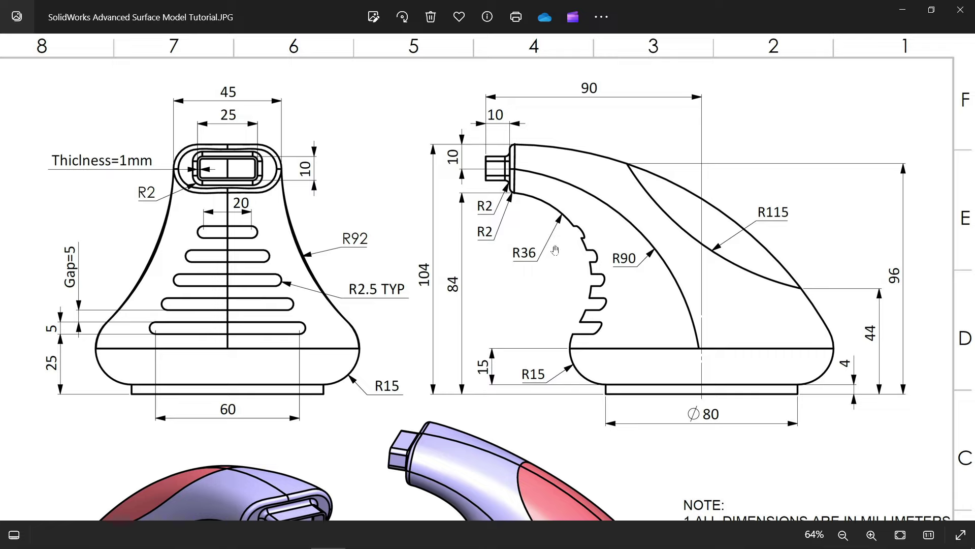
Step: Switch from the reference drawing to SOLIDWORKS and start a sketch on the Right Plane
{"action": "left_click_drag", "start_coordinate": [552, 254], "coordinate": [552, 233]}
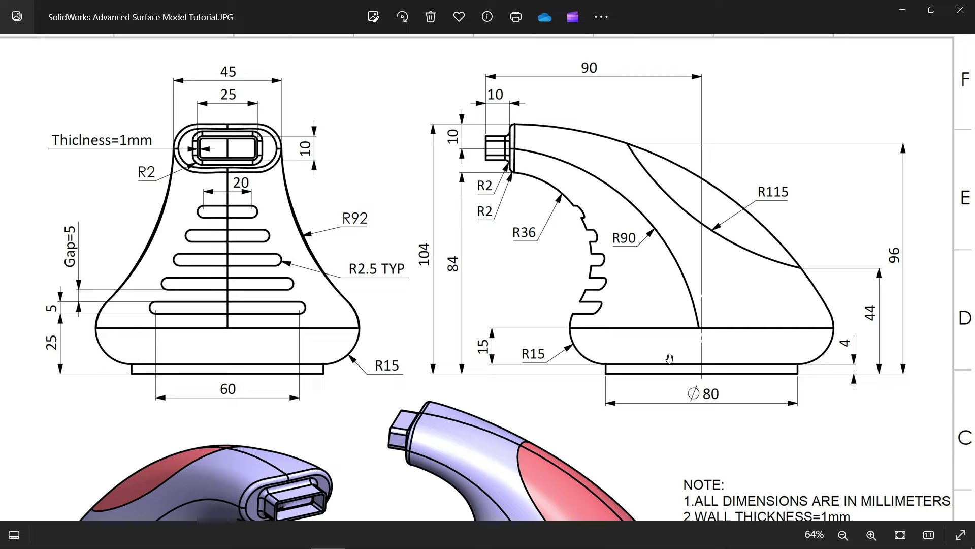
{"action": "left_click", "coordinate": [907, 11]}
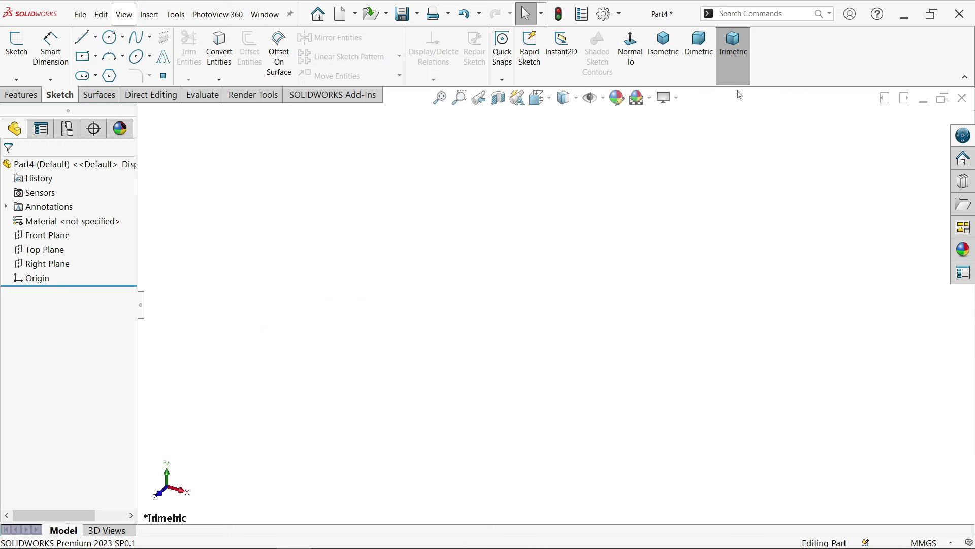
{"action": "left_click", "coordinate": [51, 265]}
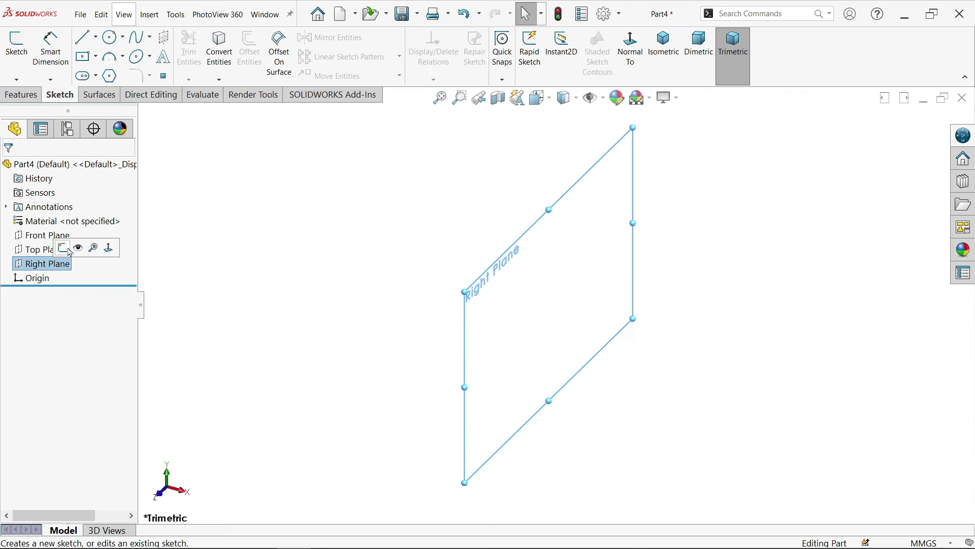
{"action": "left_click", "coordinate": [69, 251]}
Step: Sketch a horizontal line slightly above the origin with a length of 80 mm
{"action": "left_click", "coordinate": [82, 37]}
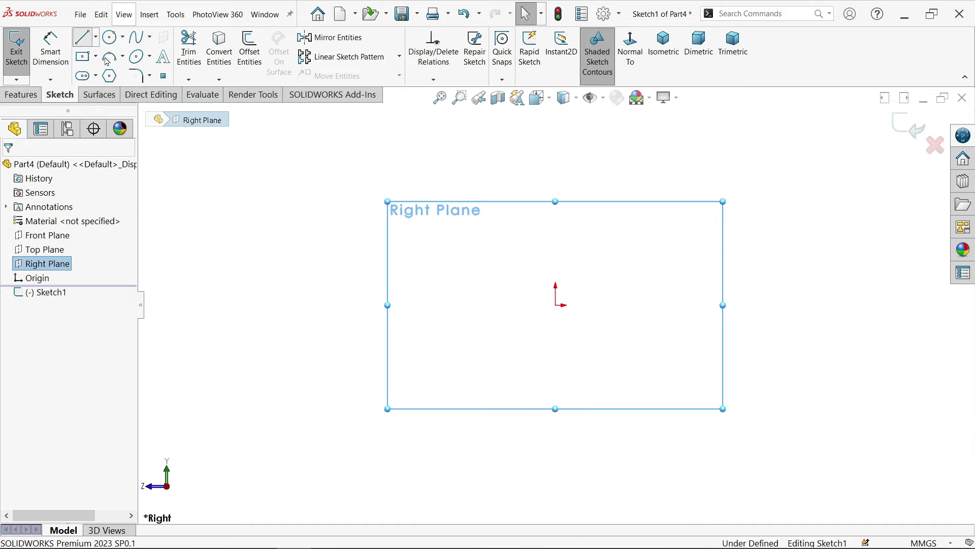
{"action": "left_click", "coordinate": [450, 294]}
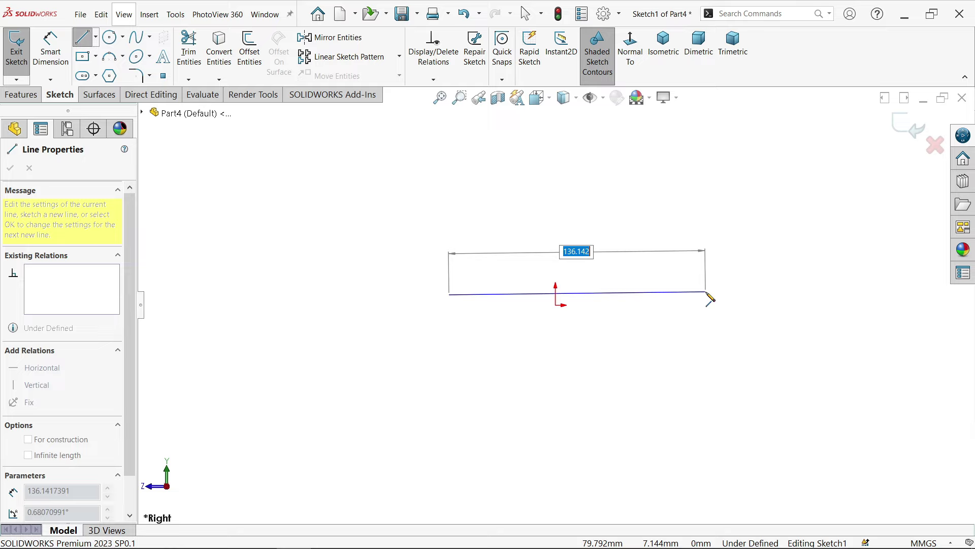
{"action": "type", "text": "80"}
{"action": "key", "text": "Return"}
{"action": "right_click", "coordinate": [707, 293]}
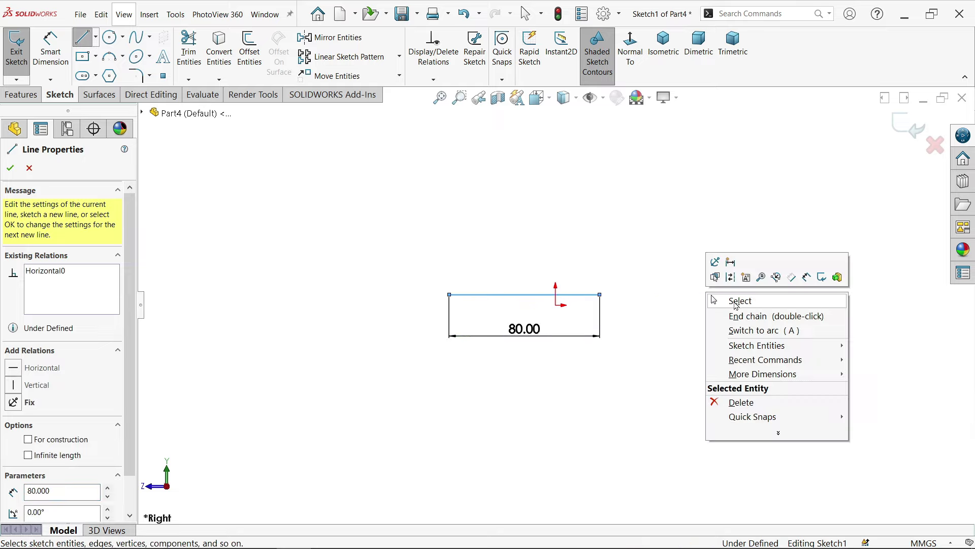
{"action": "left_click", "coordinate": [736, 314]}
{"action": "key", "text": "Escape"}
{"action": "scroll", "coordinate": [550, 295], "scroll_direction": "down", "scroll_amount": 3}
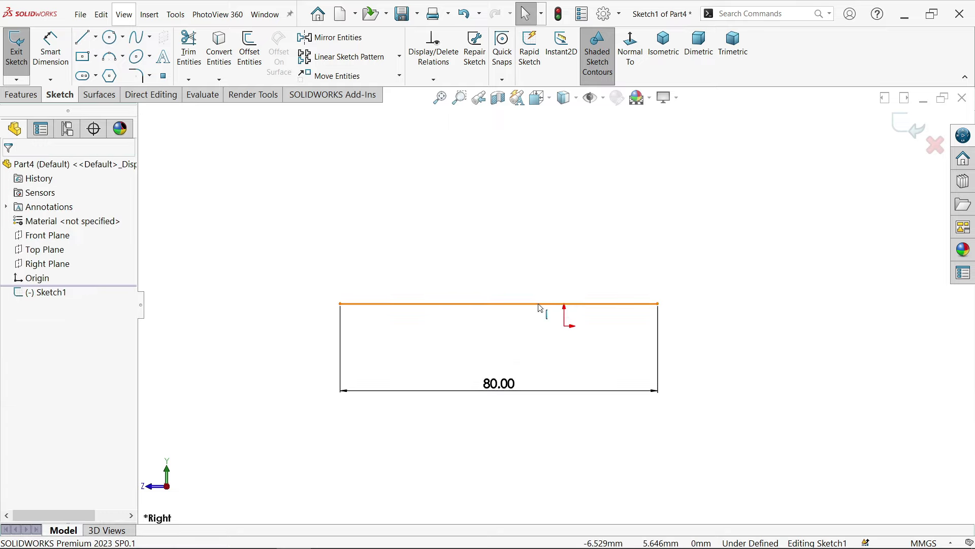
Step: Draw a centerline from the midpoint of the 80 mm line to the origin and make it vertical
{"action": "left_click", "coordinate": [540, 305]}
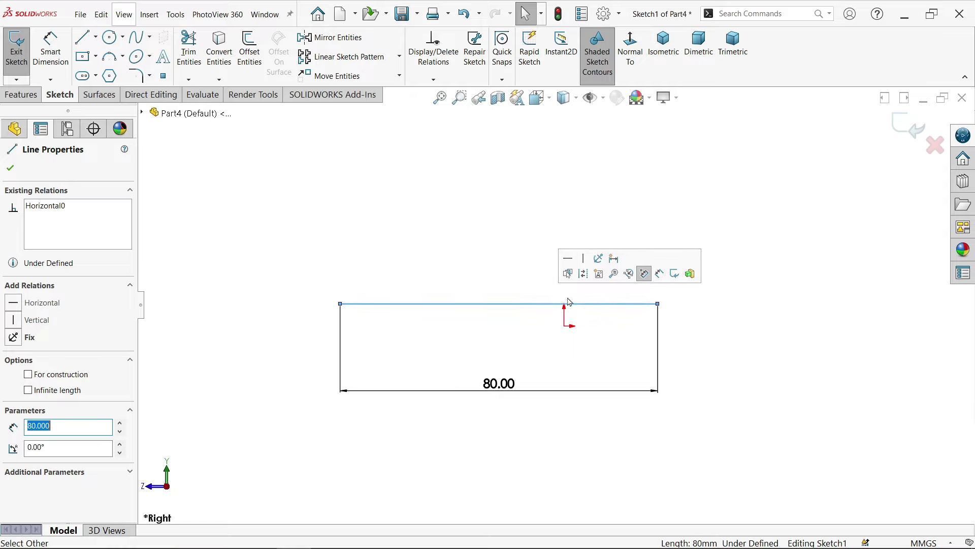
{"action": "left_click", "coordinate": [95, 36]}
{"action": "left_click", "coordinate": [104, 68]}
{"action": "scroll", "coordinate": [518, 325], "scroll_direction": "down", "scroll_amount": 3}
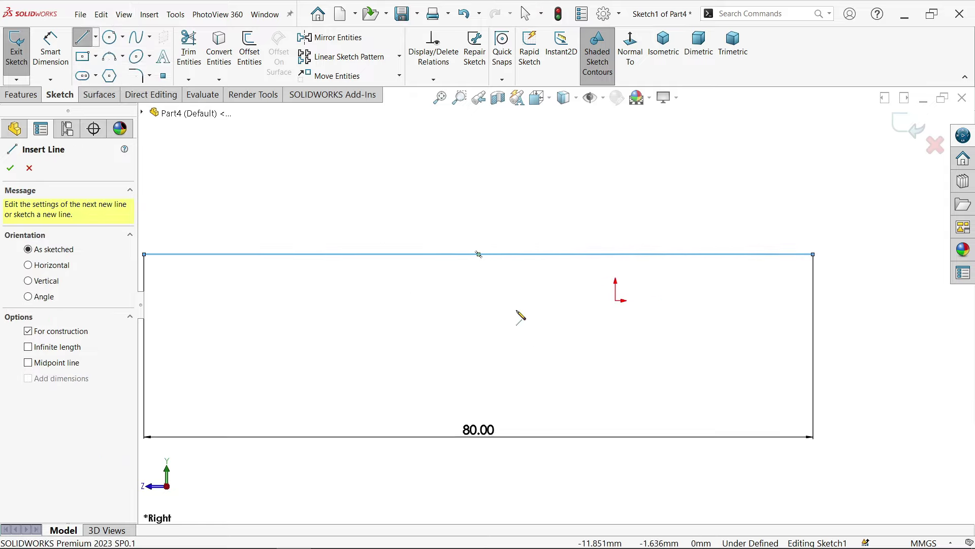
{"action": "left_click", "coordinate": [478, 254]}
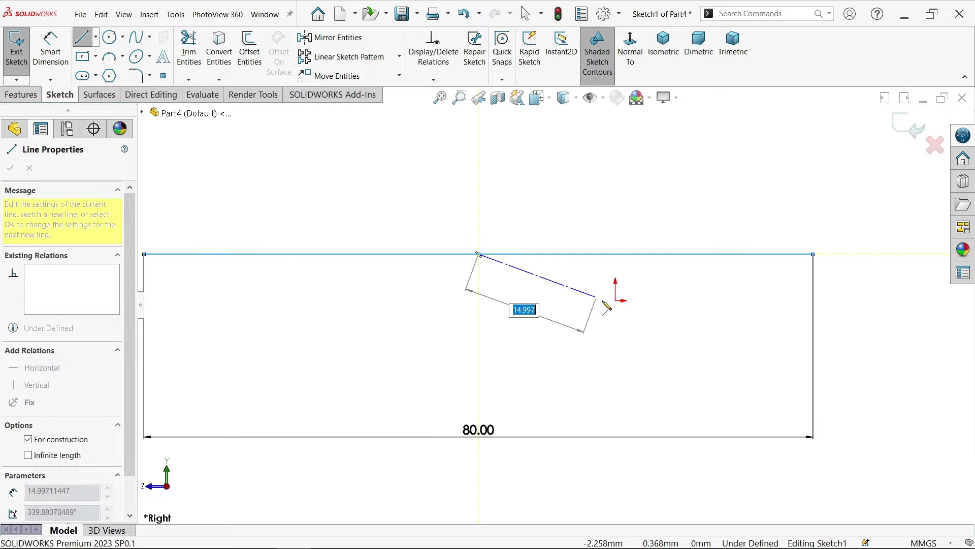
{"action": "right_click", "coordinate": [660, 320]}
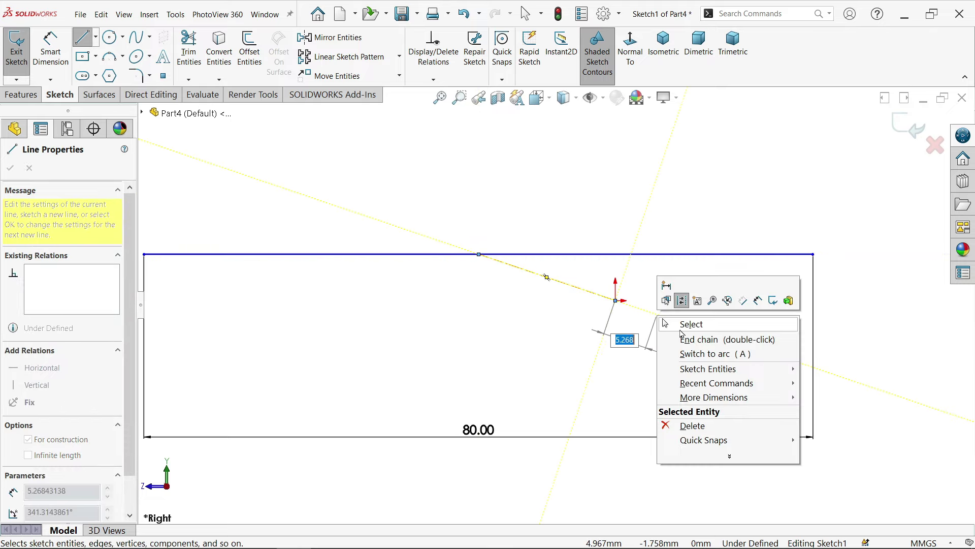
{"action": "left_click", "coordinate": [681, 322]}
{"action": "left_click", "coordinate": [597, 298]}
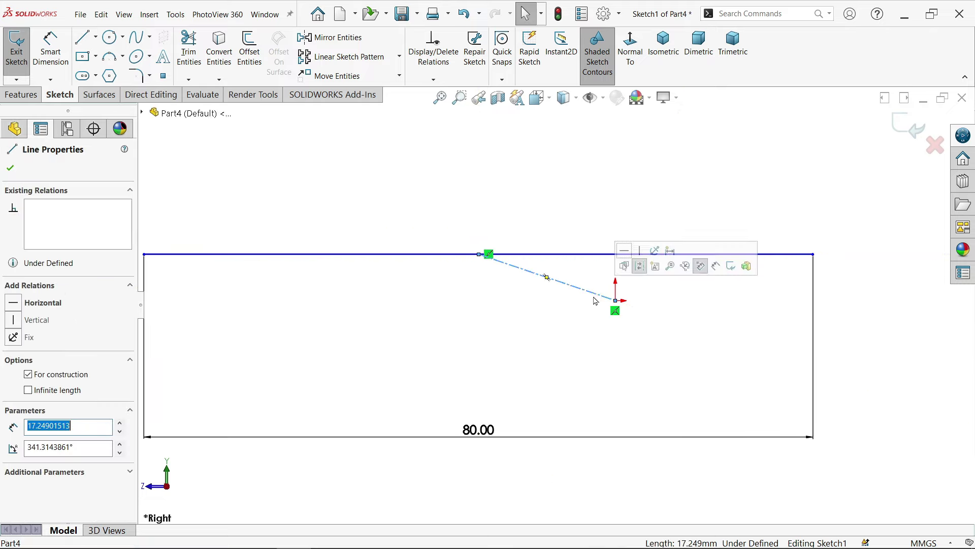
{"action": "left_click", "coordinate": [642, 253]}
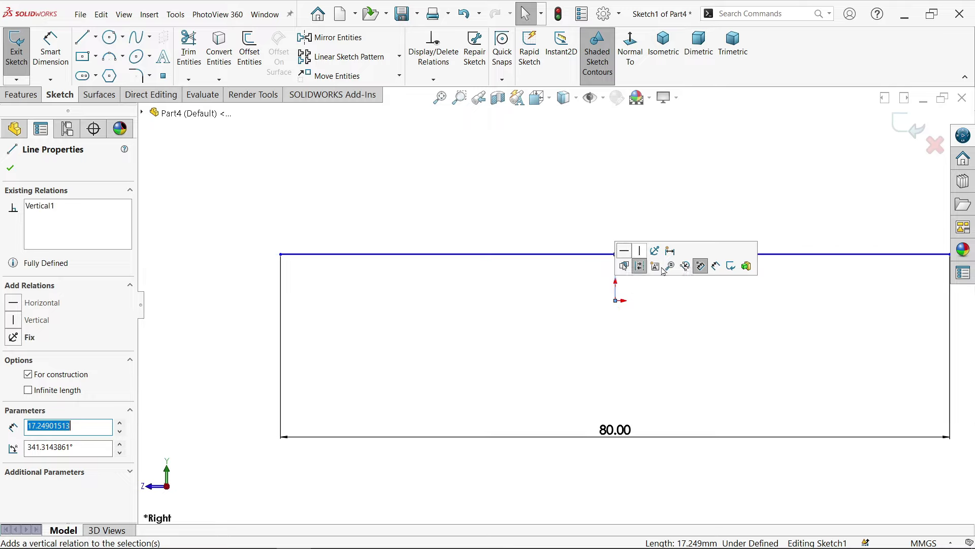
Step: Dimension the vertical centerline between the origin and the base line to 4 mm
{"action": "left_click", "coordinate": [50, 56]}
{"action": "left_click", "coordinate": [616, 278]}
{"action": "scroll", "coordinate": [555, 305], "scroll_direction": "up", "scroll_amount": 3}
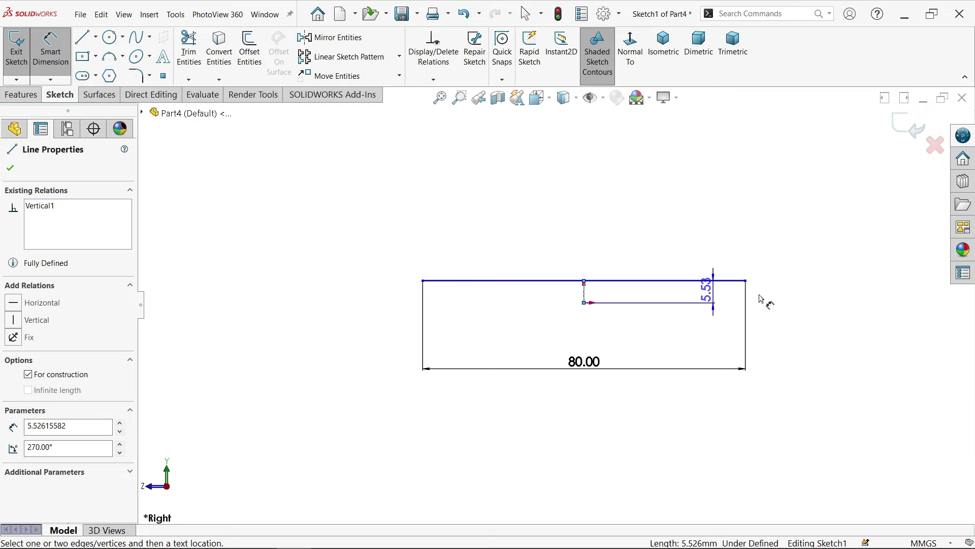
{"action": "left_click", "coordinate": [793, 301]}
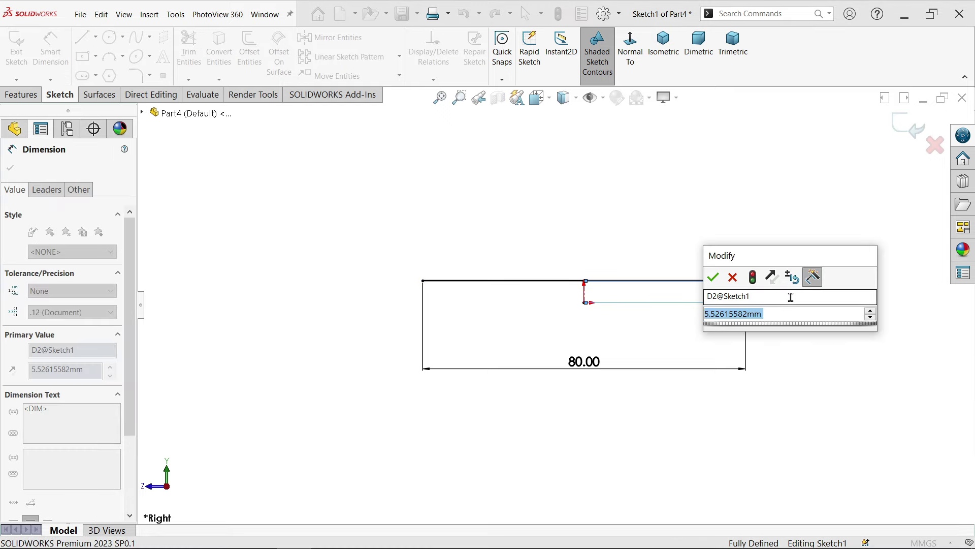
{"action": "type", "text": "4"}
{"action": "key", "text": "Return"}
Step: Sketch a three-point arc of about 20 mm radius bulging outward and upward from the base line's right endpoint
{"action": "scroll", "coordinate": [636, 264], "scroll_direction": "down", "scroll_amount": 2}
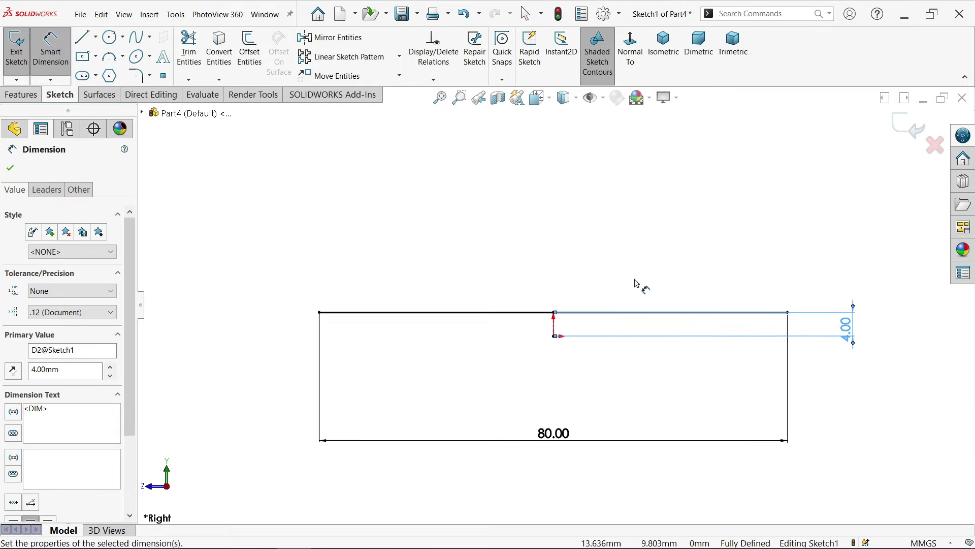
{"action": "left_click", "coordinate": [108, 56]}
{"action": "scroll", "coordinate": [556, 304], "scroll_direction": "up", "scroll_amount": 3}
{"action": "scroll", "coordinate": [680, 284], "scroll_direction": "down", "scroll_amount": 3}
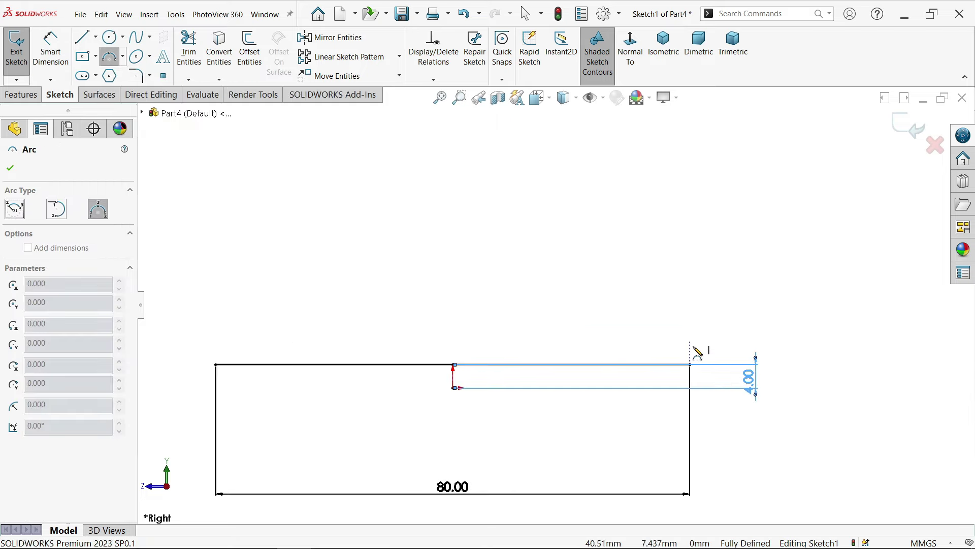
{"action": "left_click", "coordinate": [690, 364]}
{"action": "scroll", "coordinate": [701, 284], "scroll_direction": "up", "scroll_amount": 3}
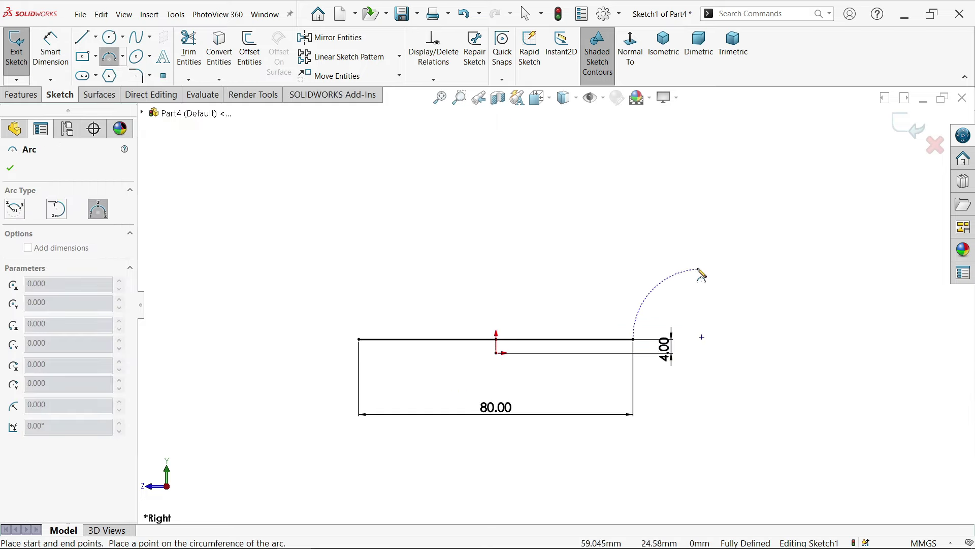
{"action": "left_click", "coordinate": [701, 248]}
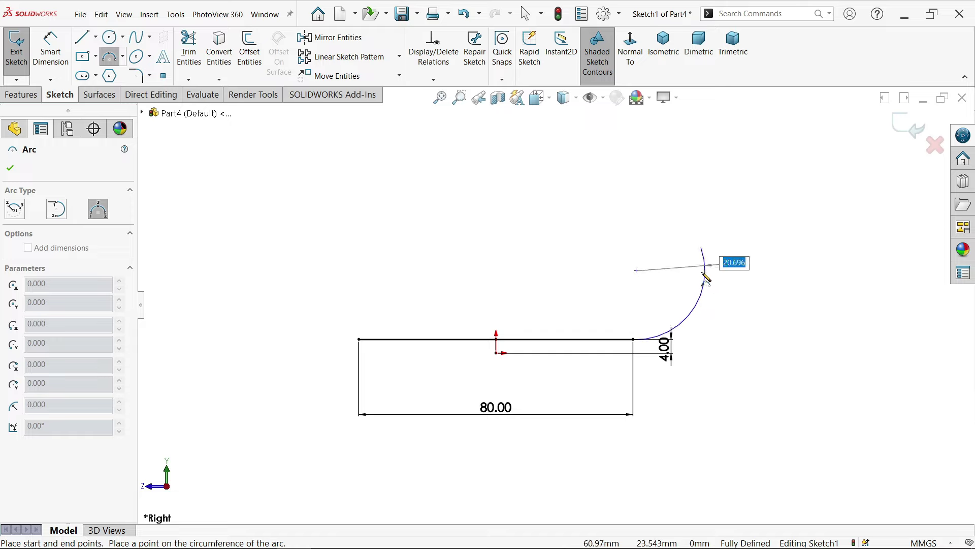
{"action": "left_click", "coordinate": [709, 278]}
Step: Add a large three-point arc from the small arc's upper end to about 68 mm left of and 113 mm above the origin
{"action": "scroll", "coordinate": [672, 259], "scroll_direction": "up", "scroll_amount": 4}
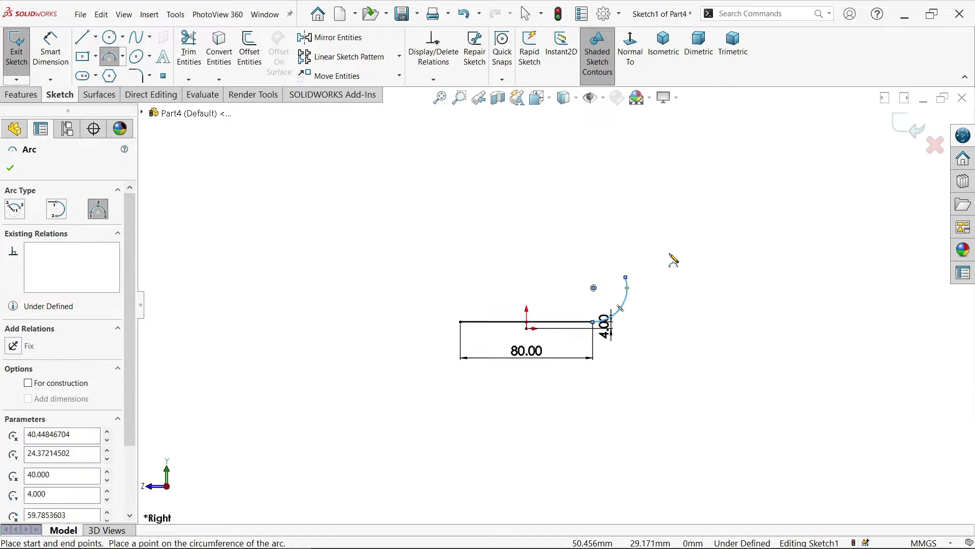
{"action": "scroll", "coordinate": [625, 322], "scroll_direction": "down", "scroll_amount": 2}
{"action": "left_click", "coordinate": [652, 380]}
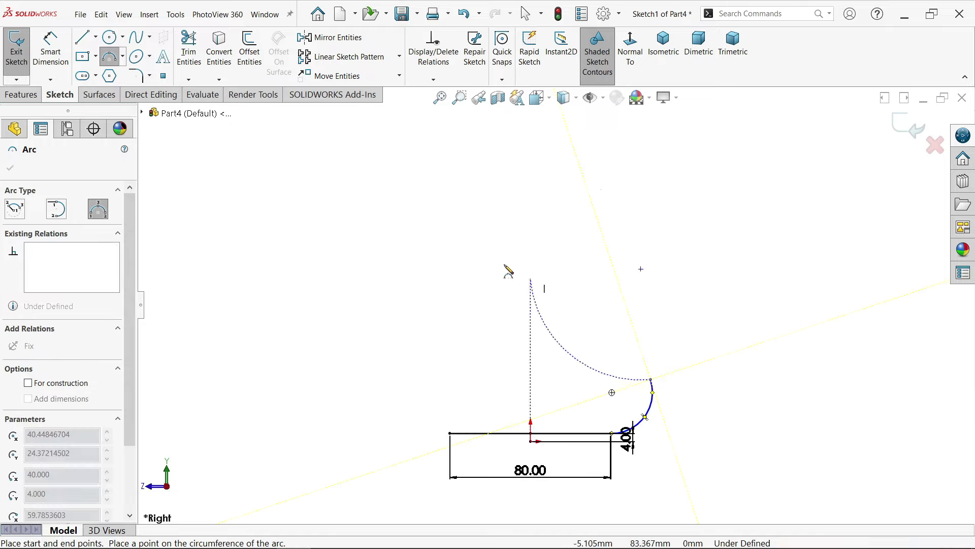
{"action": "left_click", "coordinate": [371, 199]}
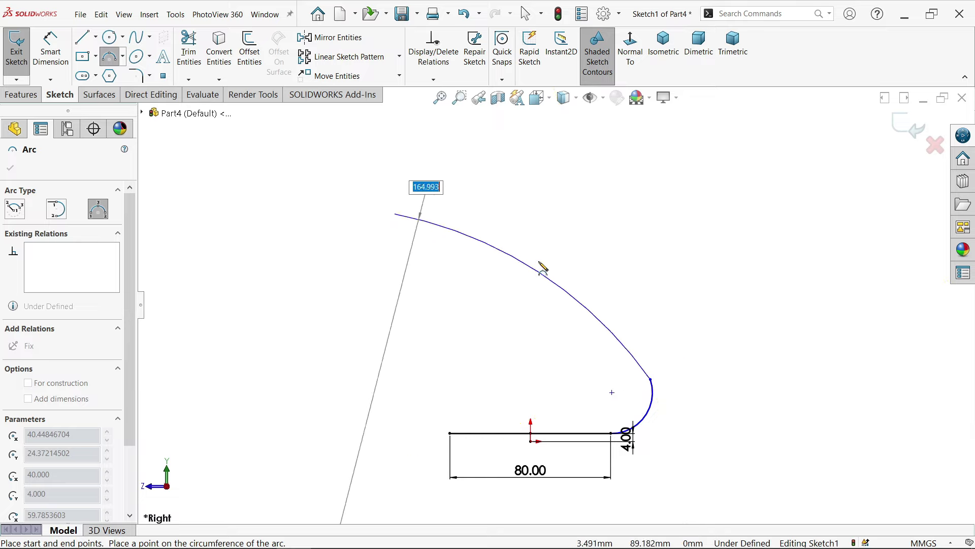
{"action": "left_click", "coordinate": [547, 259]}
{"action": "right_click", "coordinate": [591, 236]}
{"action": "left_click", "coordinate": [612, 246]}
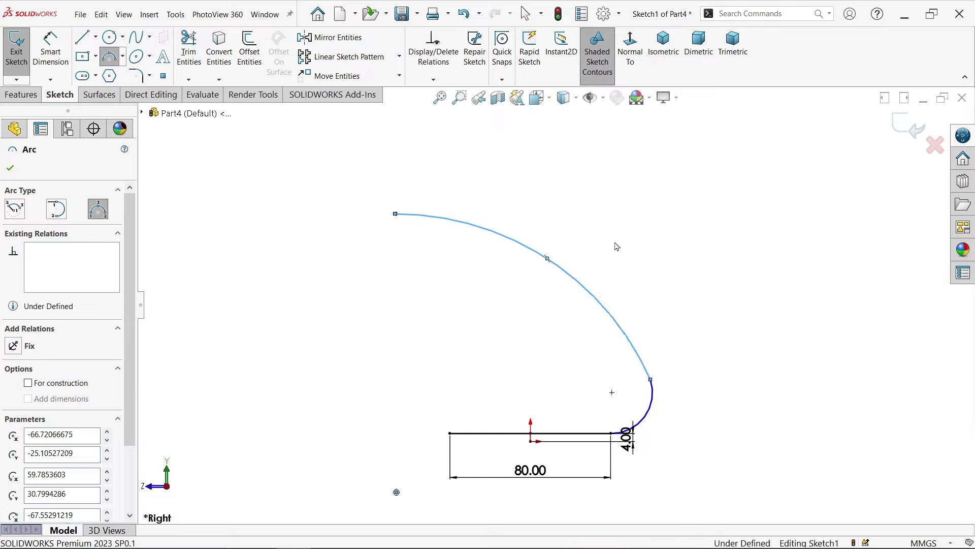
Step: Move the 4 mm dimension clear of the profile and make the small arc tangent to the base line and the large arc
{"action": "scroll", "coordinate": [659, 429], "scroll_direction": "down", "scroll_amount": 4}
{"action": "left_click_drag", "start_coordinate": [569, 423], "coordinate": [698, 446]}
{"action": "left_click", "coordinate": [527, 406]}
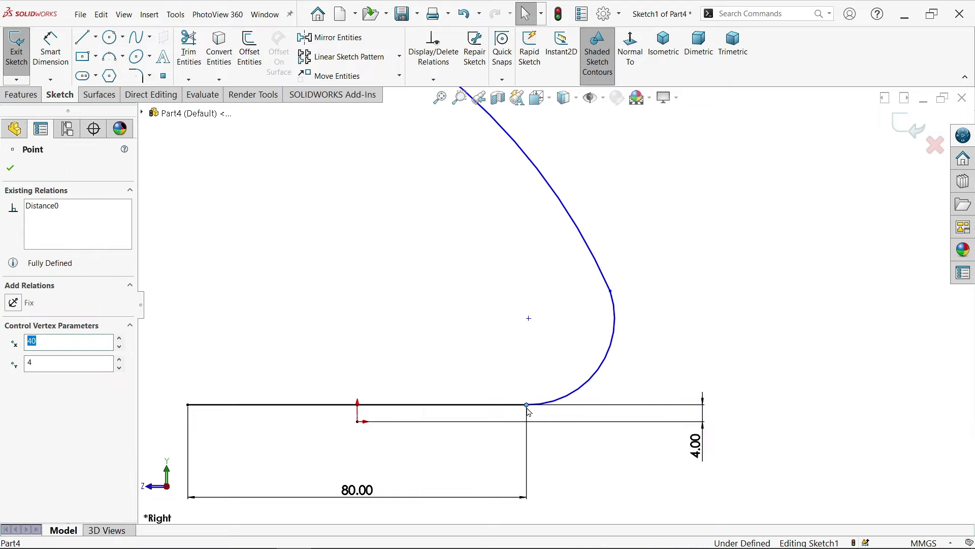
{"action": "left_click", "coordinate": [605, 282]}
{"action": "left_click", "coordinate": [643, 253]}
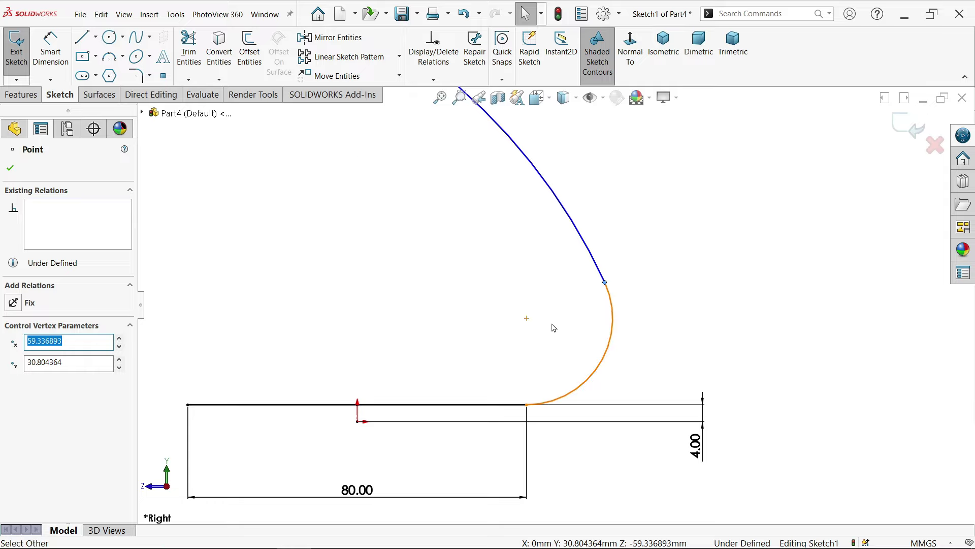
Step: Draw a horizontal centerline about 15 mm long from the large arc's upper end and make the arc tangent to it
{"action": "scroll", "coordinate": [510, 289], "scroll_direction": "up", "scroll_amount": 5}
{"action": "scroll", "coordinate": [414, 231], "scroll_direction": "down", "scroll_amount": 3}
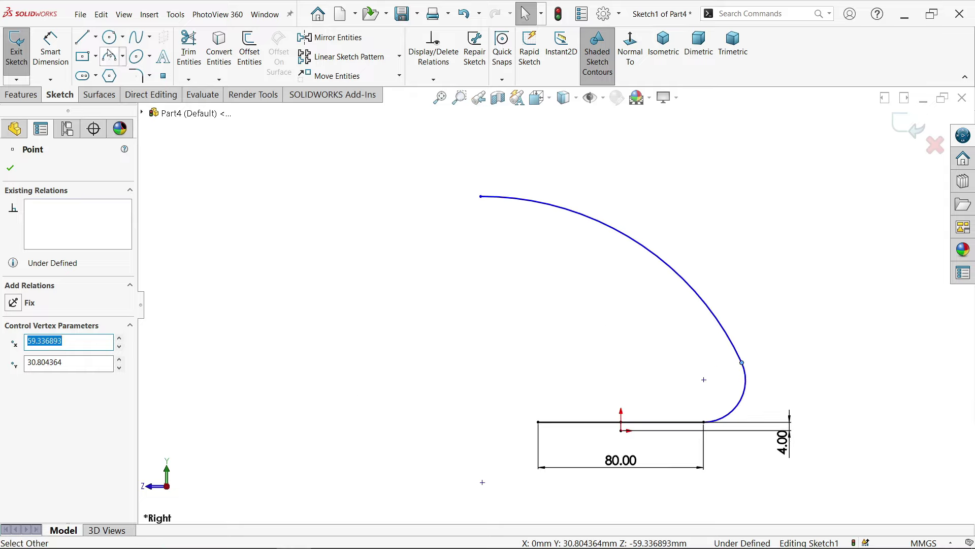
{"action": "left_click", "coordinate": [96, 37]}
{"action": "left_click", "coordinate": [97, 69]}
{"action": "scroll", "coordinate": [440, 239], "scroll_direction": "down", "scroll_amount": 2}
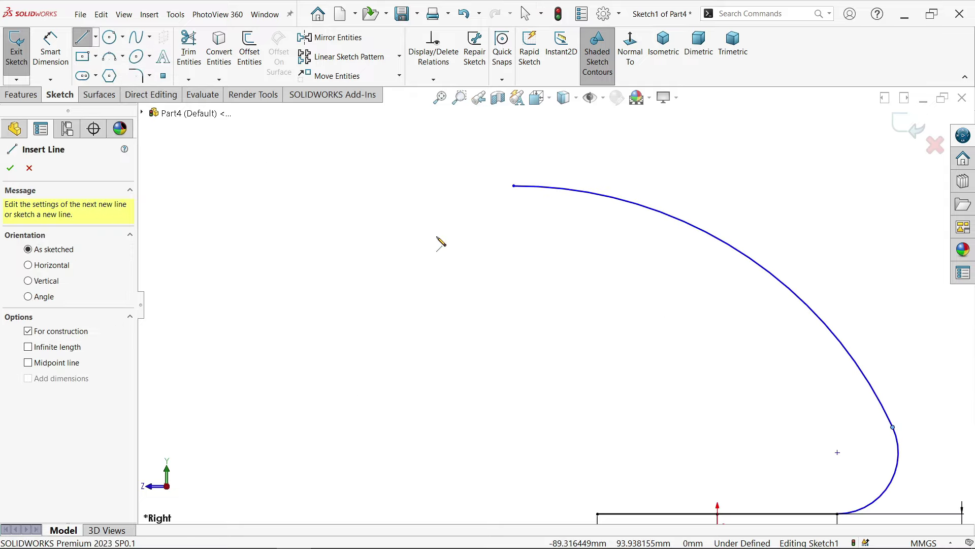
{"action": "scroll", "coordinate": [525, 198], "scroll_direction": "down", "scroll_amount": 2}
{"action": "left_click", "coordinate": [511, 188]}
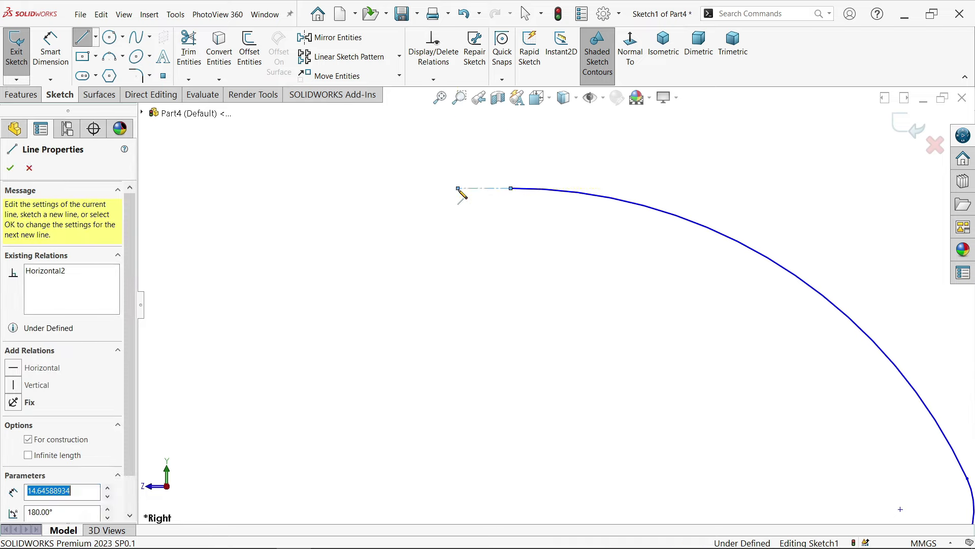
{"action": "right_click", "coordinate": [436, 177]}
{"action": "left_click", "coordinate": [456, 184]}
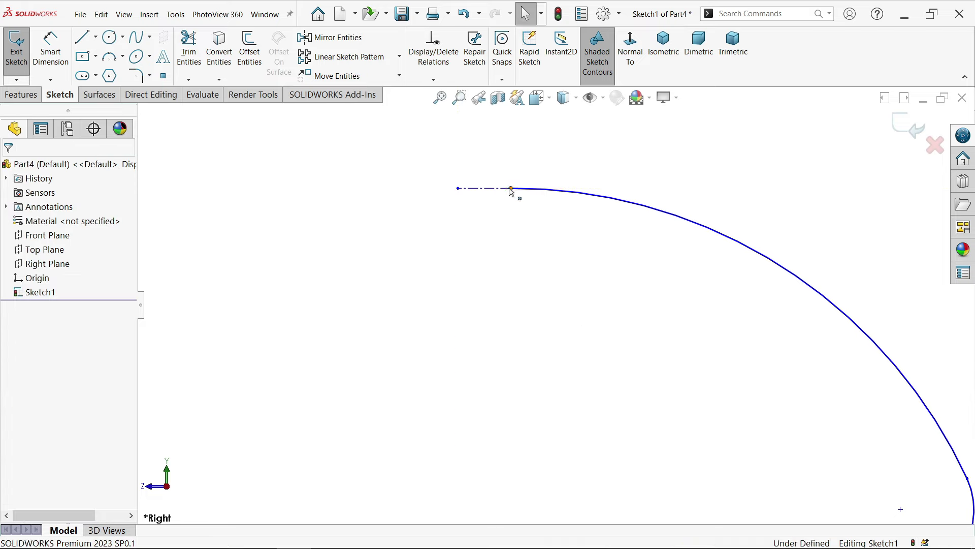
{"action": "left_click", "coordinate": [510, 188]}
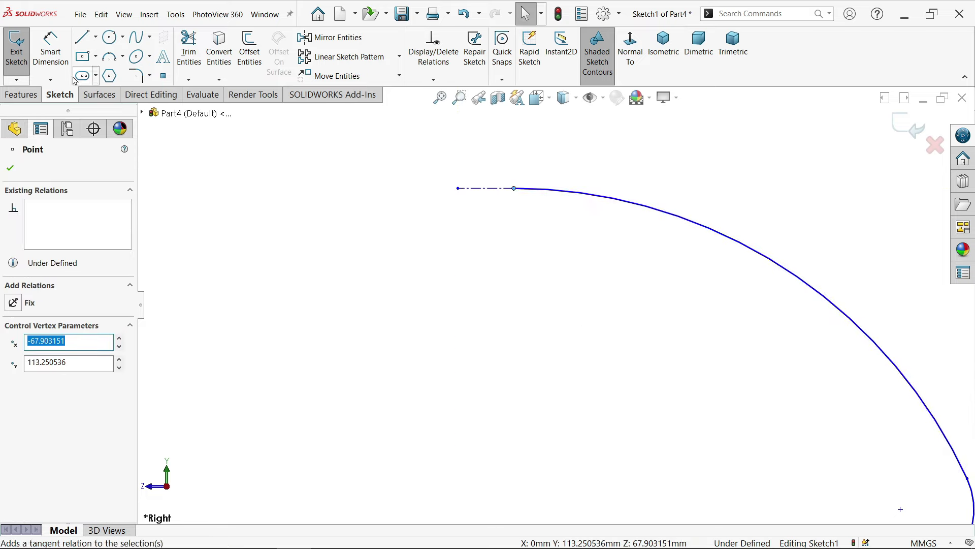
Step: Dimension the vertical distance from the origin to the large arc's upper end to 104 mm
{"action": "left_click", "coordinate": [51, 48]}
{"action": "scroll", "coordinate": [560, 305], "scroll_direction": "up", "scroll_amount": 3}
{"action": "scroll", "coordinate": [628, 348], "scroll_direction": "down", "scroll_amount": 2}
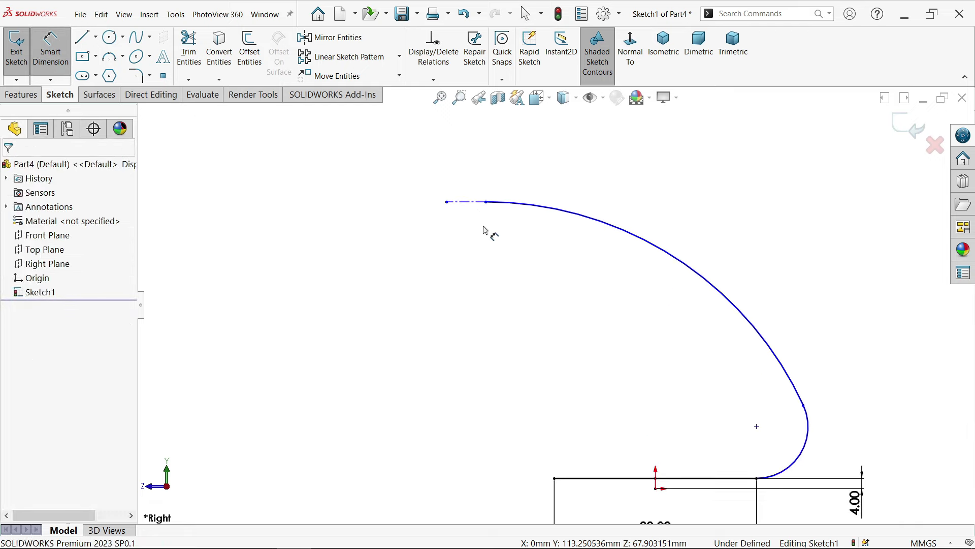
{"action": "left_click", "coordinate": [487, 203]}
{"action": "scroll", "coordinate": [521, 266], "scroll_direction": "up", "scroll_amount": 2}
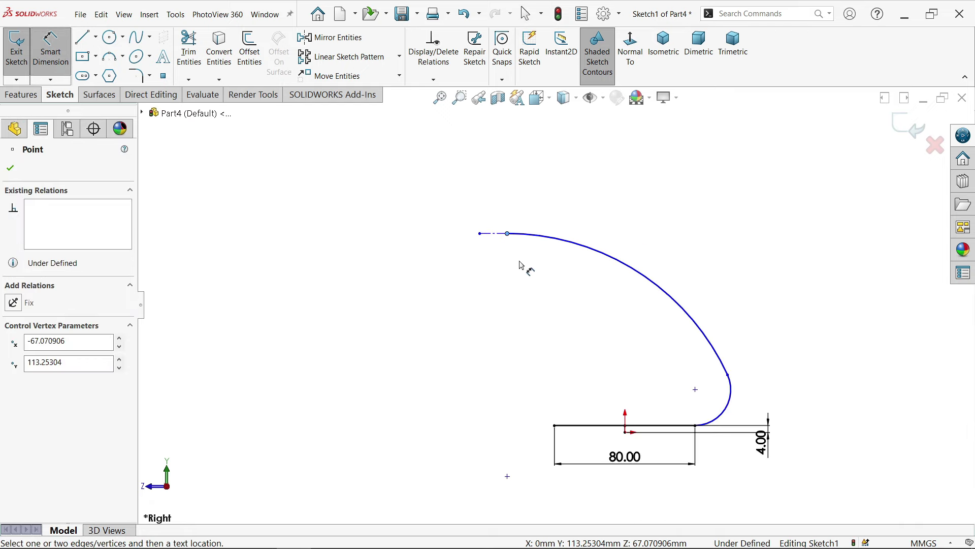
{"action": "left_click", "coordinate": [626, 436]}
{"action": "left_click", "coordinate": [414, 330]}
{"action": "type", "text": "1"}
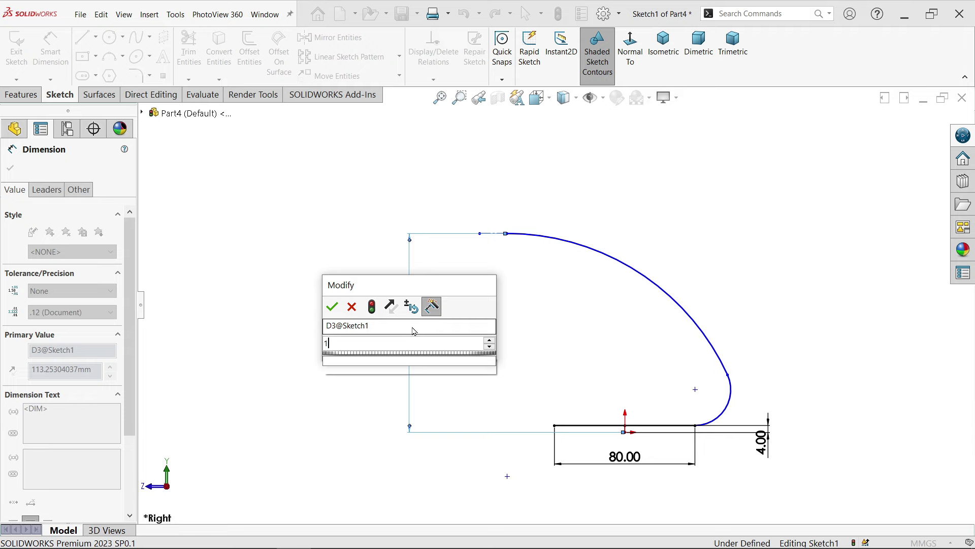
{"action": "type", "text": "04"}
{"action": "left_click", "coordinate": [332, 306]}
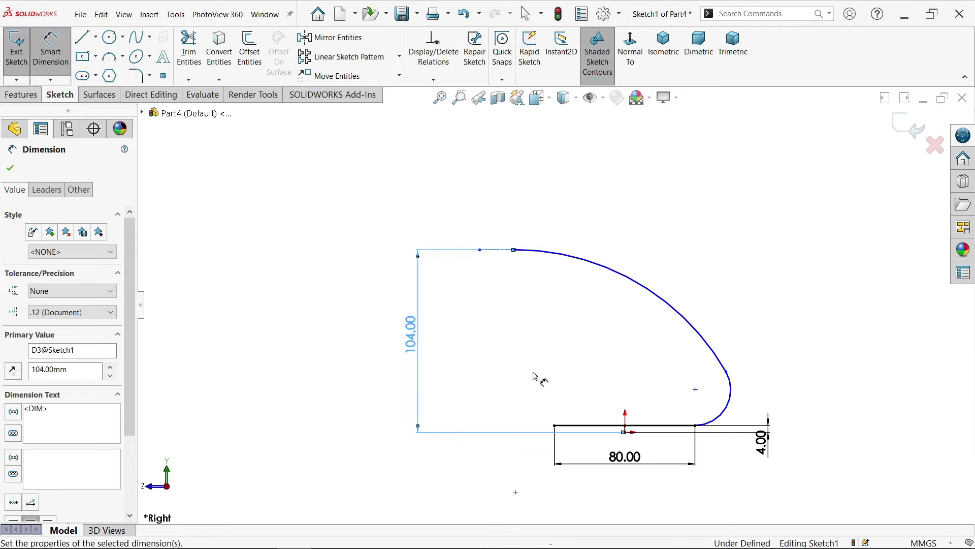
{"action": "left_click", "coordinate": [686, 379]}
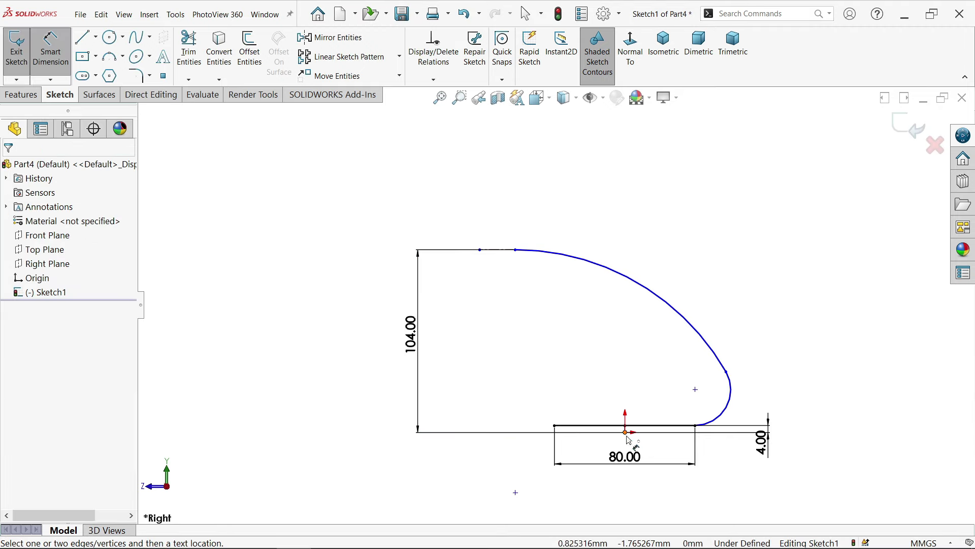
Step: Dimension the small arc between the base line and the large arc to a 15 mm radius
{"action": "left_click", "coordinate": [726, 409]}
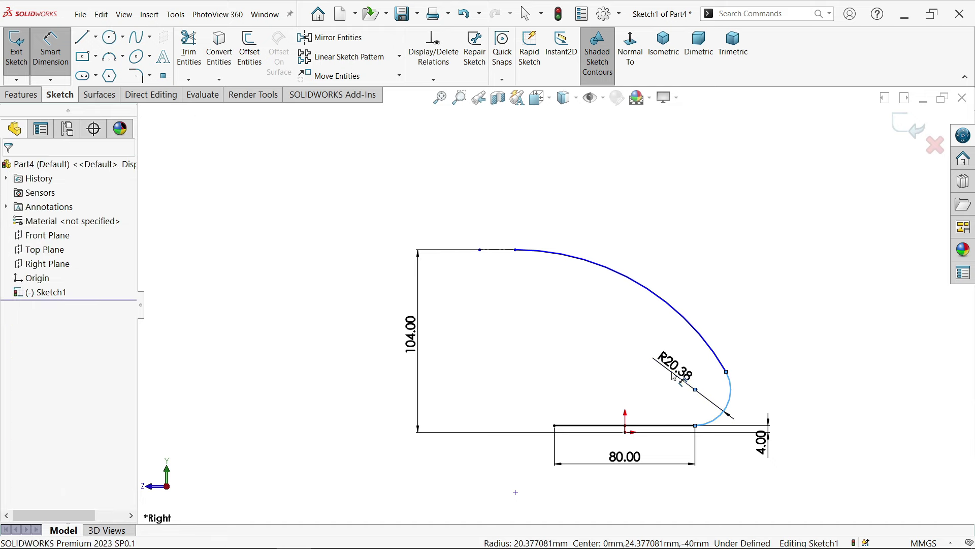
{"action": "left_click", "coordinate": [674, 376]}
{"action": "type", "text": "15"}
{"action": "left_click", "coordinate": [591, 350]}
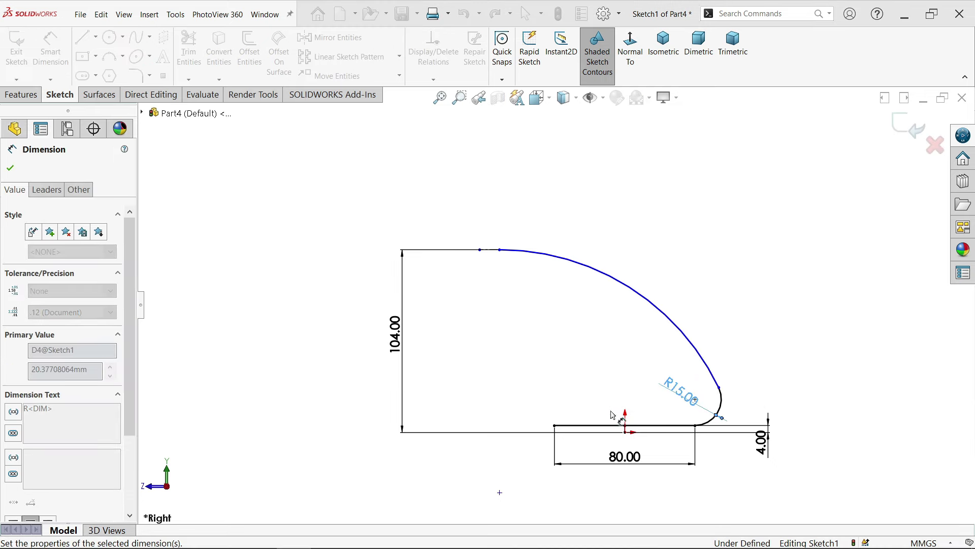
Step: Dimension the horizontal distance from the origin to the large arc's upper end as 90-10, giving 80 mm, and finish dimensioning
{"action": "left_click", "coordinate": [625, 432]}
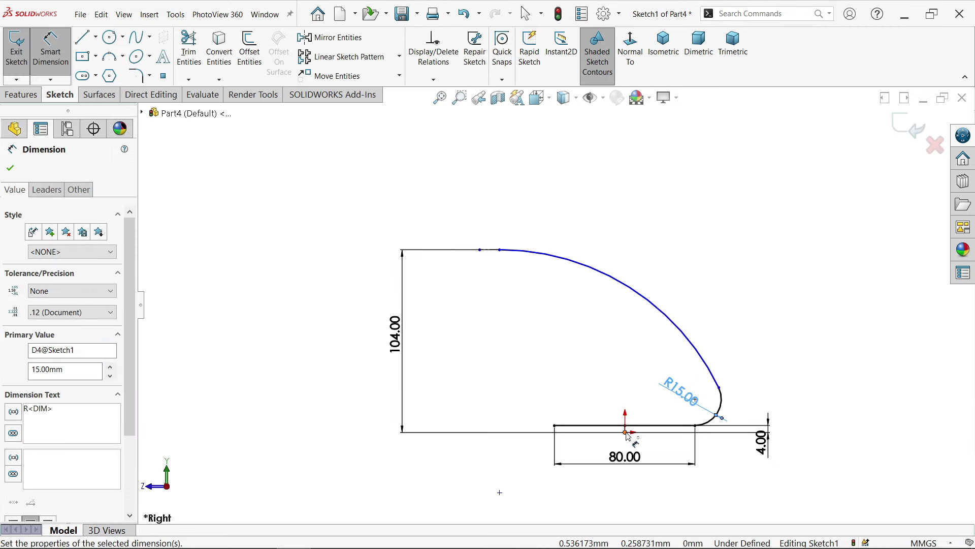
{"action": "left_click", "coordinate": [500, 249]}
{"action": "left_click", "coordinate": [528, 199]}
{"action": "type", "text": "90"}
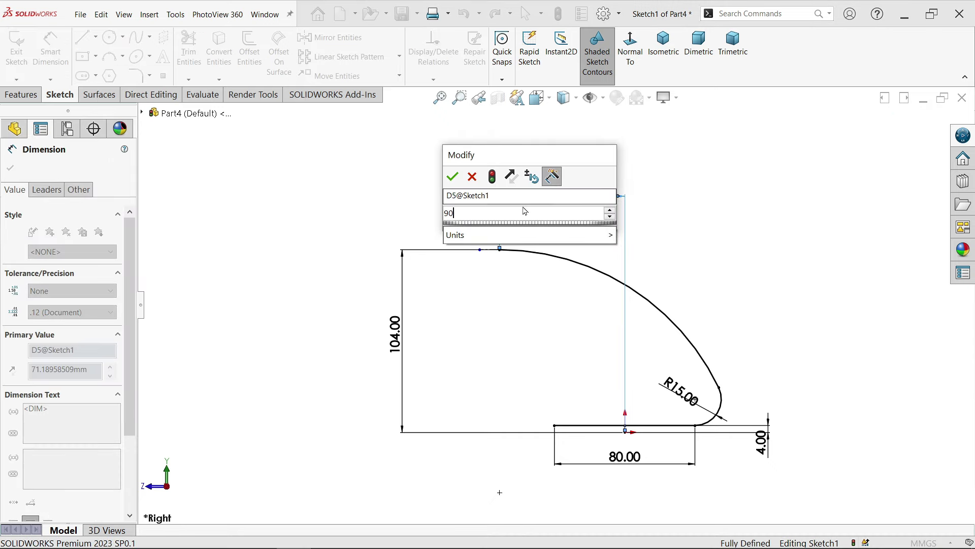
{"action": "type", "text": "-10"}
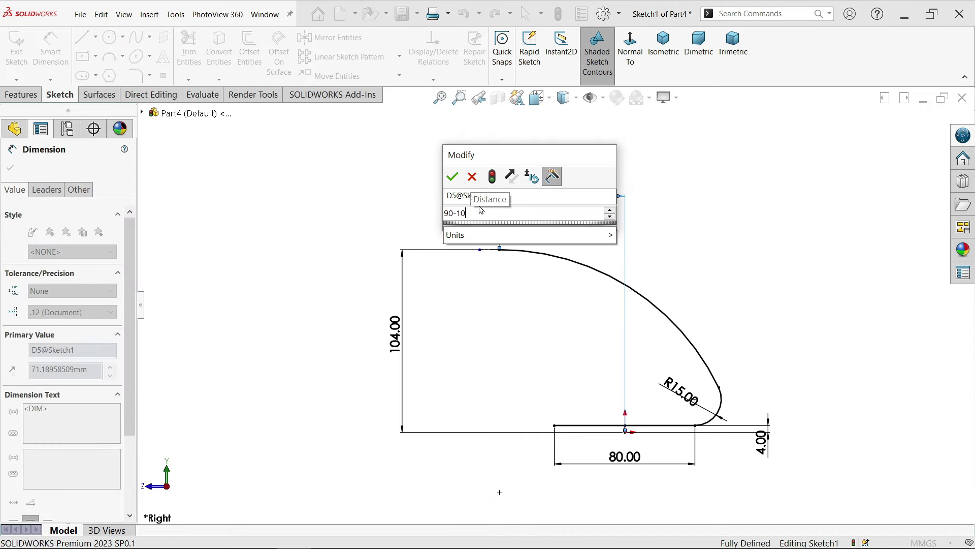
{"action": "left_click", "coordinate": [452, 177]}
{"action": "scroll", "coordinate": [525, 308], "scroll_direction": "down", "scroll_amount": 2}
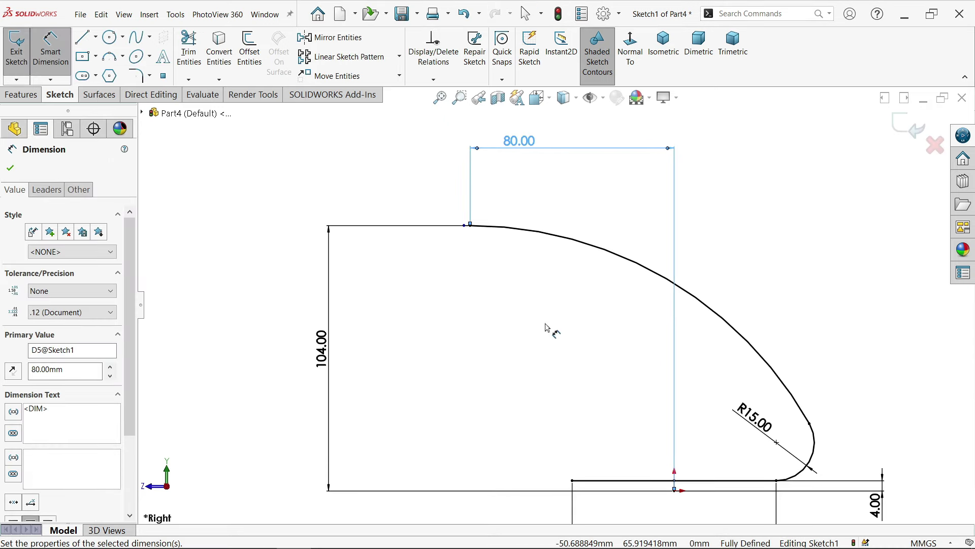
{"action": "left_click", "coordinate": [9, 169]}
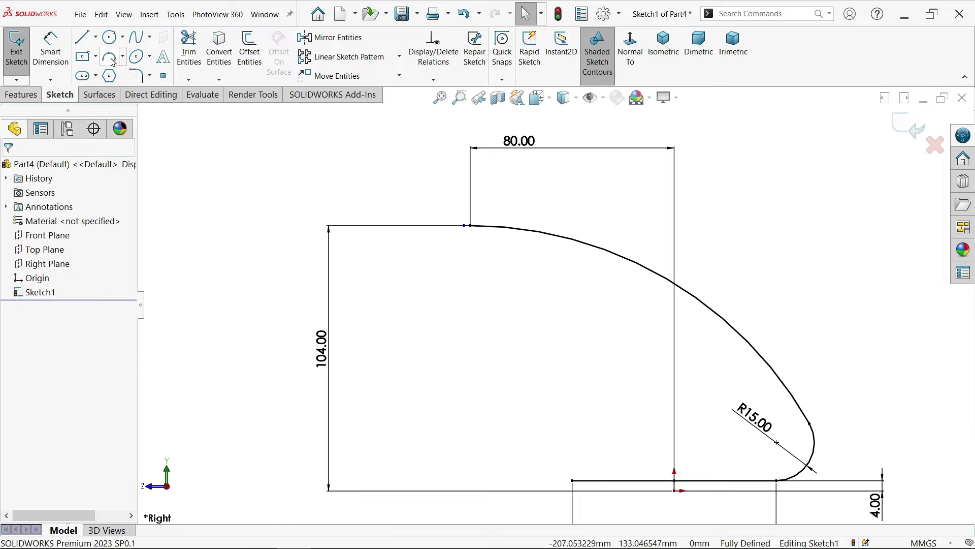
Step: Draw a small outward-bulging three-point arc from the base line's left end to about 54 mm left of and 23 mm above the origin
{"action": "left_click", "coordinate": [112, 58]}
{"action": "scroll", "coordinate": [560, 348], "scroll_direction": "up", "scroll_amount": 1}
{"action": "scroll", "coordinate": [569, 440], "scroll_direction": "down", "scroll_amount": 3}
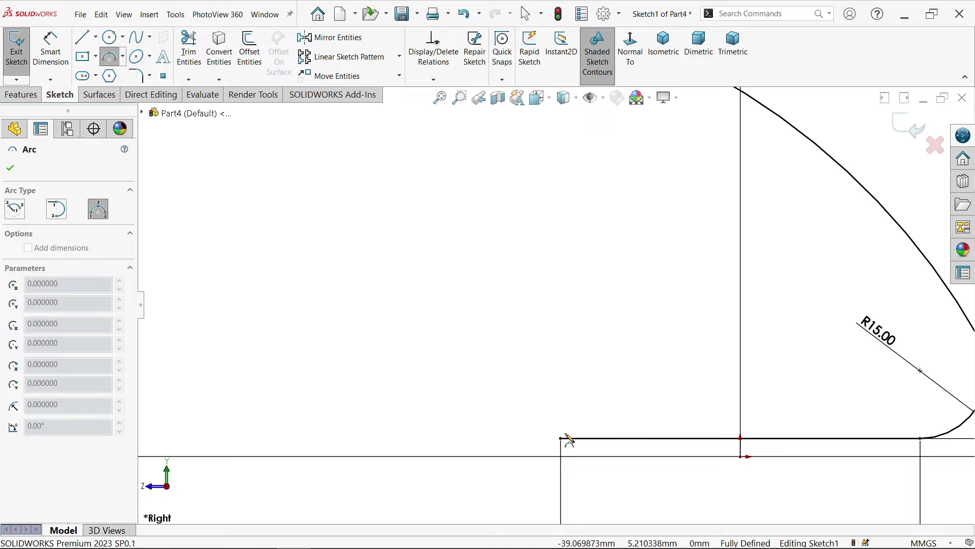
{"action": "left_click", "coordinate": [562, 437]}
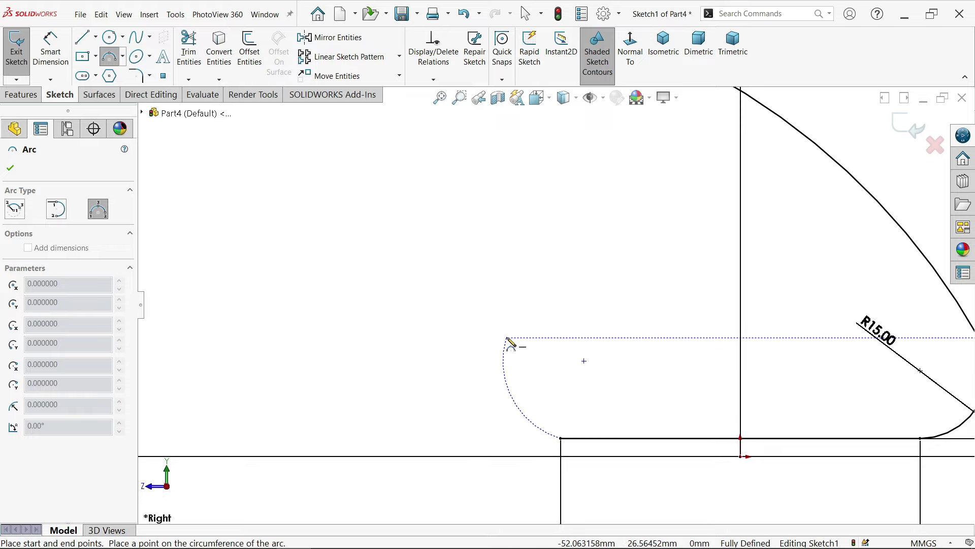
{"action": "left_click", "coordinate": [500, 355]}
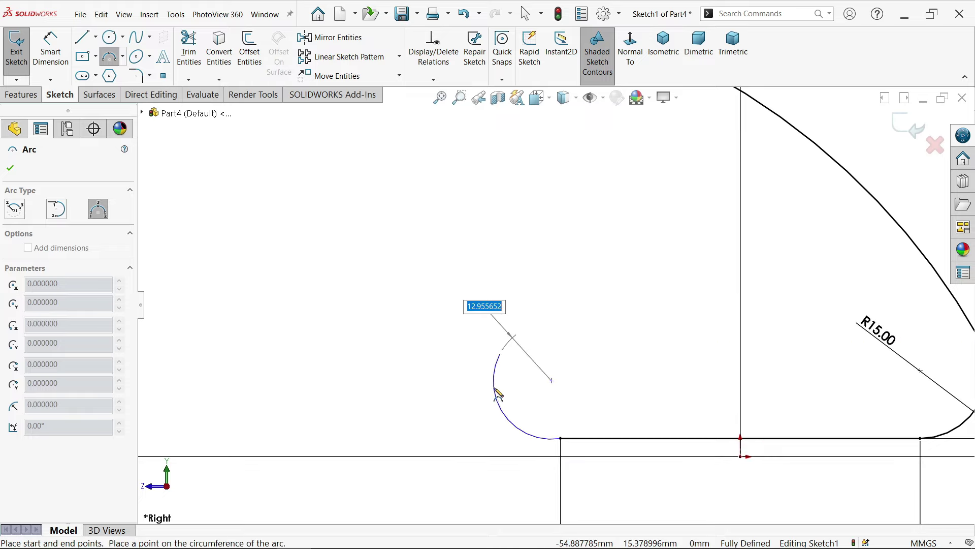
{"action": "left_click", "coordinate": [497, 394]}
{"action": "scroll", "coordinate": [557, 322], "scroll_direction": "up", "scroll_amount": 2}
{"action": "scroll", "coordinate": [554, 238], "scroll_direction": "down", "scroll_amount": 3}
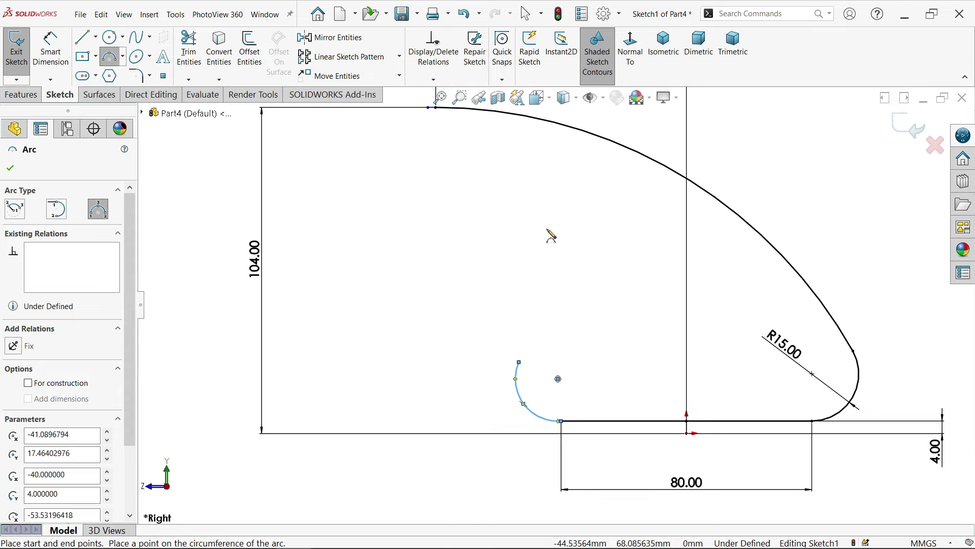
Step: Add a three-point arc from the left small arc's upper end to 80 mm left of and about 78 mm above the origin, bulging right
{"action": "left_click", "coordinate": [517, 377]}
{"action": "scroll", "coordinate": [523, 366], "scroll_direction": "up", "scroll_amount": 4}
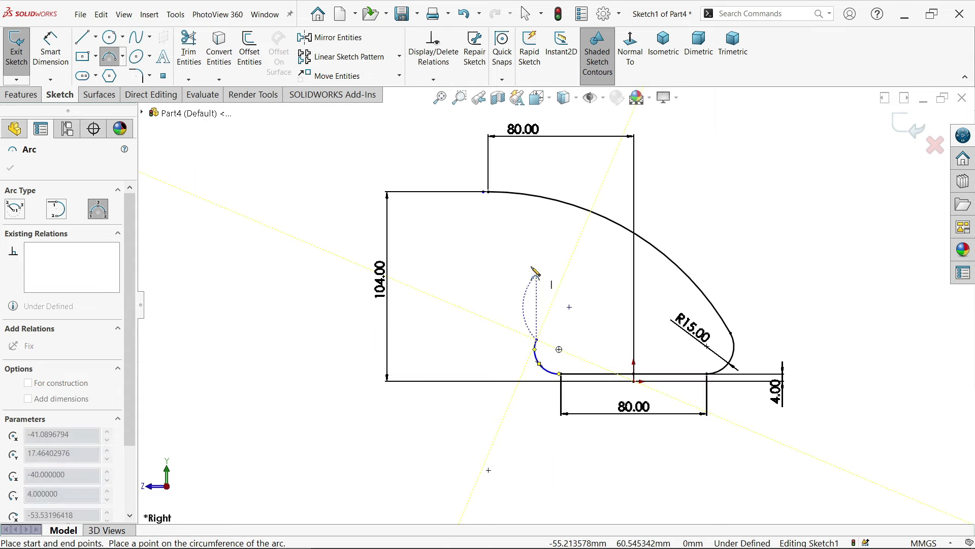
{"action": "left_click", "coordinate": [488, 239]}
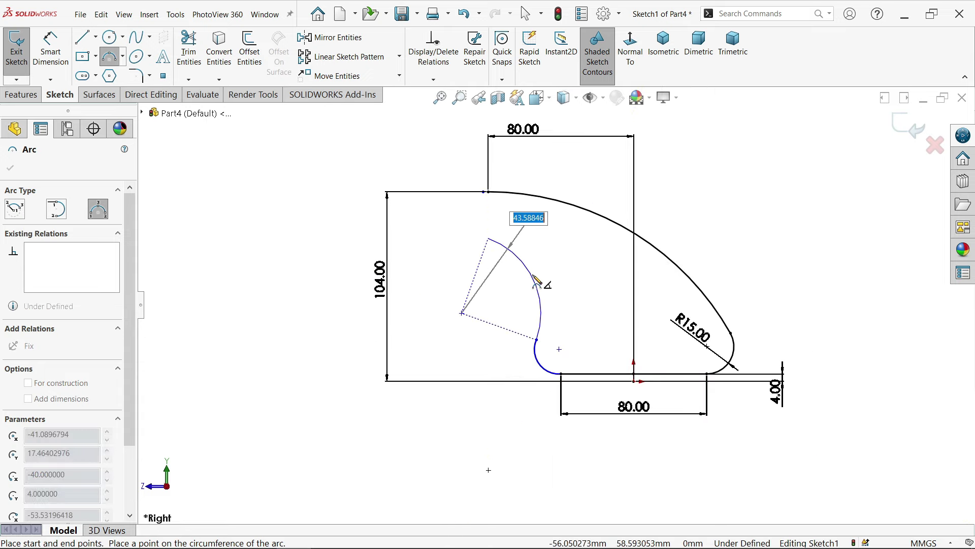
{"action": "left_click", "coordinate": [529, 281]}
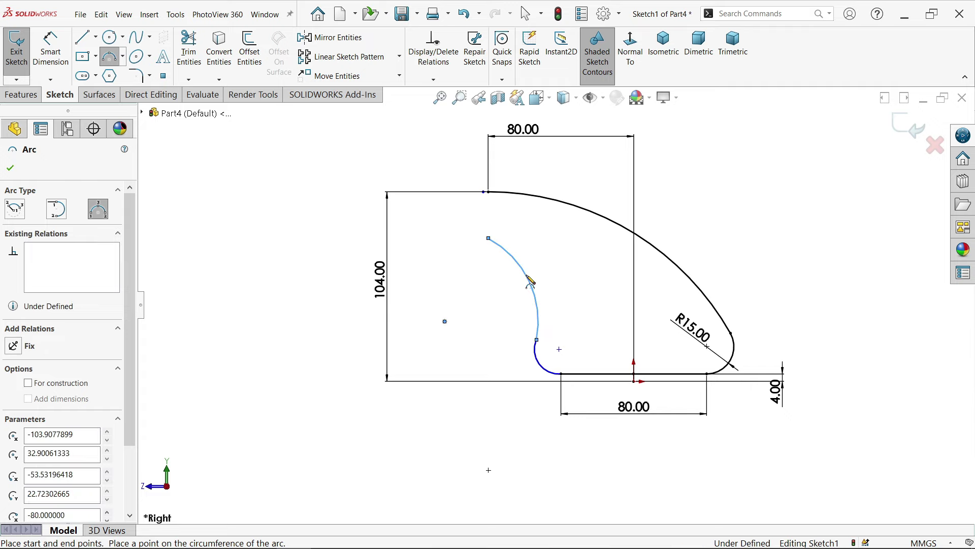
{"action": "right_click", "coordinate": [588, 260]}
{"action": "left_click", "coordinate": [615, 264]}
Step: Make the two left-hand arcs tangent to each other and the small one tangent to the base line
{"action": "scroll", "coordinate": [559, 342], "scroll_direction": "down", "scroll_amount": 3}
{"action": "left_click", "coordinate": [522, 337]}
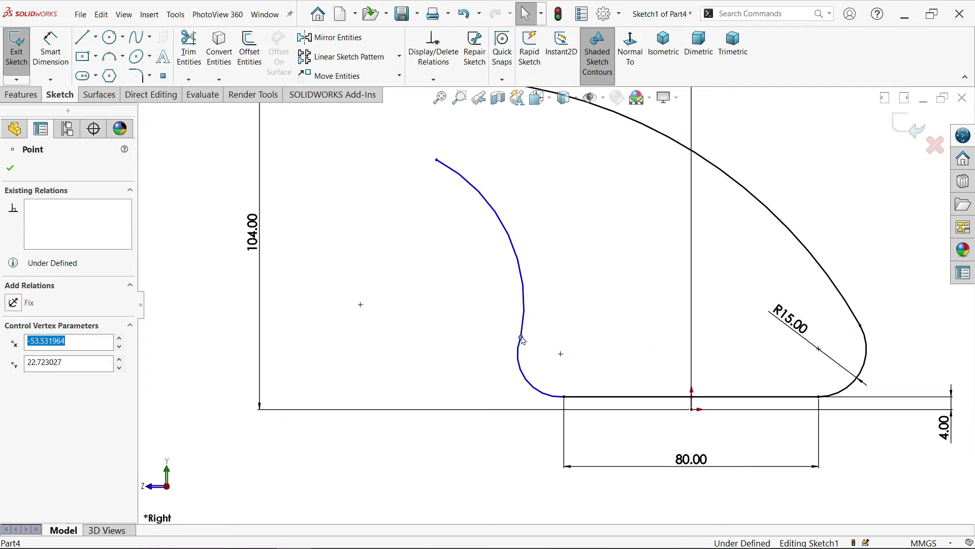
{"action": "left_click", "coordinate": [551, 291]}
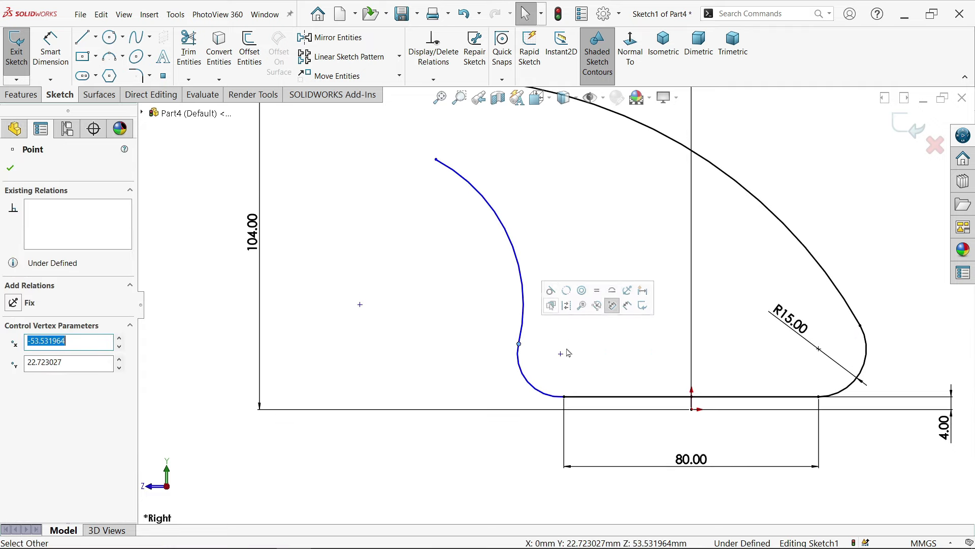
{"action": "left_click", "coordinate": [565, 400]}
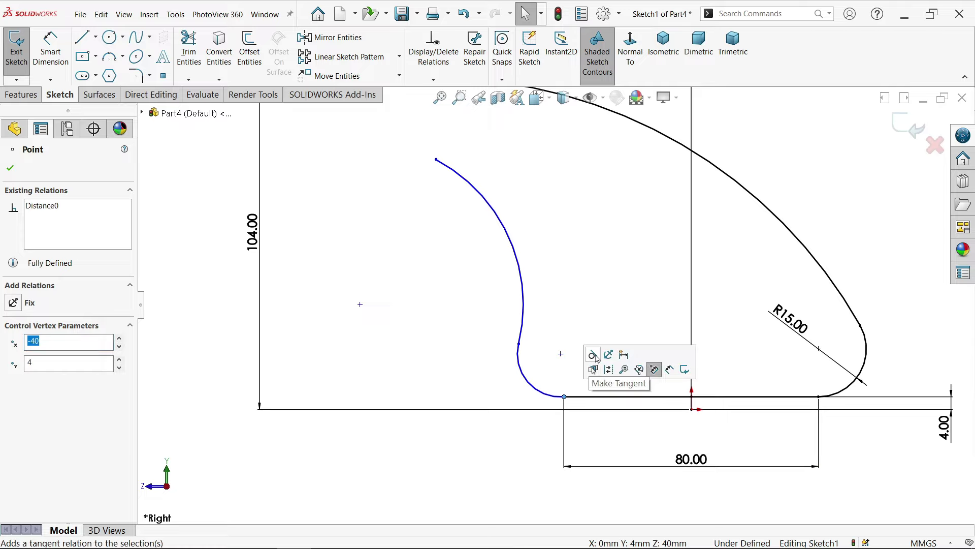
Step: Align the upper endpoint of the inner arc vertically with the upper endpoint of the large outer arc
{"action": "scroll", "coordinate": [490, 182], "scroll_direction": "up", "scroll_amount": 2}
{"action": "scroll", "coordinate": [496, 175], "scroll_direction": "down", "scroll_amount": 5}
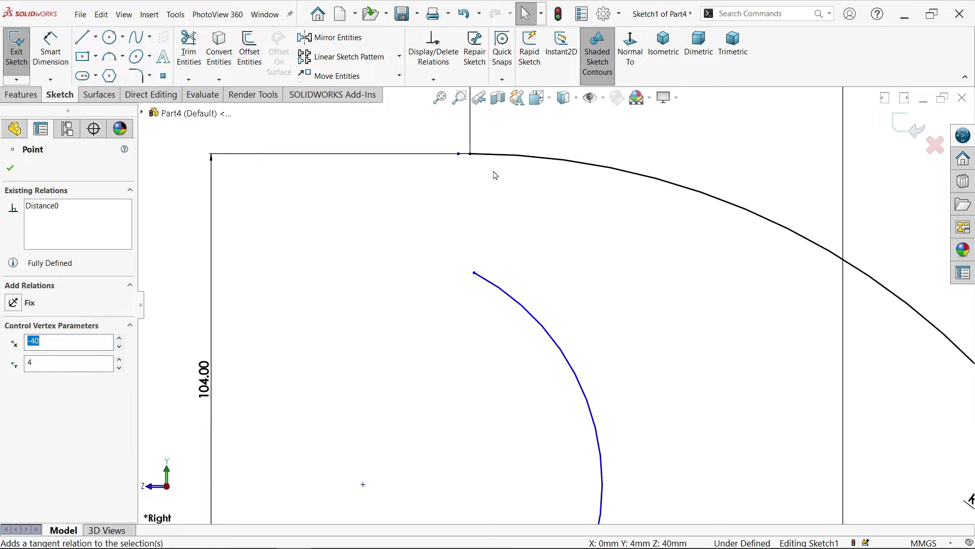
{"action": "left_click", "coordinate": [471, 154]}
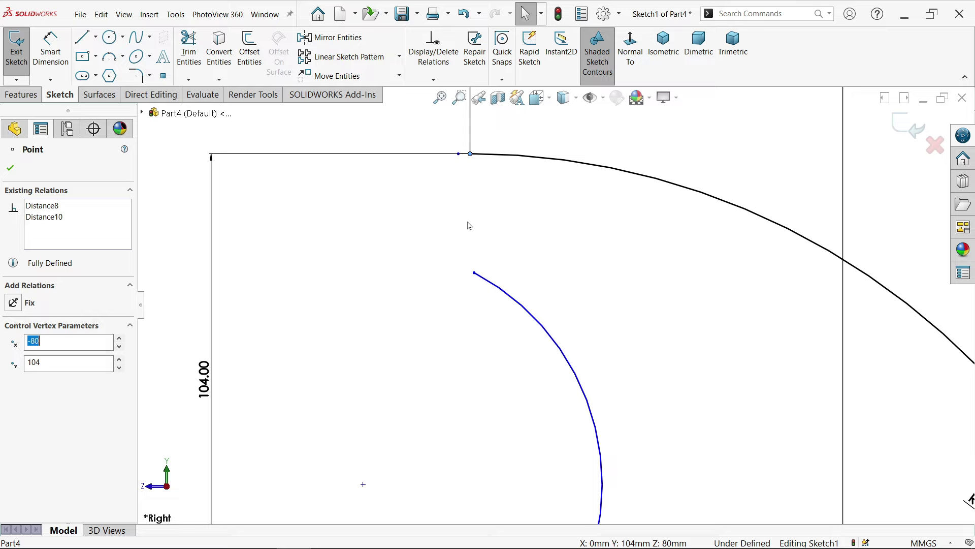
{"action": "left_click", "coordinate": [475, 274], "text": "ctrl"}
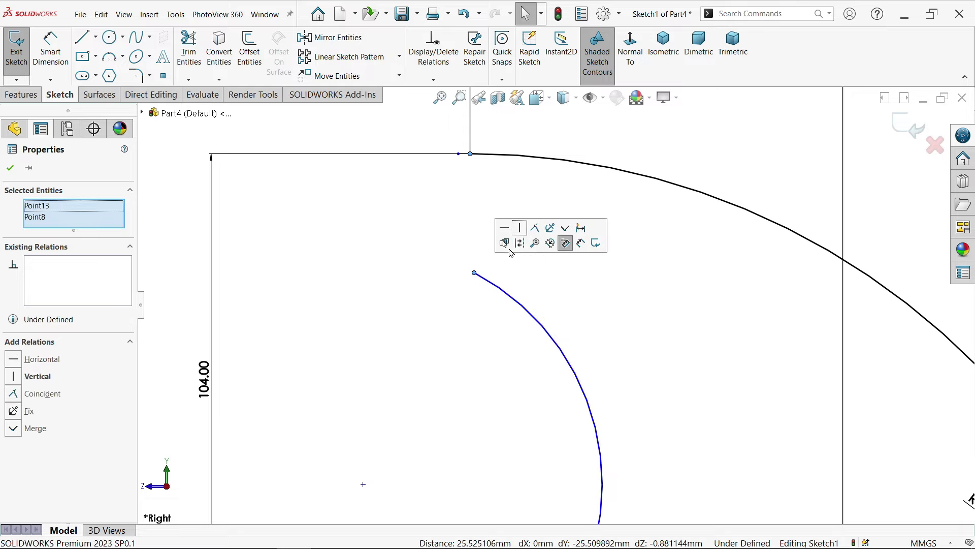
{"action": "left_click", "coordinate": [536, 243]}
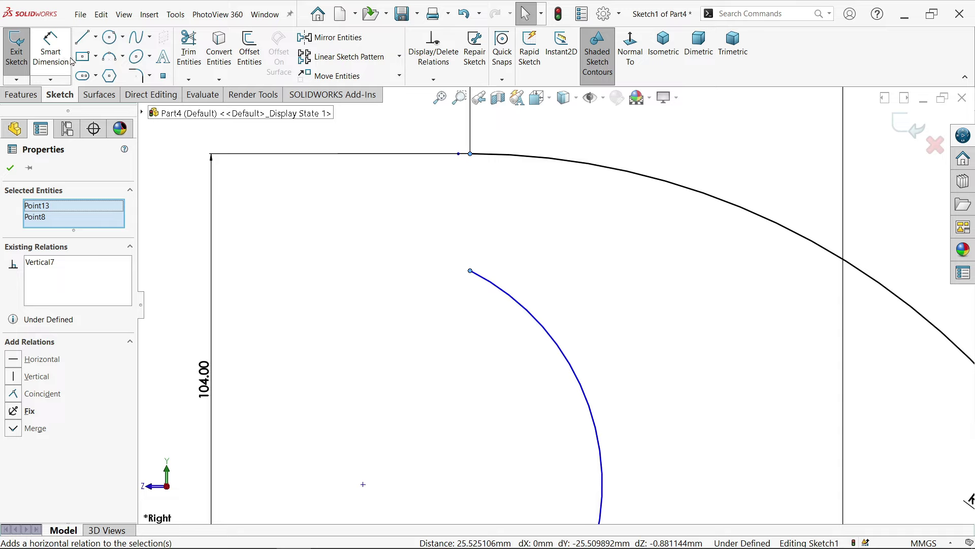
Step: Draw a vertical centerline joining the upper ends of the outer and inner arcs
{"action": "left_click", "coordinate": [95, 37]}
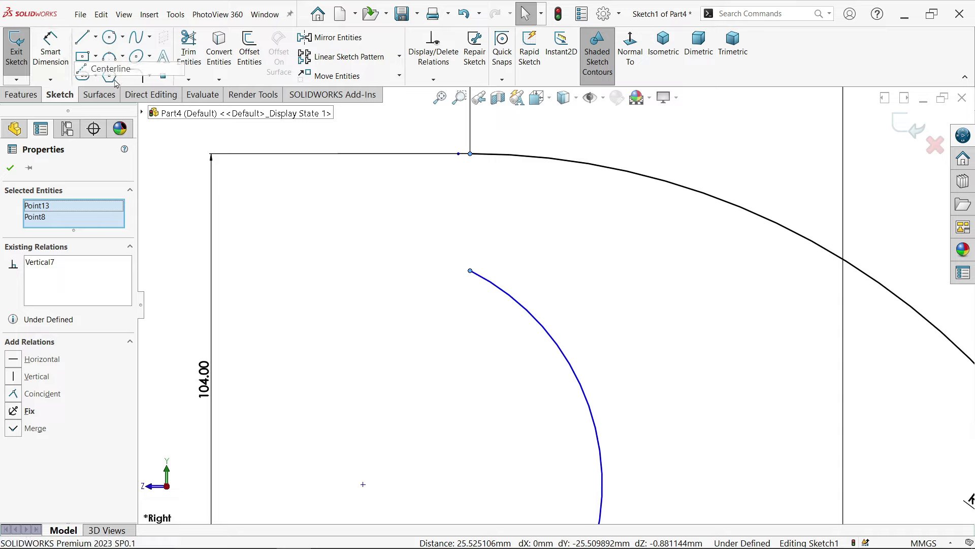
{"action": "left_click", "coordinate": [102, 68]}
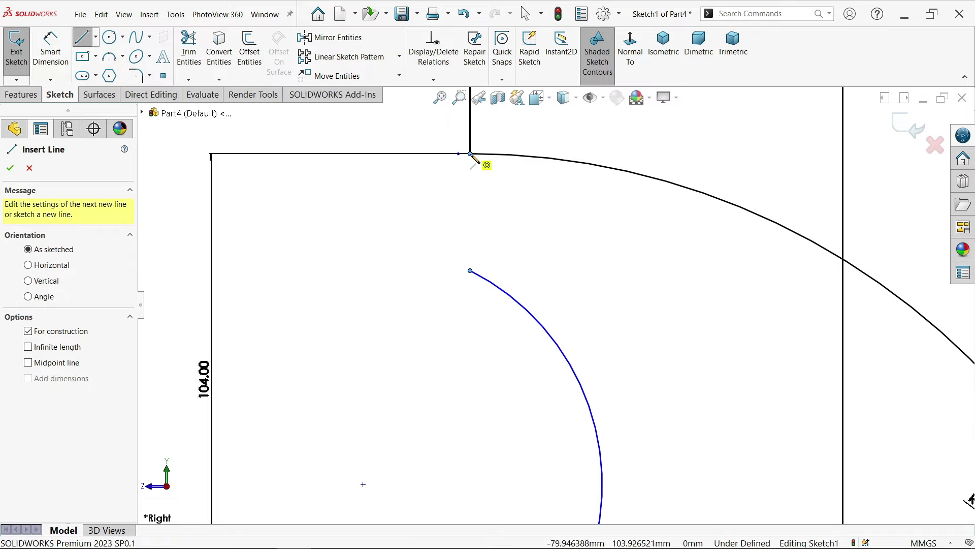
{"action": "left_click", "coordinate": [470, 154]}
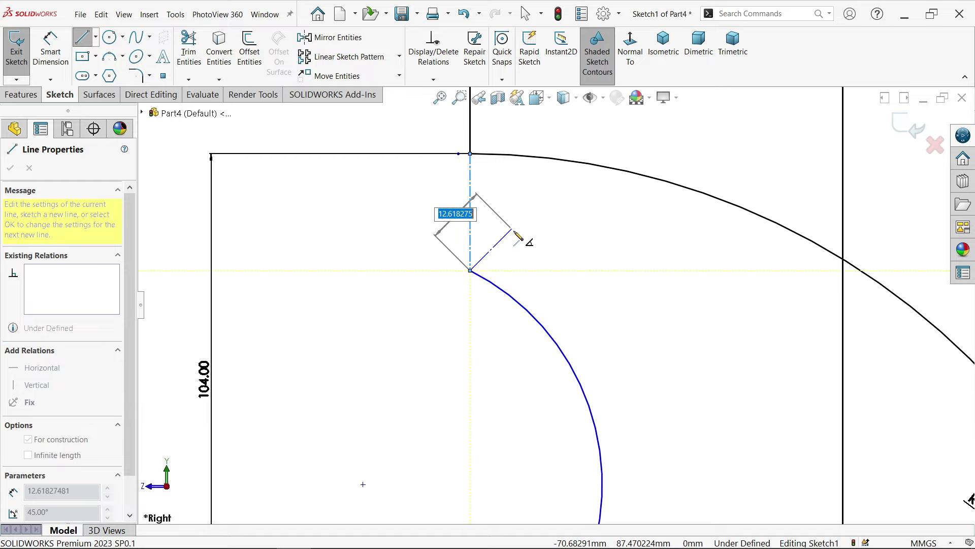
{"action": "right_click", "coordinate": [513, 193]}
{"action": "left_click", "coordinate": [538, 243]}
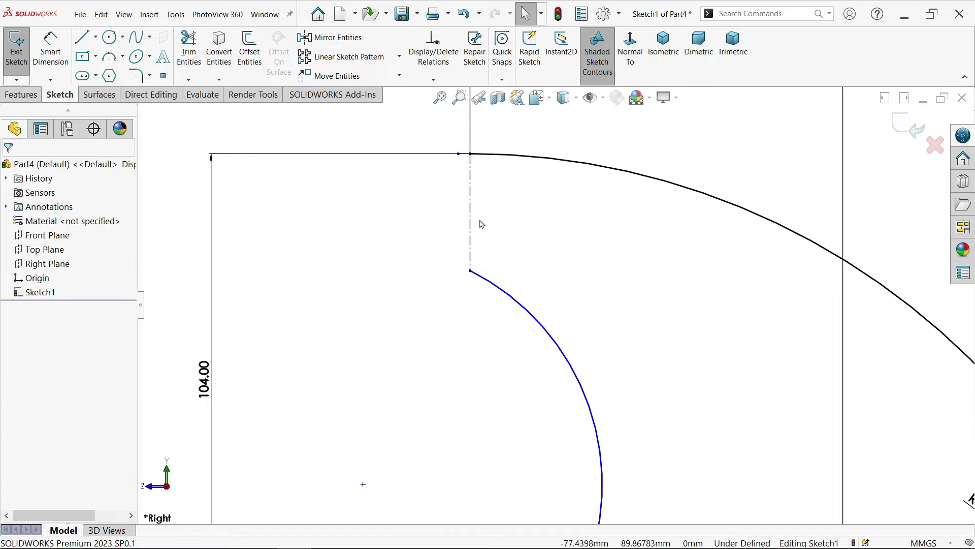
Step: Draw a three-point arc of about 102 mm radius from the vertical centerline's midpoint to the base line's midpoint, bulging toward the outer arc
{"action": "left_click", "coordinate": [117, 57]}
{"action": "scroll", "coordinate": [469, 243], "scroll_direction": "up", "scroll_amount": 3}
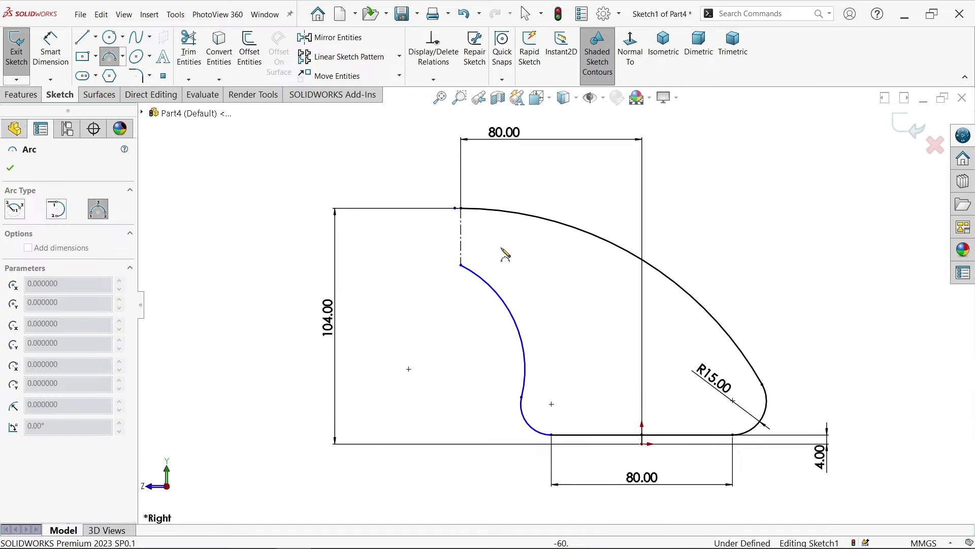
{"action": "left_click_drag", "start_coordinate": [460, 236], "coordinate": [644, 438]}
{"action": "scroll", "coordinate": [641, 435], "scroll_direction": "down", "scroll_amount": 5}
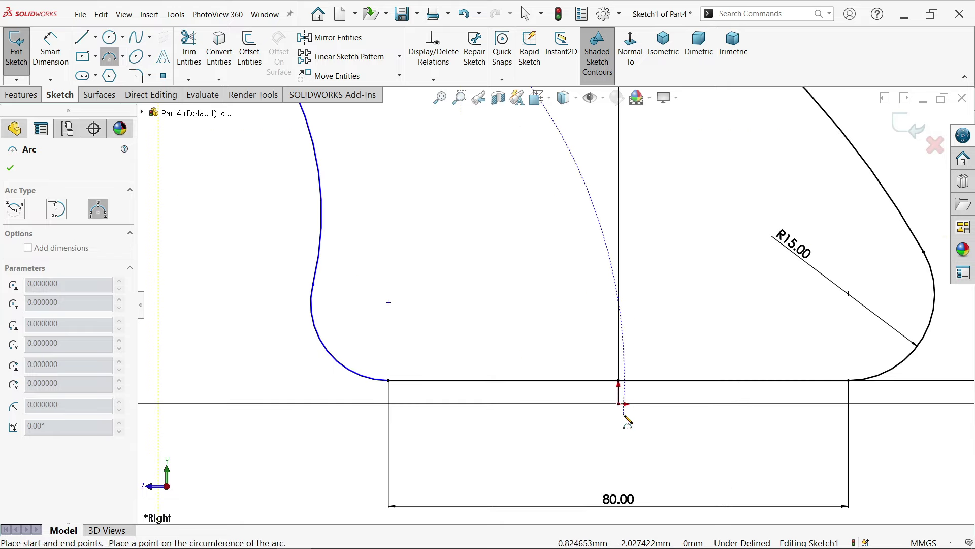
{"action": "mouse_move", "coordinate": [619, 409]}
{"action": "left_mouse_down"}
{"action": "mouse_move", "coordinate": [597, 405]}
{"action": "mouse_move", "coordinate": [625, 412]}
{"action": "mouse_move", "coordinate": [619, 381]}
{"action": "left_mouse_up"}
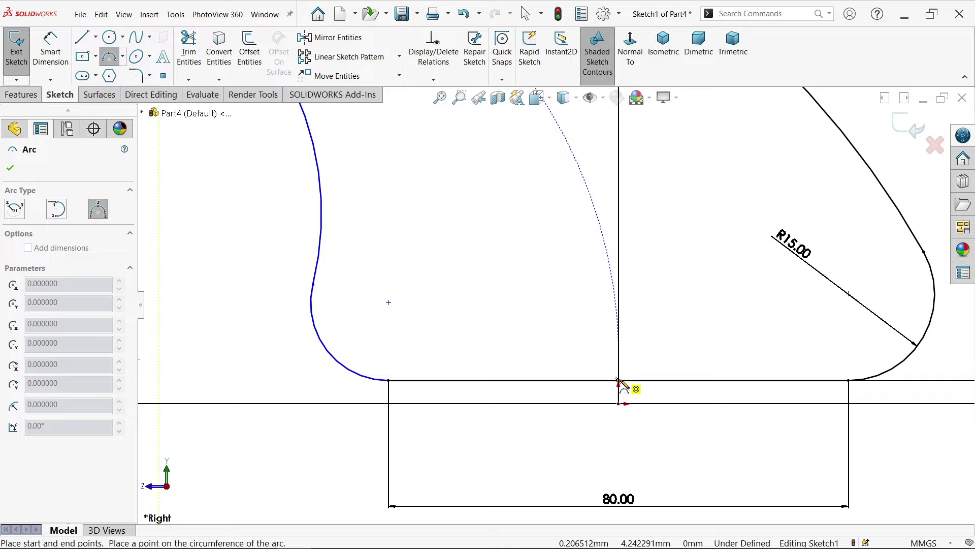
{"action": "left_click_drag", "start_coordinate": [619, 380], "coordinate": [619, 380]}
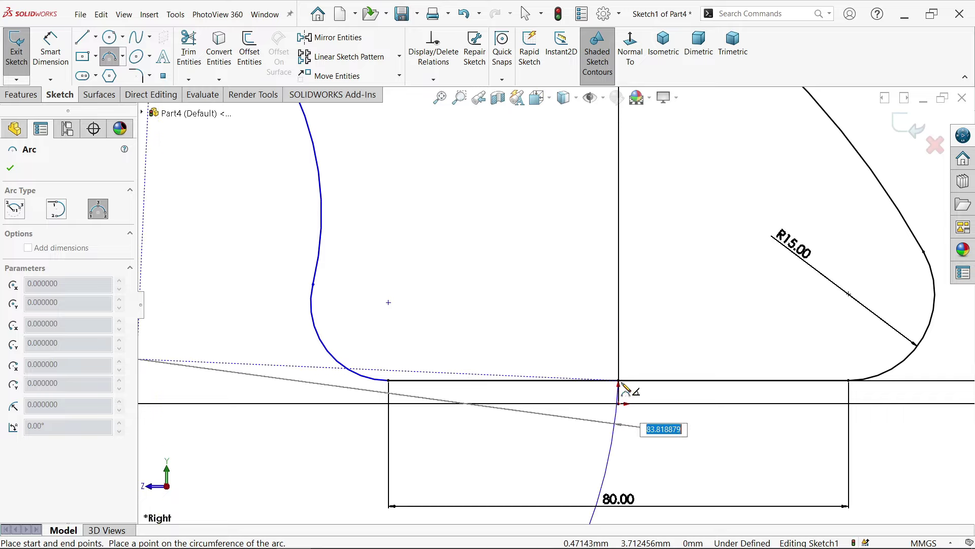
{"action": "scroll", "coordinate": [597, 314], "scroll_direction": "up", "scroll_amount": 3}
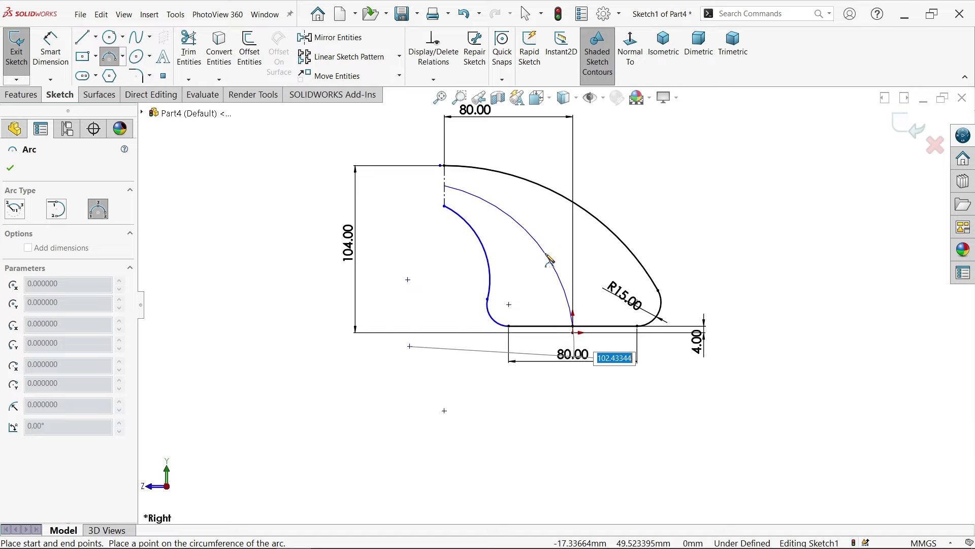
{"action": "left_click", "coordinate": [550, 261]}
{"action": "right_click", "coordinate": [652, 217]}
{"action": "left_click", "coordinate": [684, 228]}
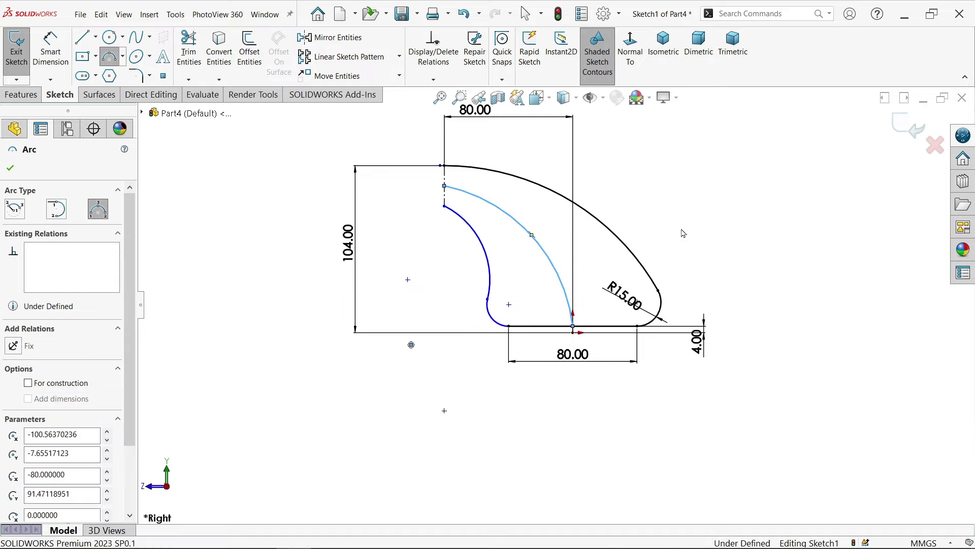
Step: Dimension the upper left-hand inner arc to a 36 mm radius
{"action": "left_click", "coordinate": [50, 51]}
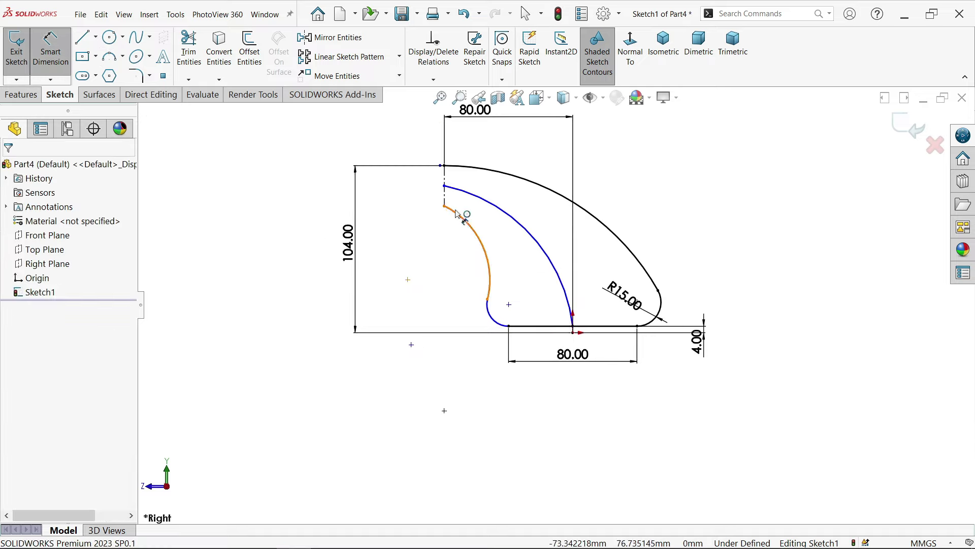
{"action": "scroll", "coordinate": [463, 216], "scroll_direction": "down", "scroll_amount": 3}
{"action": "left_click", "coordinate": [501, 277]}
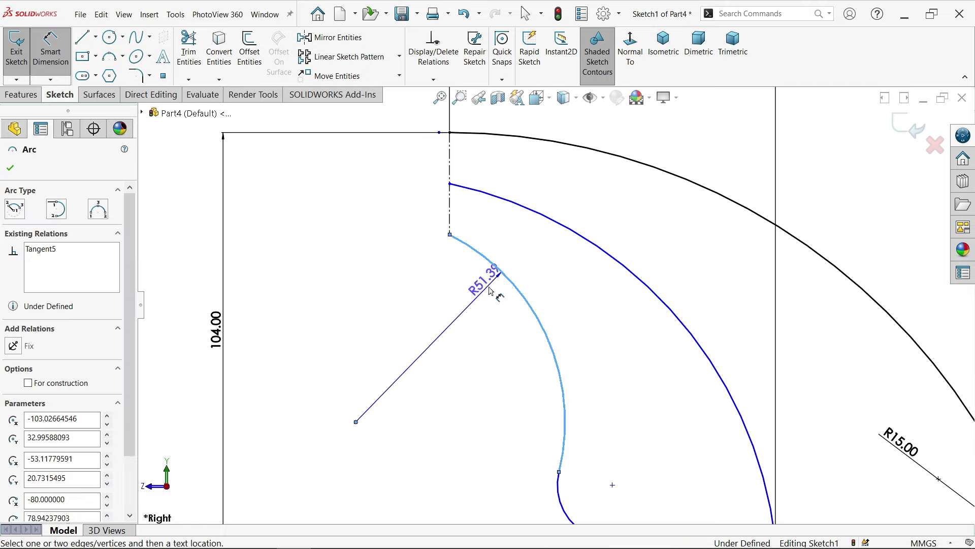
{"action": "left_click", "coordinate": [483, 290]}
{"action": "type", "text": "36"}
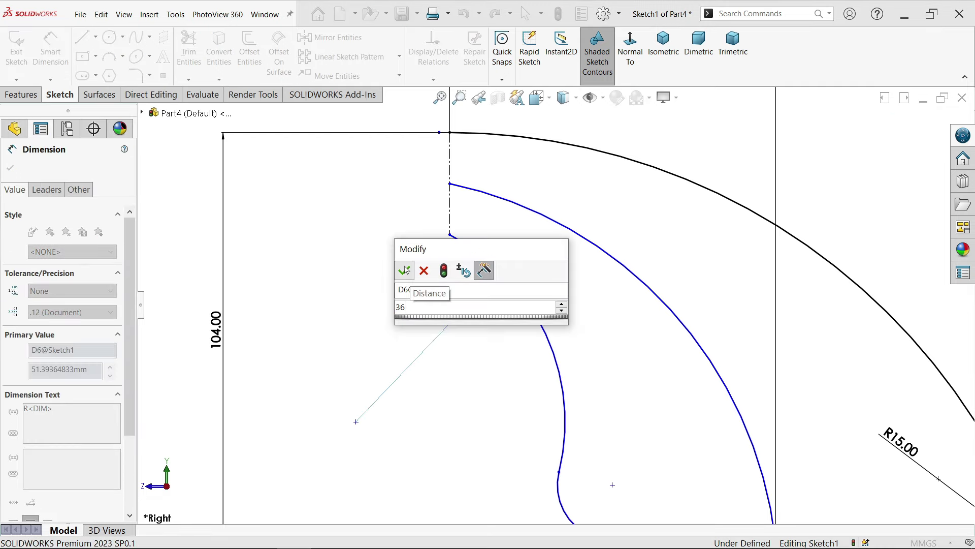
{"action": "key", "text": "Return"}
{"action": "scroll", "coordinate": [535, 359], "scroll_direction": "up", "scroll_amount": 3}
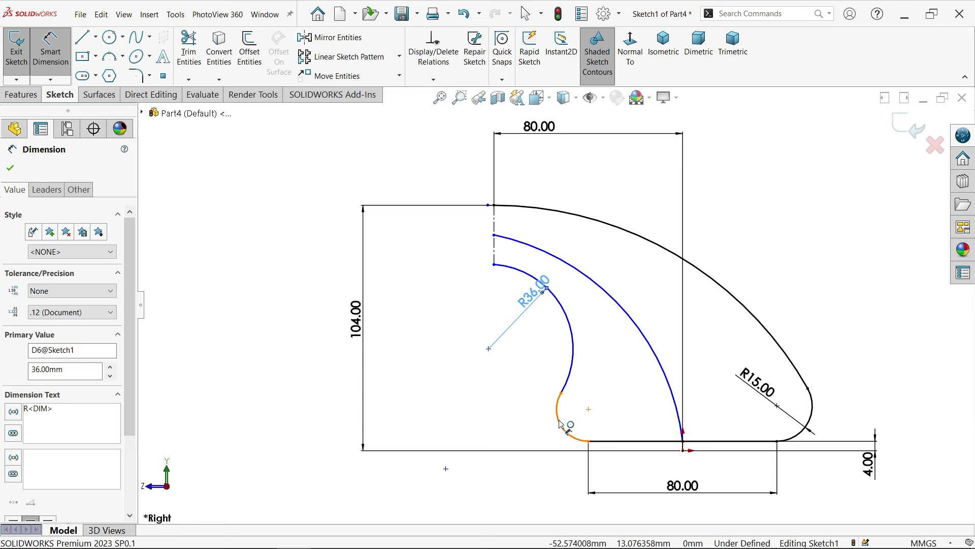
Step: Dimension the lower left-hand arc to a 15 mm radius
{"action": "left_click", "coordinate": [560, 423]}
{"action": "left_click", "coordinate": [549, 425]}
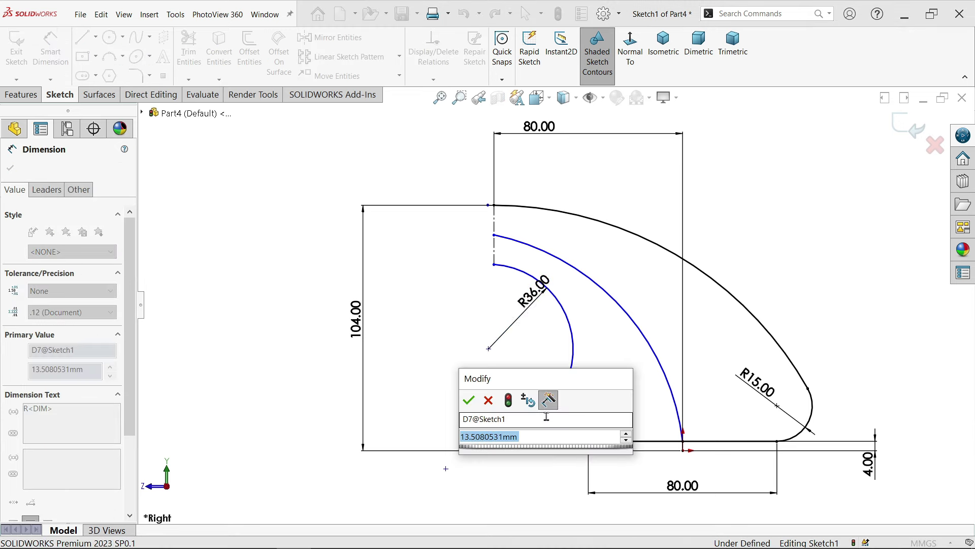
{"action": "type", "text": "15"}
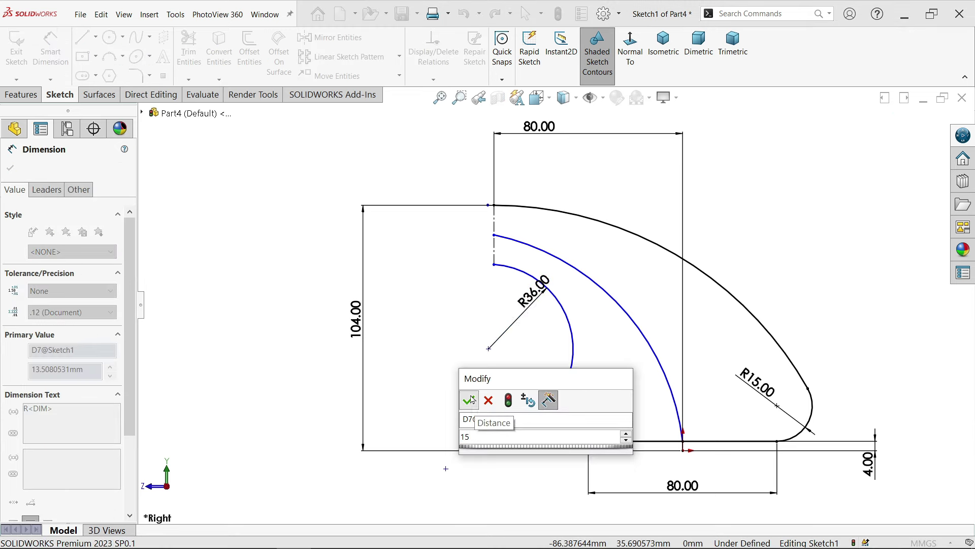
{"action": "left_click", "coordinate": [468, 400]}
Step: Dimension the vertical distance between the upper ends of the outer arc and the middle guide arc to 10 mm
{"action": "scroll", "coordinate": [495, 208], "scroll_direction": "up", "scroll_amount": 3}
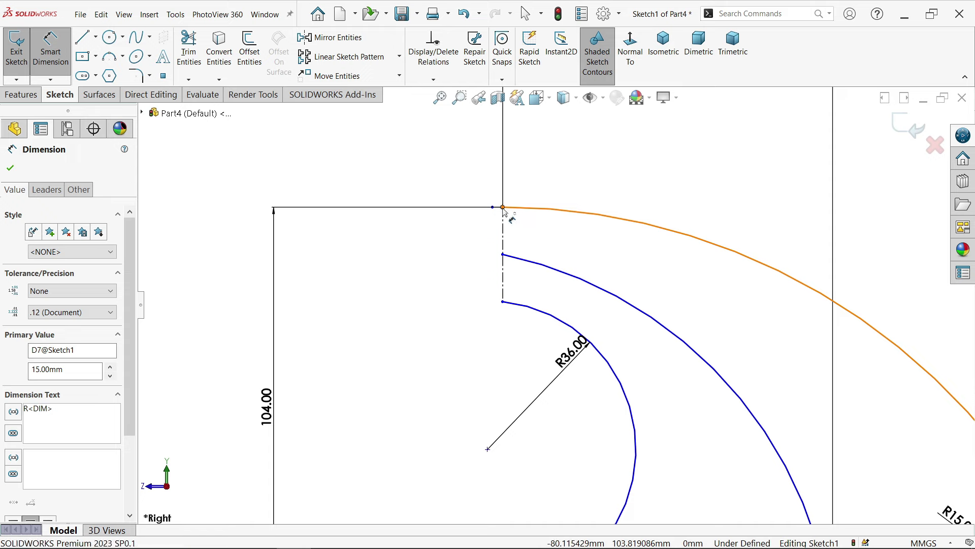
{"action": "left_click", "coordinate": [503, 255]}
{"action": "left_click", "coordinate": [503, 255]}
{"action": "left_click", "coordinate": [474, 231]}
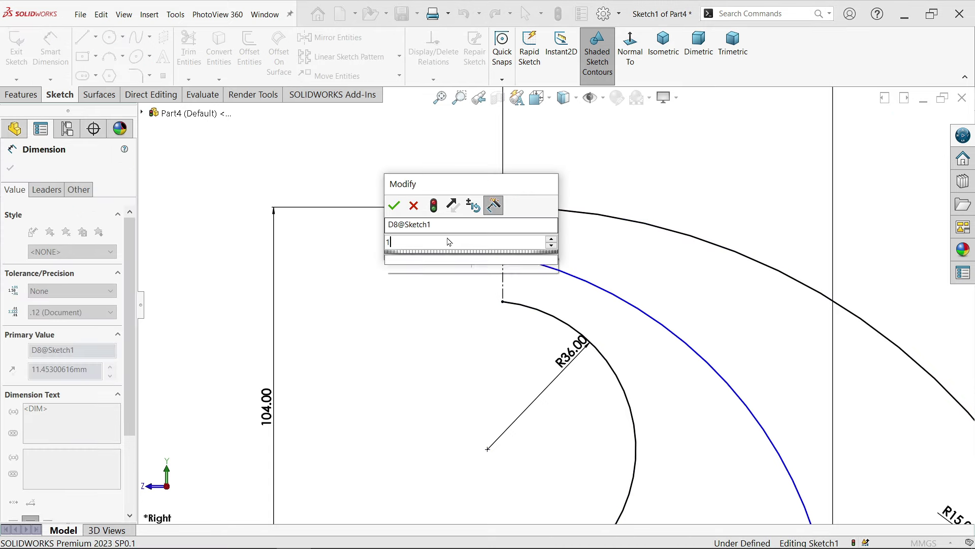
{"action": "type", "text": "10"}
{"action": "left_click", "coordinate": [395, 205]}
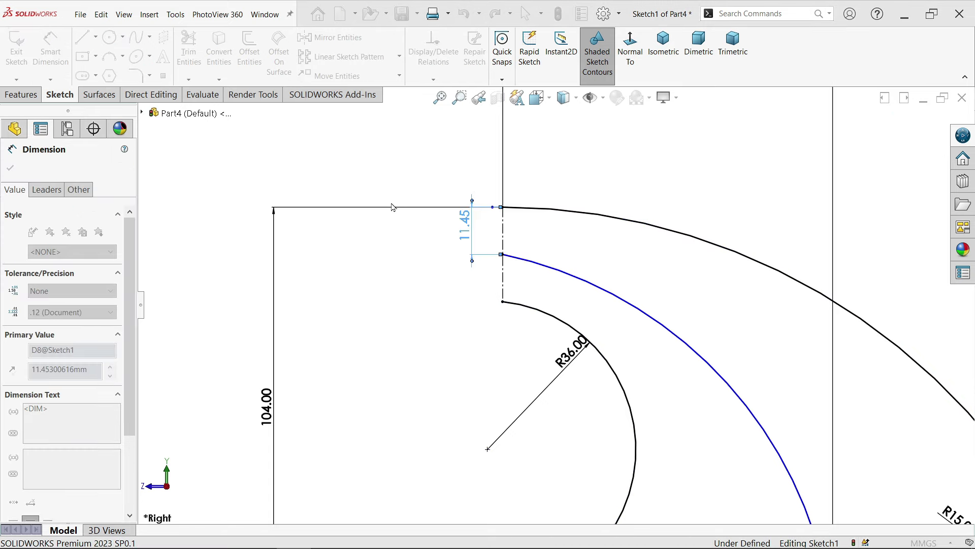
Step: Dimension the middle guide arc to a 90 mm radius
{"action": "left_click", "coordinate": [701, 350]}
{"action": "left_click", "coordinate": [720, 333]}
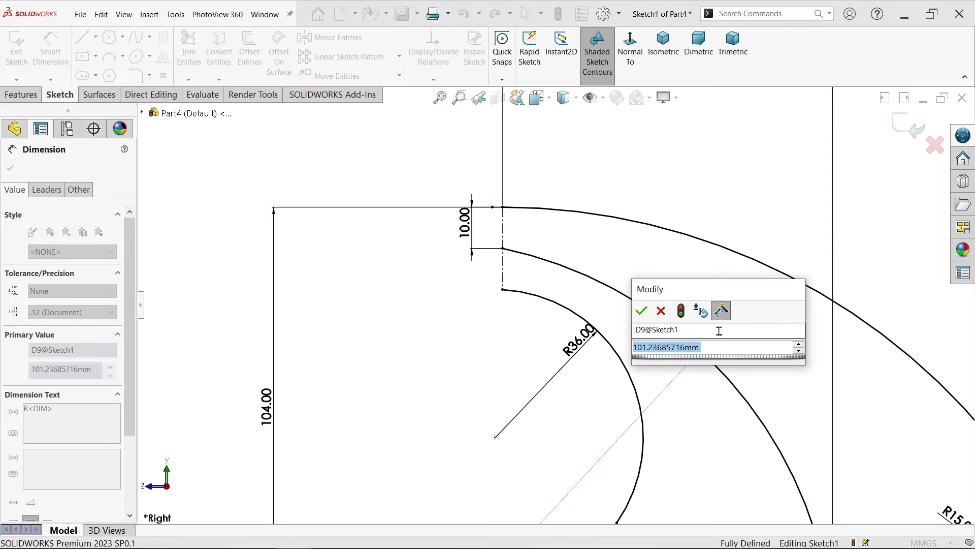
{"action": "left_click", "coordinate": [641, 312]}
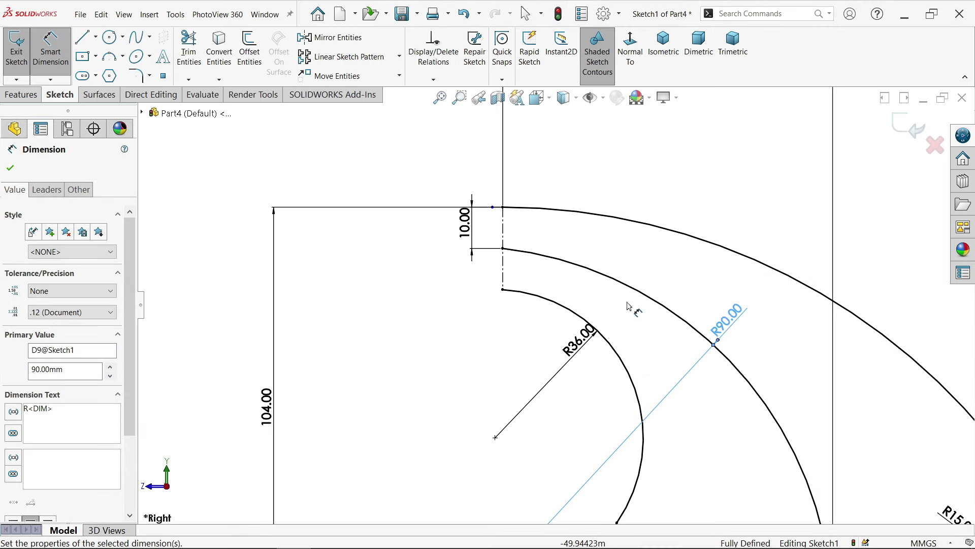
{"action": "scroll", "coordinate": [564, 310], "scroll_direction": "up", "scroll_amount": 4}
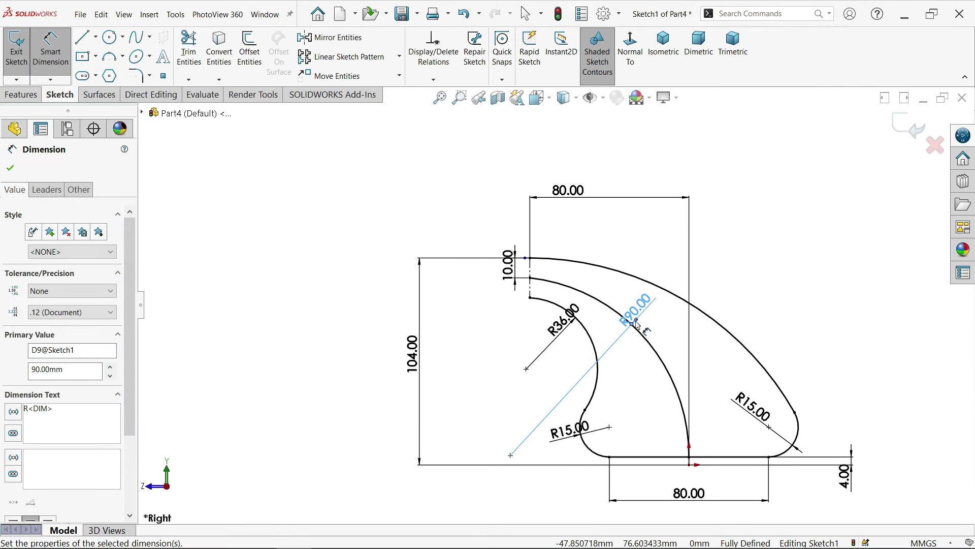
{"action": "left_click", "coordinate": [10, 168]}
Step: Convert the R90 middle guide arc to construction geometry
{"action": "scroll", "coordinate": [626, 399], "scroll_direction": "down", "scroll_amount": 2}
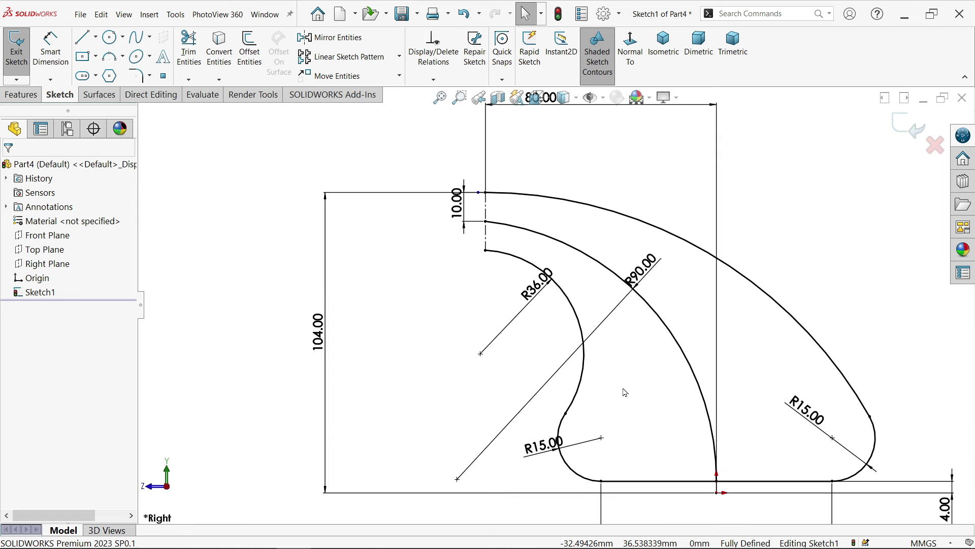
{"action": "left_click", "coordinate": [702, 401]}
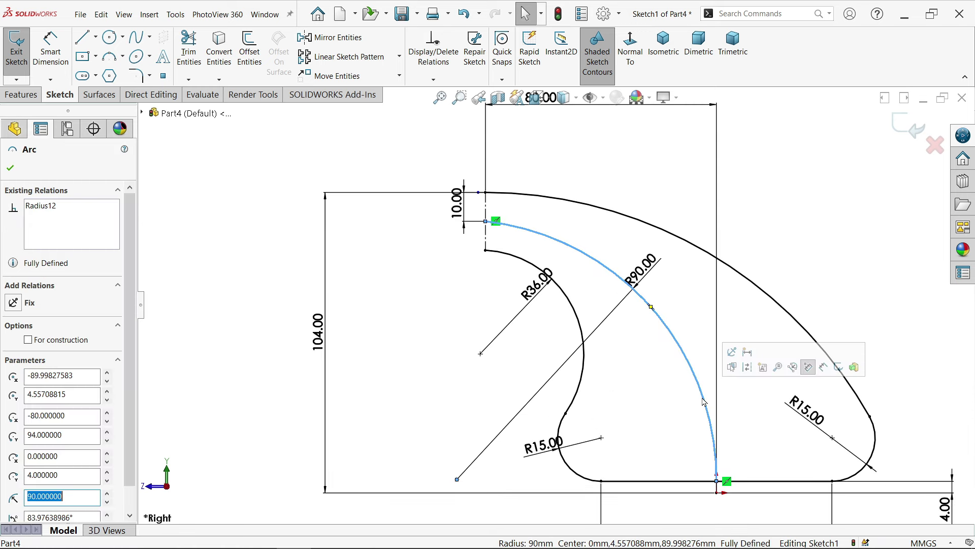
{"action": "left_click", "coordinate": [747, 367]}
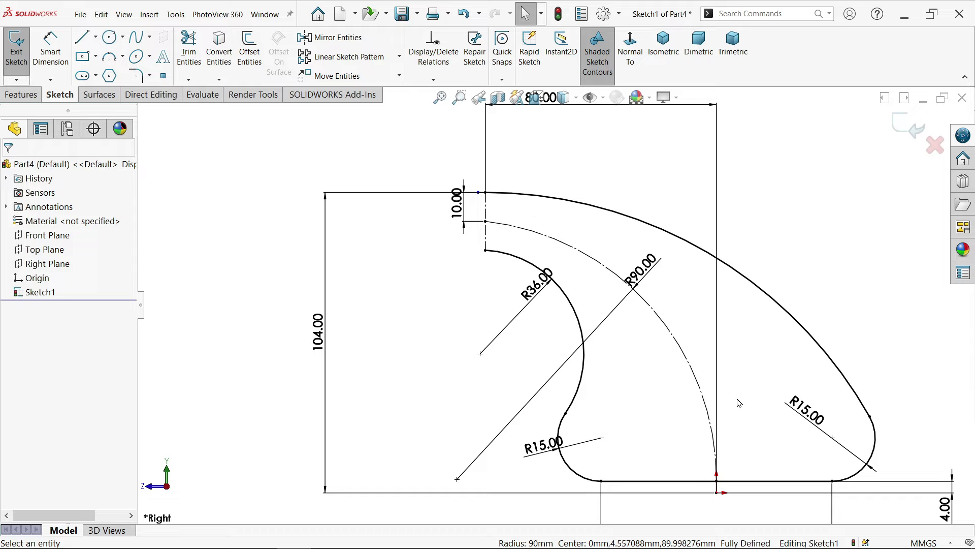
{"action": "key", "text": "f"}
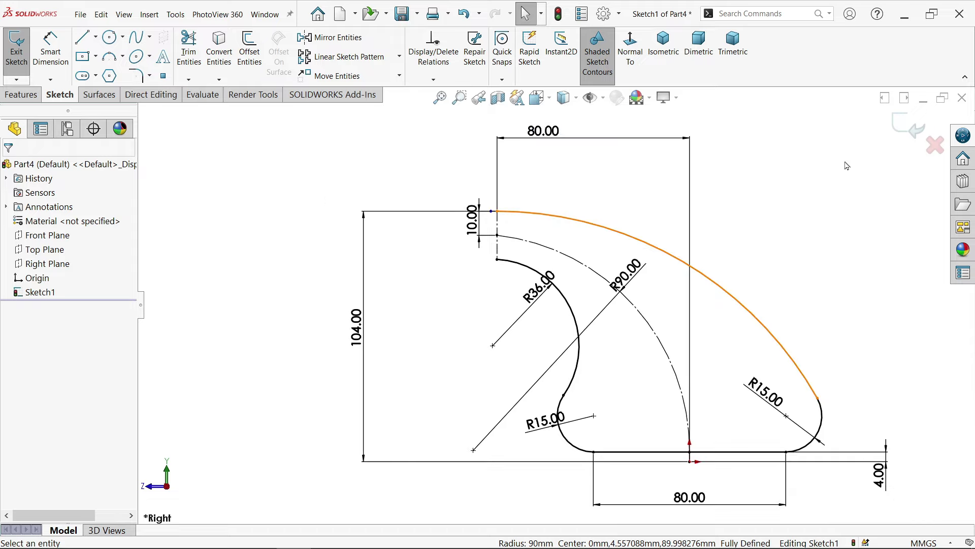
Step: Exit the side profile sketch and switch to the reference drawing image
{"action": "left_click", "coordinate": [906, 127]}
{"action": "key", "text": "alt+Tab"}
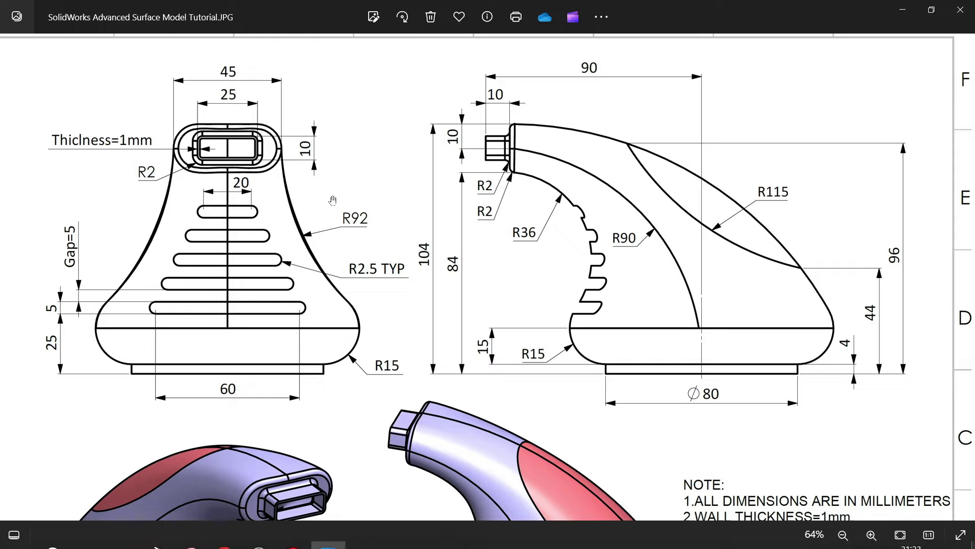
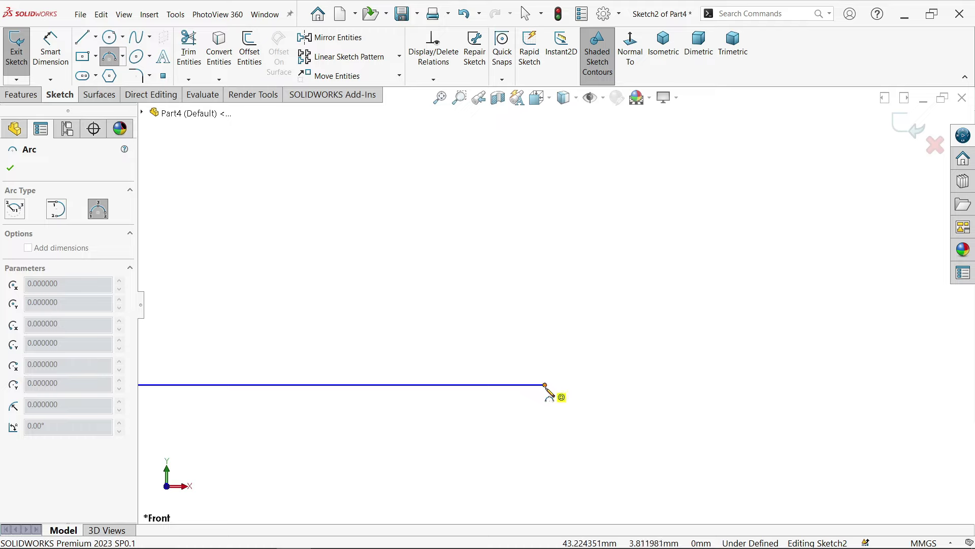
Step: Draw a three-point arc of about 13 mm radius curving outward and up from the free end of the base line
{"action": "left_click", "coordinate": [546, 385]}
{"action": "scroll", "coordinate": [647, 315], "scroll_direction": "up", "scroll_amount": 3}
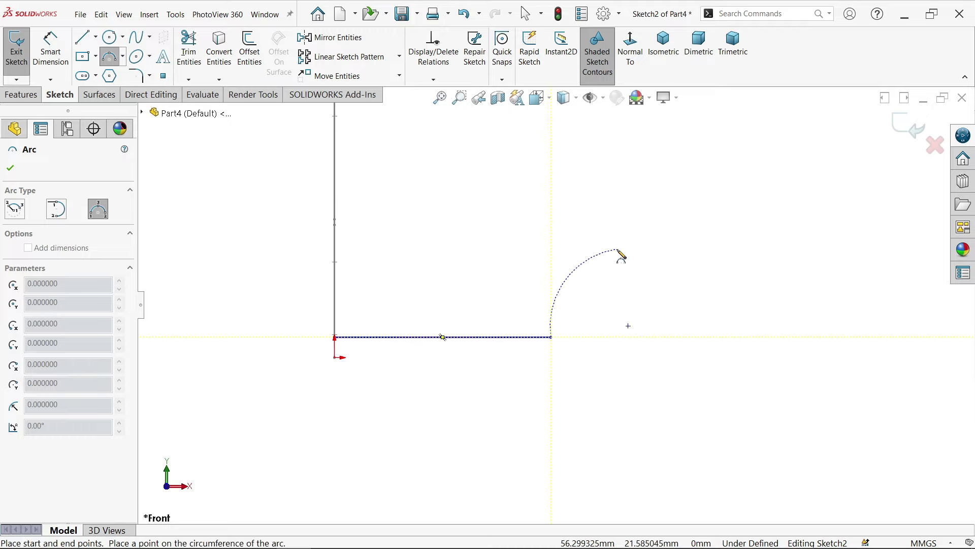
{"action": "left_click", "coordinate": [621, 251]}
{"action": "left_click", "coordinate": [625, 277]}
Step: Draw an inward-curving three-point arc of about 122 mm radius upward from the upper end of the base corner arc
{"action": "scroll", "coordinate": [624, 279], "scroll_direction": "up", "scroll_amount": 2}
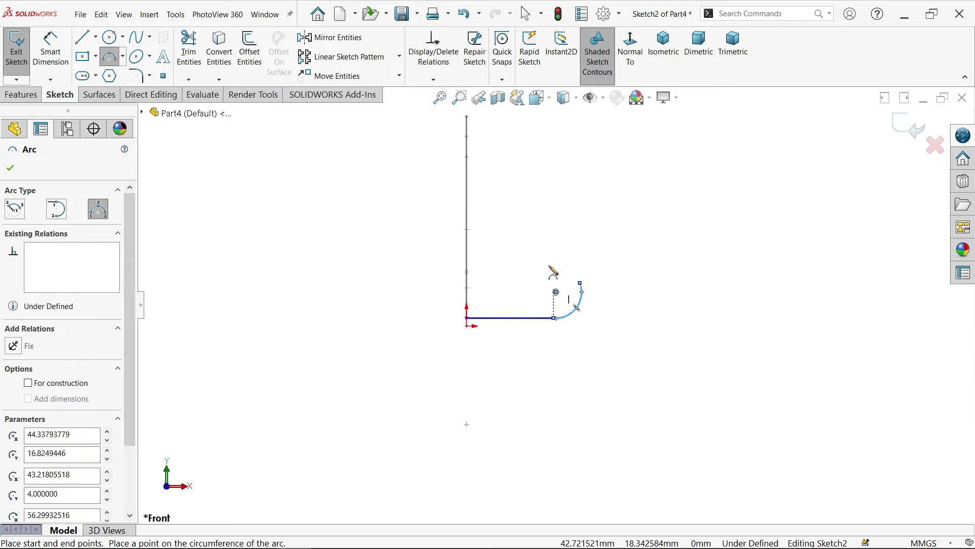
{"action": "scroll", "coordinate": [561, 150], "scroll_direction": "down", "scroll_amount": 2}
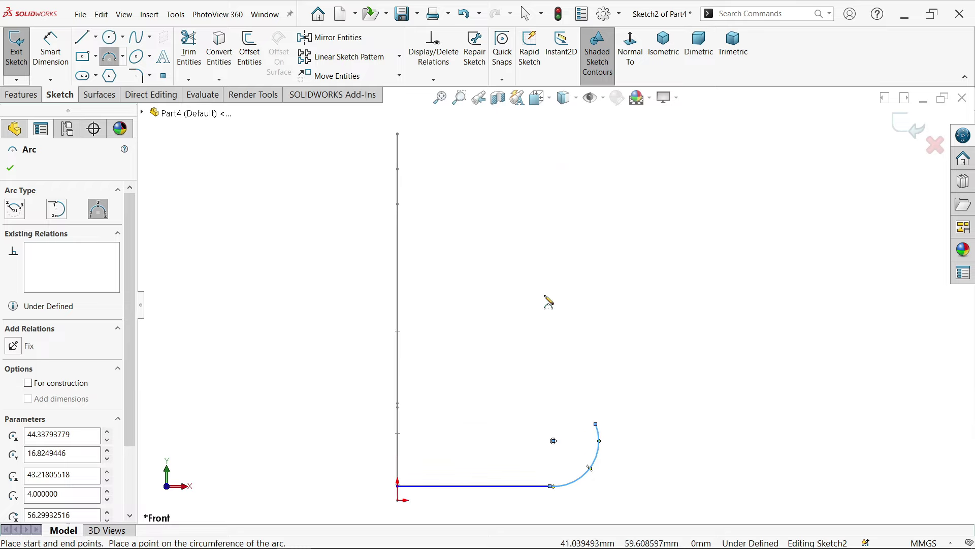
{"action": "left_click", "coordinate": [597, 425]}
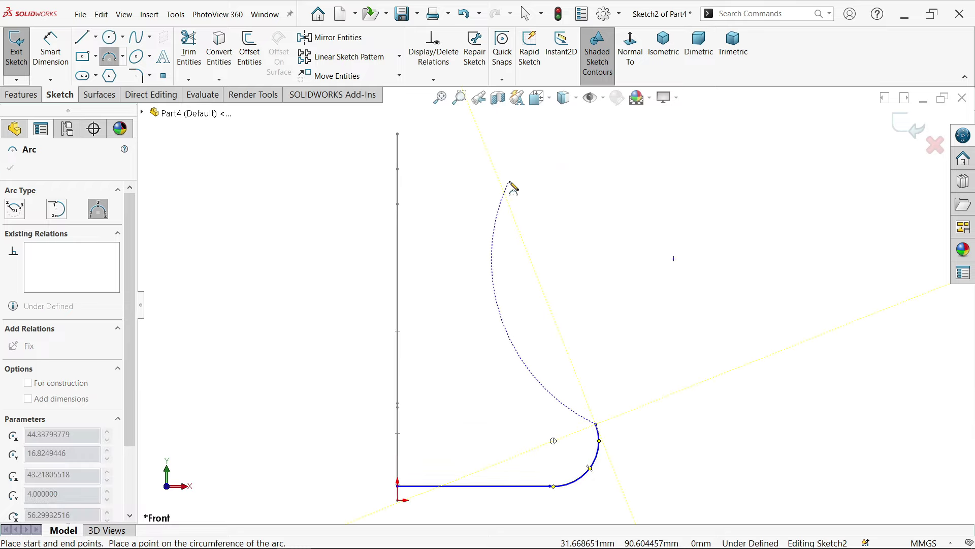
{"action": "left_click", "coordinate": [512, 185]}
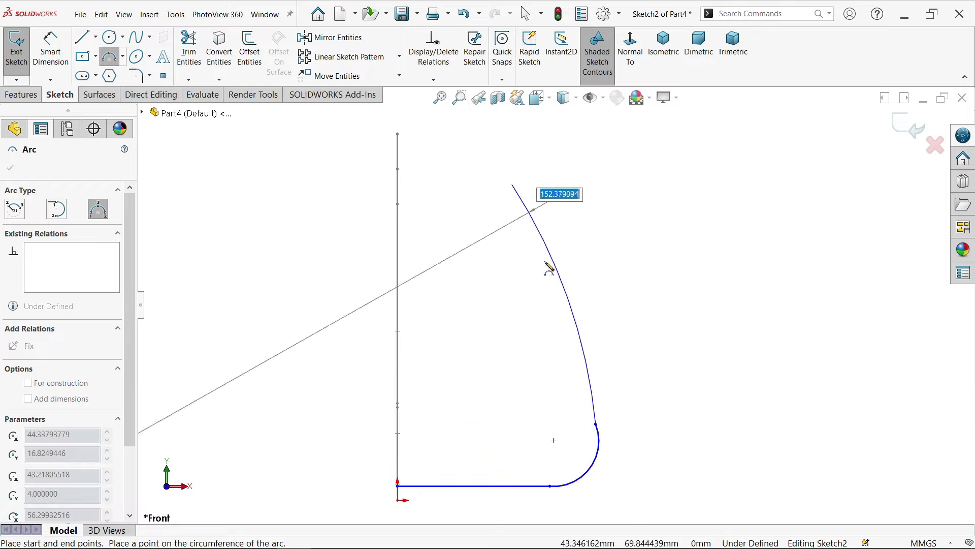
{"action": "left_click", "coordinate": [527, 279]}
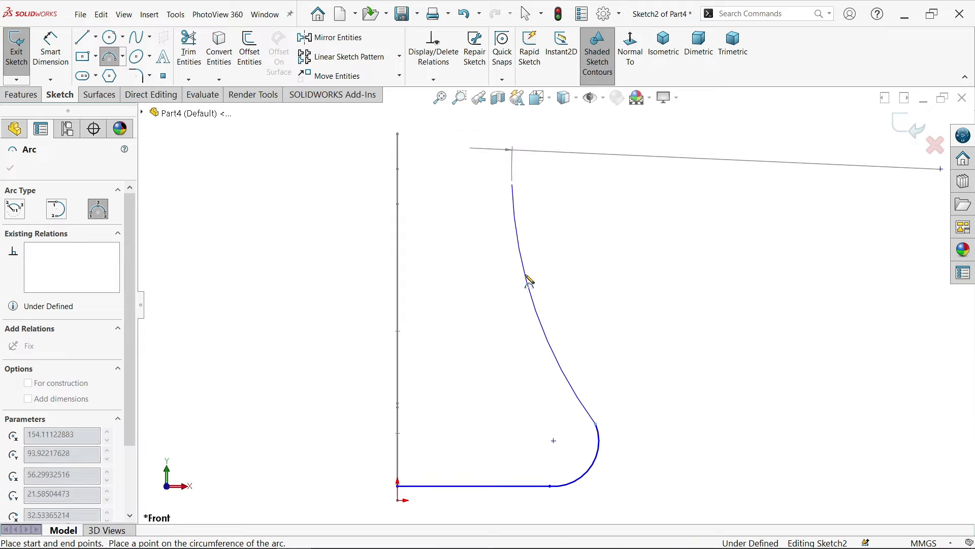
{"action": "right_click", "coordinate": [574, 257]}
{"action": "left_click", "coordinate": [601, 263]}
Step: Draw a horizontal line about 22 mm long from near the upper end of the vertical edge toward the side arc
{"action": "scroll", "coordinate": [458, 133], "scroll_direction": "down", "scroll_amount": 2}
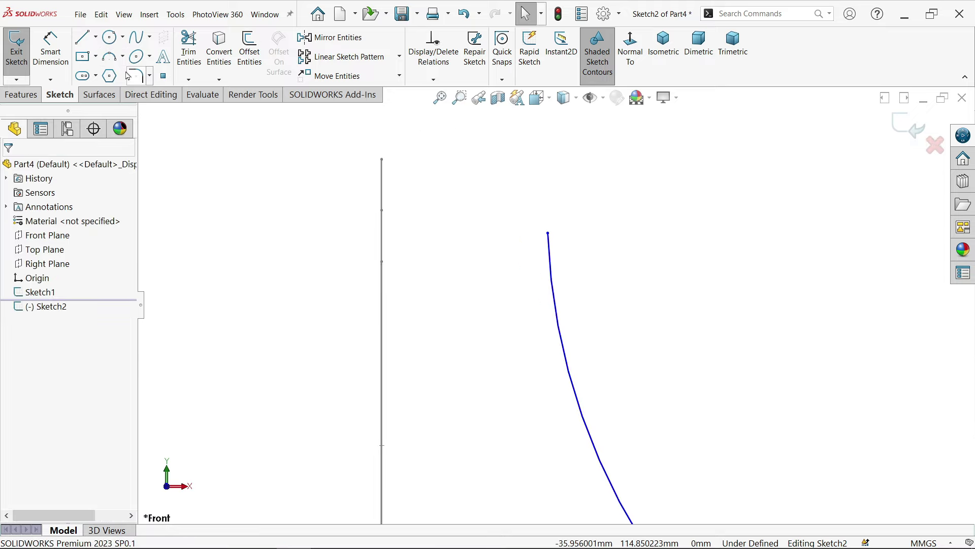
{"action": "left_click", "coordinate": [81, 38]}
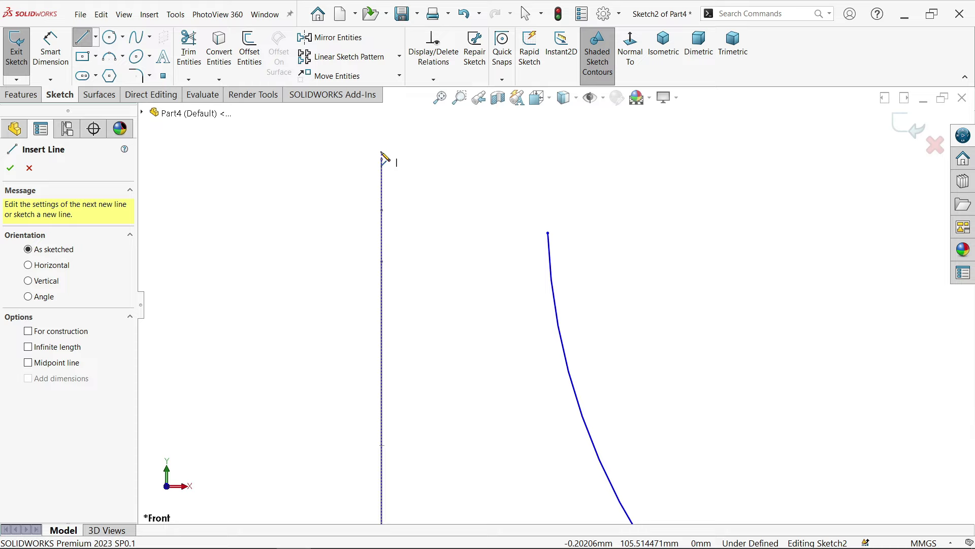
{"action": "left_click", "coordinate": [383, 154]}
{"action": "left_click", "coordinate": [518, 152]}
{"action": "scroll", "coordinate": [553, 153], "scroll_direction": "down", "scroll_amount": 2}
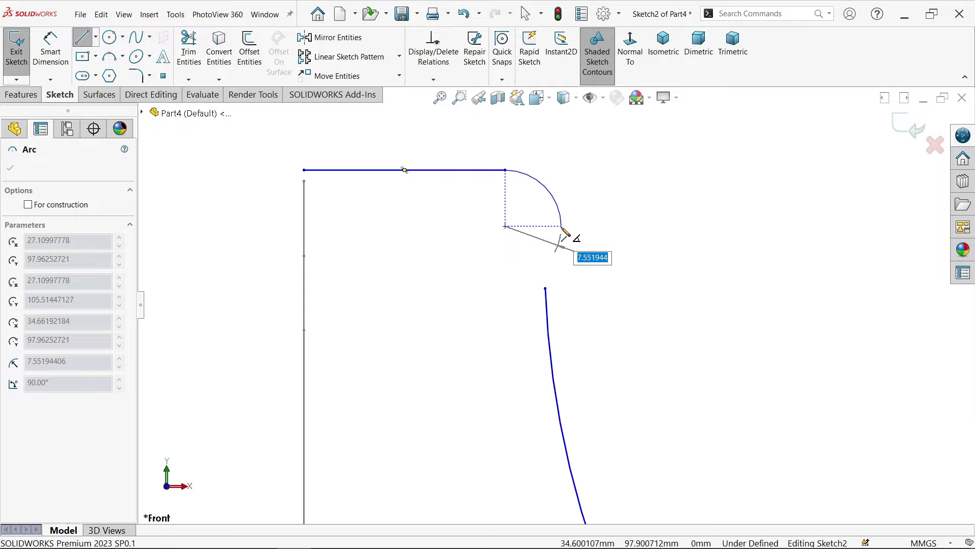
Step: Draw a three-point corner arc of about 13 mm radius from the upper horizontal line's free end to the side arc's upper end
{"action": "scroll", "coordinate": [559, 214], "scroll_direction": "up", "scroll_amount": 1}
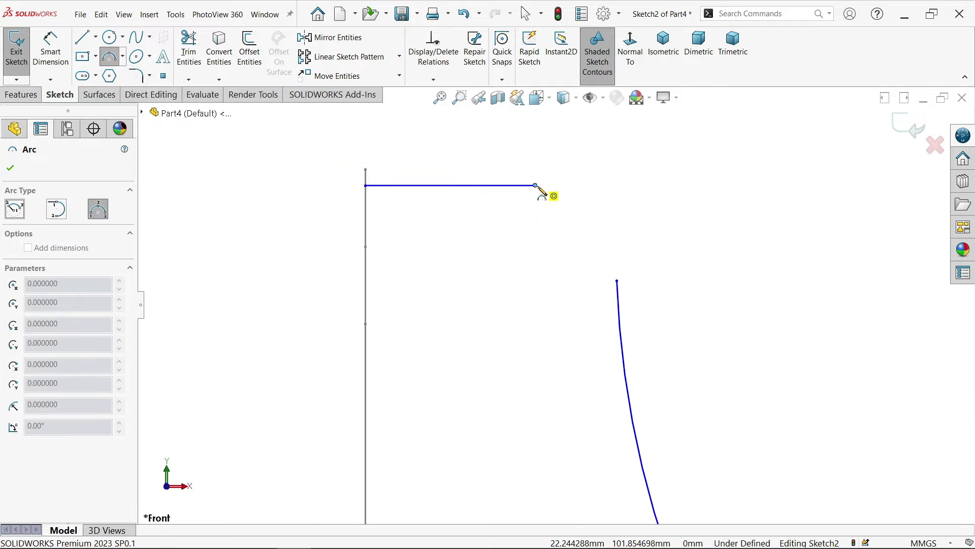
{"action": "left_click", "coordinate": [618, 281]}
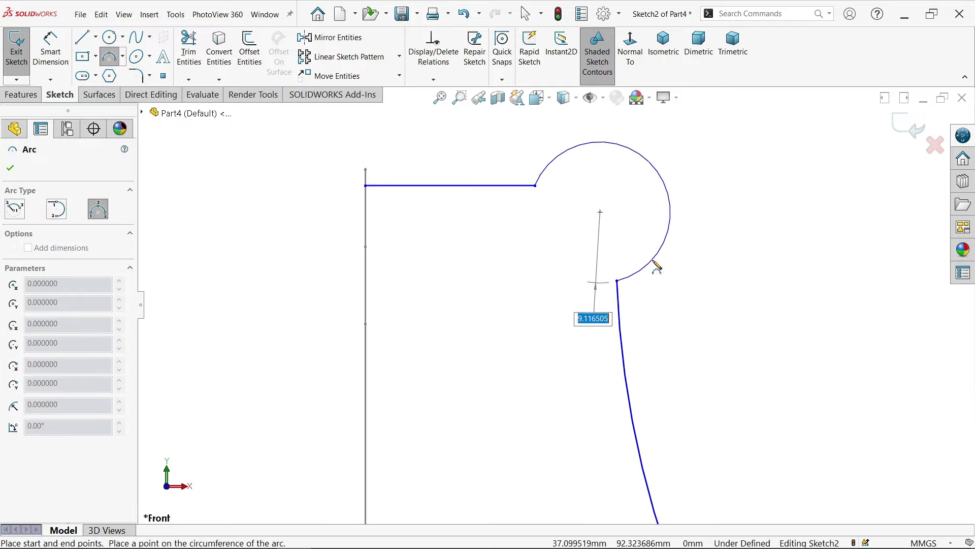
{"action": "left_click", "coordinate": [615, 258]}
{"action": "right_click", "coordinate": [642, 250]}
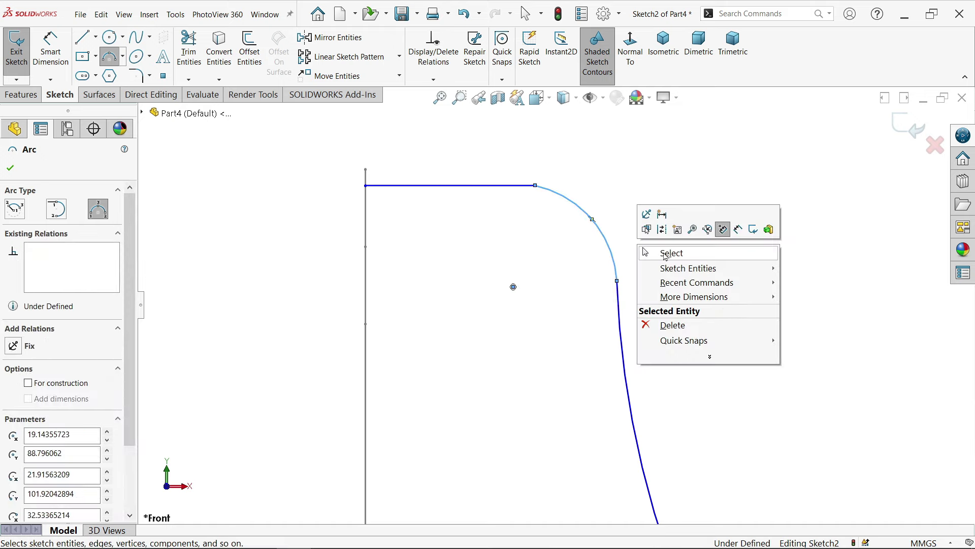
{"action": "left_click", "coordinate": [660, 252]}
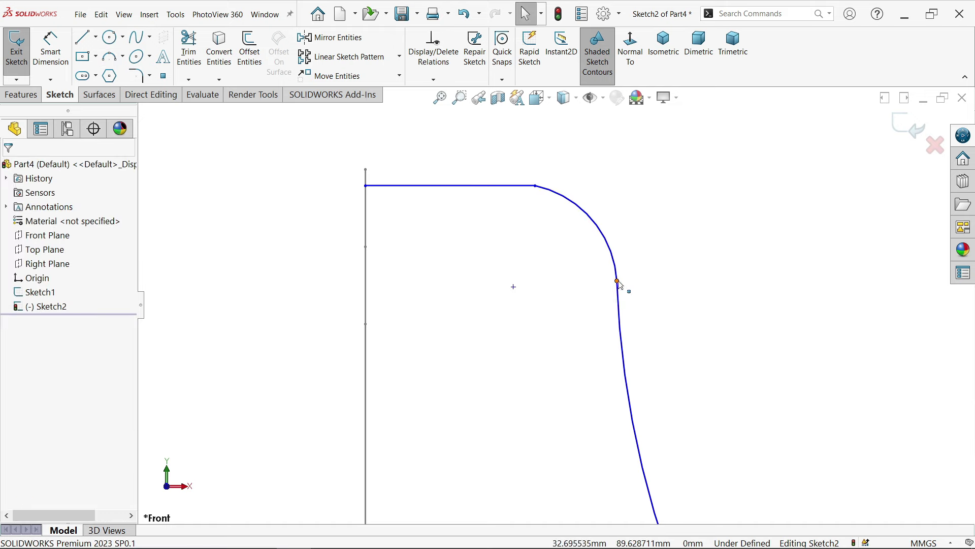
Step: Make the upper corner arc tangent to the side arc and to the upper horizontal line at their shared endpoints
{"action": "left_click", "coordinate": [617, 283]}
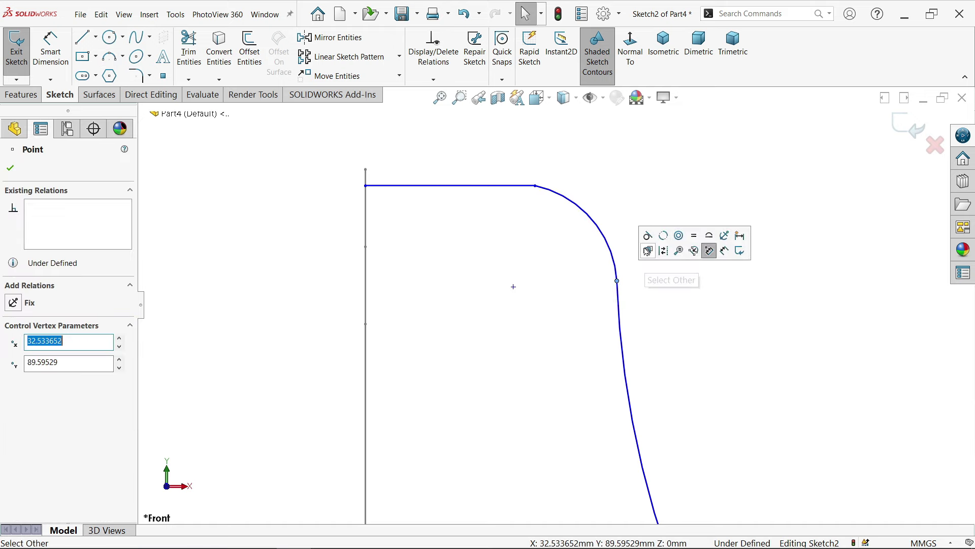
{"action": "left_click", "coordinate": [536, 187]}
{"action": "left_click", "coordinate": [565, 144]}
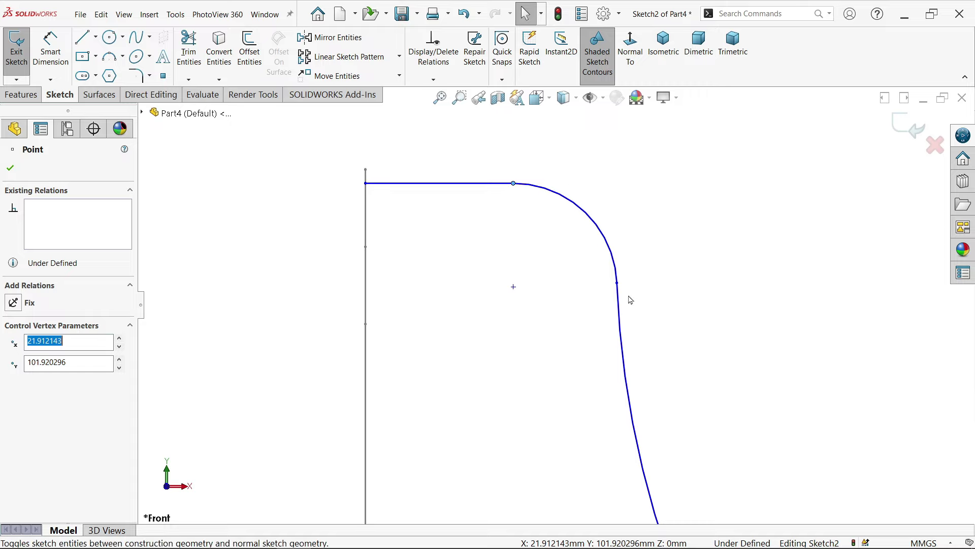
Step: Align the lower endpoint of the upper corner arc horizontally with the arc's center
{"action": "left_click", "coordinate": [617, 285]}
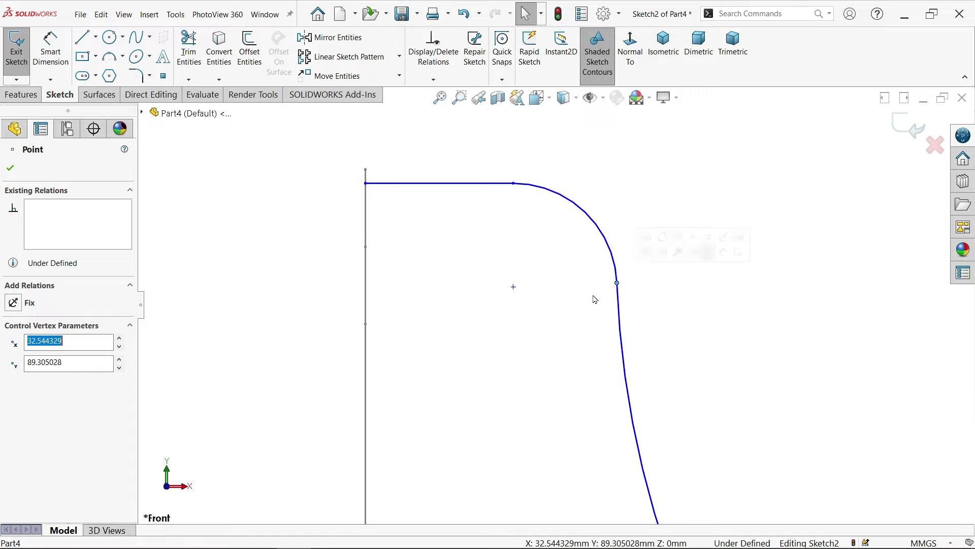
{"action": "left_click", "coordinate": [514, 288], "text": "ctrl"}
{"action": "left_click", "coordinate": [546, 241]}
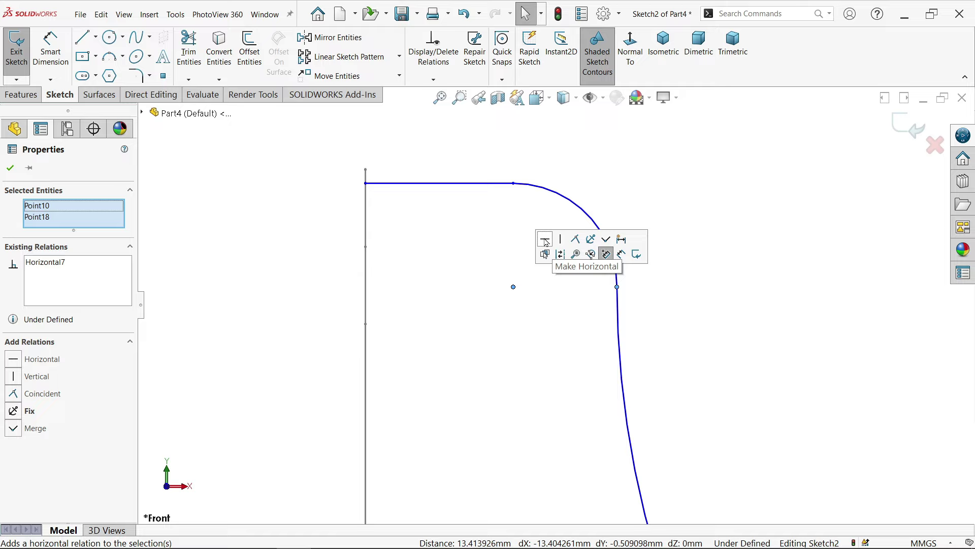
{"action": "left_click", "coordinate": [641, 181]}
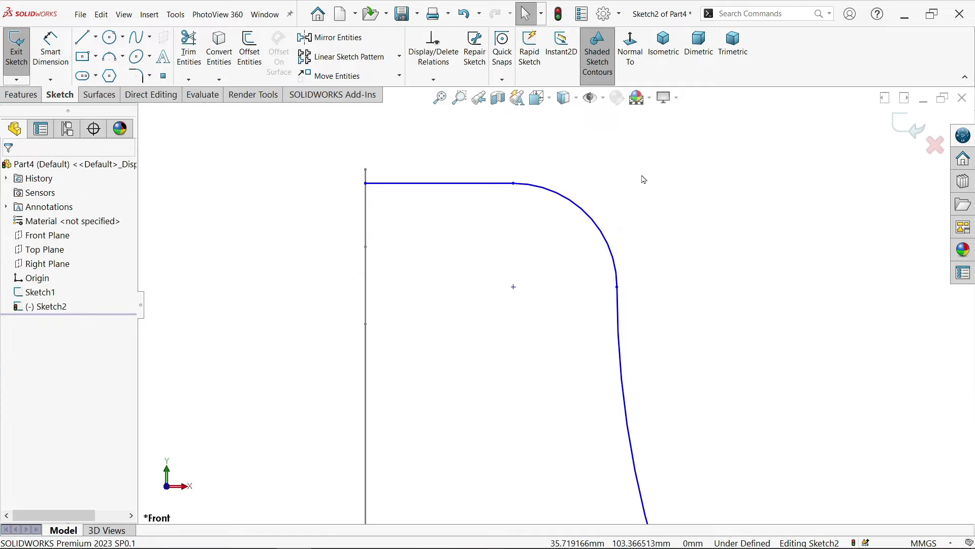
Step: Align the upper endpoint of the upper corner arc vertically with the arc's center
{"action": "left_click", "coordinate": [514, 183]}
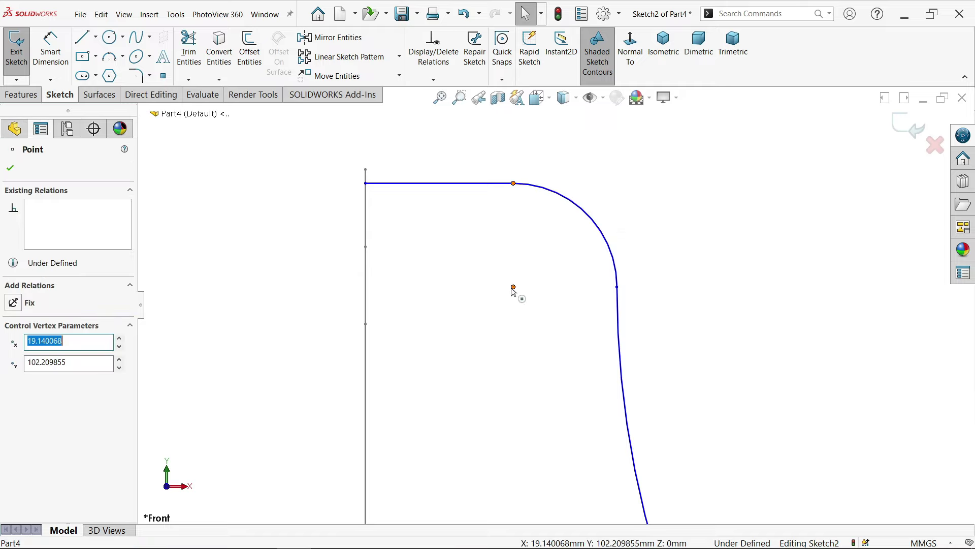
{"action": "left_click", "coordinate": [513, 288], "text": "ctrl"}
{"action": "left_click", "coordinate": [556, 243]}
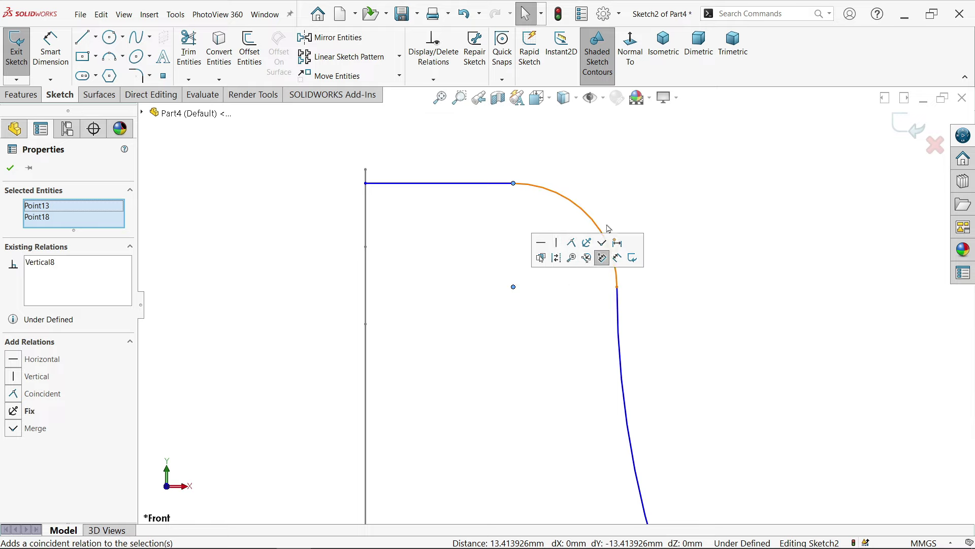
{"action": "left_click", "coordinate": [647, 185]}
Step: Dimension the horizontal distance from the upper line's inner end to the side arc's upper end as 22.5 mm
{"action": "left_click", "coordinate": [56, 57]}
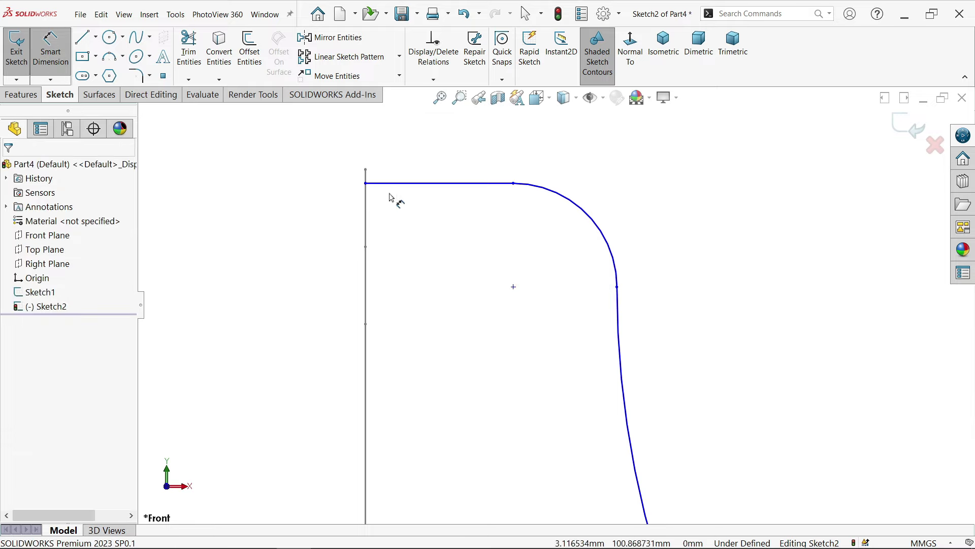
{"action": "left_click", "coordinate": [366, 184]}
{"action": "left_click", "coordinate": [618, 286]}
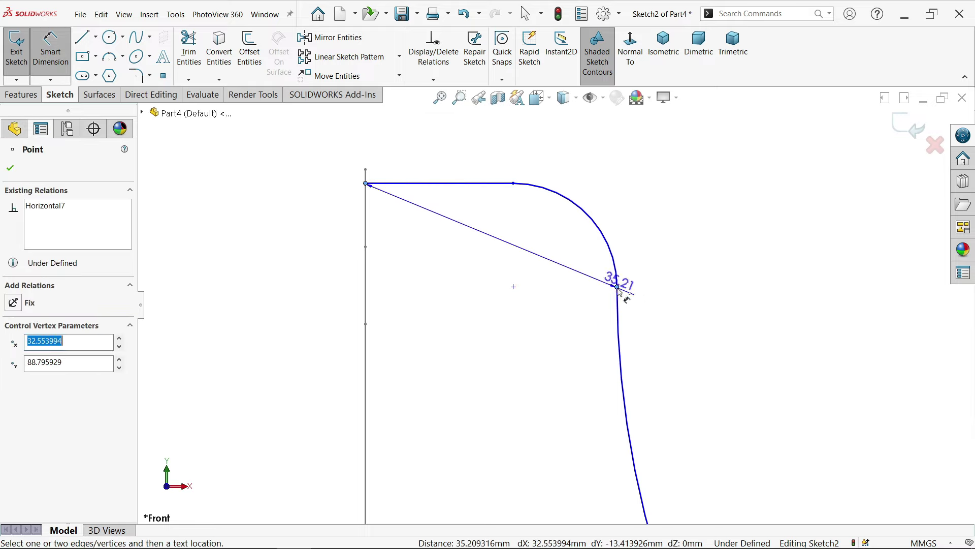
{"action": "left_click", "coordinate": [503, 159]}
{"action": "type", "text": "43.13"}
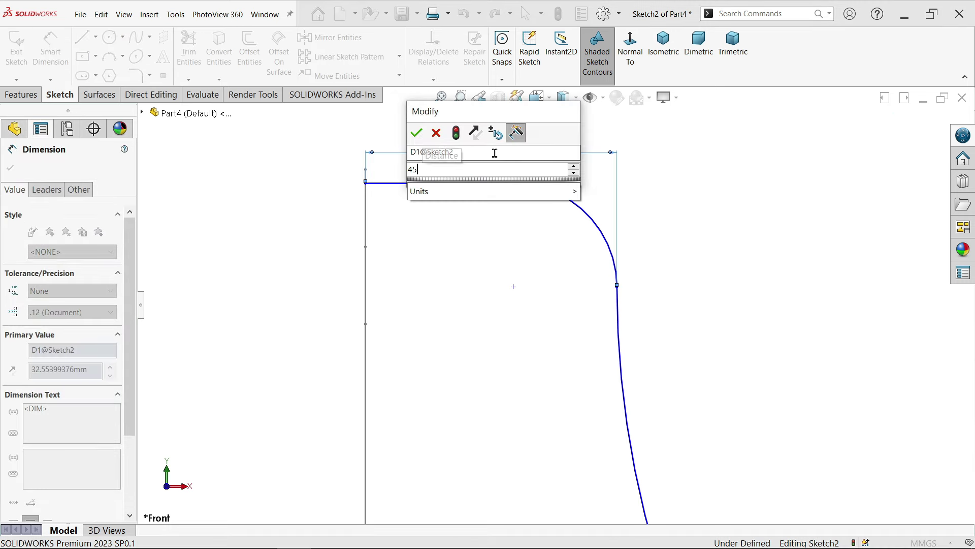
{"action": "left_click", "coordinate": [417, 134]}
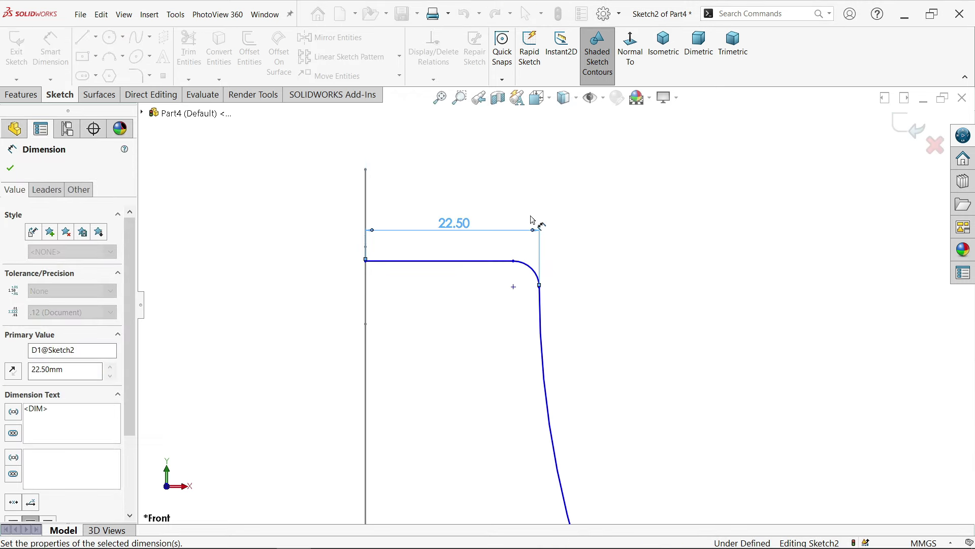
Step: Dimension the vertical distance between the lower and upper horizontal lines as 104 mm
{"action": "scroll", "coordinate": [544, 231], "scroll_direction": "up", "scroll_amount": 4}
{"action": "scroll", "coordinate": [531, 436], "scroll_direction": "down", "scroll_amount": 5}
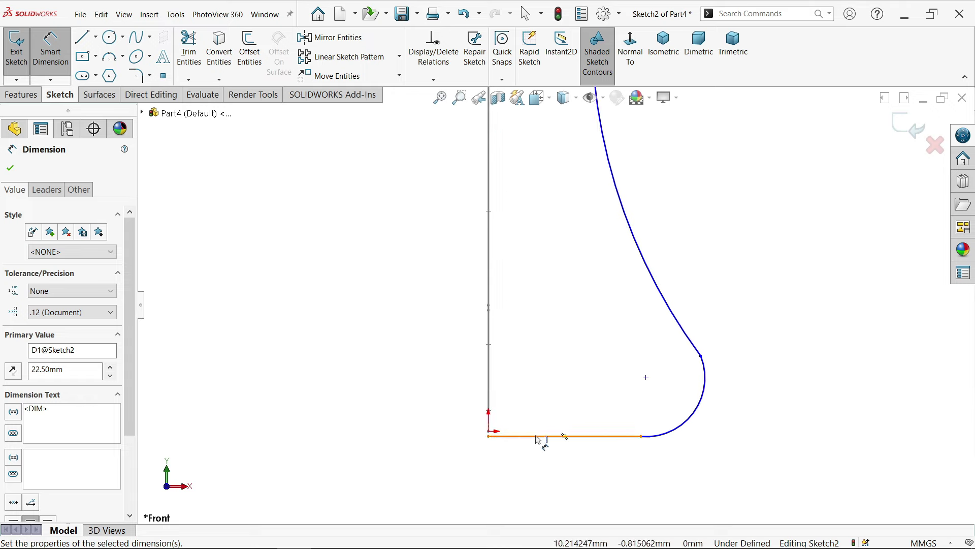
{"action": "left_click", "coordinate": [538, 437]}
{"action": "scroll", "coordinate": [538, 440], "scroll_direction": "up", "scroll_amount": 4}
{"action": "scroll", "coordinate": [532, 206], "scroll_direction": "down", "scroll_amount": 4}
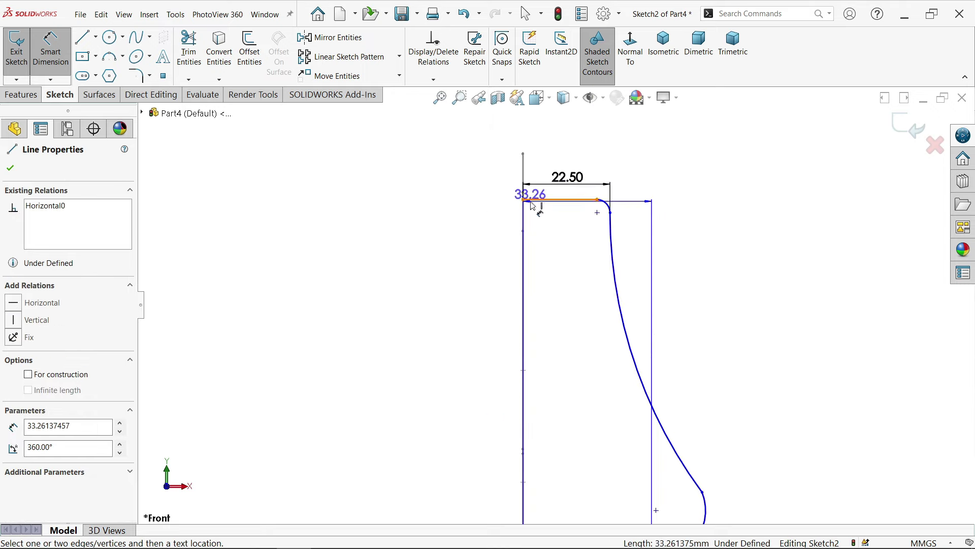
{"action": "left_click", "coordinate": [533, 202]}
{"action": "left_click", "coordinate": [443, 277]}
{"action": "type", "text": "10"}
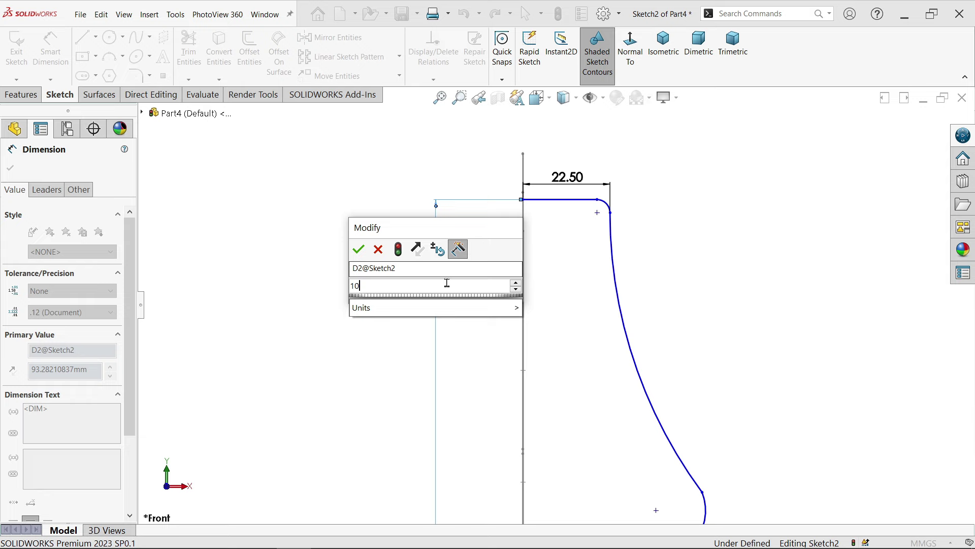
{"action": "type", "text": "4"}
{"action": "key", "text": "Return"}
{"action": "scroll", "coordinate": [588, 290], "scroll_direction": "up", "scroll_amount": 3}
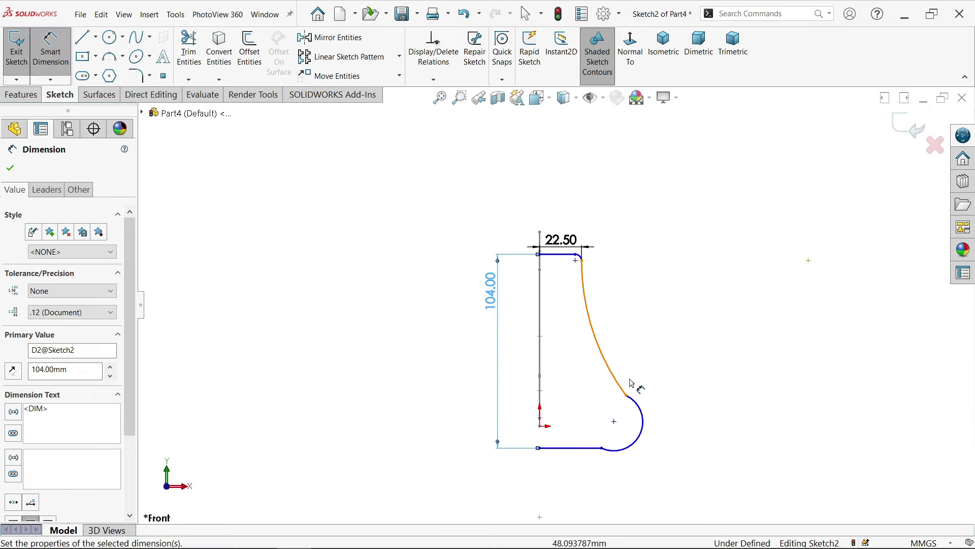
{"action": "scroll", "coordinate": [632, 384], "scroll_direction": "down", "scroll_amount": 3}
{"action": "key", "text": "Escape"}
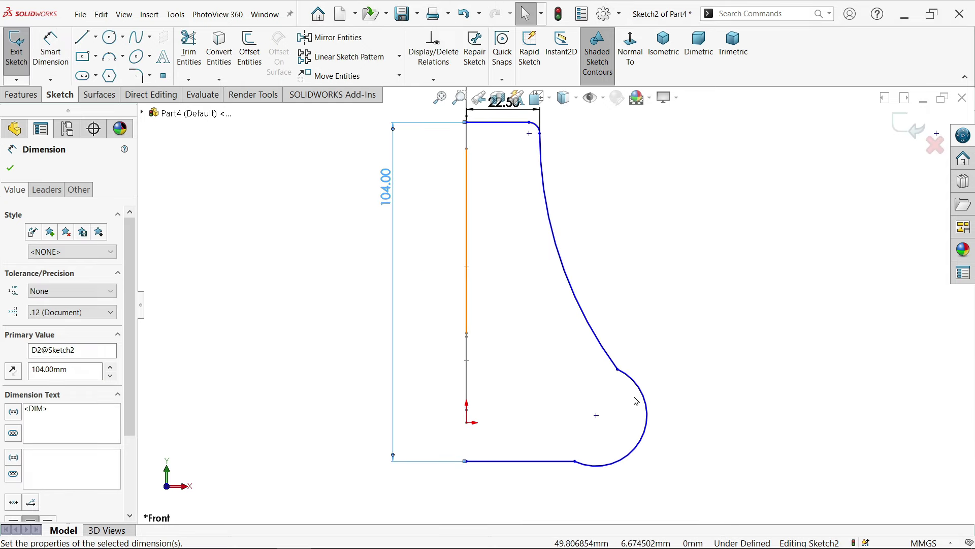
Step: Make the lower corner arc tangent to the side arc and to the lower horizontal line at their shared endpoints
{"action": "left_click", "coordinate": [617, 369]}
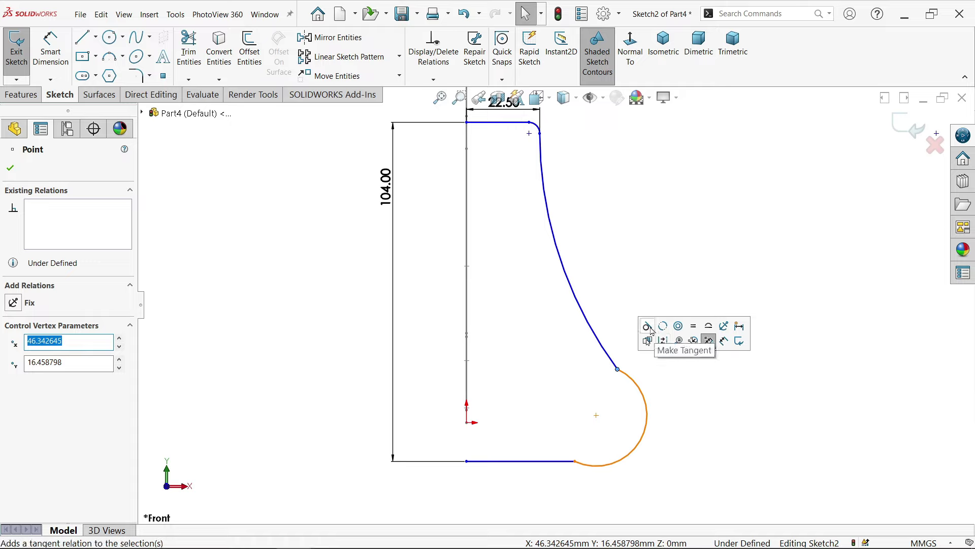
{"action": "left_click", "coordinate": [648, 326]}
{"action": "left_click", "coordinate": [575, 461], "text": "ctrl"}
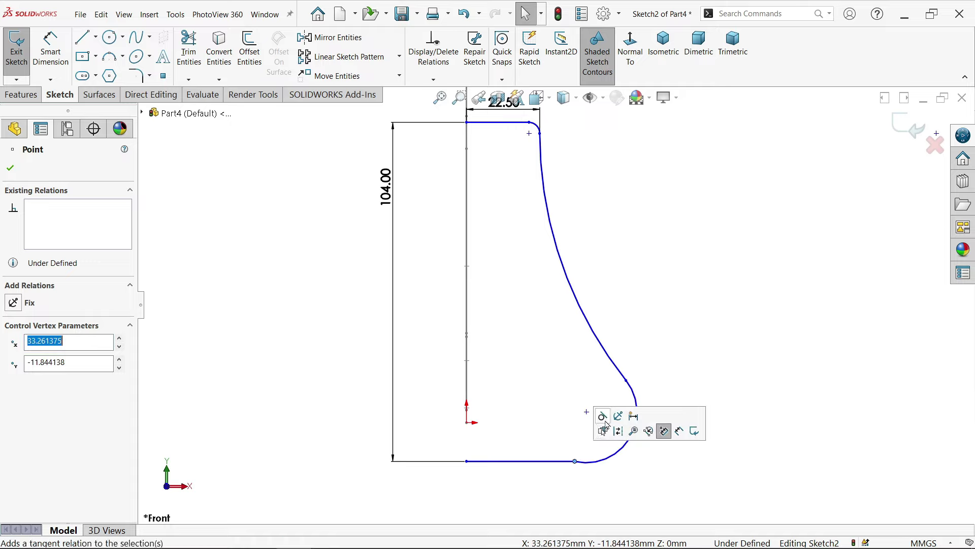
{"action": "left_click", "coordinate": [647, 431]}
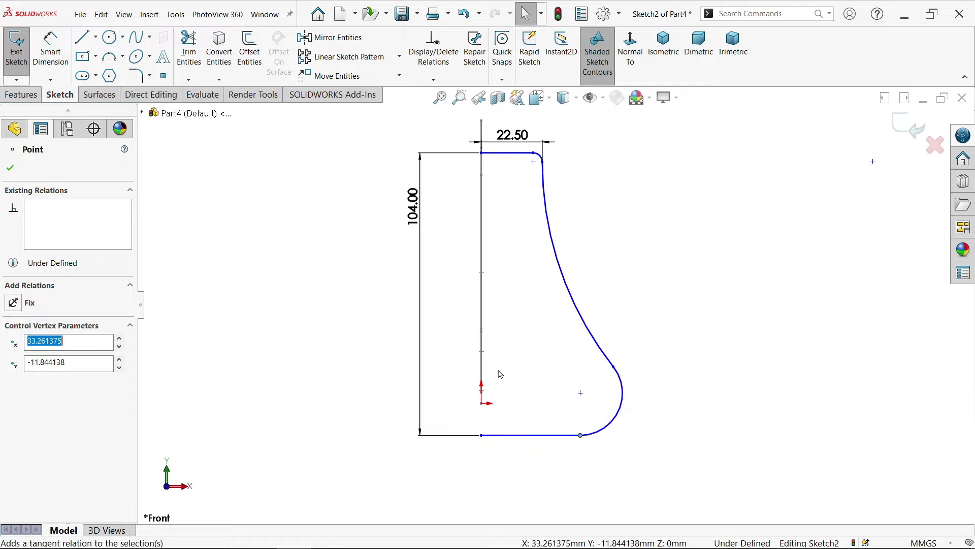
Step: Move the lower horizontal line's inner endpoint onto the lower end of the side profile's centerline, 4 mm above the origin
{"action": "scroll", "coordinate": [498, 394], "scroll_direction": "down", "scroll_amount": 1}
{"action": "left_click_drag", "start_coordinate": [481, 460], "coordinate": [480, 396]}
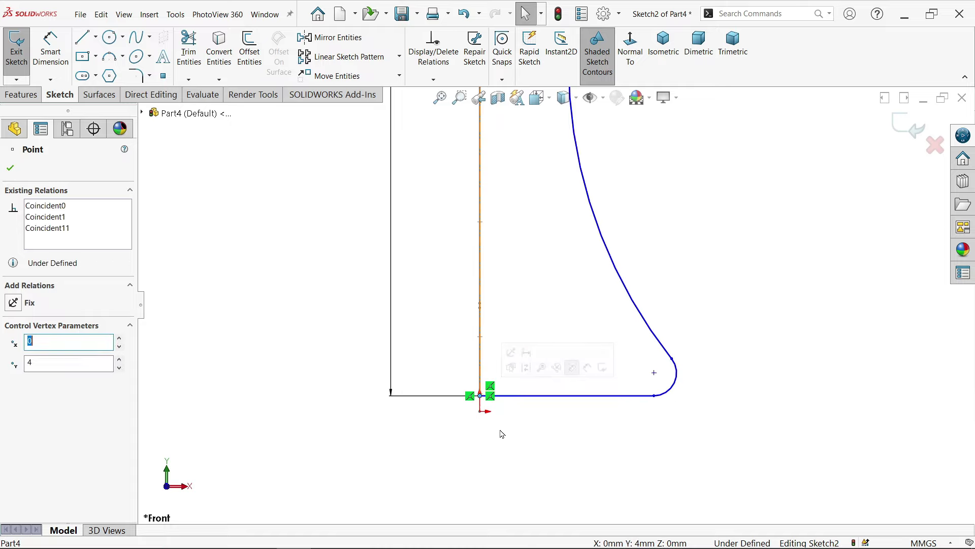
{"action": "left_click", "coordinate": [512, 433]}
Step: Add a Pierce relation between the lower horizontal line's inner endpoint and the sloped bottom line of the side profile sketch
{"action": "scroll", "coordinate": [497, 396], "scroll_direction": "down", "scroll_amount": 5}
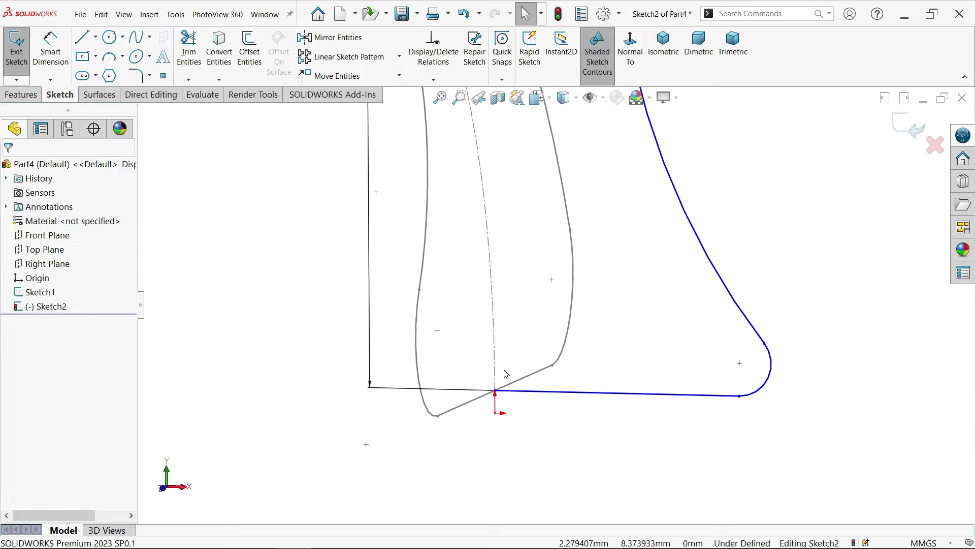
{"action": "left_click", "coordinate": [499, 395]}
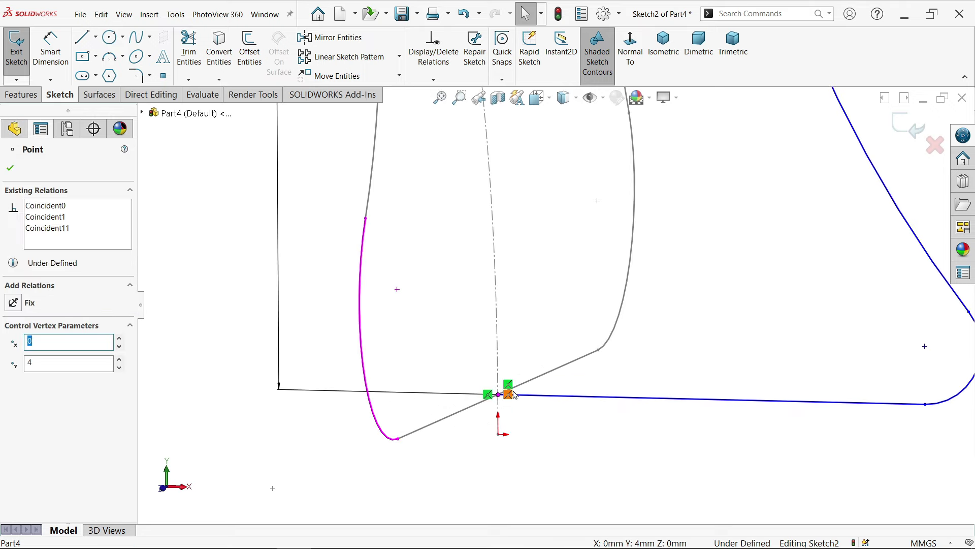
{"action": "left_click", "coordinate": [540, 377], "text": "ctrl"}
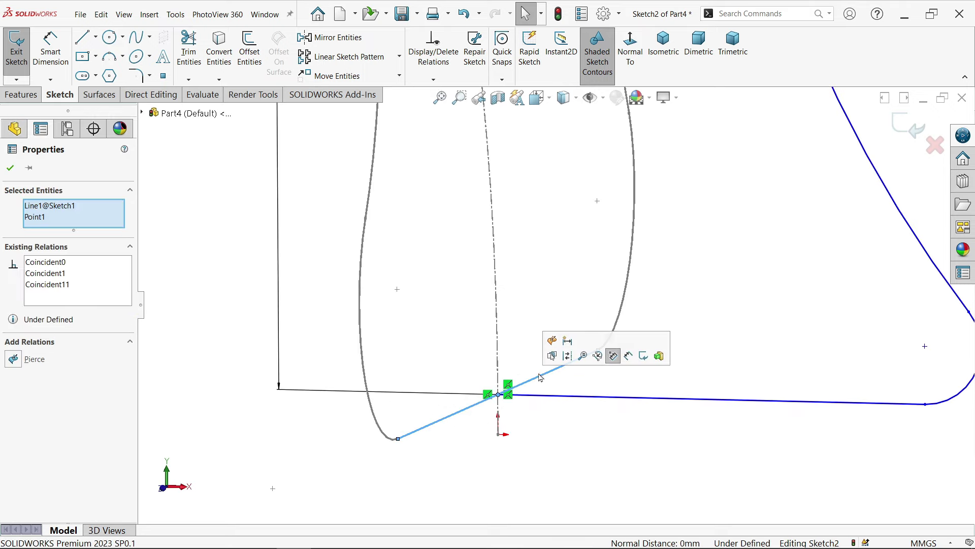
{"action": "left_click", "coordinate": [553, 341]}
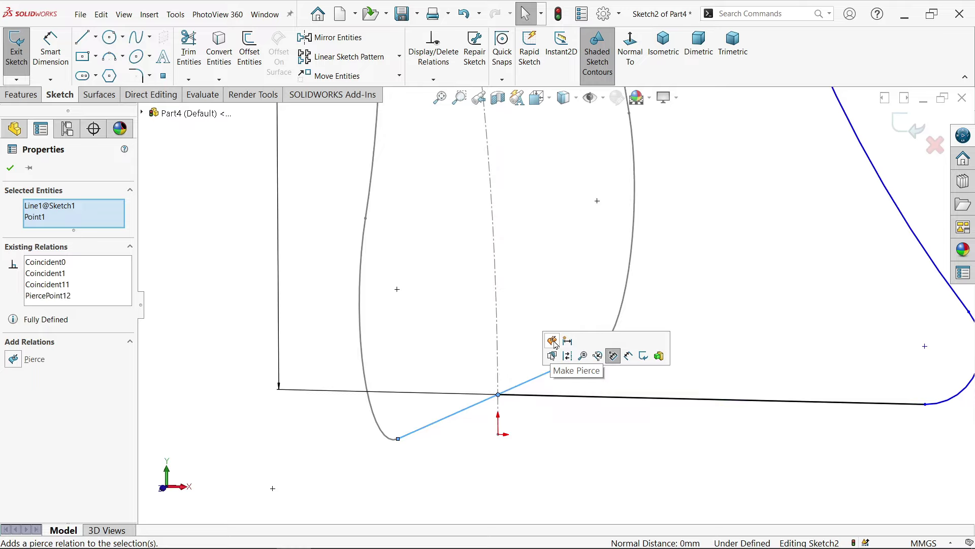
{"action": "left_click", "coordinate": [560, 427]}
Step: Return to a view normal to the sketch and dimension the lower horizontal line's length as 40 mm
{"action": "scroll", "coordinate": [559, 414], "scroll_direction": "up", "scroll_amount": 5}
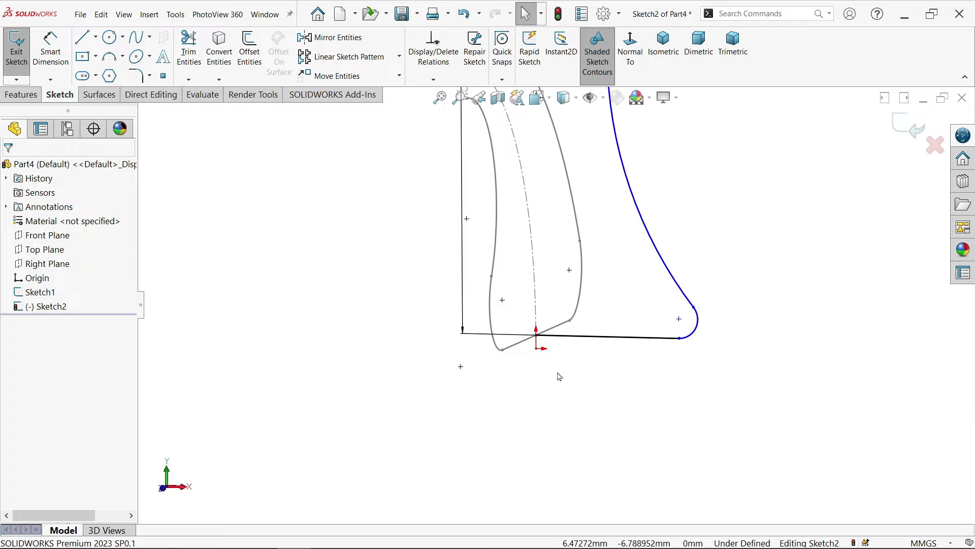
{"action": "left_click", "coordinate": [630, 51]}
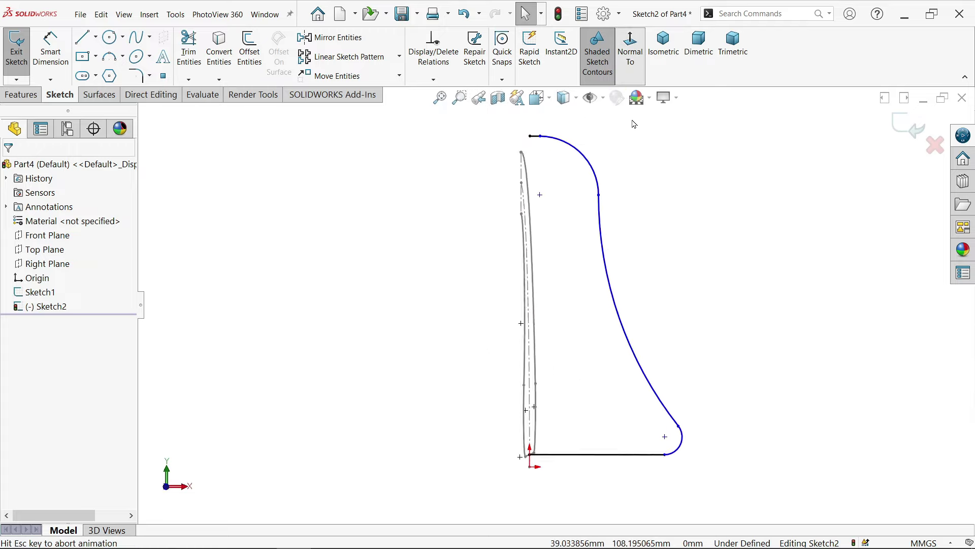
{"action": "key", "text": "d"}
{"action": "scroll", "coordinate": [557, 305], "scroll_direction": "up", "scroll_amount": 3}
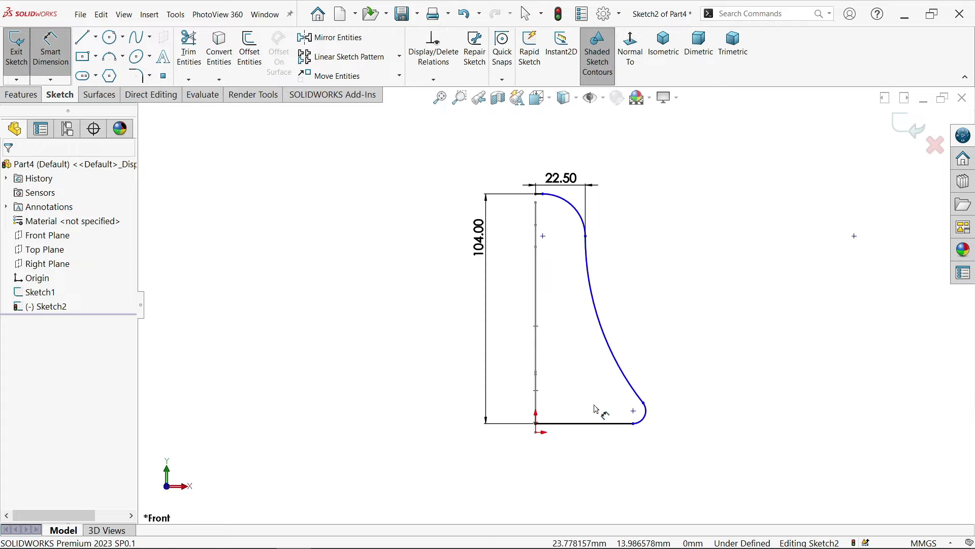
{"action": "left_click", "coordinate": [589, 425]}
{"action": "left_click", "coordinate": [588, 447]}
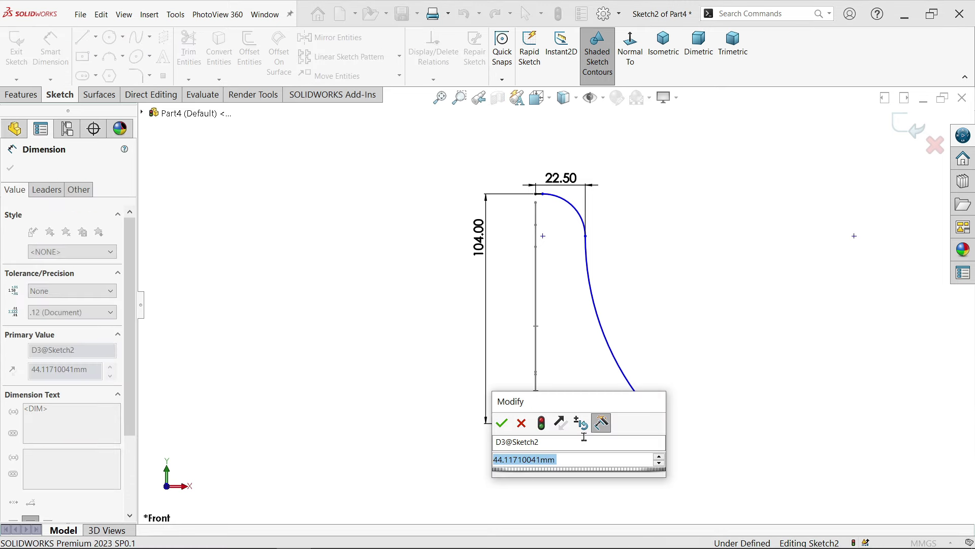
{"action": "type", "text": "40"}
{"action": "left_click", "coordinate": [502, 423]}
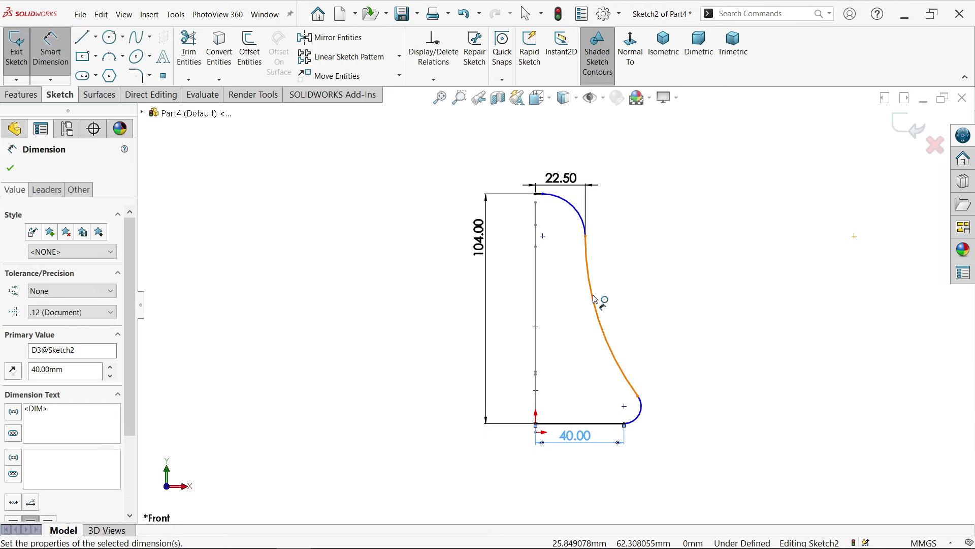
Step: Dimension the lower corner arc with a radius of 15 mm
{"action": "left_click", "coordinate": [641, 422]}
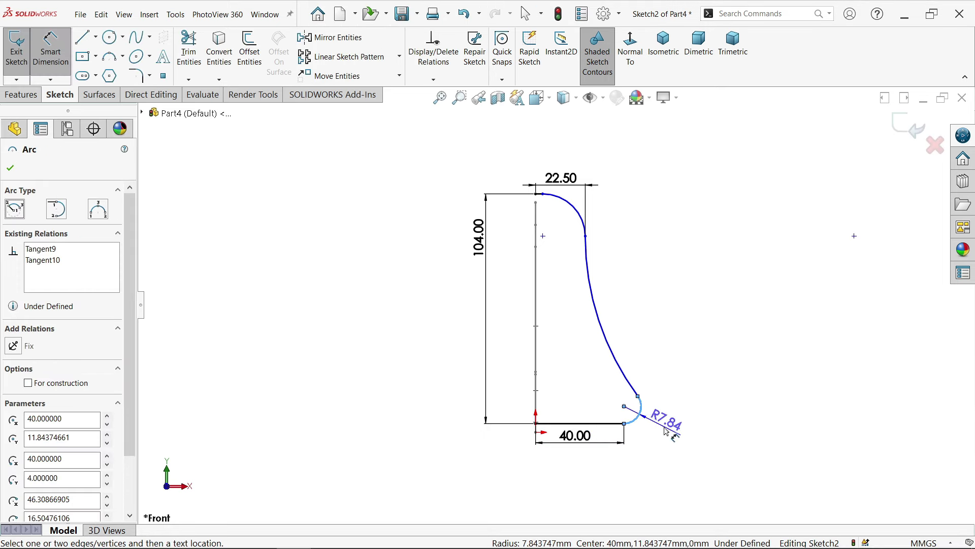
{"action": "left_click", "coordinate": [668, 432]}
{"action": "type", "text": "15"}
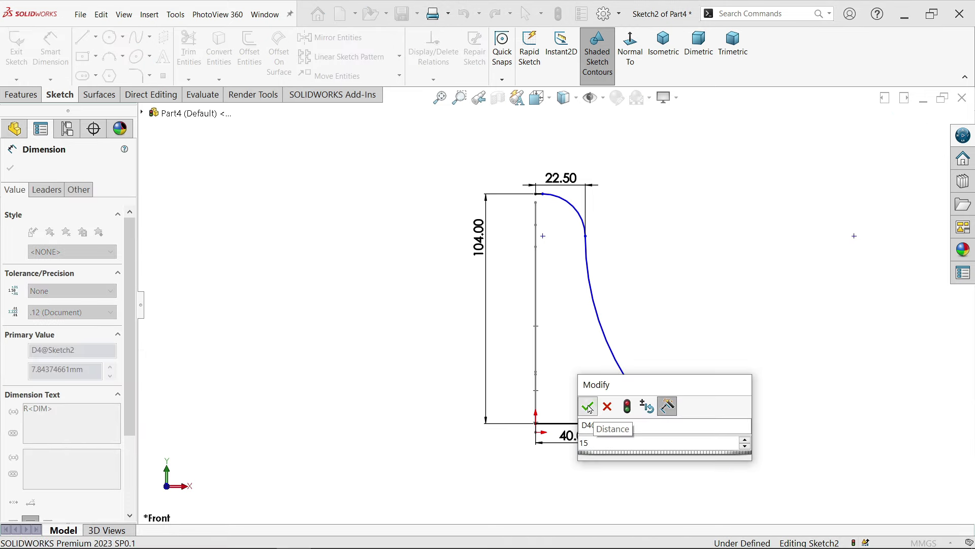
{"action": "left_click", "coordinate": [590, 405]}
Step: Dimension the long concave side arc with a radius of 92 mm
{"action": "left_click", "coordinate": [615, 319]}
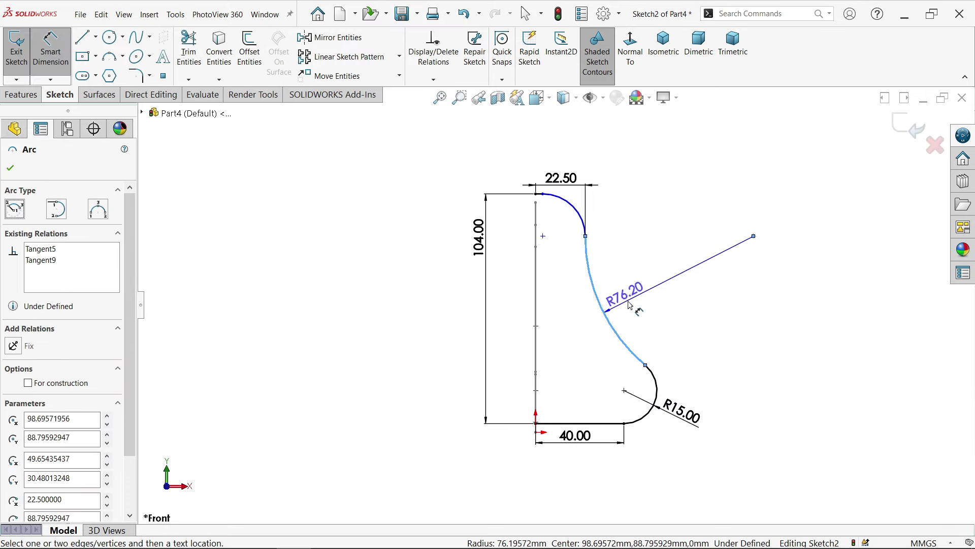
{"action": "left_click", "coordinate": [628, 301]}
{"action": "type", "text": "92"}
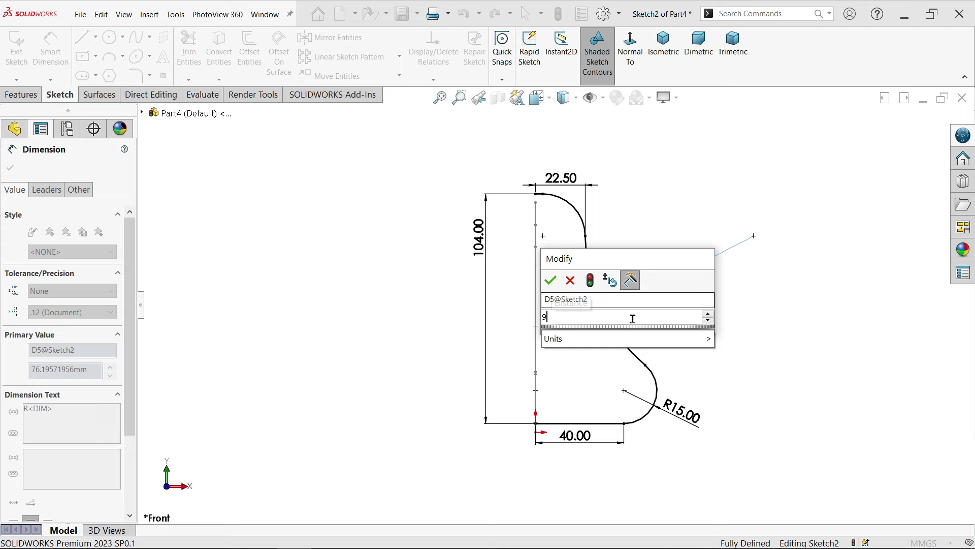
{"action": "left_click", "coordinate": [550, 279]}
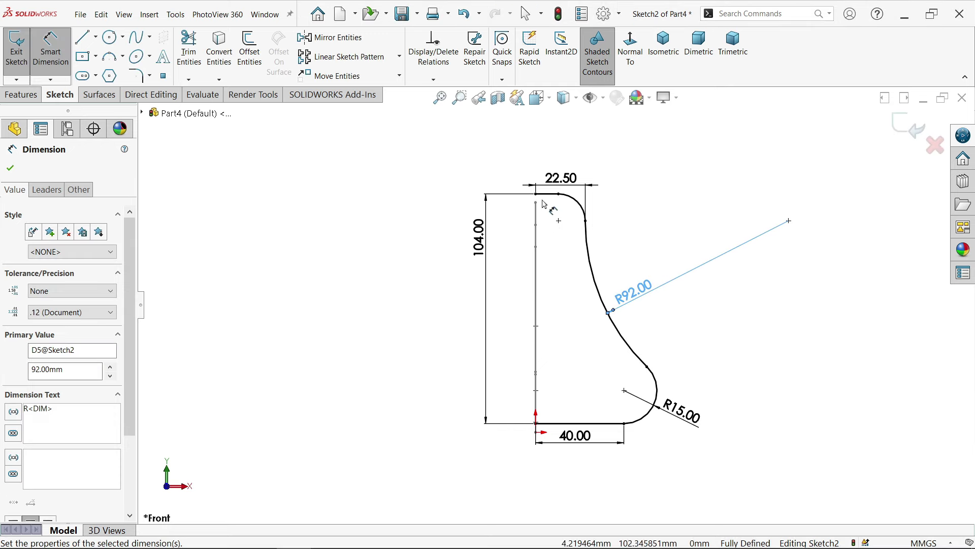
Step: Delete the 104 mm vertical dimension between the lower and upper horizontal lines
{"action": "scroll", "coordinate": [549, 292], "scroll_direction": "down", "scroll_amount": 2}
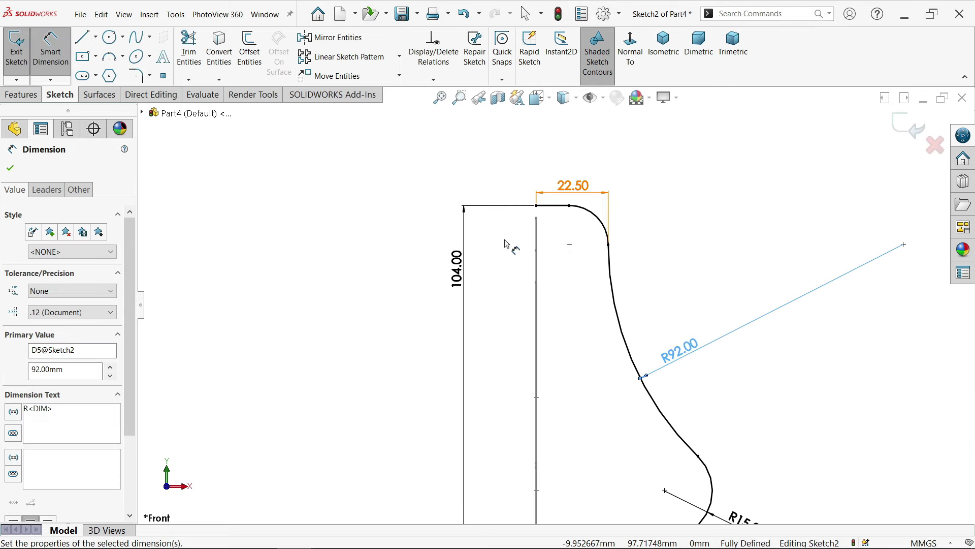
{"action": "scroll", "coordinate": [555, 308], "scroll_direction": "up", "scroll_amount": 1}
{"action": "scroll", "coordinate": [550, 459], "scroll_direction": "down", "scroll_amount": 2}
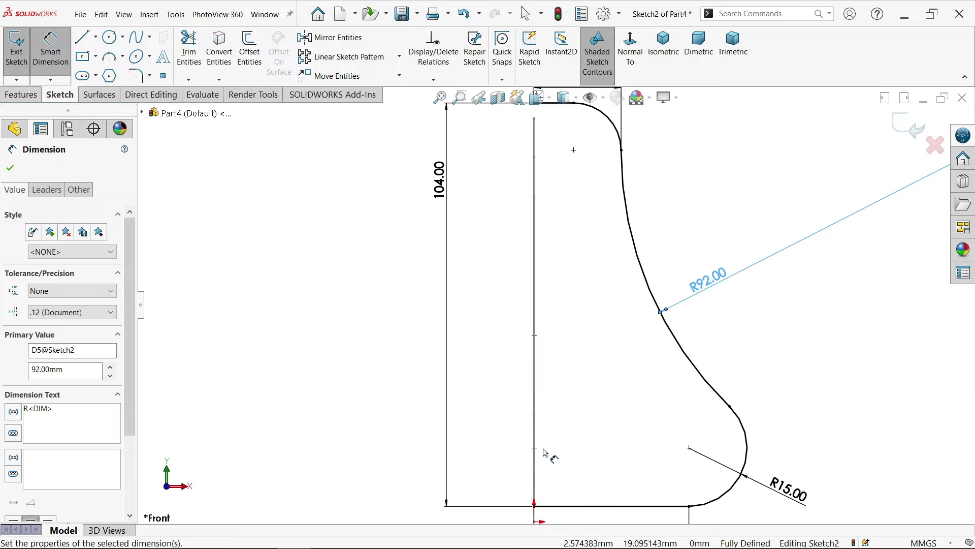
{"action": "scroll", "coordinate": [532, 424], "scroll_direction": "up", "scroll_amount": 1}
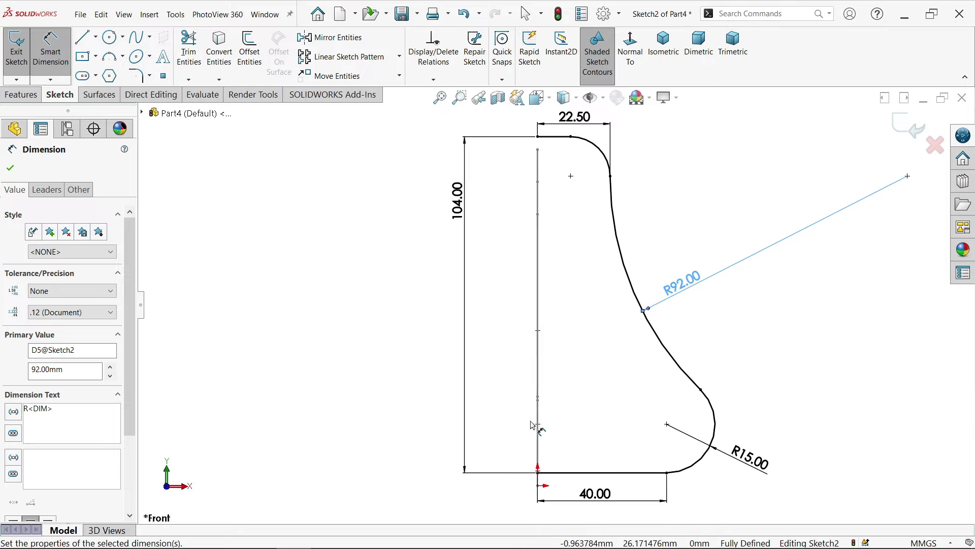
{"action": "left_click", "coordinate": [462, 210]}
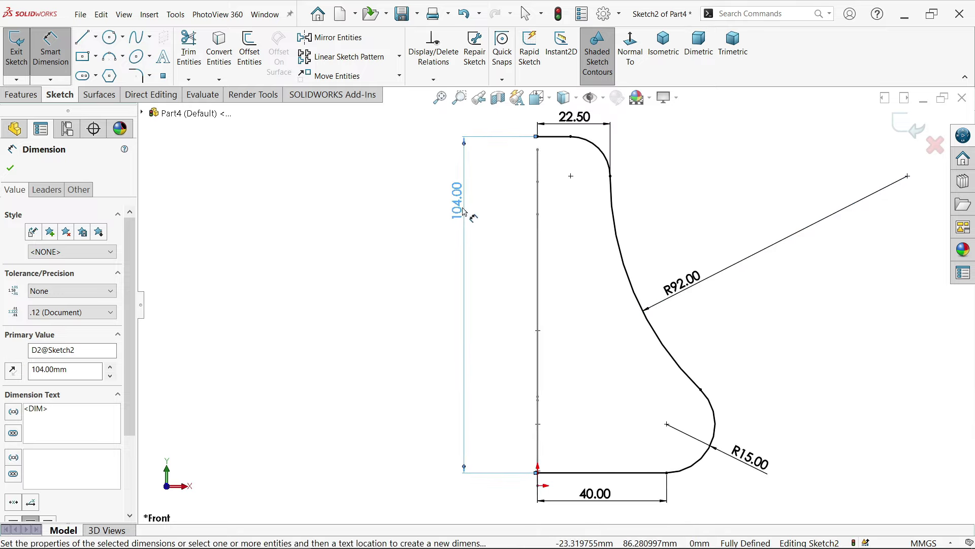
{"action": "key", "text": "Delete"}
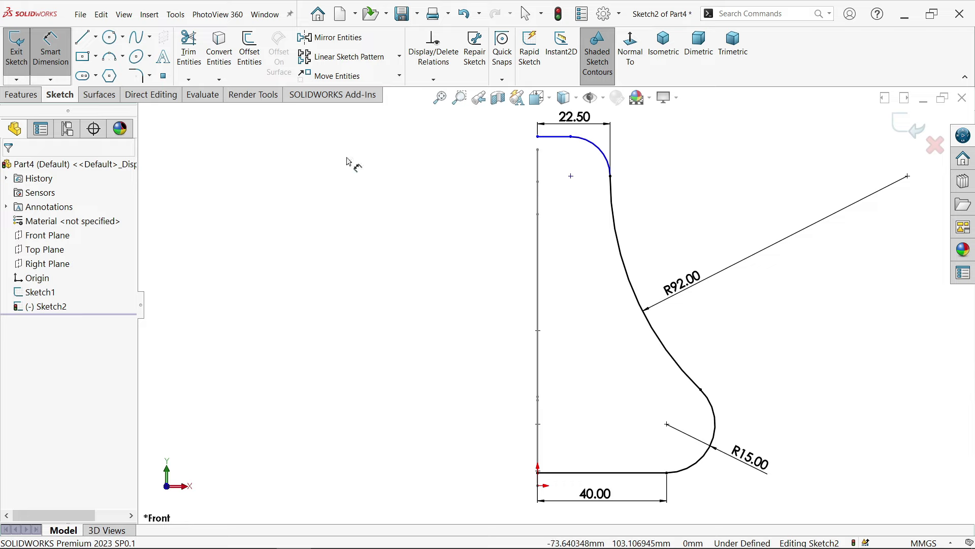
Step: Dimension the upper horizontal line 104 mm above the origin and exit the front profile sketch
{"action": "left_click", "coordinate": [555, 136]}
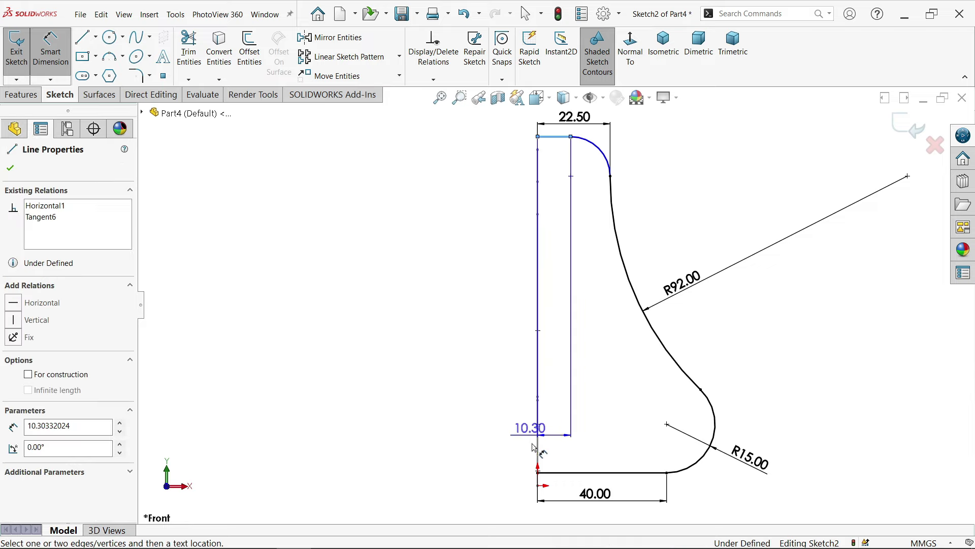
{"action": "left_click", "coordinate": [537, 486]}
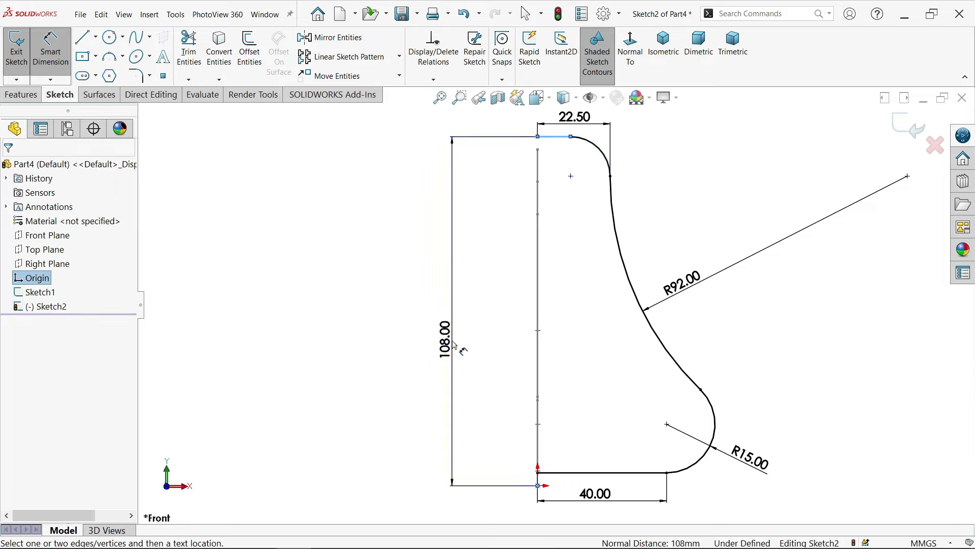
{"action": "left_click", "coordinate": [454, 345]}
{"action": "type", "text": "104"}
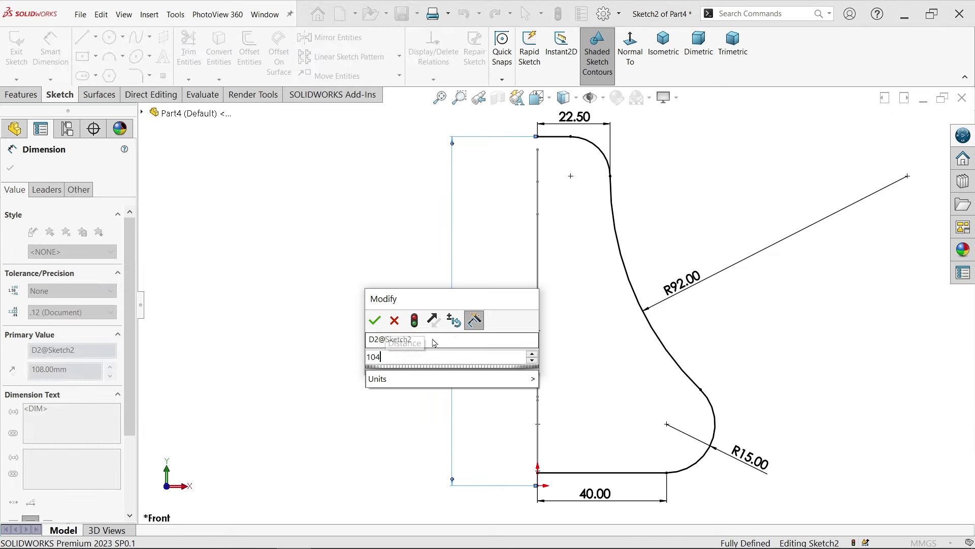
{"action": "left_click", "coordinate": [375, 320]}
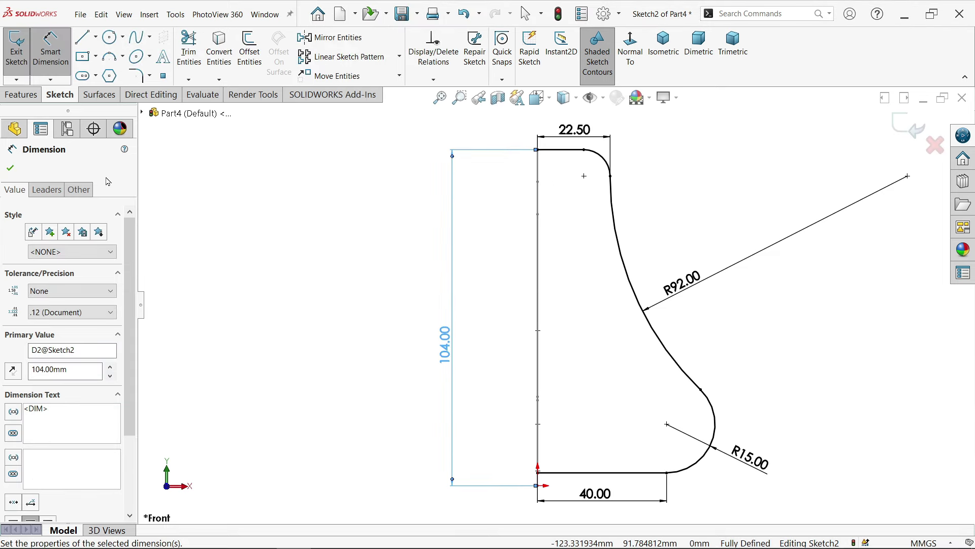
{"action": "left_click", "coordinate": [11, 170]}
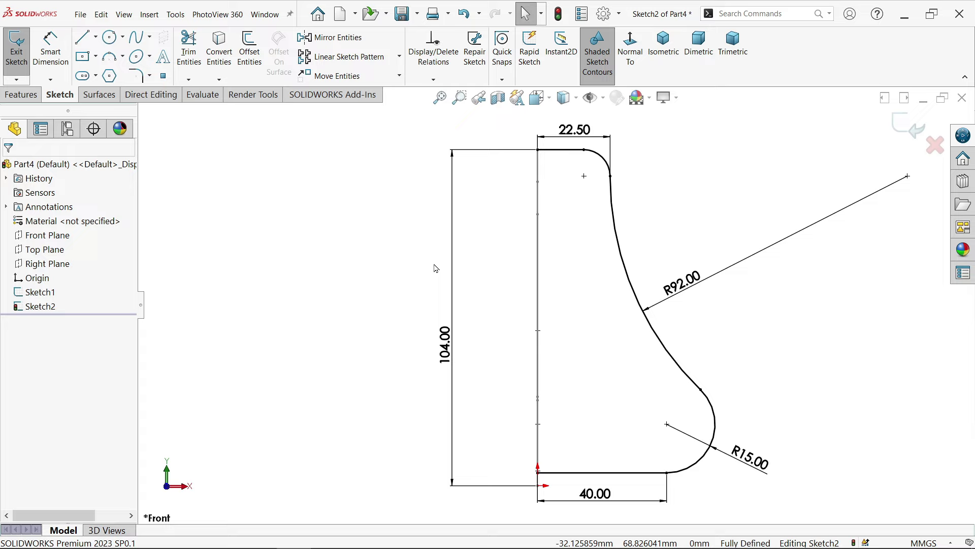
{"action": "mouse_move", "coordinate": [529, 283]}
{"action": "middle_mouse_down"}
{"action": "mouse_move", "coordinate": [526, 257]}
{"action": "mouse_move", "coordinate": [528, 290]}
{"action": "middle_mouse_up"}
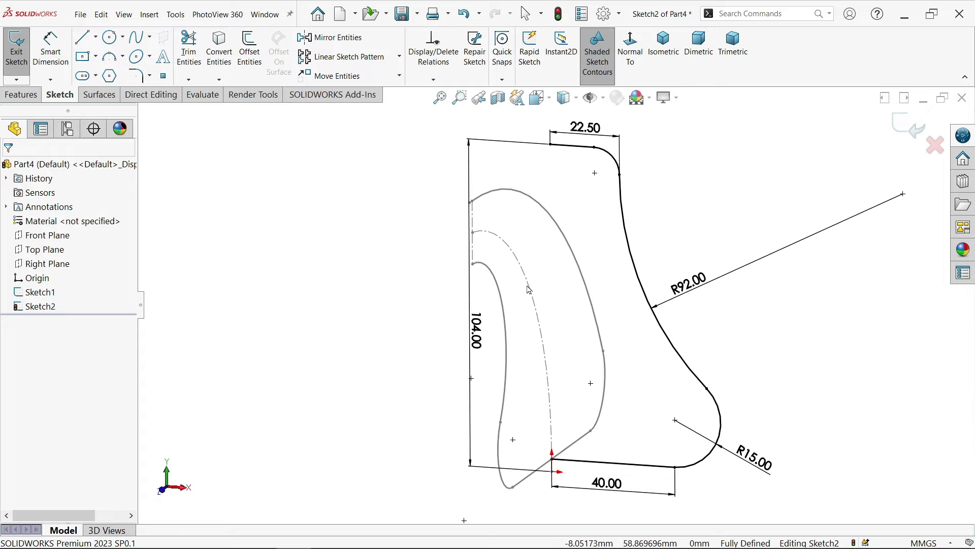
{"action": "left_click", "coordinate": [909, 128]}
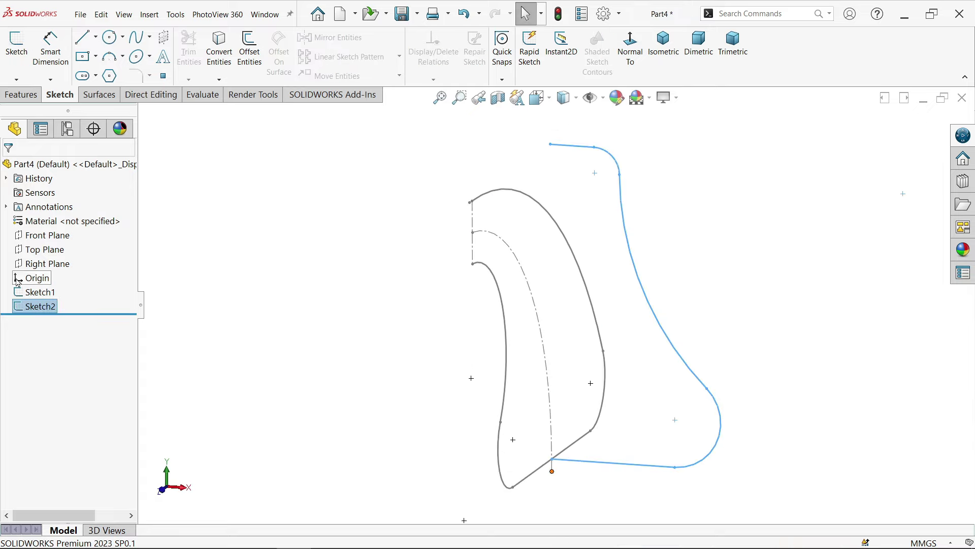
Step: Create a sketch on the Right Plane by converting the dashed R90 centre arc of the side profile, and exit it
{"action": "left_click", "coordinate": [45, 266]}
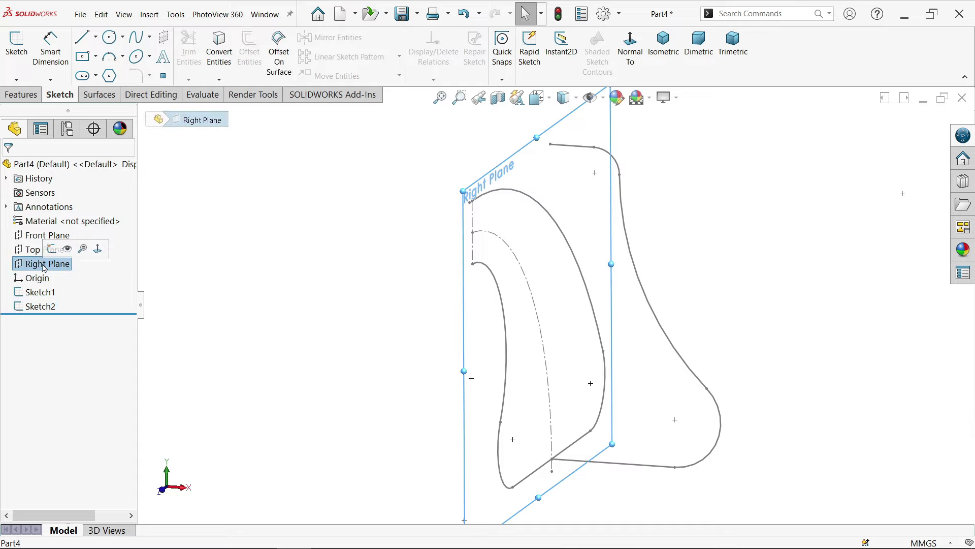
{"action": "left_click", "coordinate": [52, 250]}
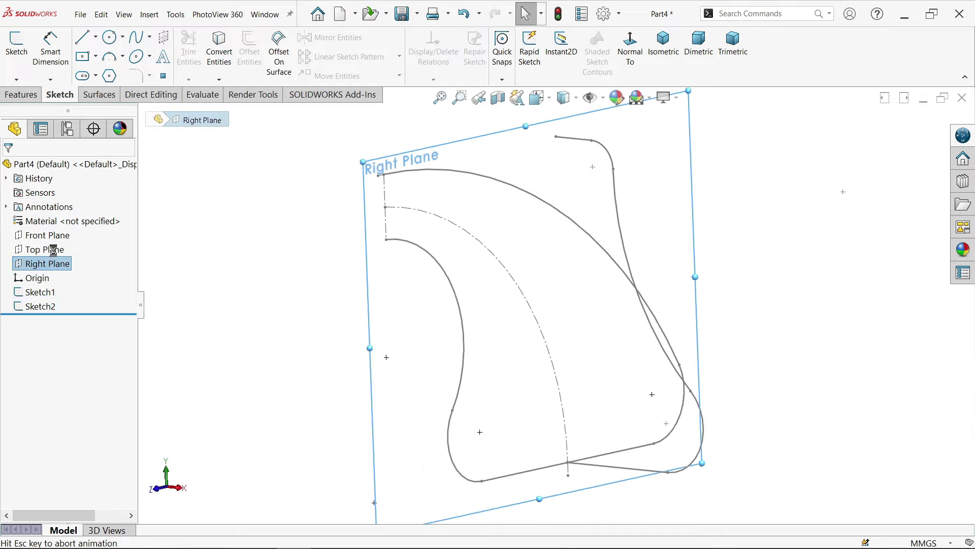
{"action": "left_click", "coordinate": [553, 299]}
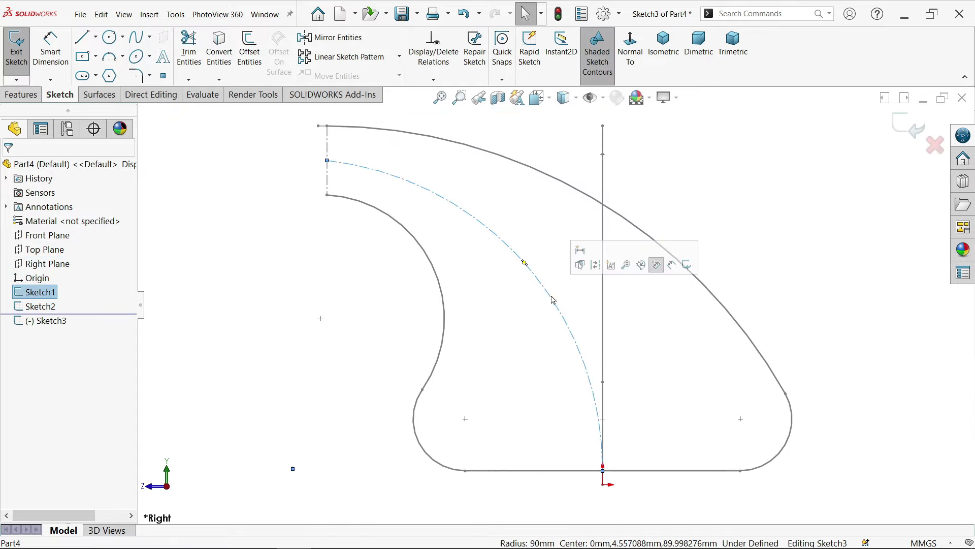
{"action": "left_click", "coordinate": [224, 59]}
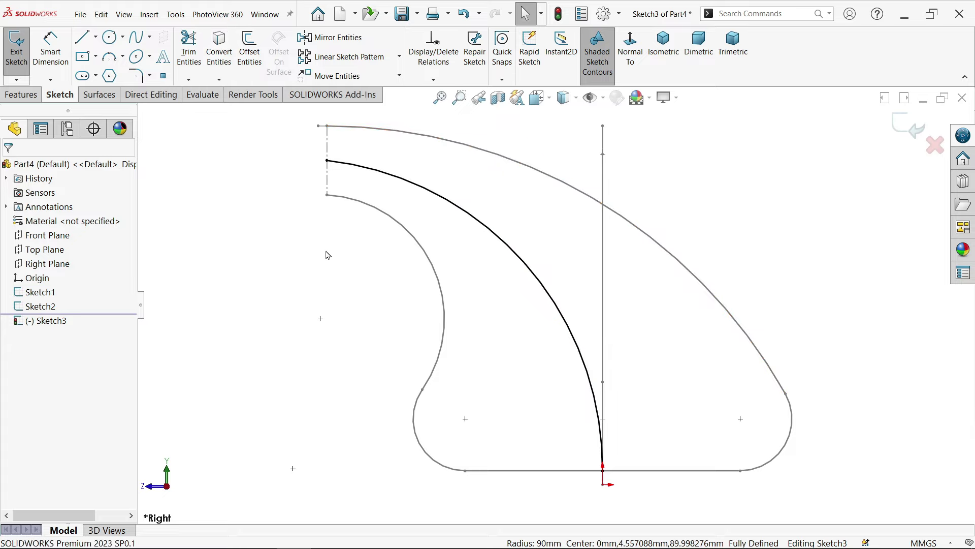
{"action": "middle_click_drag", "start_coordinate": [327, 254], "coordinate": [367, 311]}
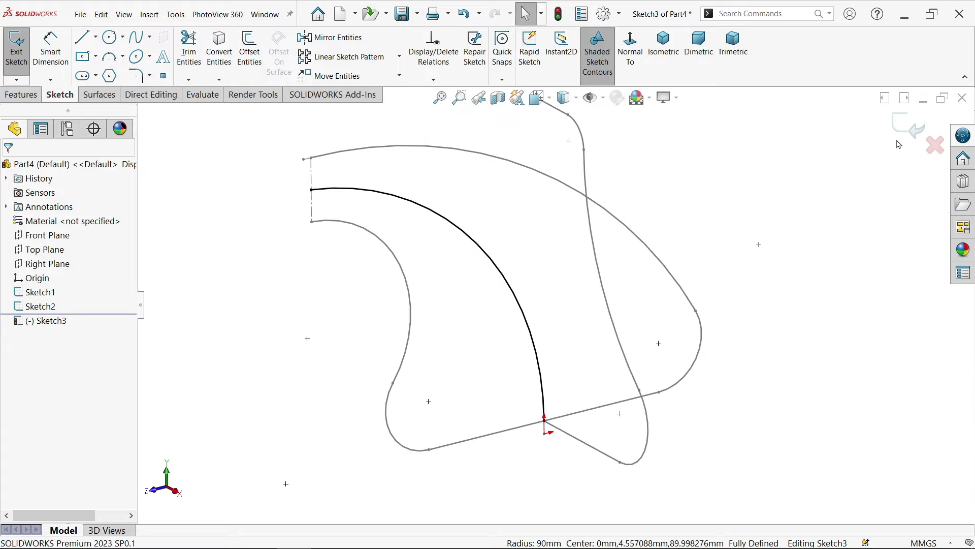
{"action": "left_click", "coordinate": [909, 124]}
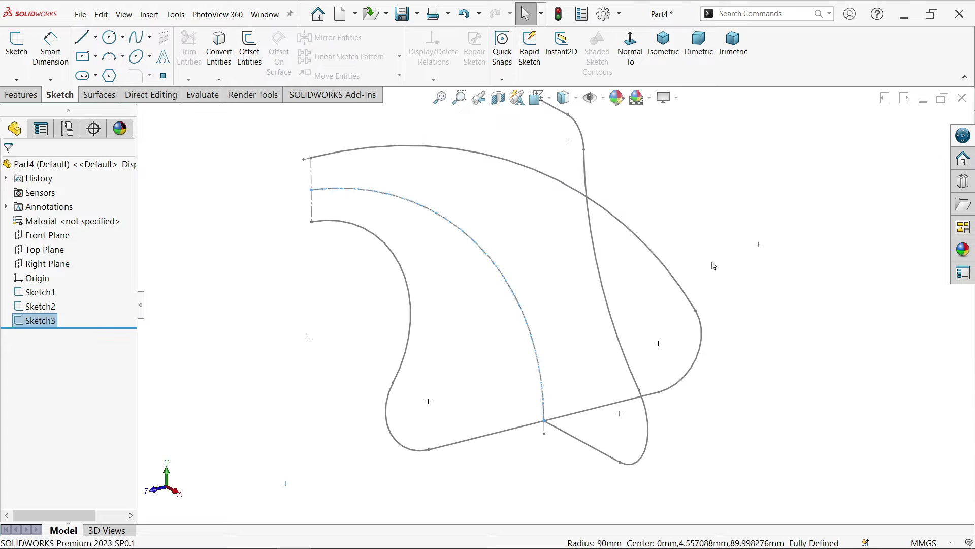
{"action": "left_click", "coordinate": [300, 269]}
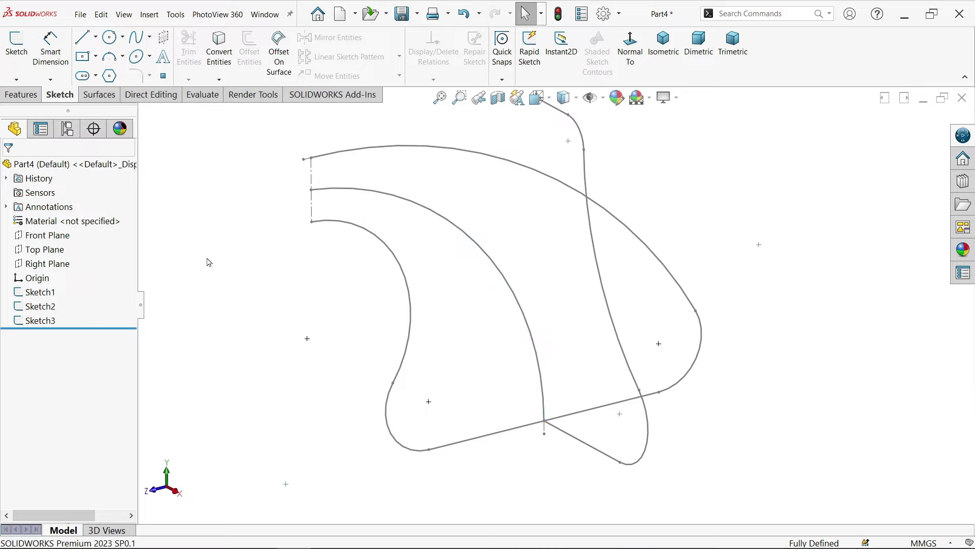
Step: Start a sketch-on-sketch projected curve with the front profile sketch (Sketch2) as the first selection
{"action": "left_click", "coordinate": [23, 95]}
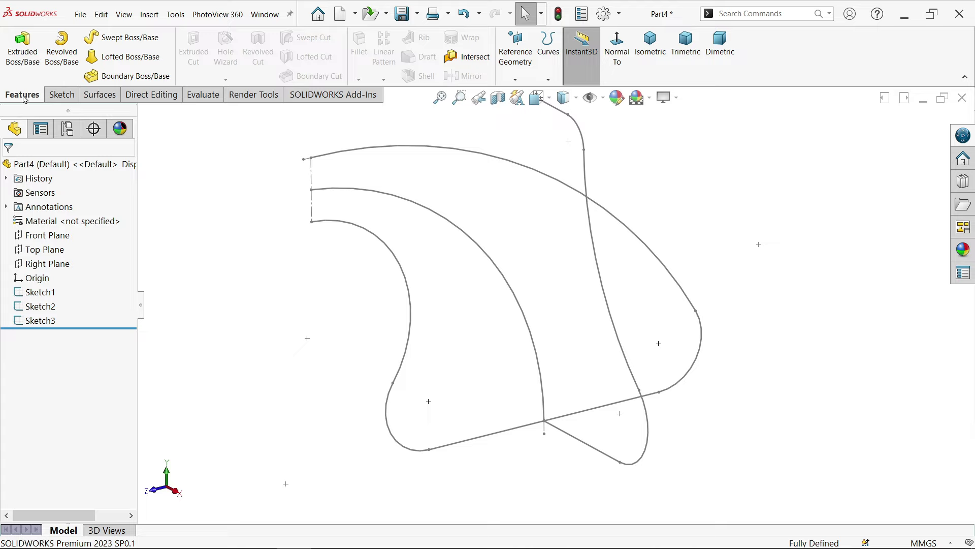
{"action": "left_click", "coordinate": [548, 79]}
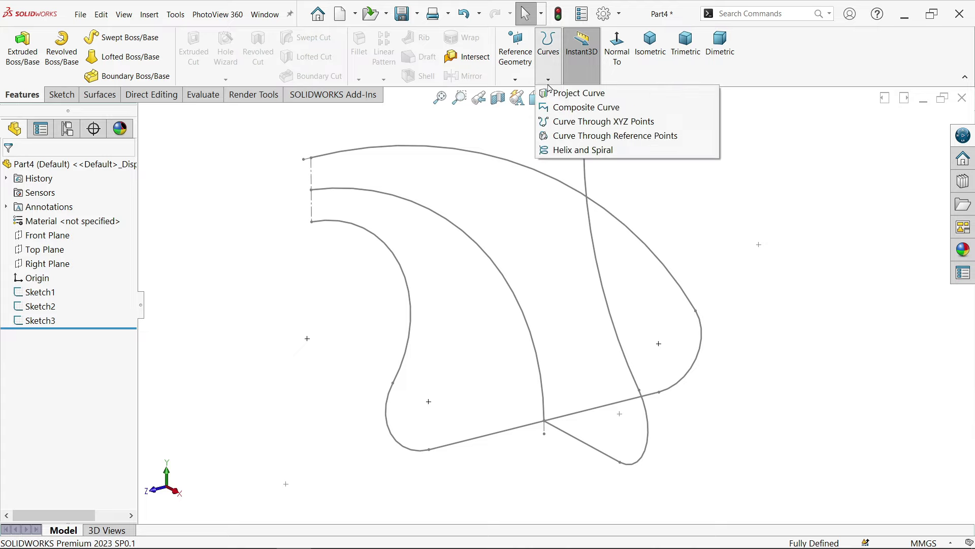
{"action": "left_click", "coordinate": [573, 94]}
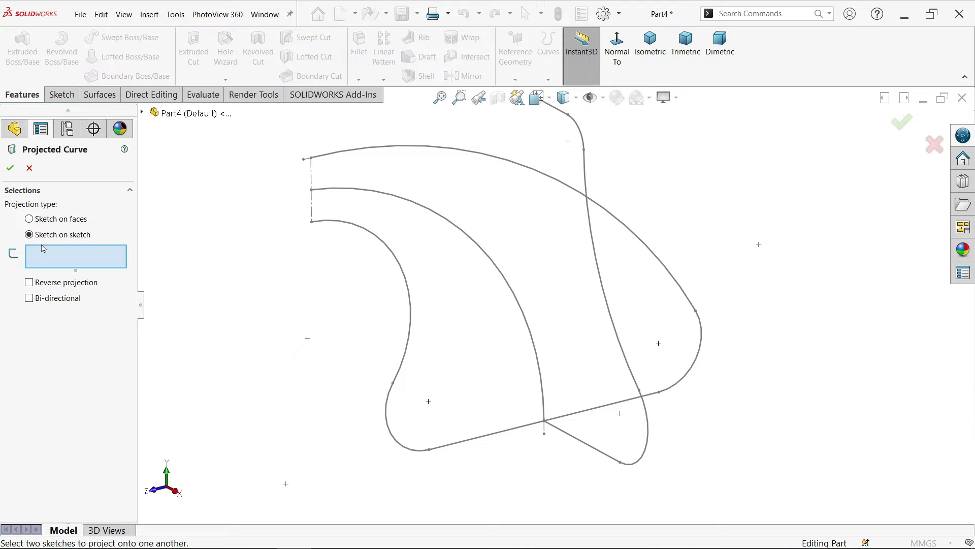
{"action": "left_click", "coordinate": [610, 308]}
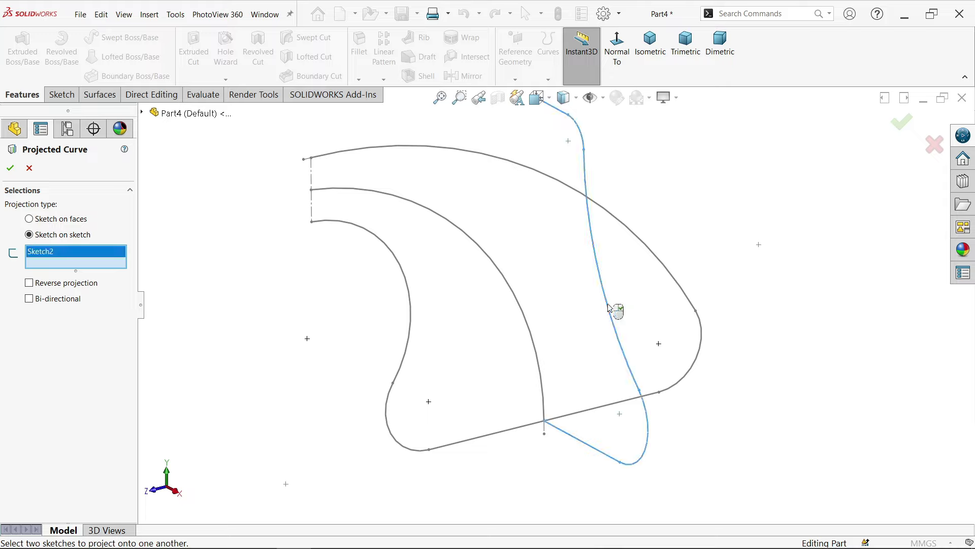
{"action": "left_click", "coordinate": [526, 319]}
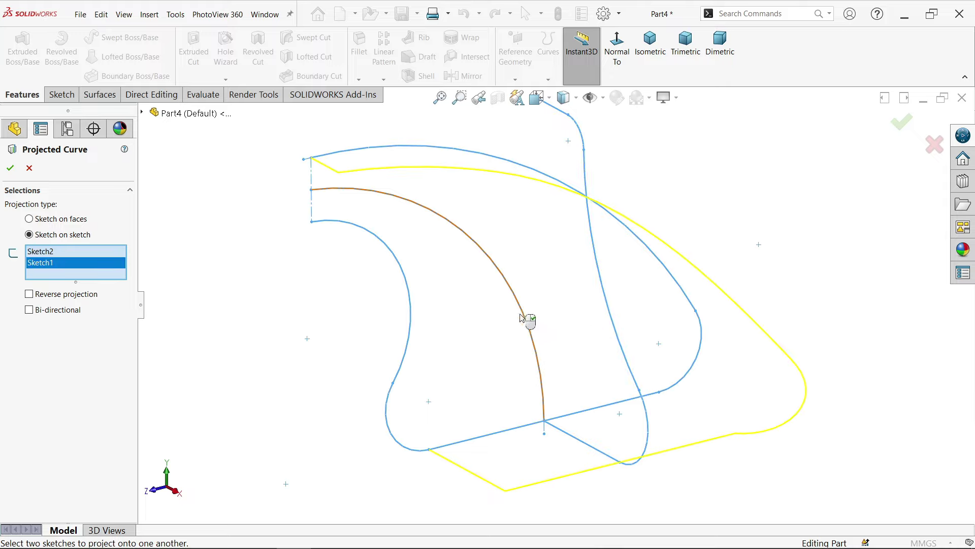
{"action": "right_click", "coordinate": [35, 267]}
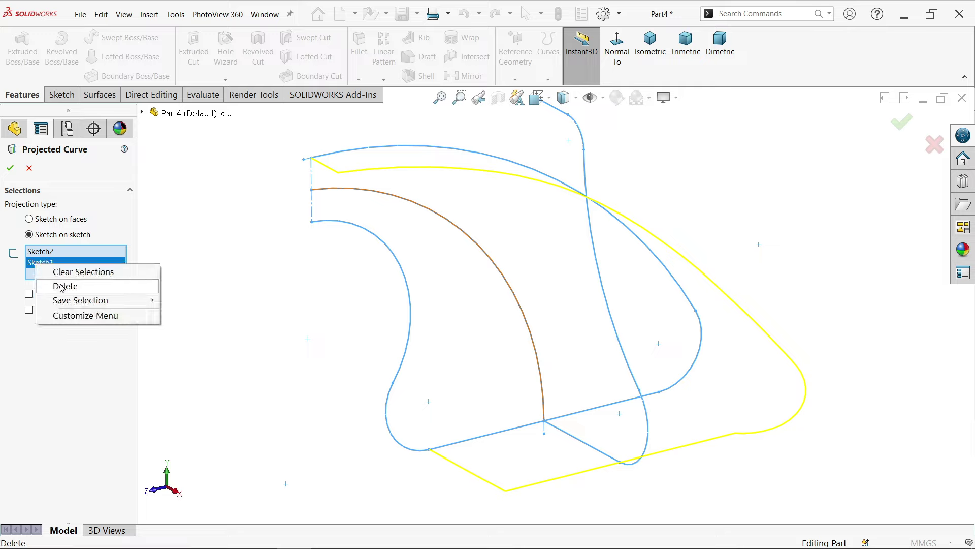
{"action": "left_click", "coordinate": [66, 285]}
Step: Add the converted arc sketch (Sketch3) as the second sketch and create the projected curve
{"action": "left_click", "coordinate": [142, 112]}
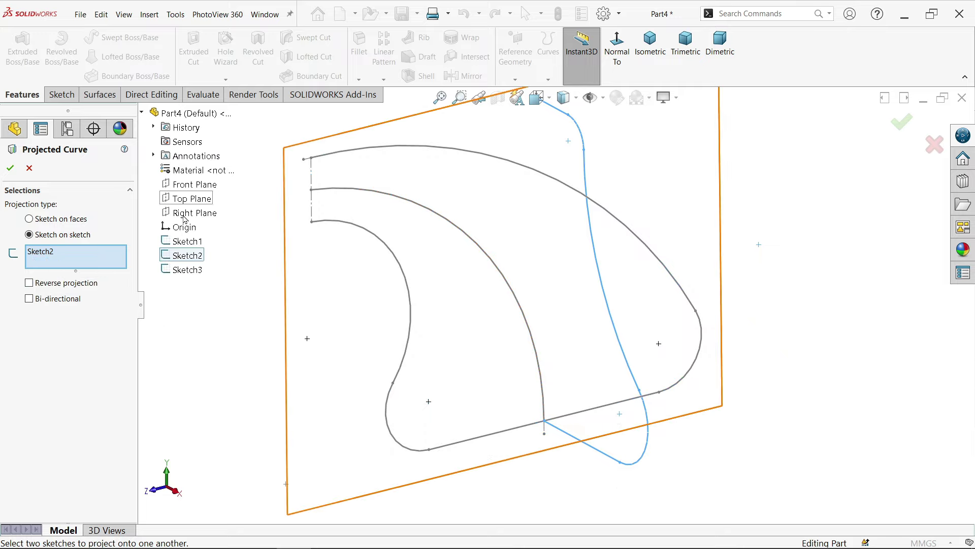
{"action": "left_click", "coordinate": [189, 270]}
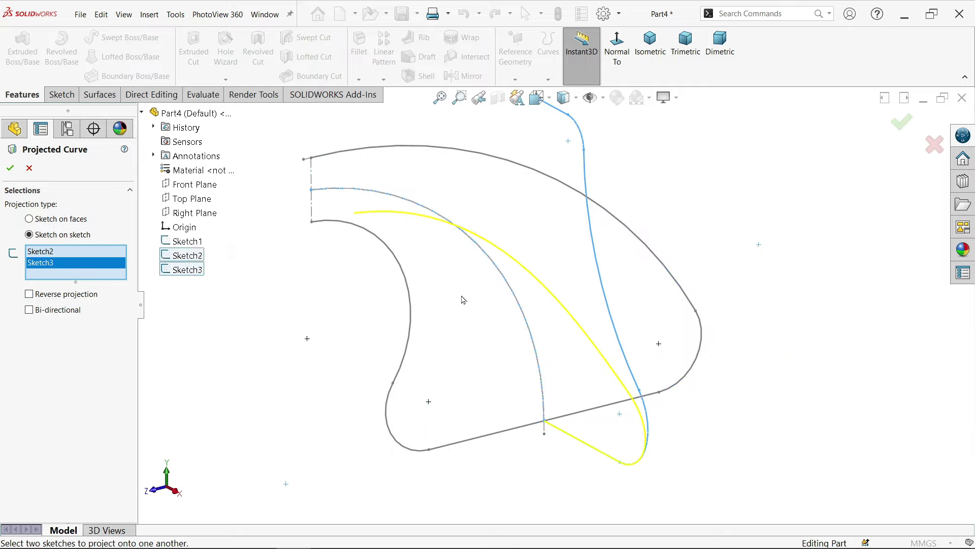
{"action": "scroll", "coordinate": [520, 318], "scroll_direction": "down", "scroll_amount": 2}
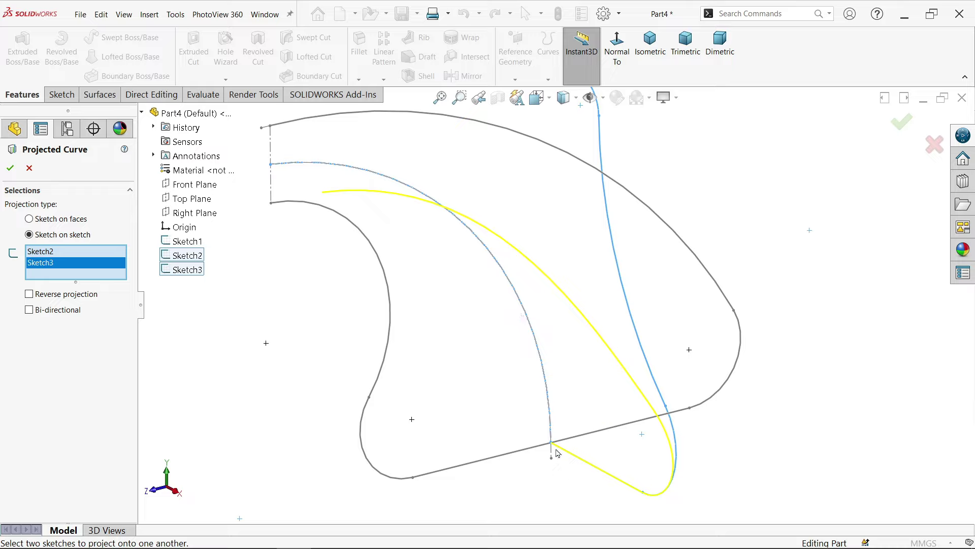
{"action": "left_click", "coordinate": [10, 168]}
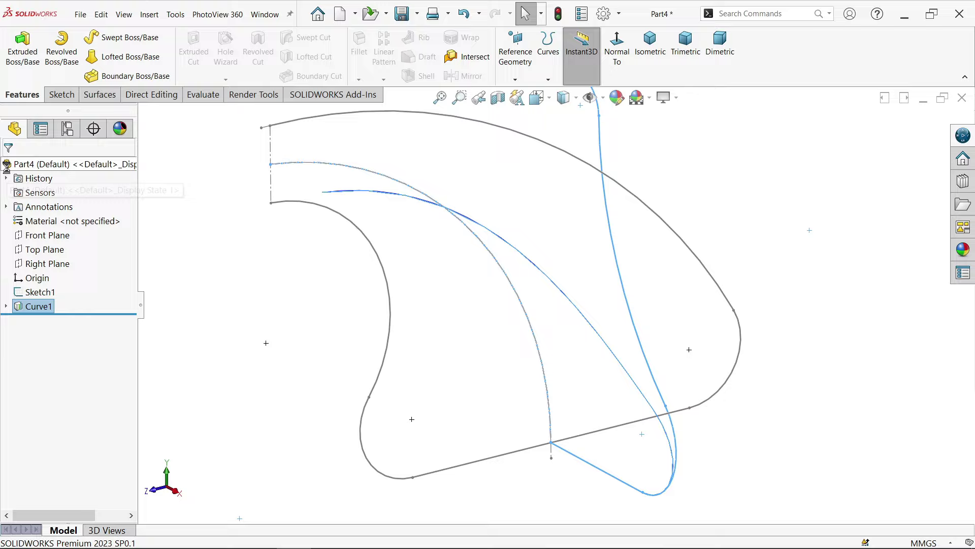
{"action": "key", "text": "f"}
{"action": "mouse_move", "coordinate": [362, 332]}
{"action": "middle_mouse_down"}
{"action": "mouse_move", "coordinate": [288, 320]}
{"action": "mouse_move", "coordinate": [335, 320]}
{"action": "mouse_move", "coordinate": [374, 298]}
{"action": "mouse_move", "coordinate": [376, 311]}
{"action": "middle_mouse_up"}
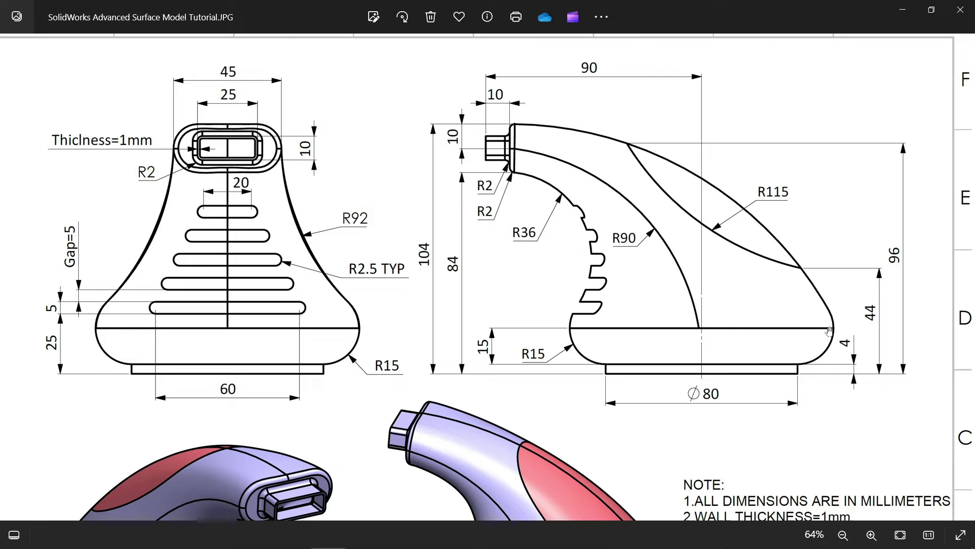
Step: Return from the reference drawing to SOLIDWORKS and create a reference plane offset 4 mm above the Top Plane
{"action": "left_click", "coordinate": [903, 12]}
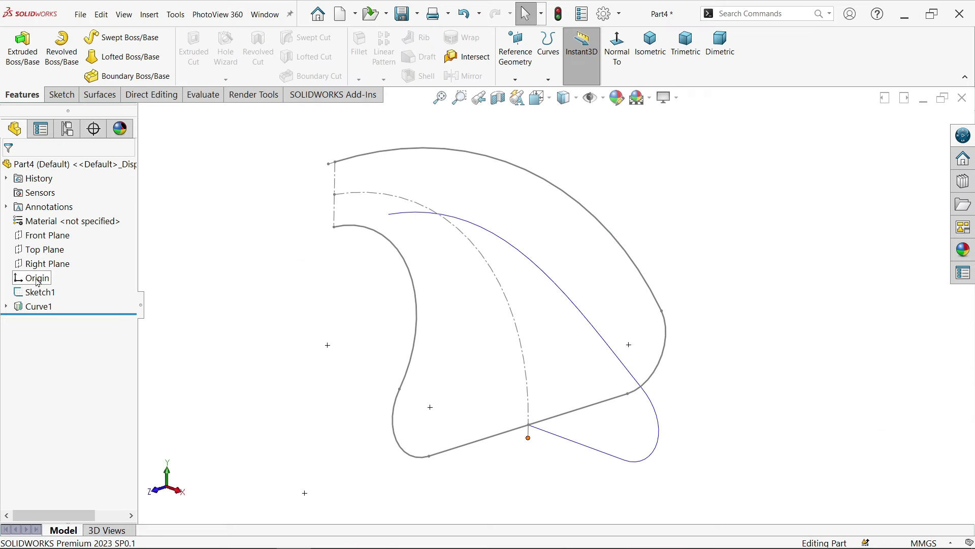
{"action": "left_click", "coordinate": [45, 250]}
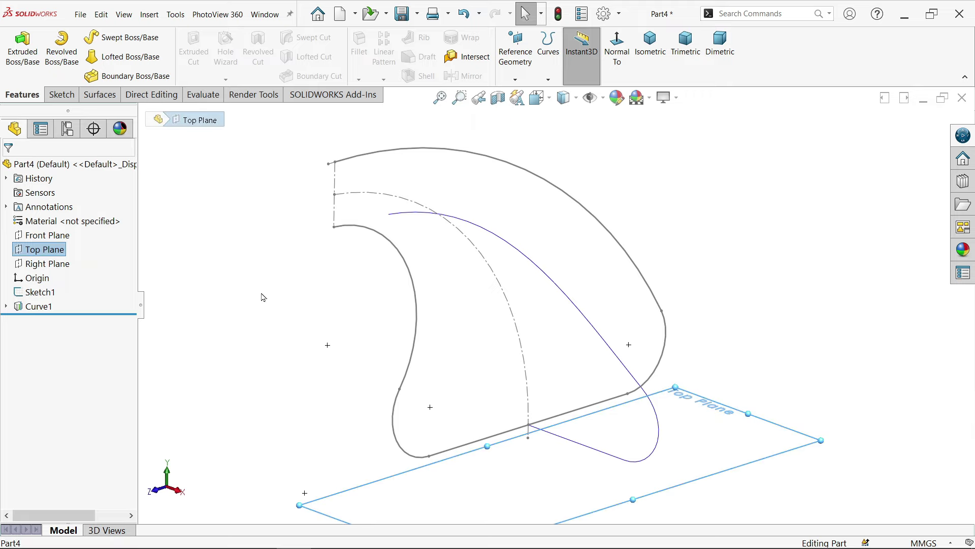
{"action": "middle_click_drag", "start_coordinate": [263, 297], "coordinate": [257, 268]}
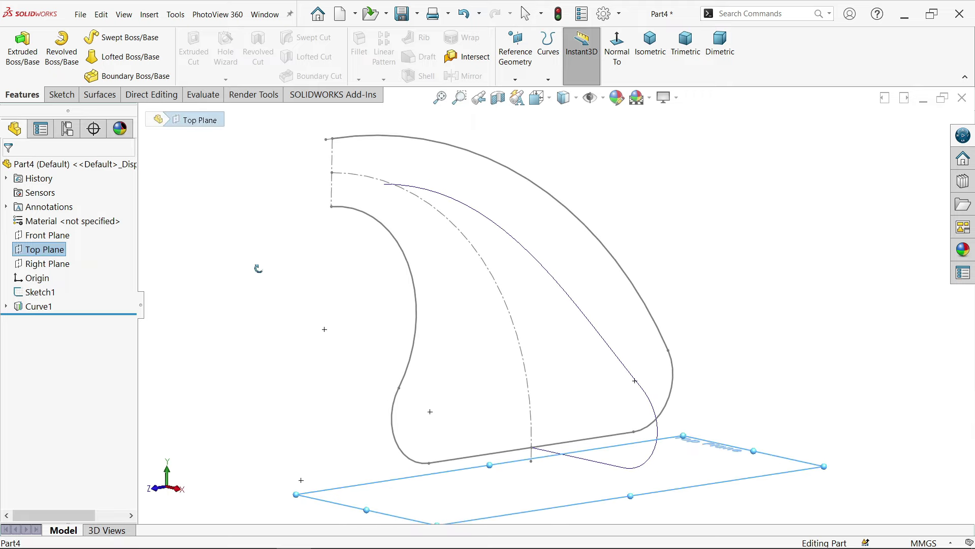
{"action": "left_click", "coordinate": [516, 80]}
{"action": "left_click", "coordinate": [528, 94]}
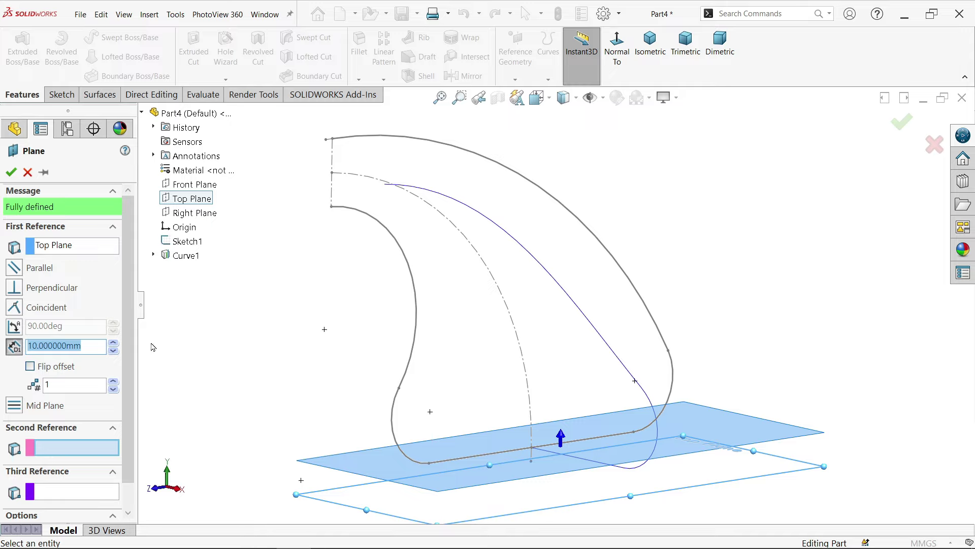
{"action": "type", "text": "4"}
{"action": "key", "text": "Return"}
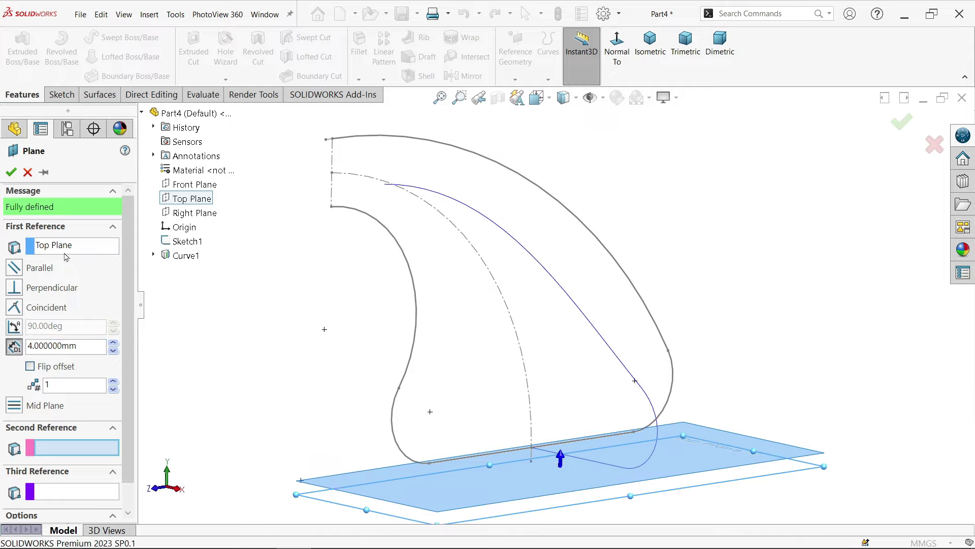
{"action": "left_click", "coordinate": [11, 173]}
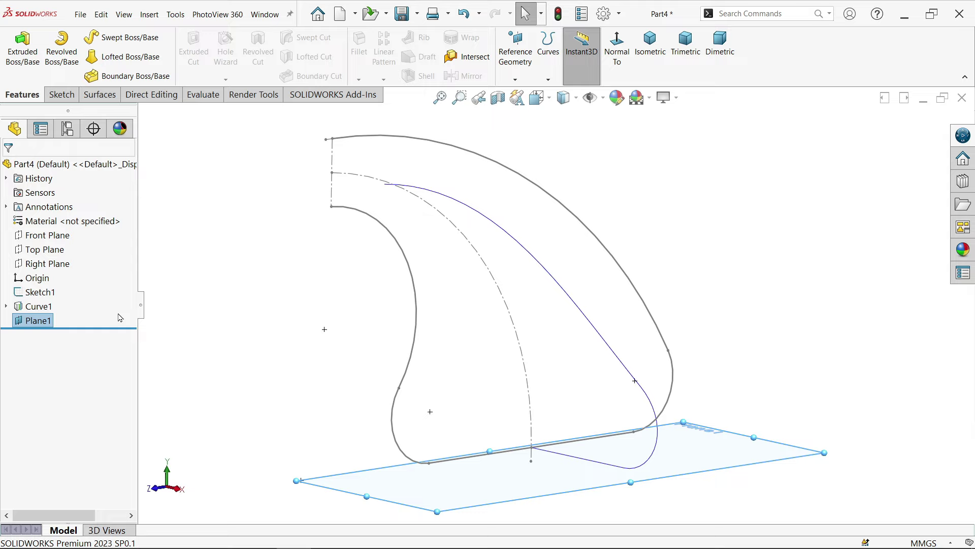
Step: Create a second reference plane offset 15 mm above Plane1
{"action": "left_click", "coordinate": [515, 80]}
{"action": "left_click", "coordinate": [526, 94]}
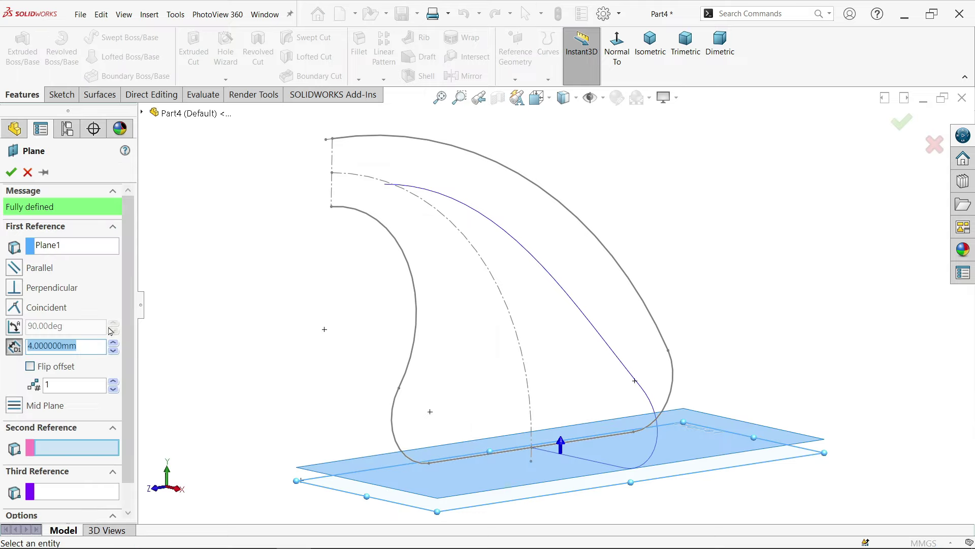
{"action": "type", "text": "15"}
{"action": "key", "text": "Return"}
{"action": "middle_click_drag", "start_coordinate": [246, 316], "coordinate": [230, 288]}
{"action": "left_click", "coordinate": [11, 172]}
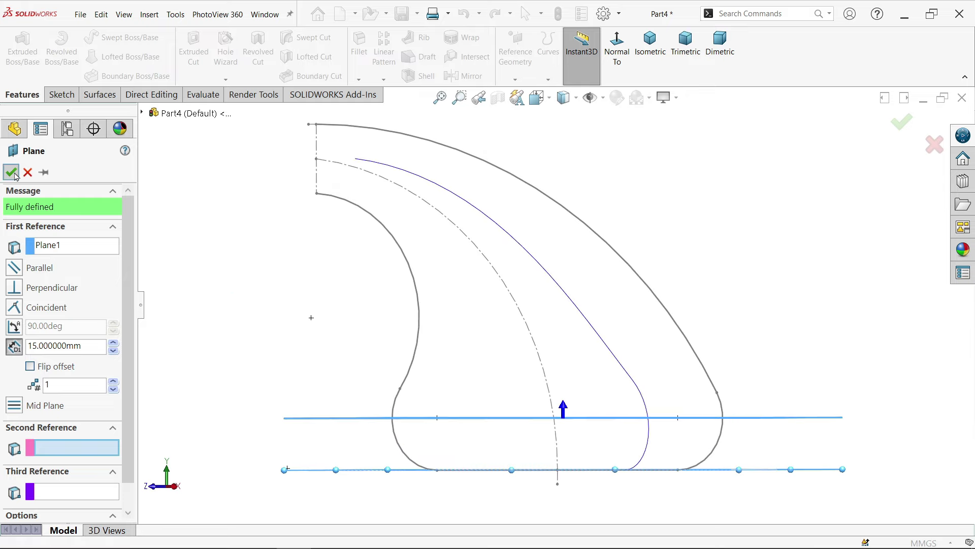
{"action": "middle_click_drag", "start_coordinate": [172, 270], "coordinate": [188, 322]}
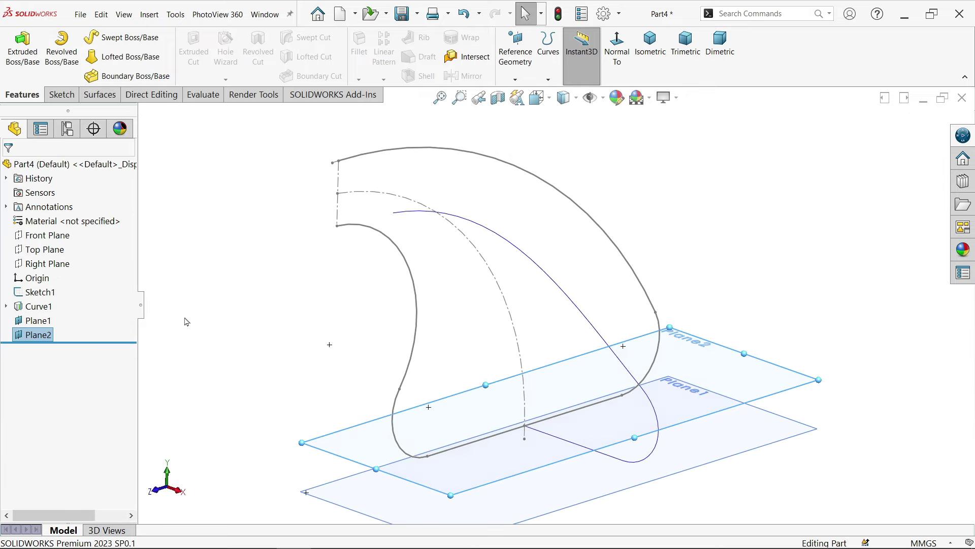
{"action": "left_click", "coordinate": [274, 410]}
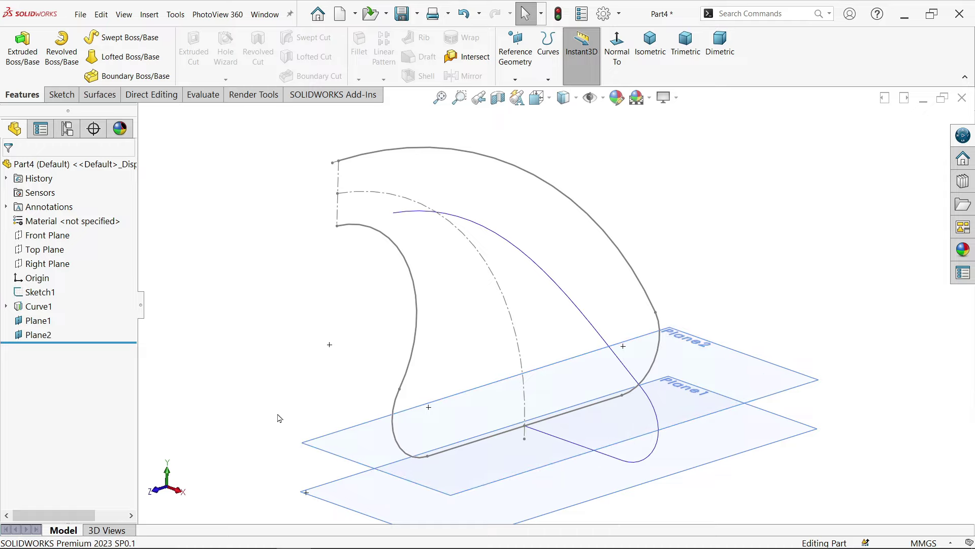
Step: Hide Plane1 and start a new sketch on Plane2, shown in isometric view
{"action": "left_click", "coordinate": [341, 495]}
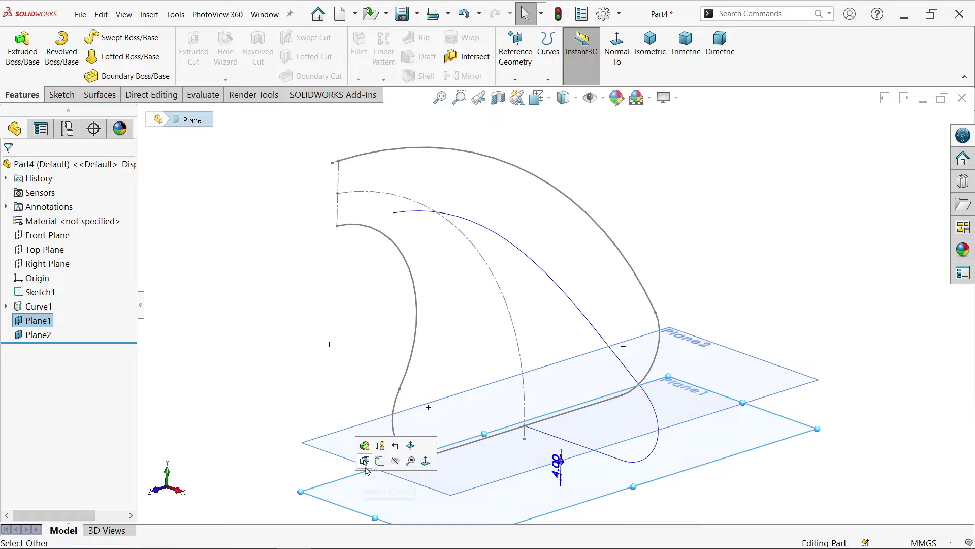
{"action": "left_click", "coordinate": [396, 462]}
{"action": "left_click", "coordinate": [412, 427]}
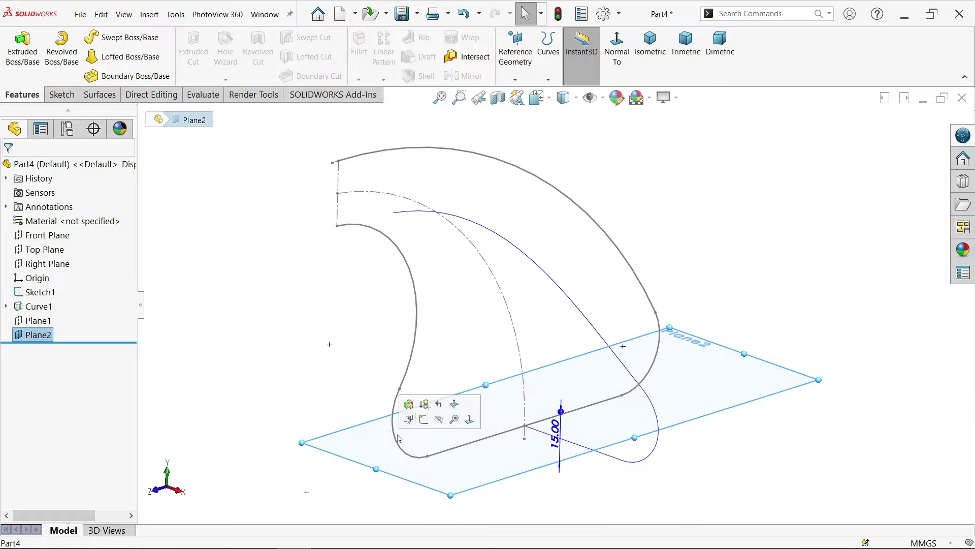
{"action": "left_click", "coordinate": [424, 420]}
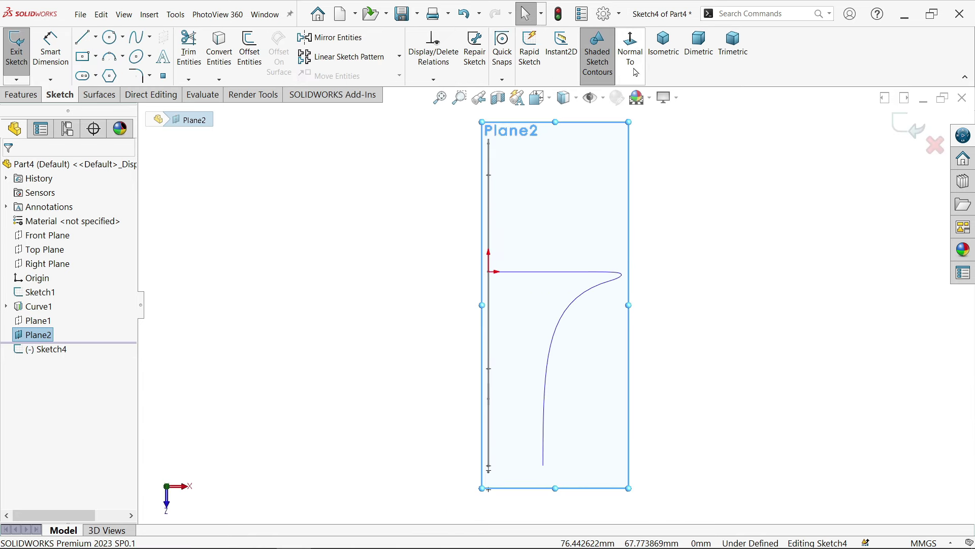
{"action": "left_click", "coordinate": [665, 51]}
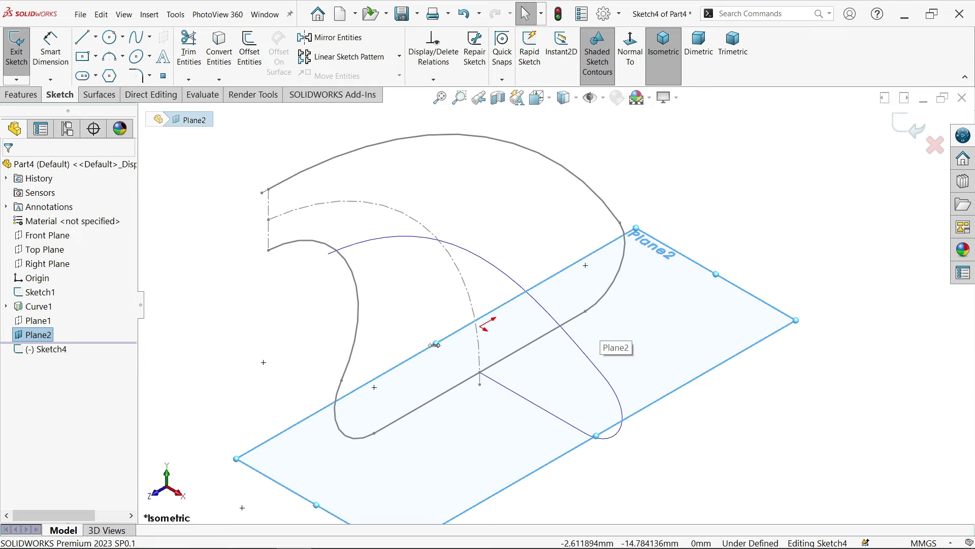
Step: Widen the displayed Plane2 and place three free sketch points beside the two rounded end arcs of Sketch1 and the projected curve
{"action": "left_click_drag", "start_coordinate": [435, 345], "coordinate": [305, 267]}
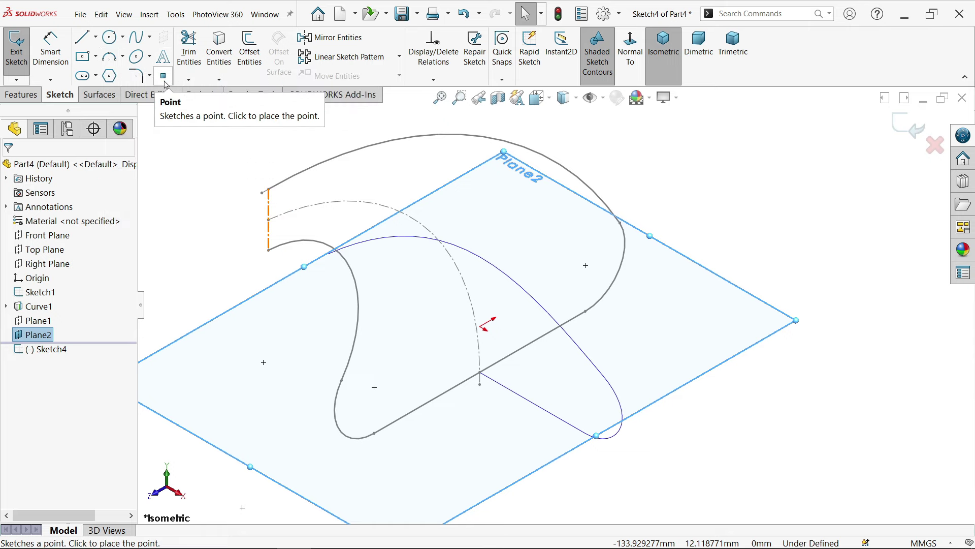
{"action": "left_click", "coordinate": [163, 77]}
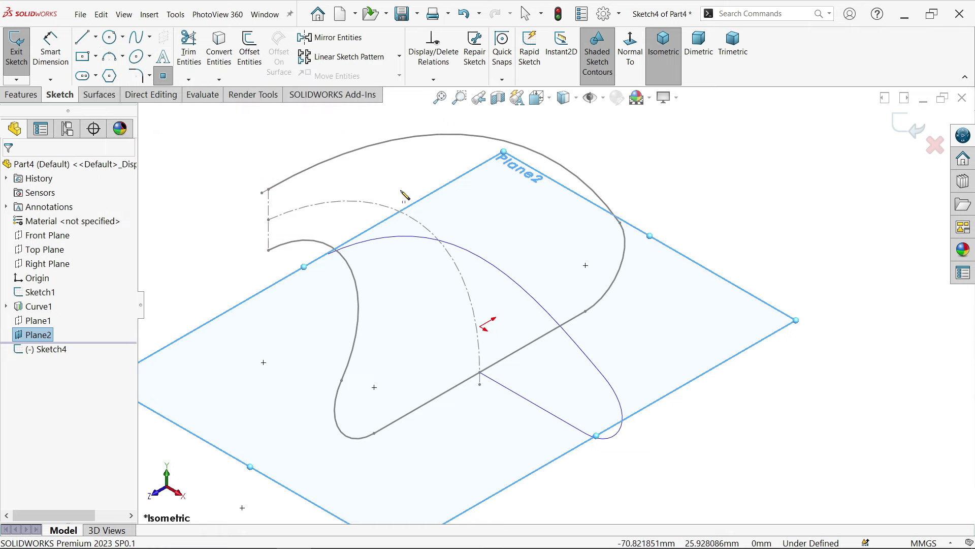
{"action": "left_click", "coordinate": [634, 221]}
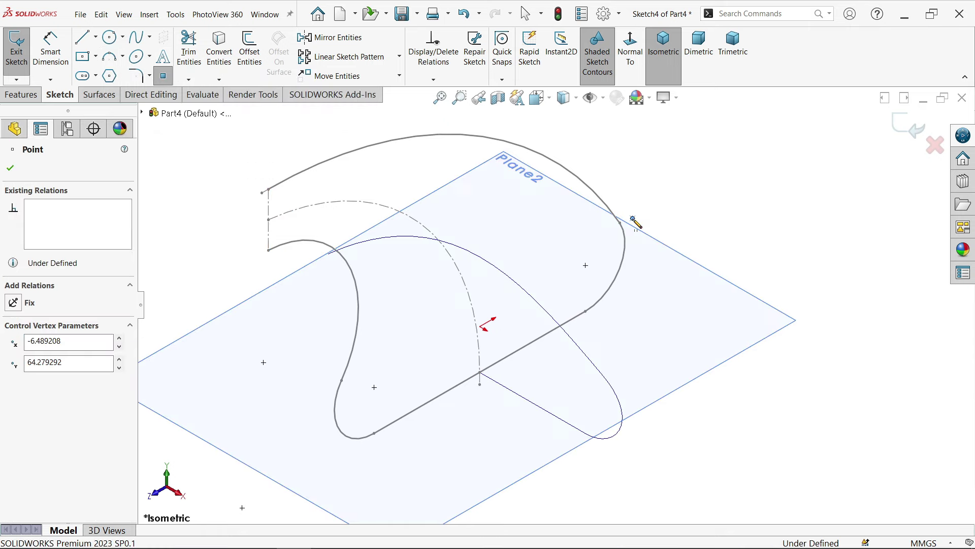
{"action": "left_click", "coordinate": [627, 438]}
{"action": "left_click", "coordinate": [322, 408]}
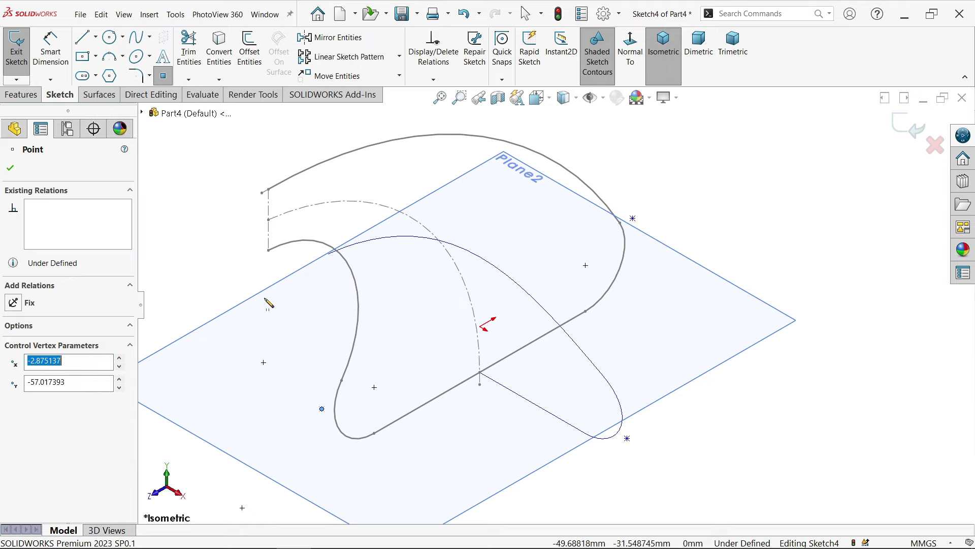
{"action": "right_click", "coordinate": [214, 246]}
{"action": "left_click", "coordinate": [254, 261]}
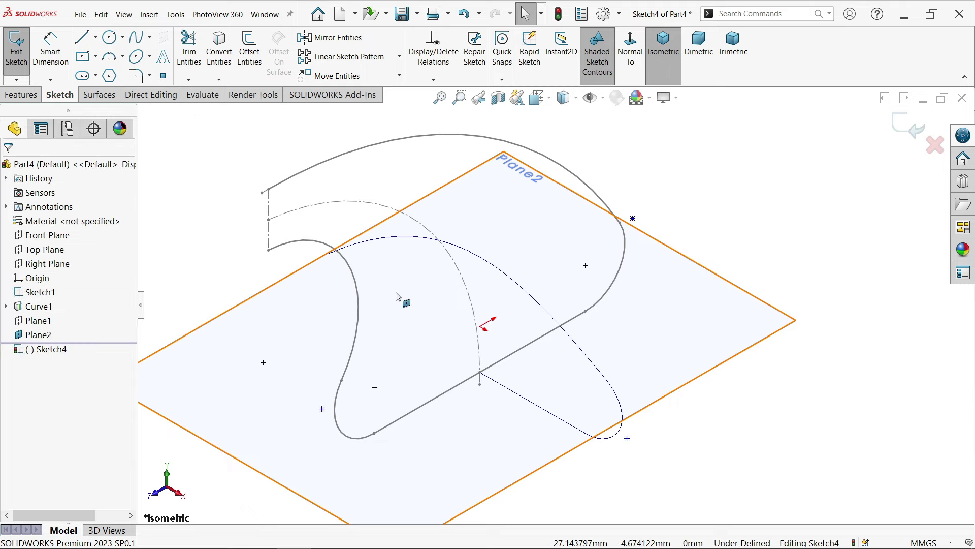
Step: Add Pierce relations between the front point and Sketch1's front end arc, and between the outer point and the projected curve
{"action": "left_click", "coordinate": [322, 409]}
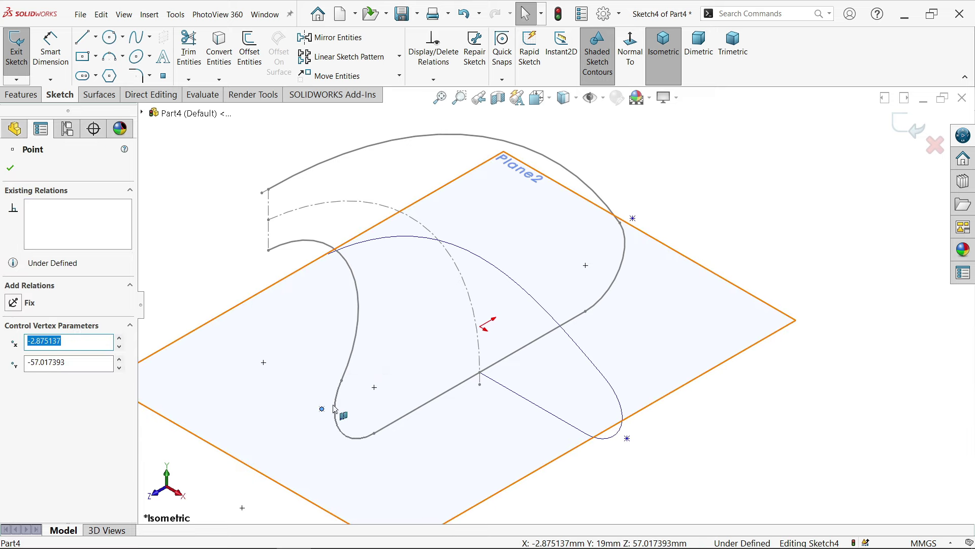
{"action": "key", "text": "Escape"}
{"action": "left_click", "coordinate": [337, 396], "text": "ctrl"}
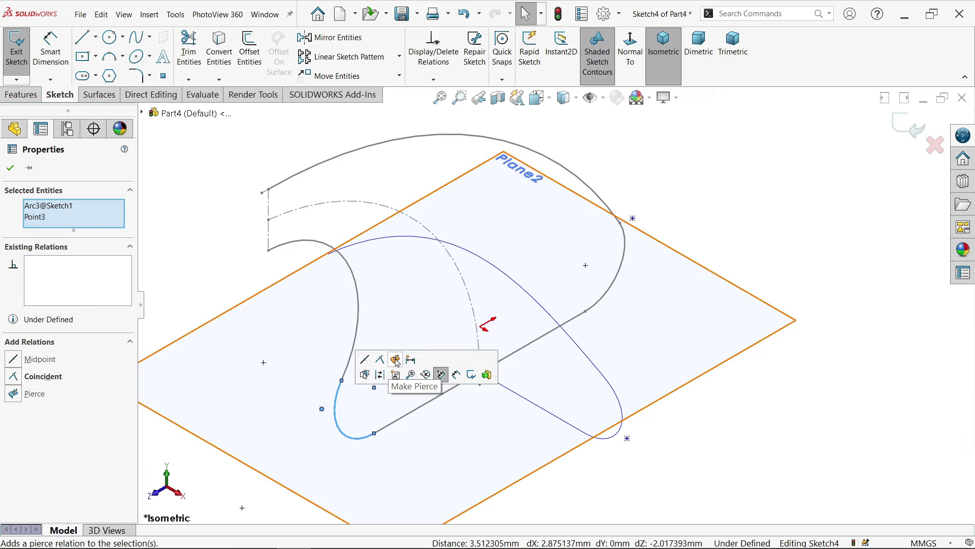
{"action": "key", "text": "Escape"}
{"action": "left_click", "coordinate": [628, 438]}
{"action": "left_click", "coordinate": [621, 429], "text": "ctrl"}
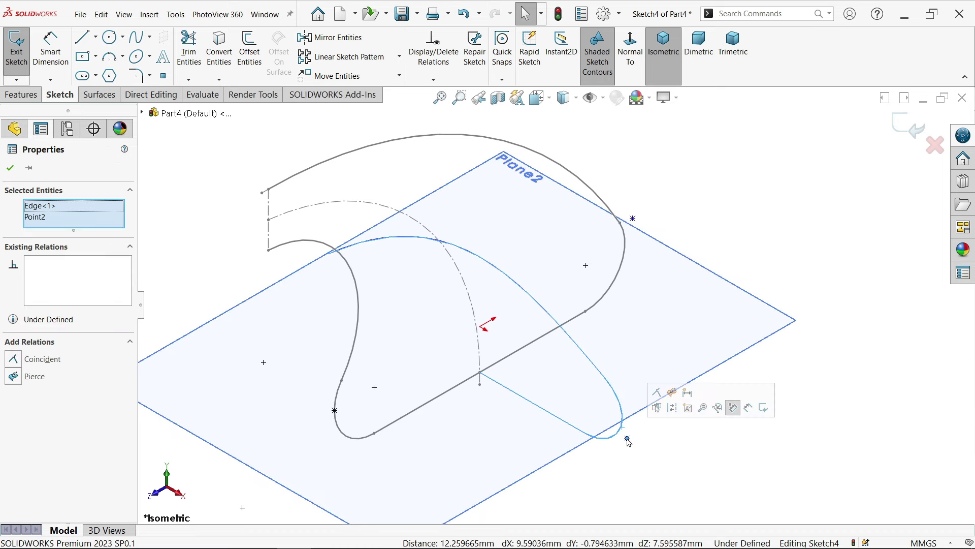
{"action": "key", "text": "Escape"}
Step: Add a Pierce relation between the rear point and Sketch1's rear end arc
{"action": "left_click", "coordinate": [632, 219]}
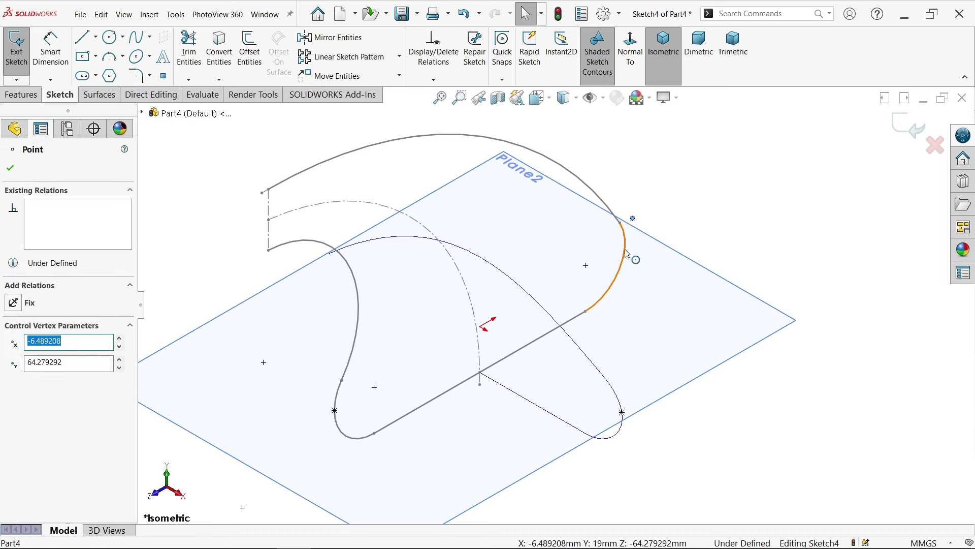
{"action": "key", "text": "Escape"}
{"action": "left_click", "coordinate": [625, 249]}
{"action": "left_click", "coordinate": [633, 219], "text": "ctrl"}
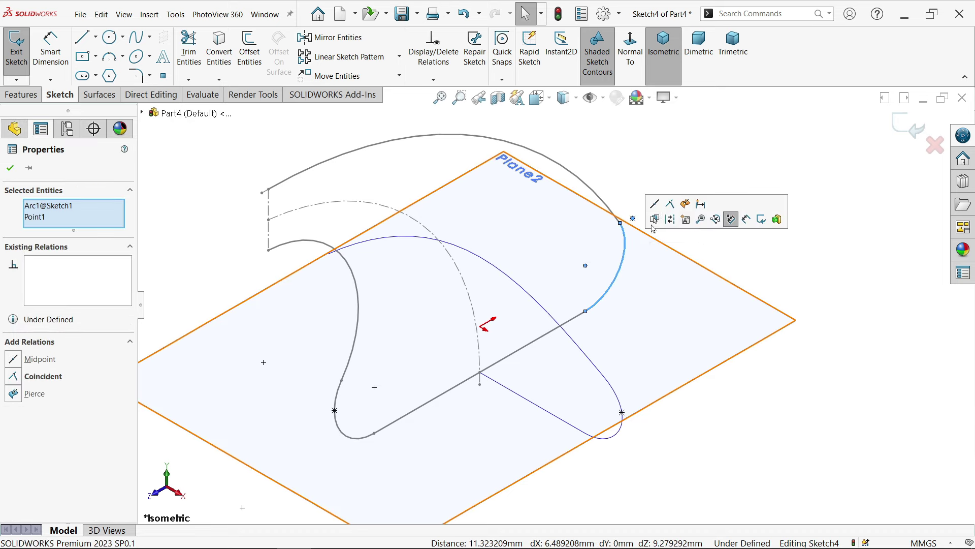
{"action": "left_click", "coordinate": [685, 205]}
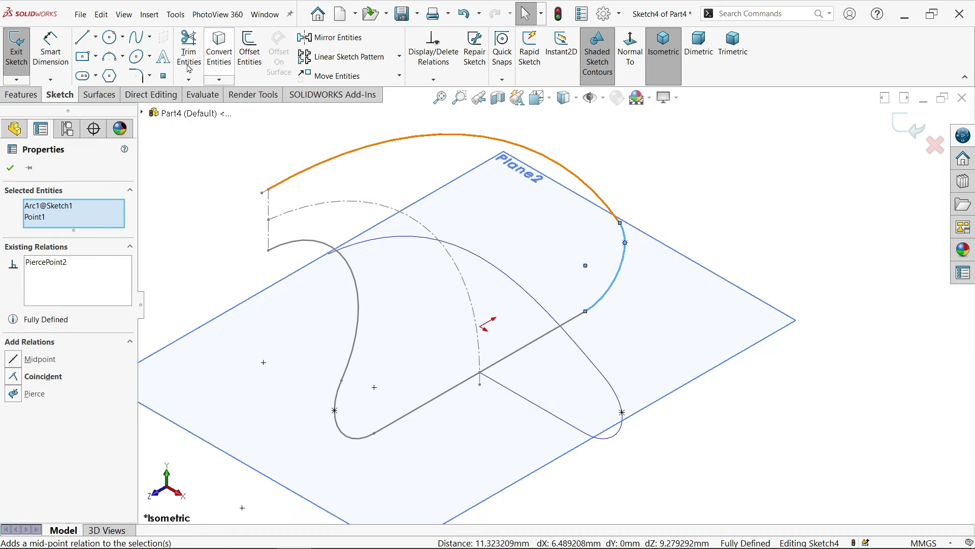
Step: Draw a perimeter circle through the three pierced points on Plane2
{"action": "left_click", "coordinate": [123, 37]}
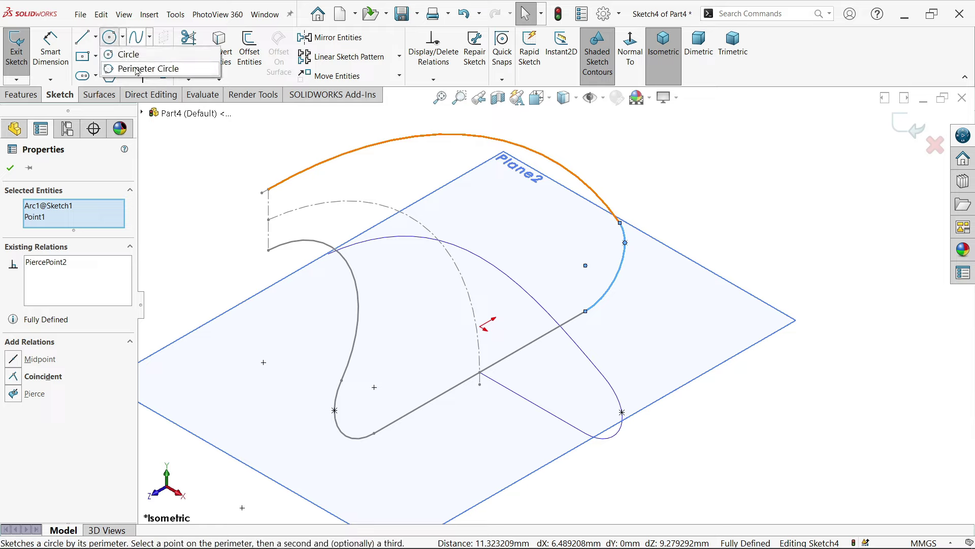
{"action": "left_click", "coordinate": [147, 69]}
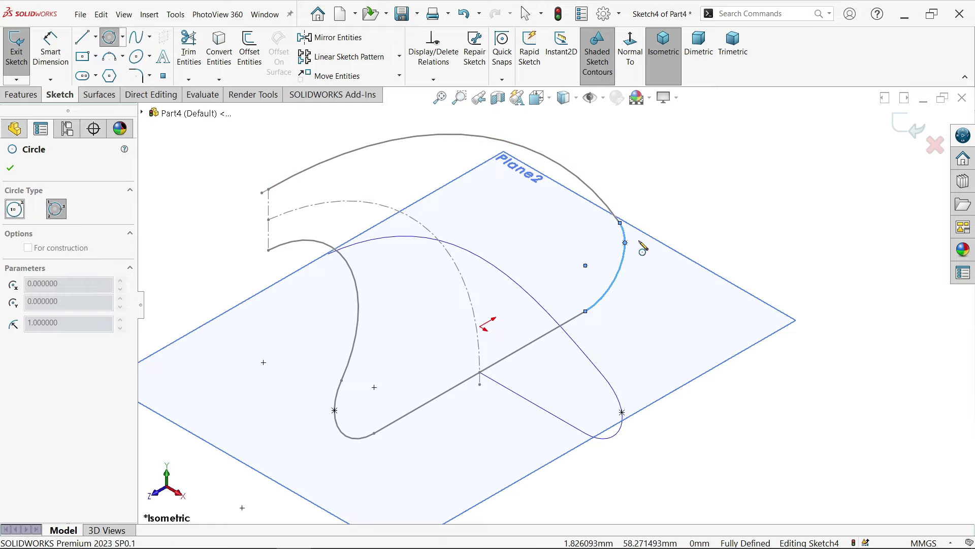
{"action": "left_click", "coordinate": [626, 242]}
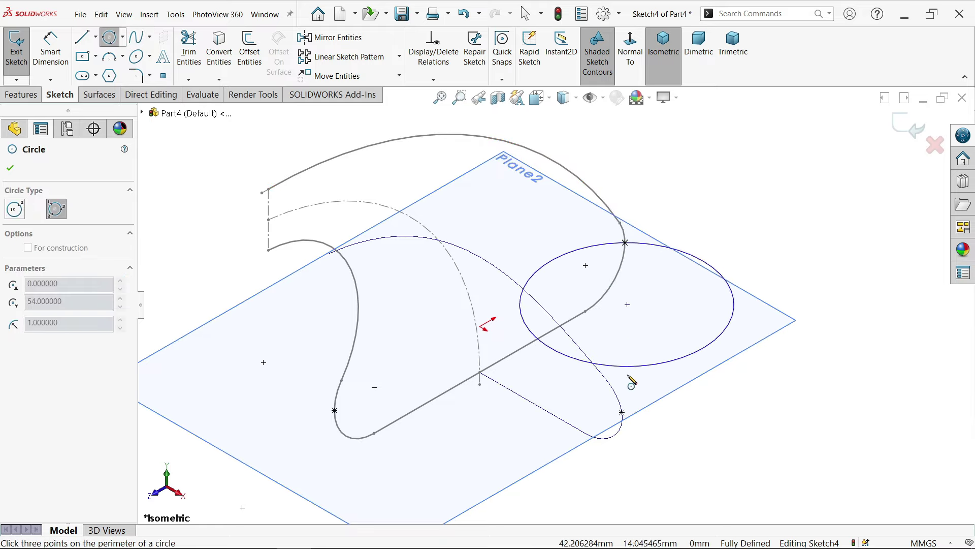
{"action": "left_click", "coordinate": [622, 412]}
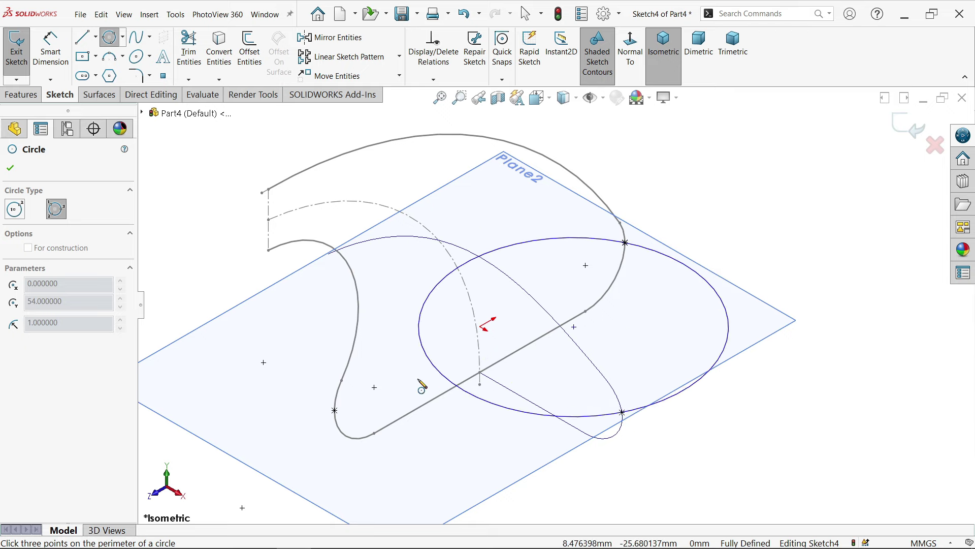
{"action": "left_click", "coordinate": [334, 411]}
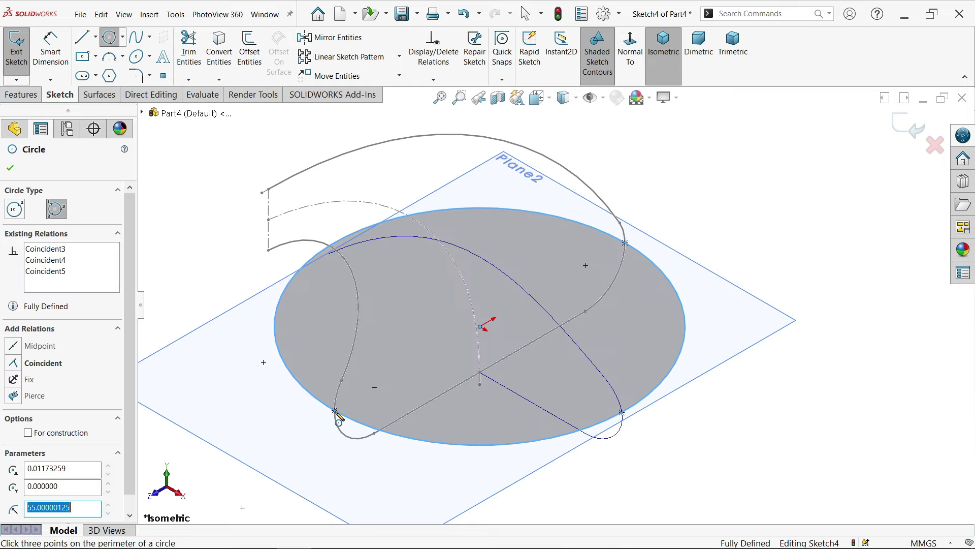
{"action": "right_click", "coordinate": [746, 212]}
{"action": "left_click", "coordinate": [787, 219]}
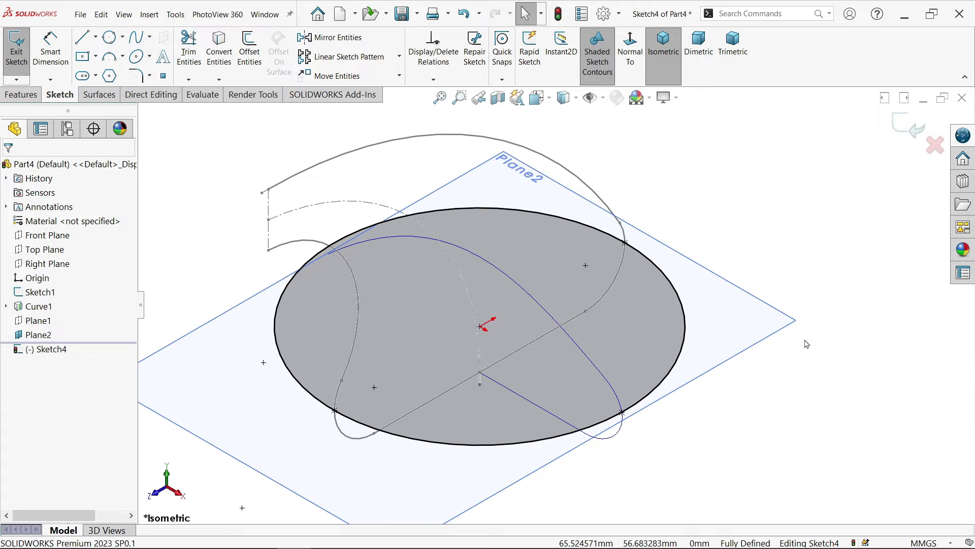
Step: Convert the circle through the three pierced points to construction geometry
{"action": "middle_click_drag", "start_coordinate": [780, 371], "coordinate": [747, 378]}
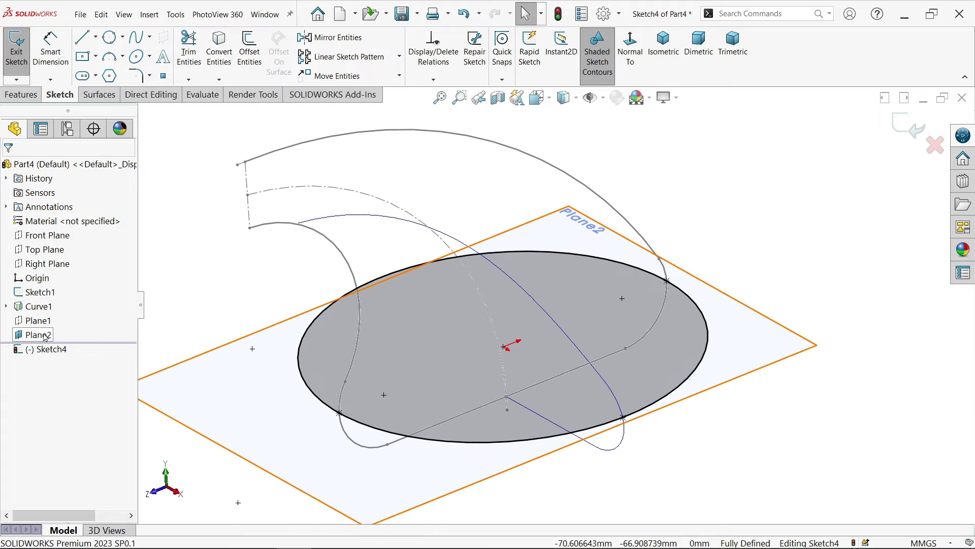
{"action": "left_click", "coordinate": [298, 362]}
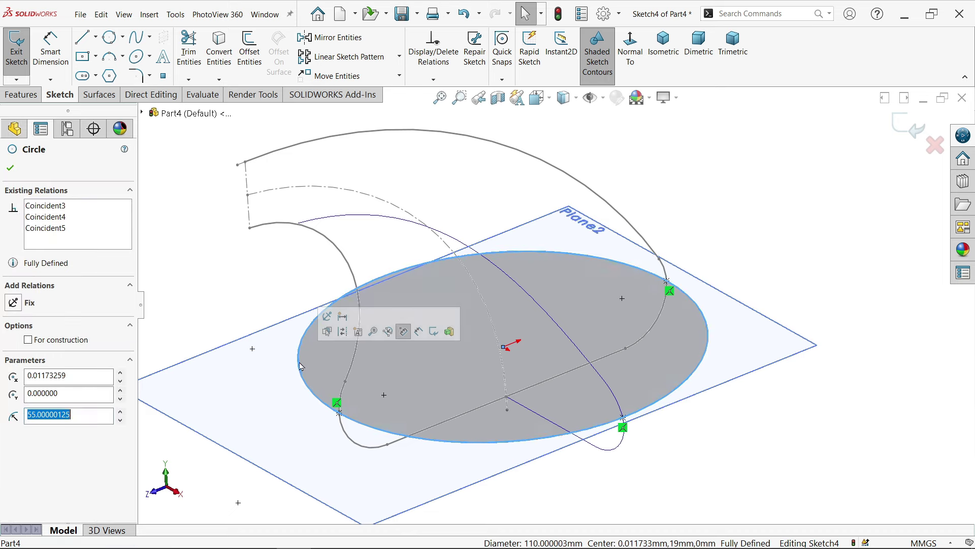
{"action": "left_click", "coordinate": [344, 332]}
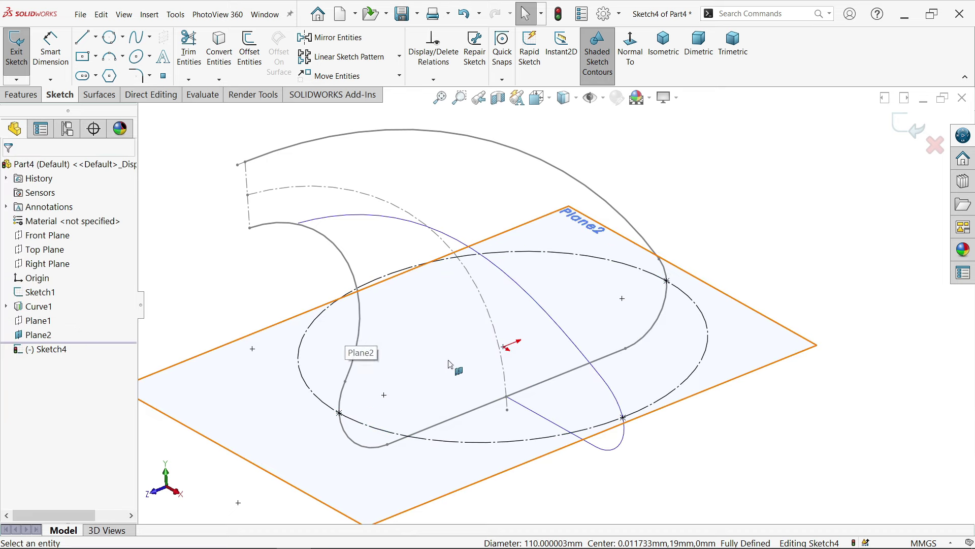
Step: Draw a three-point arc of about 46 mm radius from the front pierced point to the point on the projected curve
{"action": "left_click", "coordinate": [113, 58]}
{"action": "scroll", "coordinate": [436, 418], "scroll_direction": "down", "scroll_amount": 2}
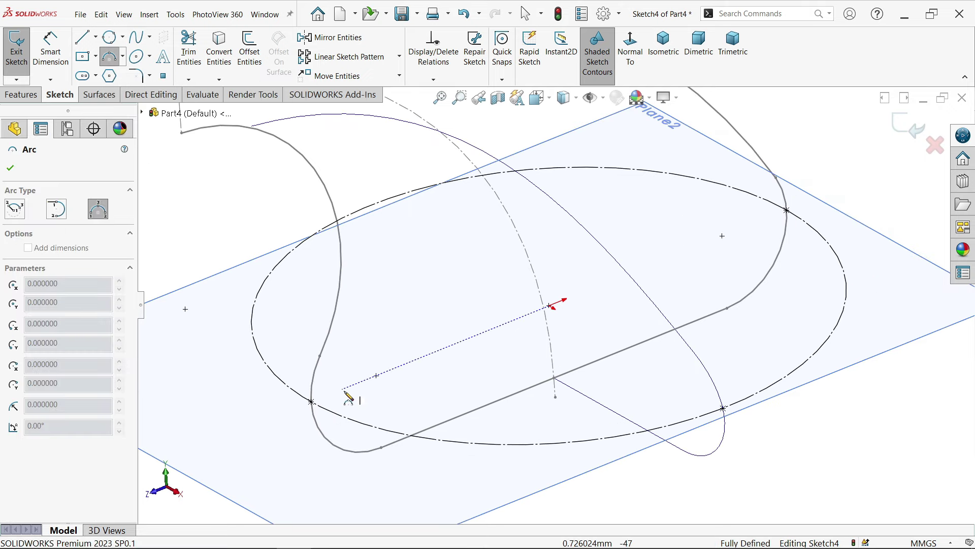
{"action": "left_click", "coordinate": [311, 403]}
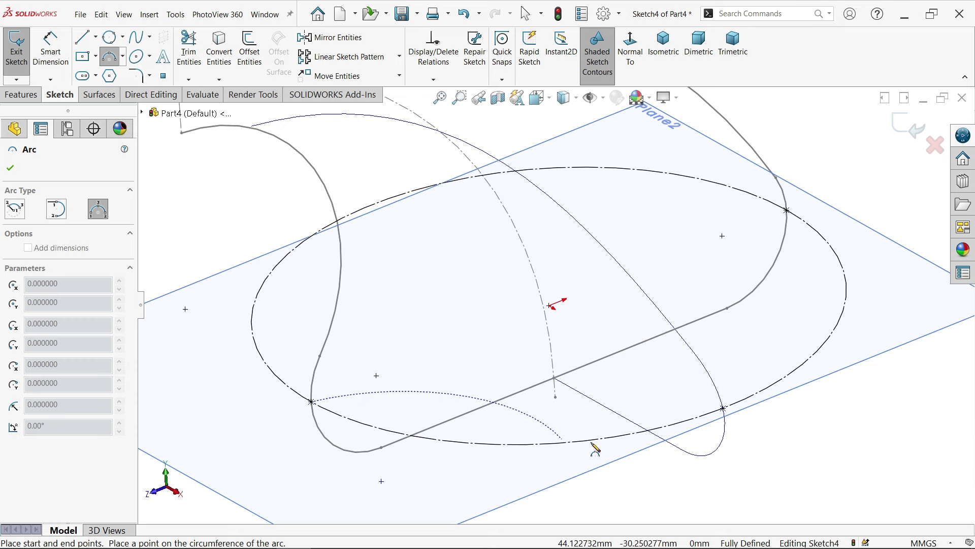
{"action": "left_click", "coordinate": [723, 409]}
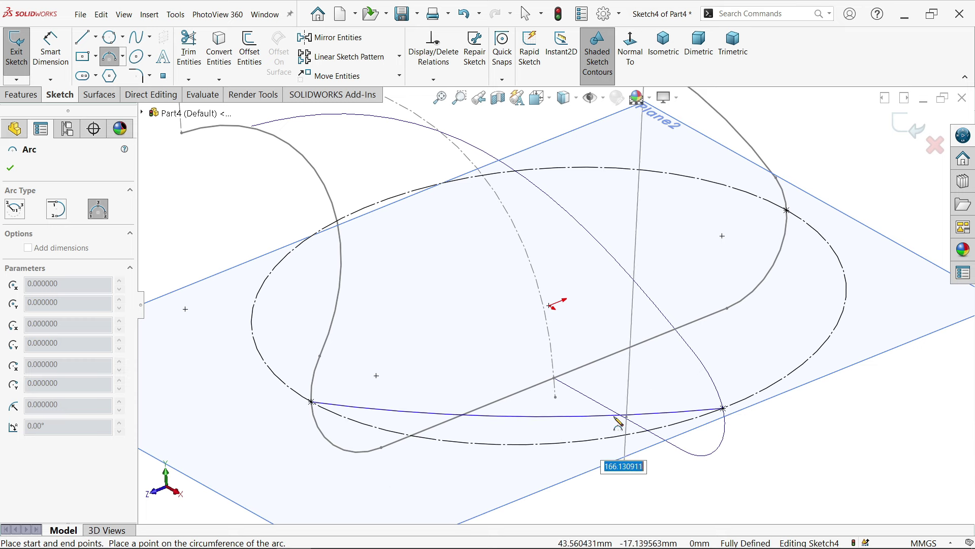
{"action": "left_click", "coordinate": [603, 450]}
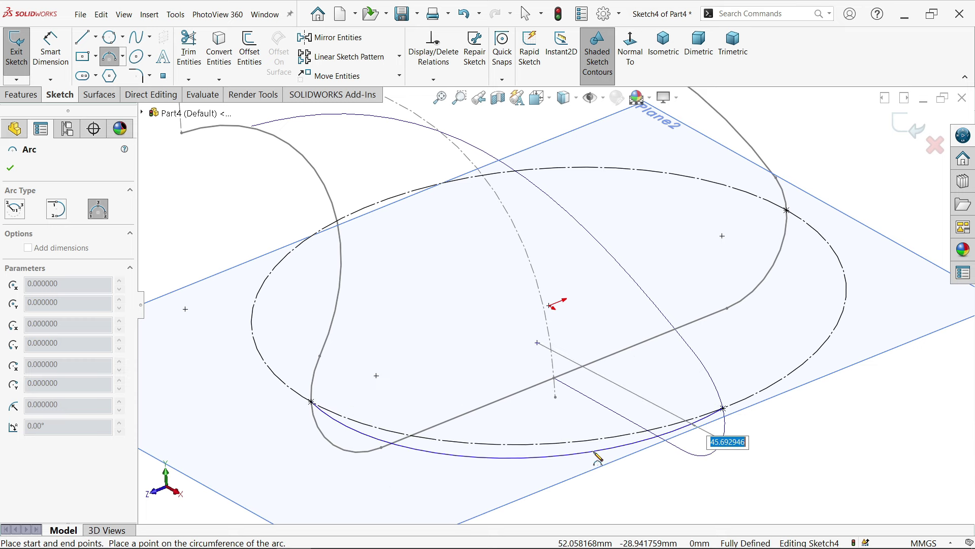
Step: Draw a second three-point arc from the rear pierced point to the point on the projected curve, bulging outward near the construction circle
{"action": "left_click", "coordinate": [786, 210]}
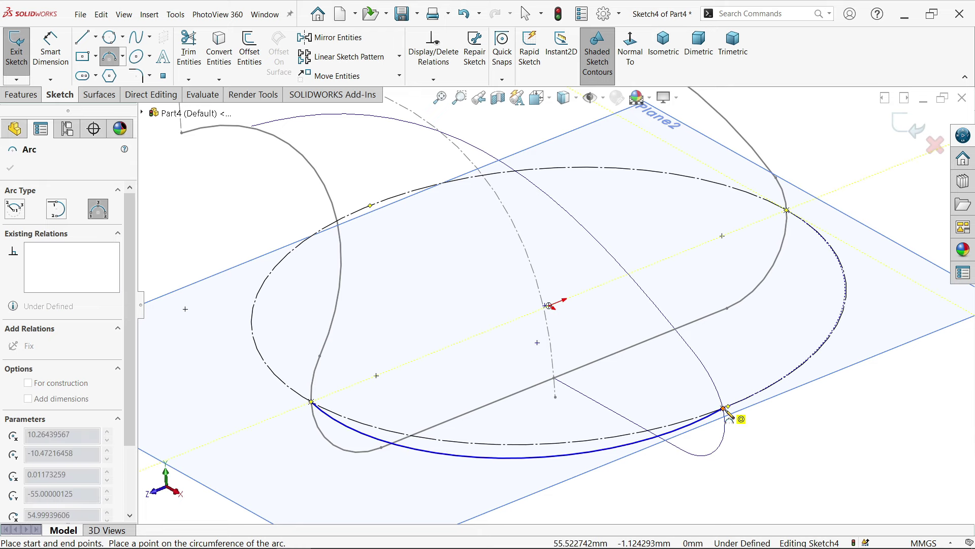
{"action": "left_click", "coordinate": [723, 409]}
{"action": "left_click", "coordinate": [800, 356]}
{"action": "right_click", "coordinate": [790, 342]}
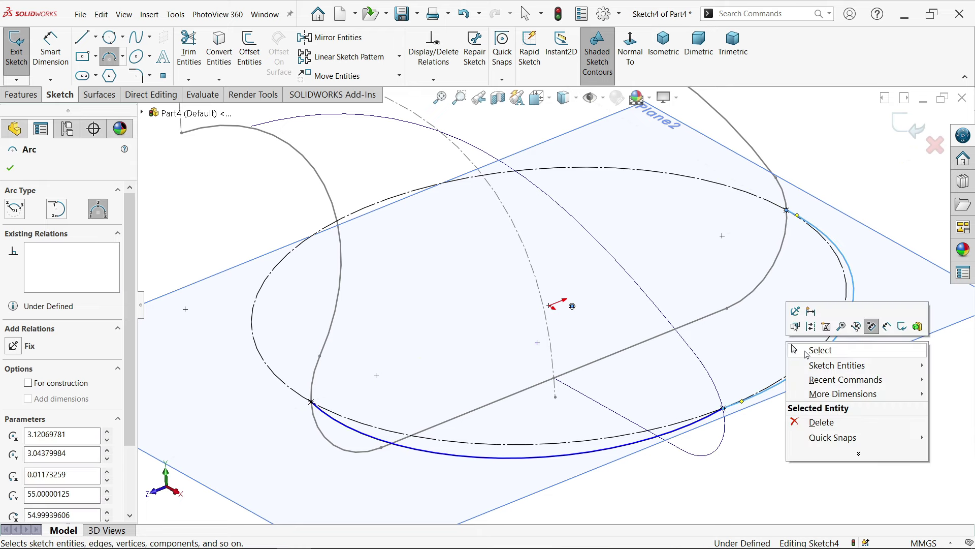
{"action": "left_click", "coordinate": [809, 350]}
Step: Make both three-point arcs concentric with the construction circle
{"action": "left_click", "coordinate": [822, 362]}
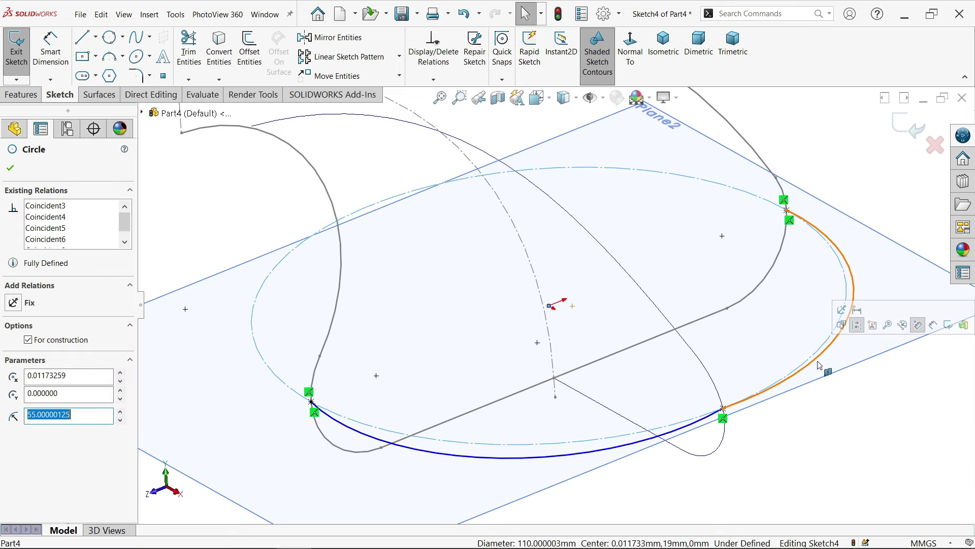
{"action": "left_click", "coordinate": [835, 362], "text": "ctrl"}
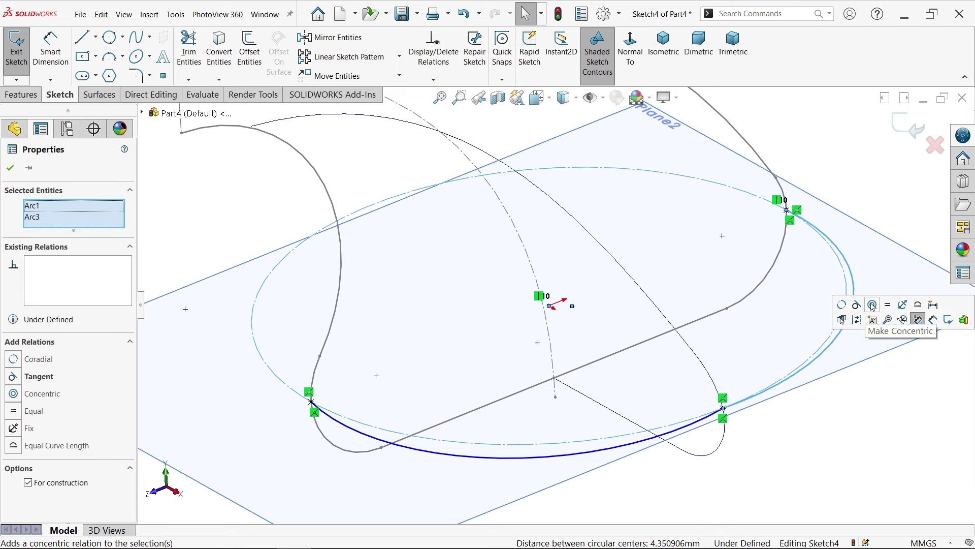
{"action": "left_click", "coordinate": [873, 305]}
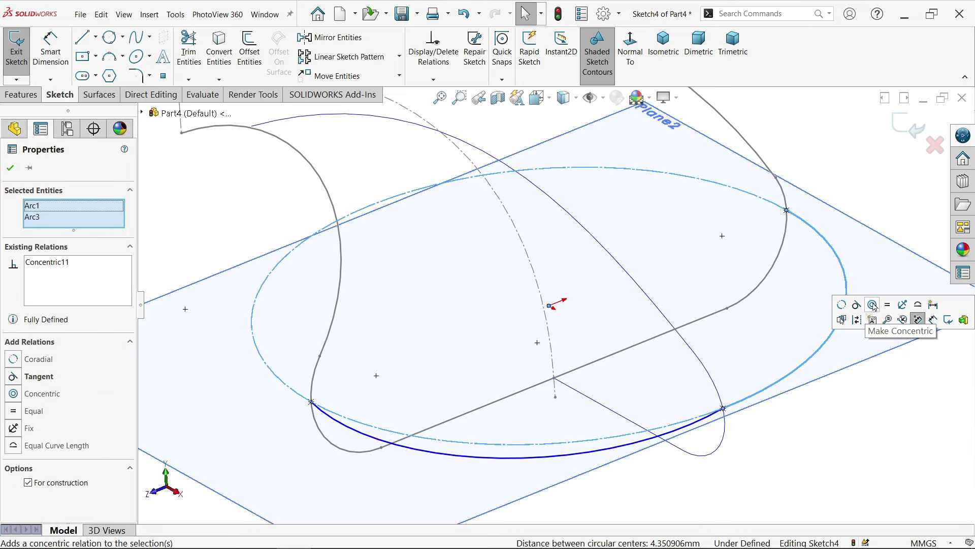
{"action": "left_click", "coordinate": [600, 456]}
{"action": "left_click", "coordinate": [808, 366], "text": "ctrl"}
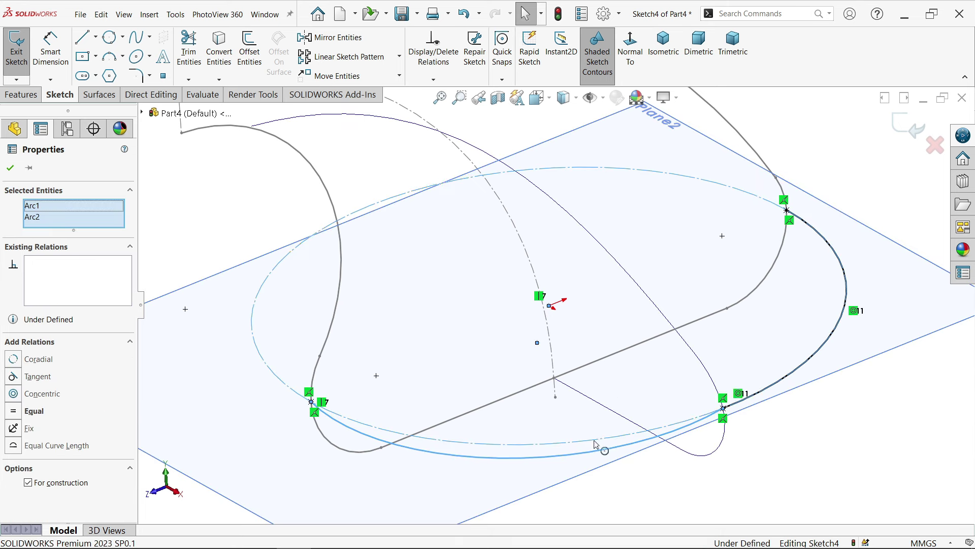
{"action": "left_click", "coordinate": [654, 395]}
{"action": "left_click", "coordinate": [756, 430]}
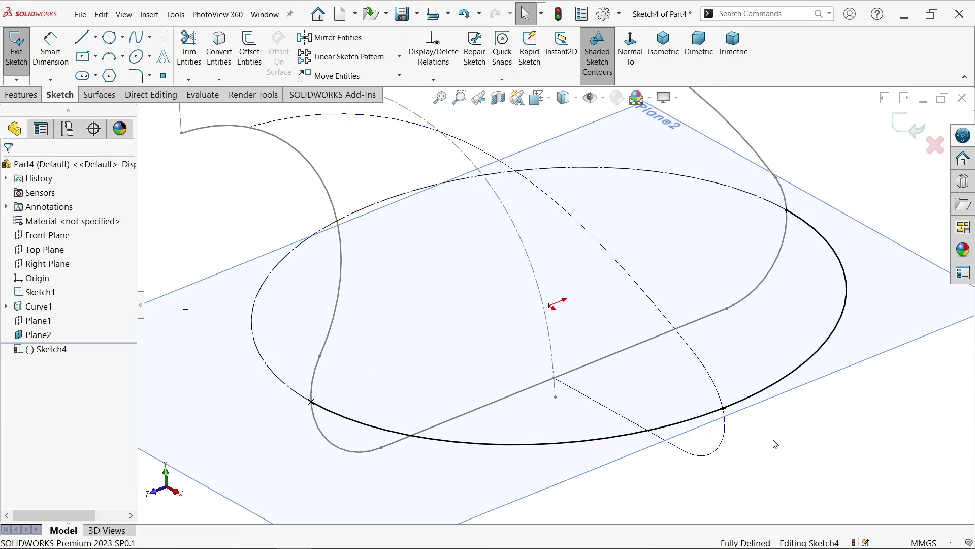
Step: Finish the section arc sketch on Plane2 and clear the selection
{"action": "key", "text": "f"}
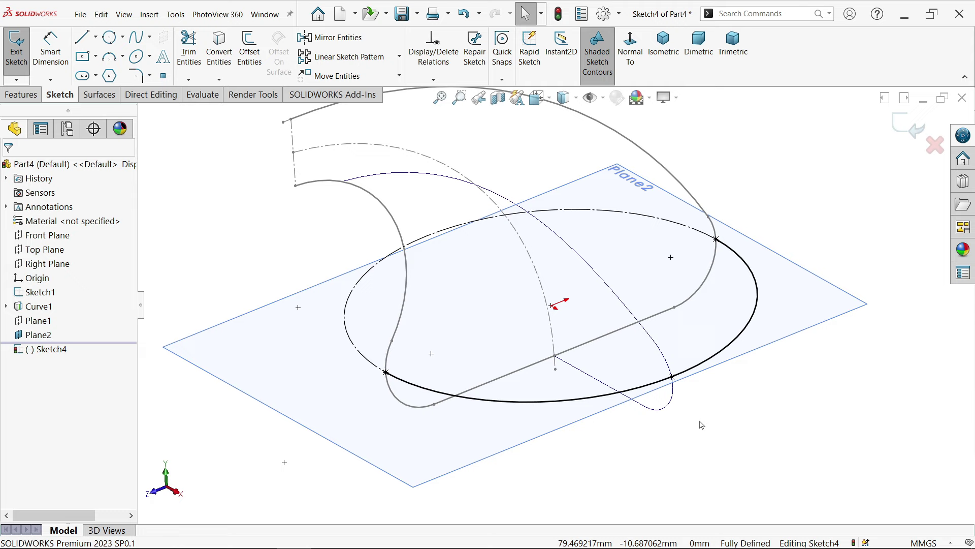
{"action": "scroll", "coordinate": [701, 425], "scroll_direction": "up", "scroll_amount": 3}
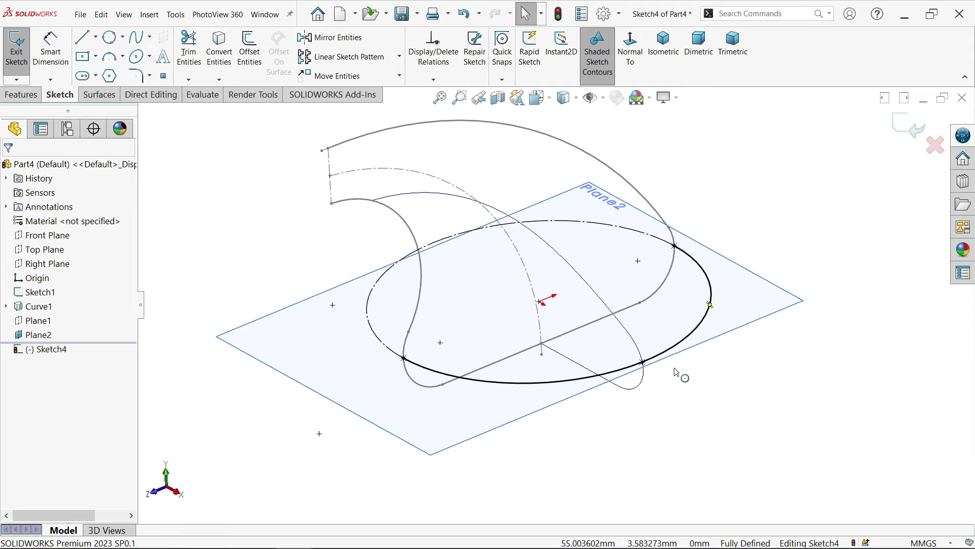
{"action": "scroll", "coordinate": [693, 264], "scroll_direction": "down", "scroll_amount": 2}
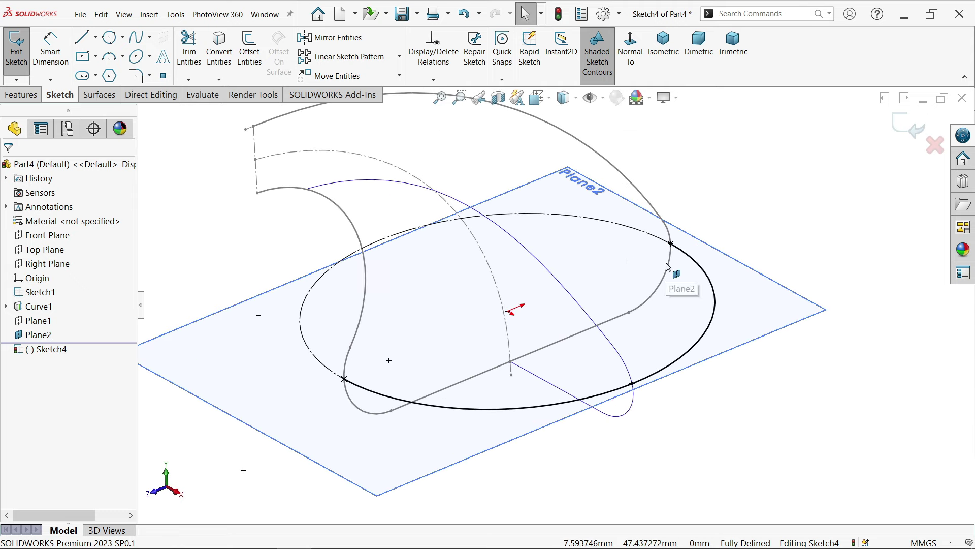
{"action": "left_click", "coordinate": [913, 128]}
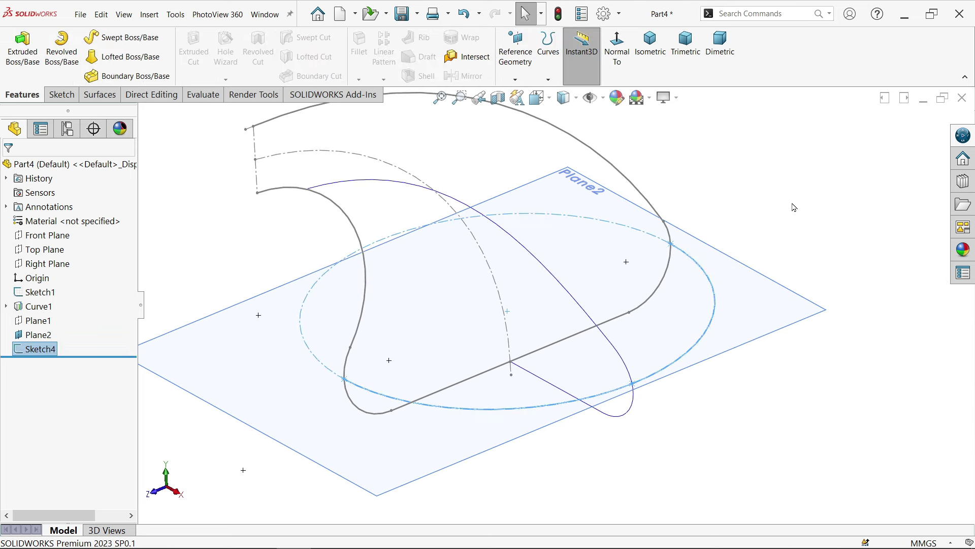
{"action": "left_click", "coordinate": [554, 429]}
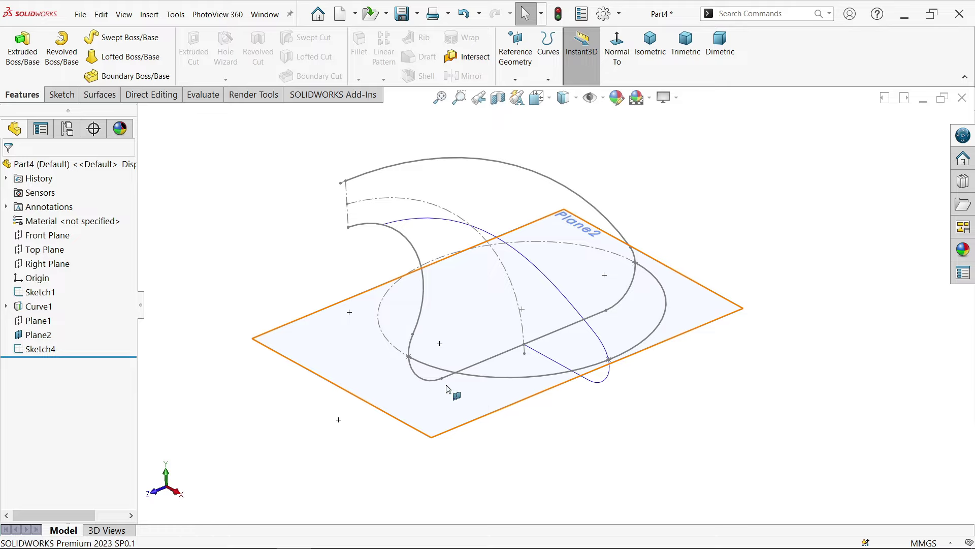
Step: Sketch a three-point arc of about 11.5 mm radius on the Right Plane, from the base line's front end to the profile's intersection with Plane2
{"action": "mouse_move", "coordinate": [428, 369]}
{"action": "middle_mouse_down"}
{"action": "mouse_move", "coordinate": [425, 381]}
{"action": "mouse_move", "coordinate": [413, 354]}
{"action": "middle_mouse_up"}
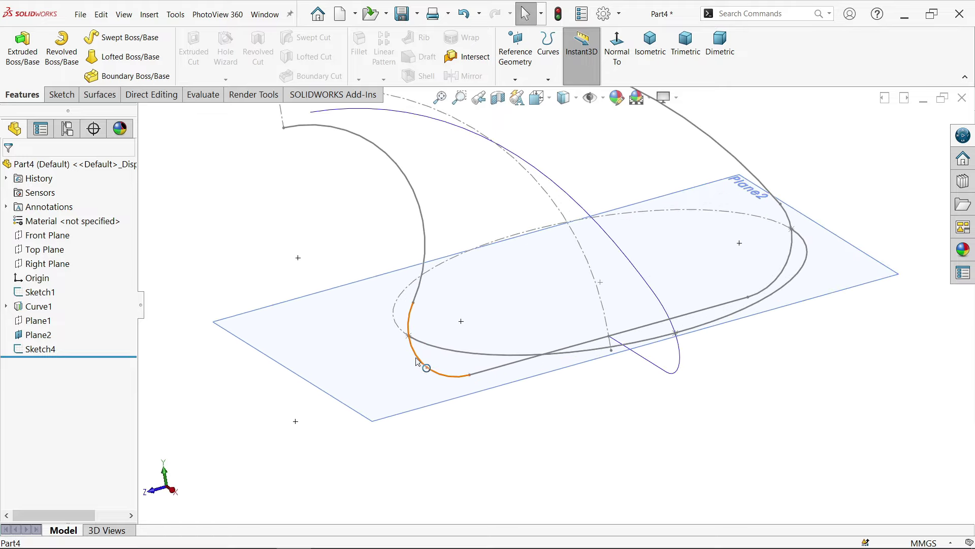
{"action": "left_click", "coordinate": [51, 265]}
{"action": "left_click", "coordinate": [62, 252]}
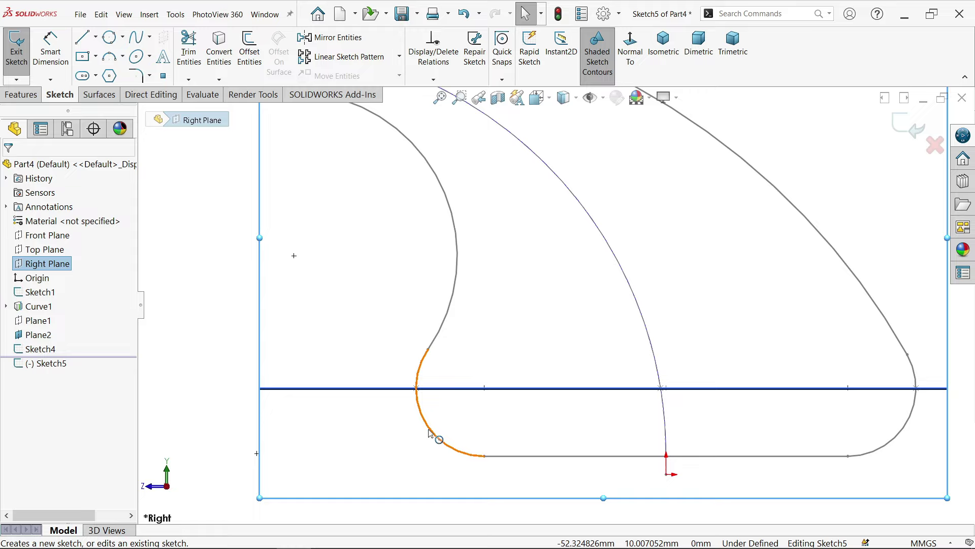
{"action": "left_click", "coordinate": [430, 434]}
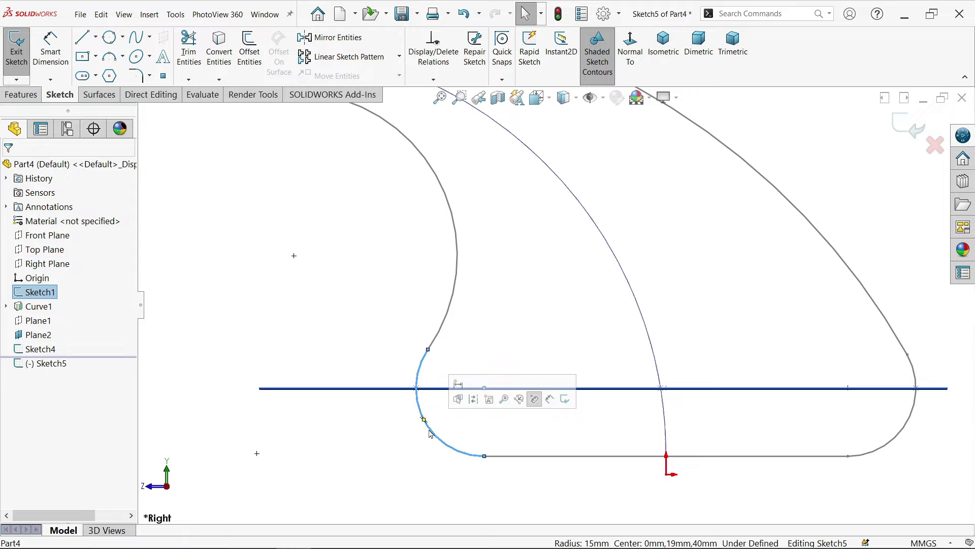
{"action": "left_click", "coordinate": [396, 431]}
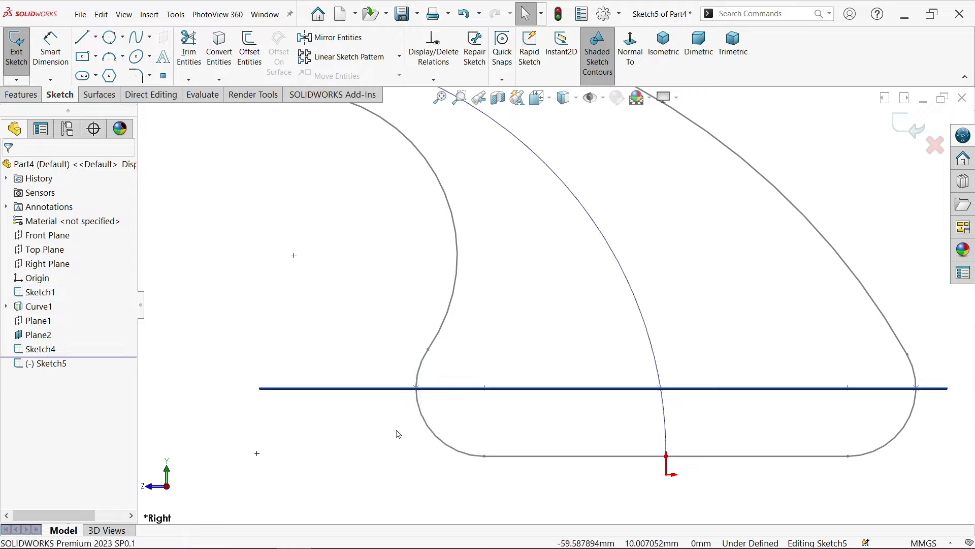
{"action": "left_click", "coordinate": [114, 61]}
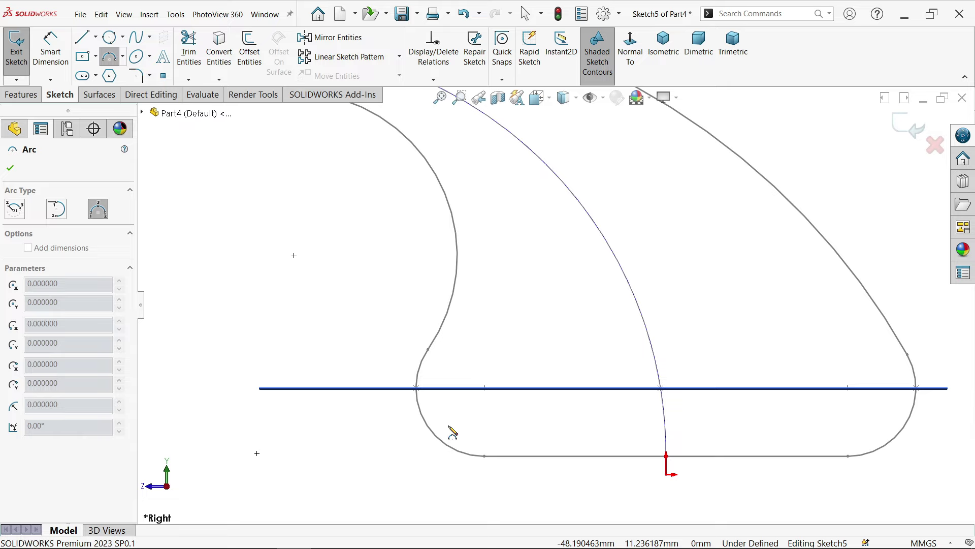
{"action": "left_click", "coordinate": [484, 456]}
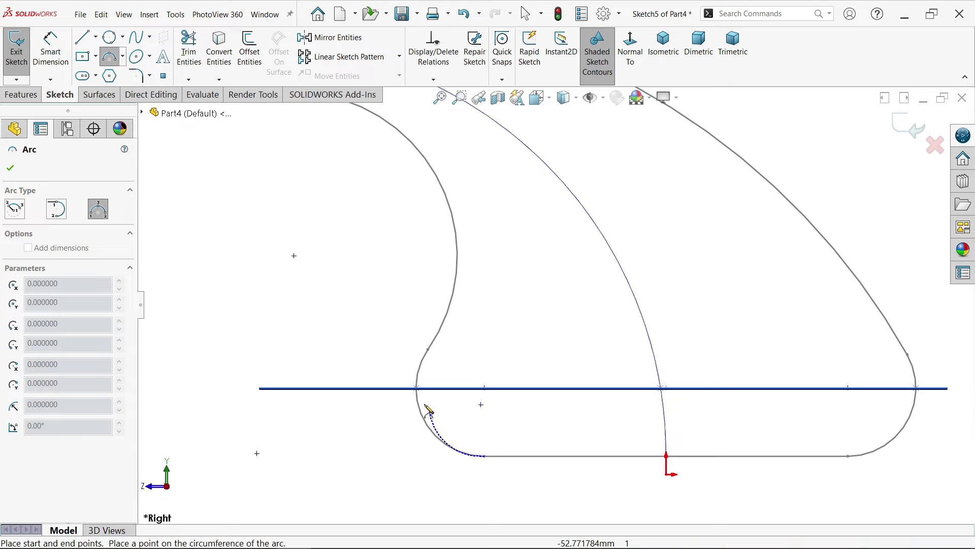
{"action": "left_click", "coordinate": [417, 388]}
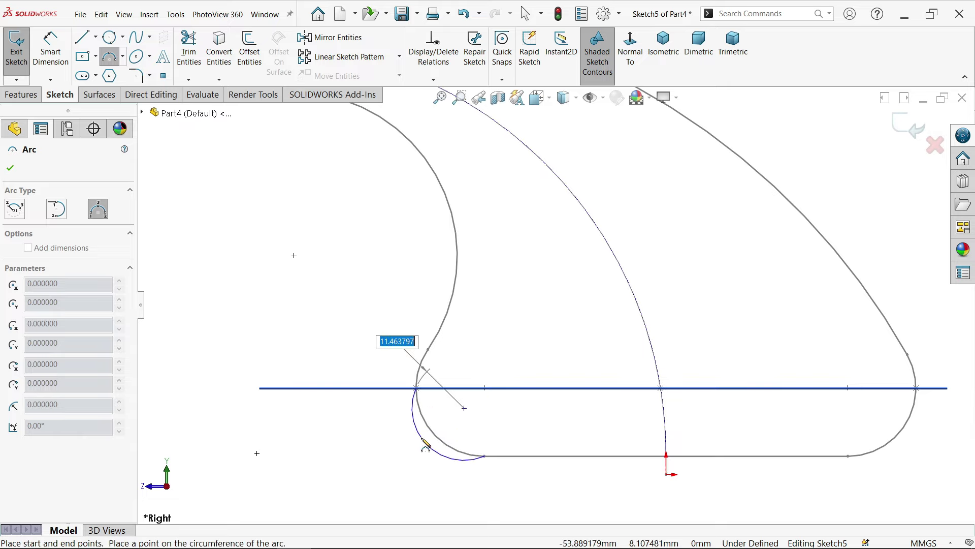
{"action": "left_click", "coordinate": [424, 443]}
{"action": "right_click", "coordinate": [374, 406]}
{"action": "left_click", "coordinate": [398, 425]}
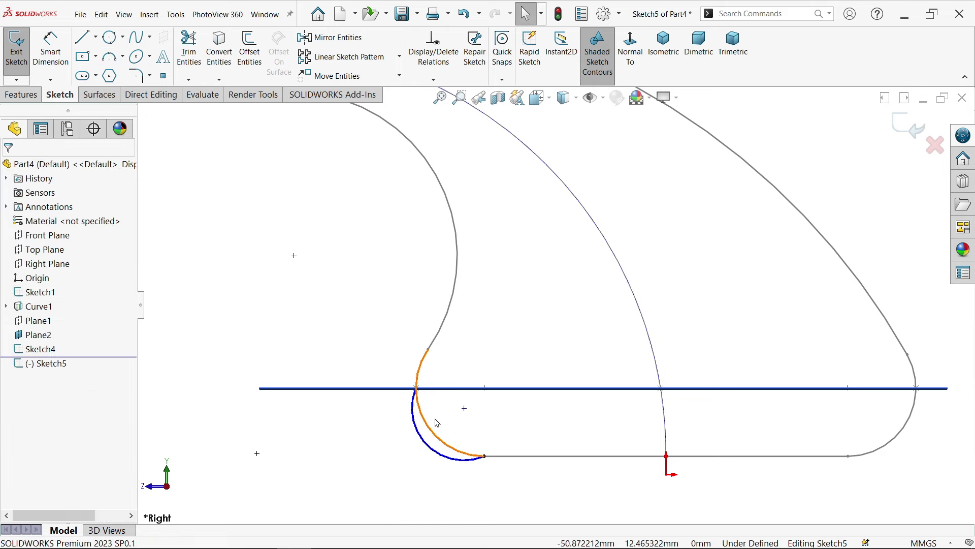
Step: Make the new arc concentric with the profile's lower front corner arc
{"action": "scroll", "coordinate": [408, 444], "scroll_direction": "down", "scroll_amount": 3}
{"action": "left_click", "coordinate": [429, 430]}
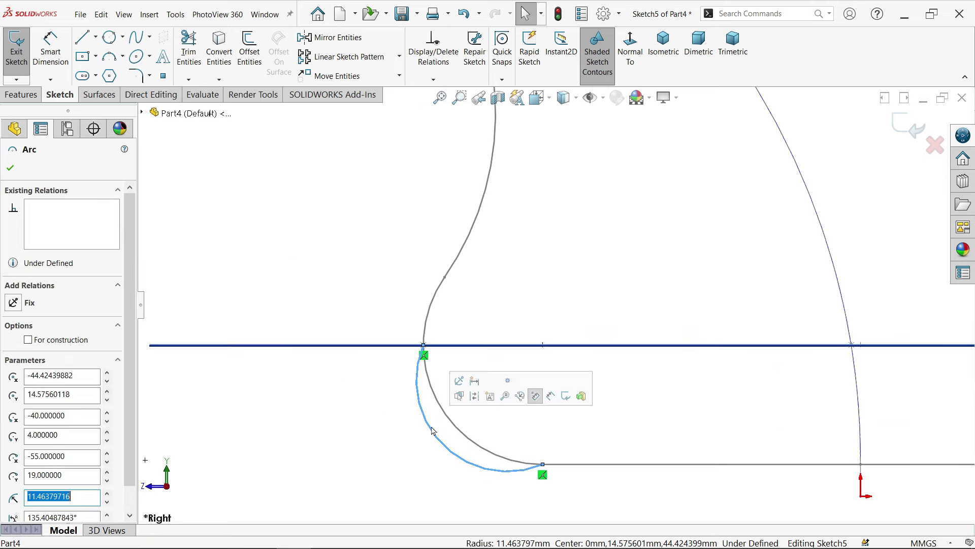
{"action": "left_click", "coordinate": [454, 428], "text": "ctrl"}
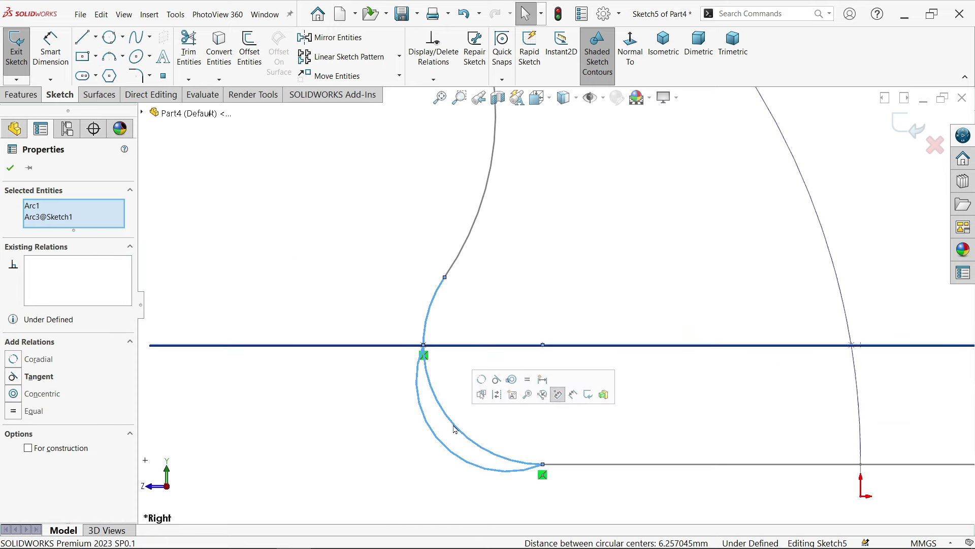
{"action": "left_click", "coordinate": [514, 384]}
{"action": "left_click", "coordinate": [391, 402]}
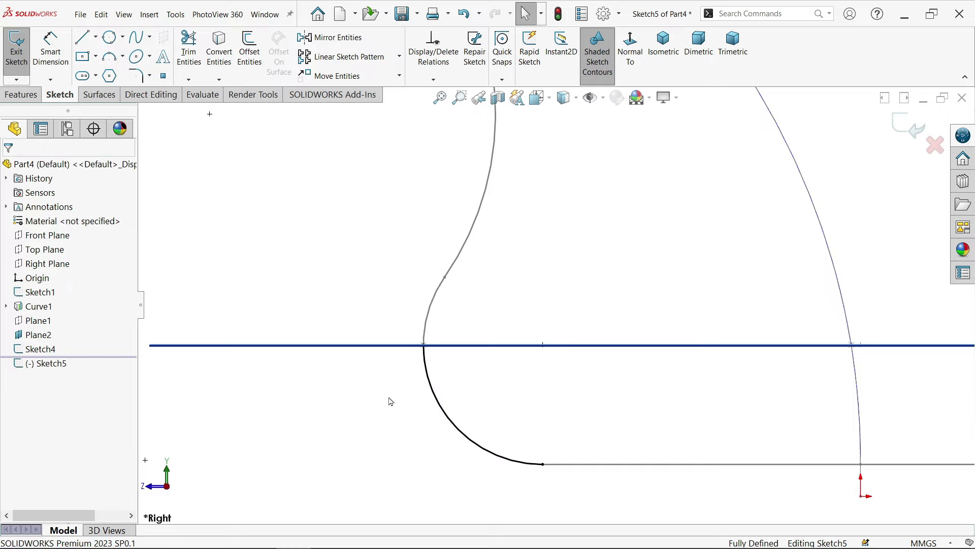
Step: Revolve the corner arc 360 degrees as a surface about the short vertical construction line at the origin
{"action": "mouse_move", "coordinate": [398, 400]}
{"action": "middle_mouse_down"}
{"action": "mouse_move", "coordinate": [416, 420]}
{"action": "mouse_move", "coordinate": [413, 444]}
{"action": "mouse_move", "coordinate": [449, 444]}
{"action": "mouse_move", "coordinate": [445, 405]}
{"action": "middle_mouse_up"}
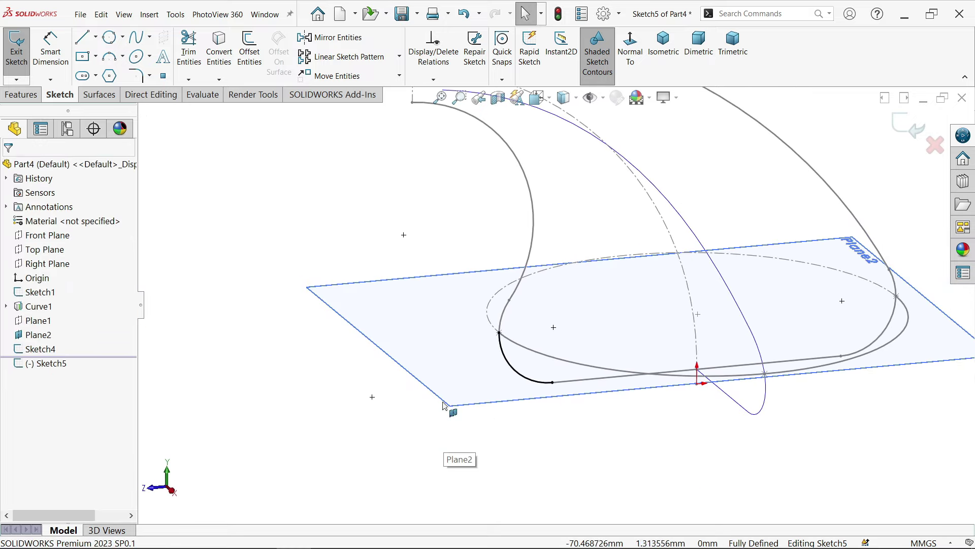
{"action": "left_click", "coordinate": [104, 95]}
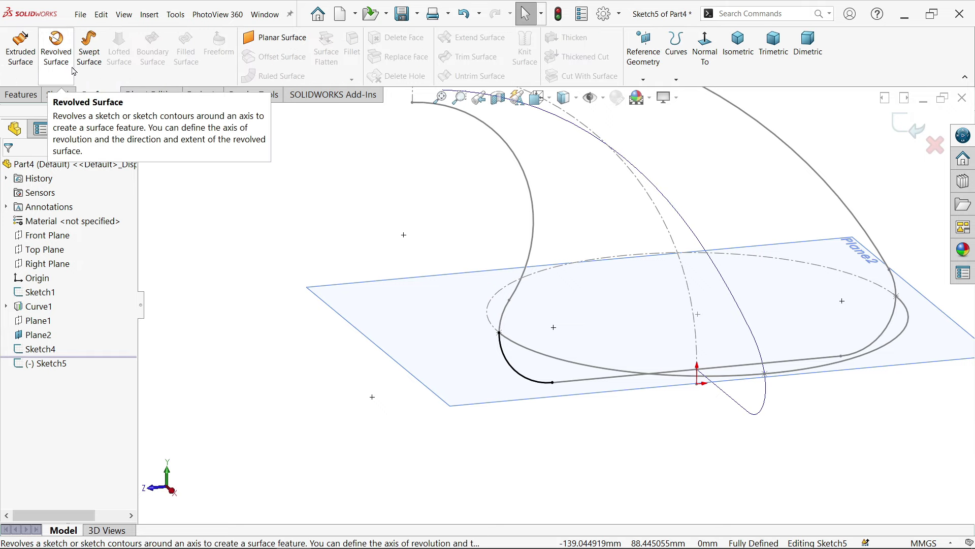
{"action": "scroll", "coordinate": [701, 370], "scroll_direction": "down", "scroll_amount": 5}
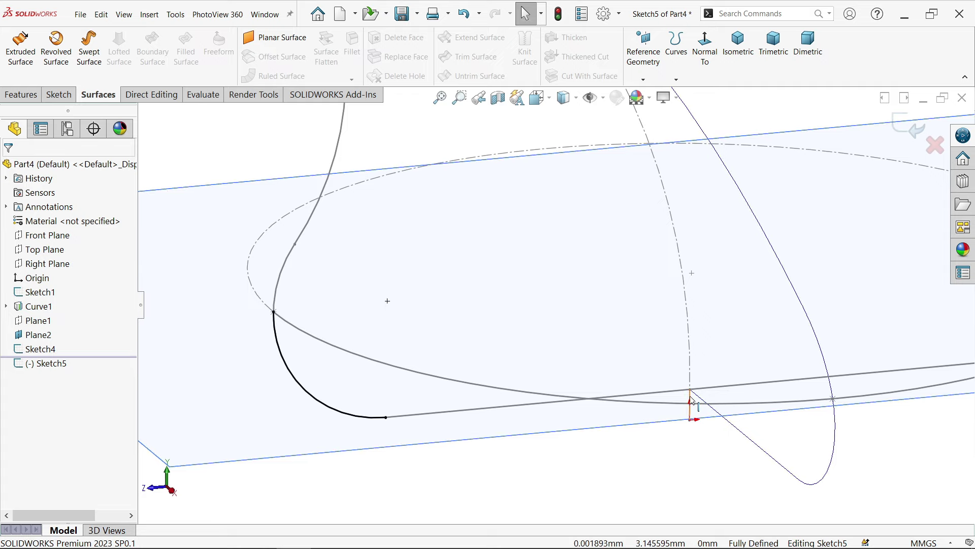
{"action": "scroll", "coordinate": [691, 399], "scroll_direction": "down", "scroll_amount": 3}
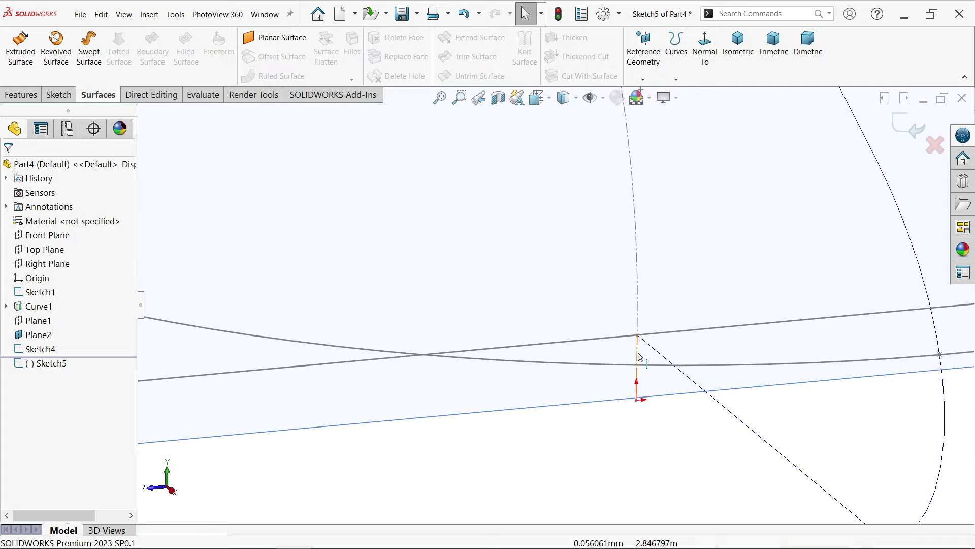
{"action": "left_click", "coordinate": [56, 51]}
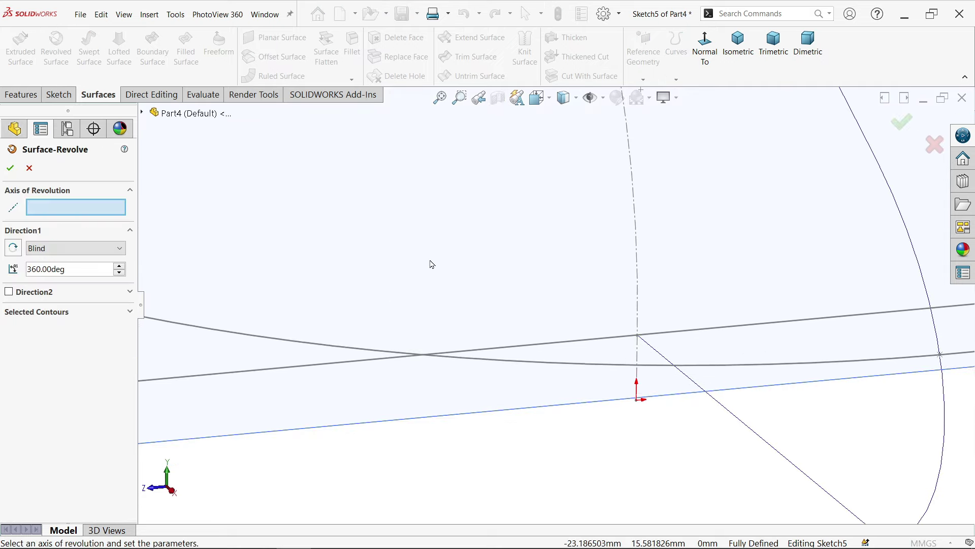
{"action": "scroll", "coordinate": [431, 264], "scroll_direction": "up", "scroll_amount": 4}
{"action": "scroll", "coordinate": [473, 287], "scroll_direction": "down", "scroll_amount": 2}
{"action": "scroll", "coordinate": [605, 319], "scroll_direction": "down", "scroll_amount": 5}
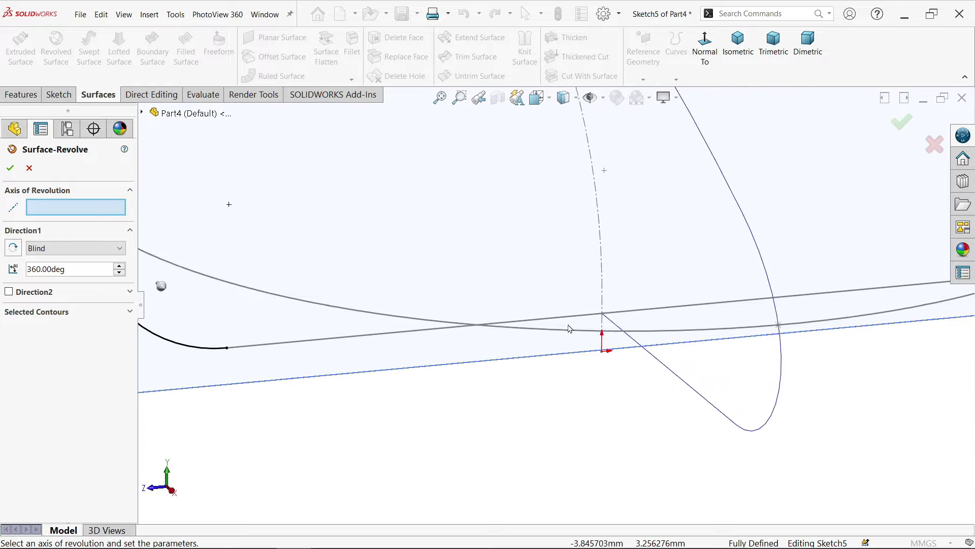
{"action": "left_click", "coordinate": [606, 318]}
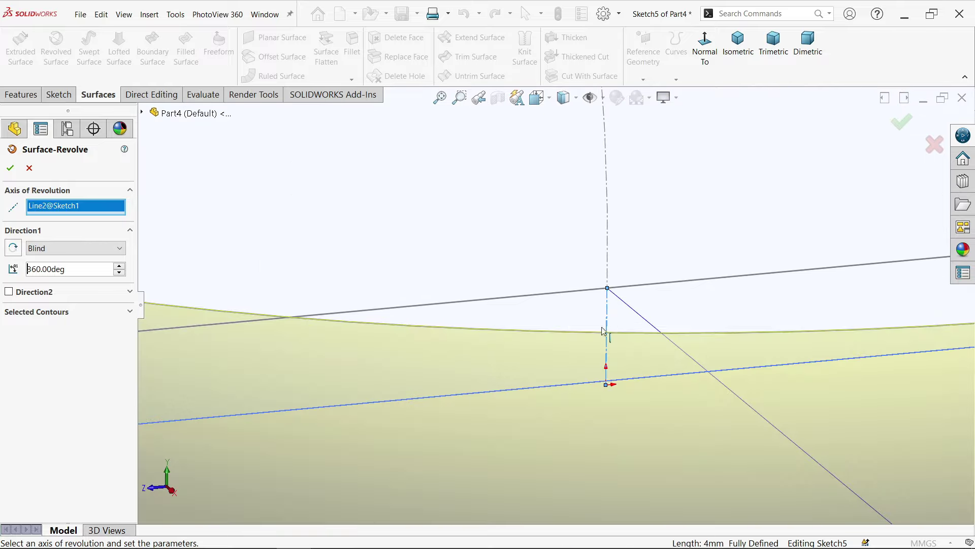
{"action": "scroll", "coordinate": [585, 336], "scroll_direction": "up", "scroll_amount": 5}
{"action": "mouse_move", "coordinate": [534, 363]}
{"action": "middle_mouse_down"}
{"action": "mouse_move", "coordinate": [538, 388]}
{"action": "mouse_move", "coordinate": [530, 379]}
{"action": "middle_mouse_up"}
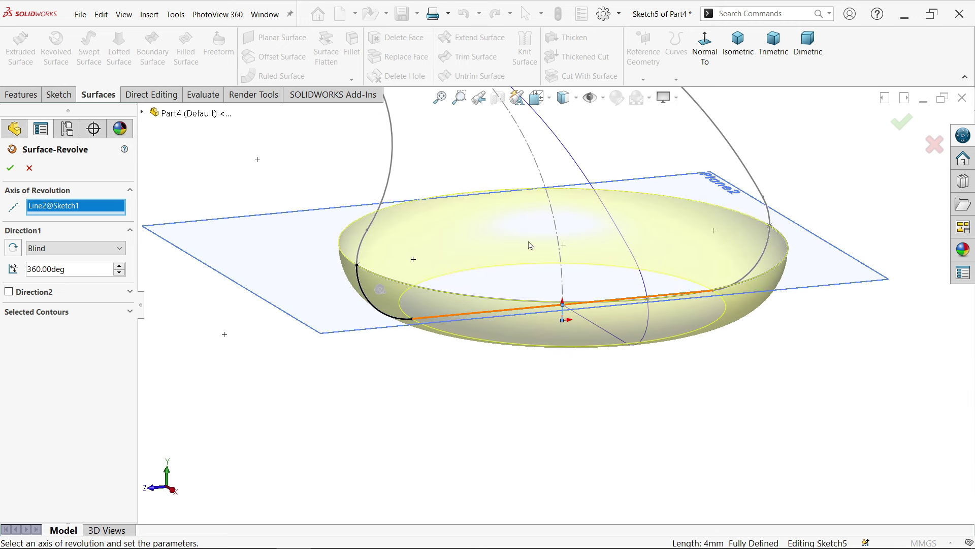
{"action": "scroll", "coordinate": [544, 212], "scroll_direction": "down", "scroll_amount": 3}
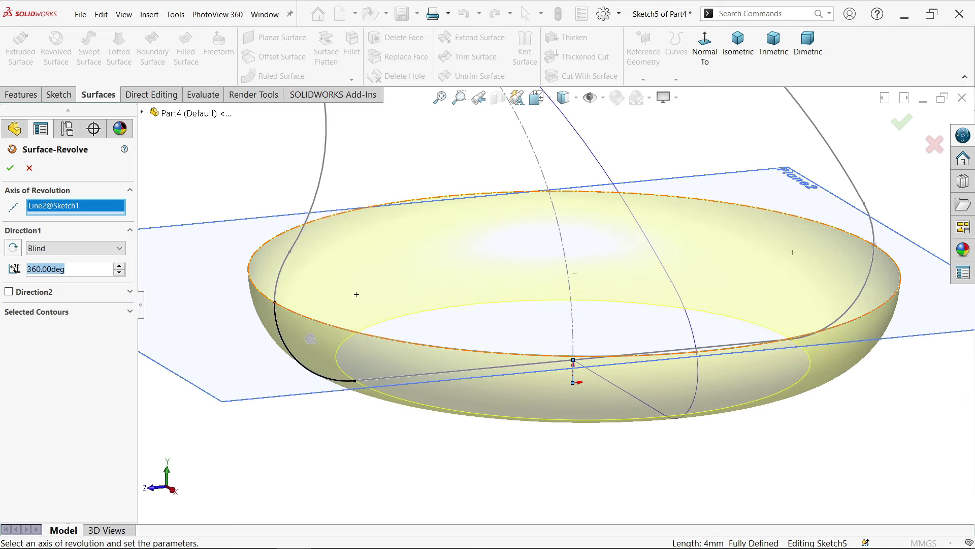
{"action": "left_click", "coordinate": [10, 169]}
{"action": "scroll", "coordinate": [491, 453], "scroll_direction": "up", "scroll_amount": 3}
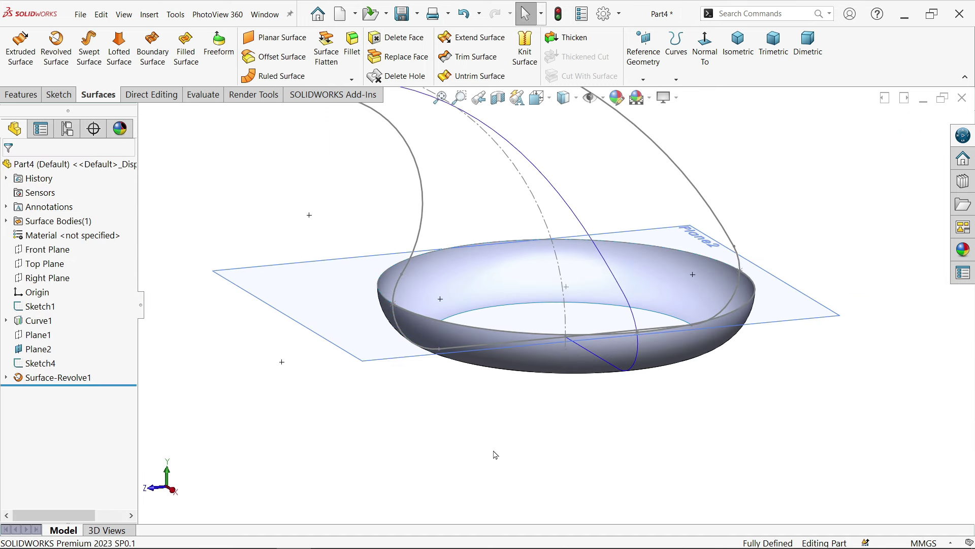
Step: Hide Plane2 around the revolved surface
{"action": "key", "text": "f"}
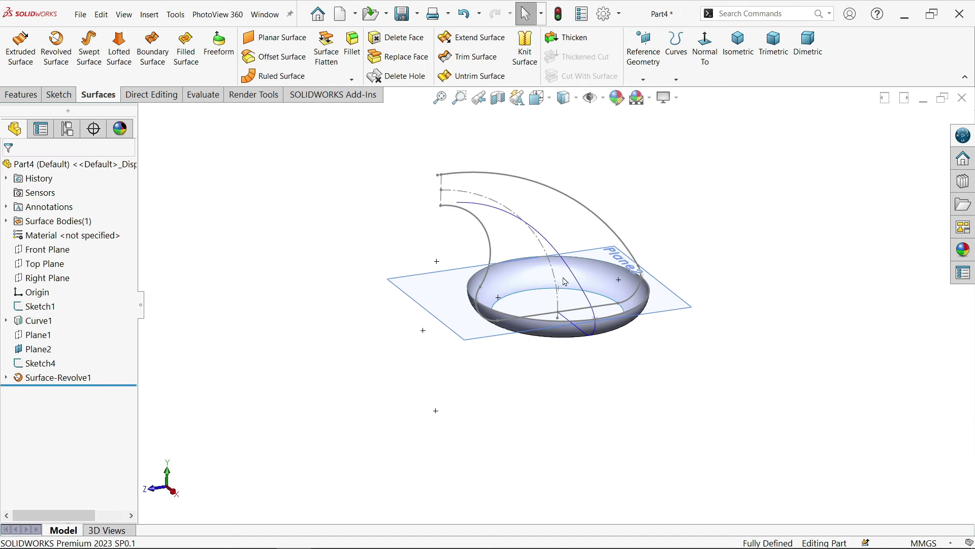
{"action": "scroll", "coordinate": [566, 281], "scroll_direction": "down", "scroll_amount": 3}
{"action": "left_click", "coordinate": [743, 342]}
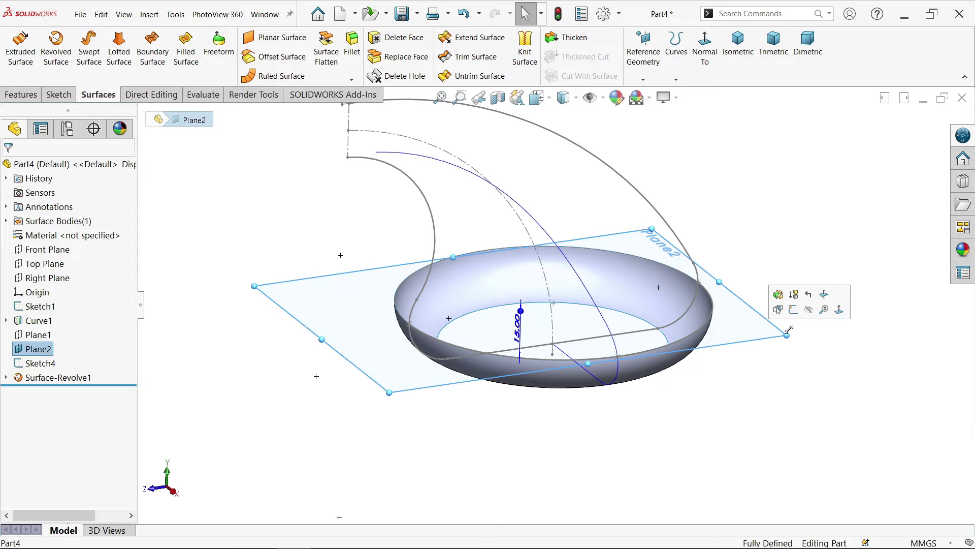
{"action": "left_click", "coordinate": [809, 309]}
Step: Create a reference plane parallel to the Front Plane, through the upper endpoint of the profile's dash-dot centre arc
{"action": "mouse_move", "coordinate": [808, 320]}
{"action": "middle_mouse_down"}
{"action": "mouse_move", "coordinate": [771, 348]}
{"action": "mouse_move", "coordinate": [707, 310]}
{"action": "mouse_move", "coordinate": [725, 338]}
{"action": "middle_mouse_up"}
{"action": "scroll", "coordinate": [534, 196], "scroll_direction": "down", "scroll_amount": 3}
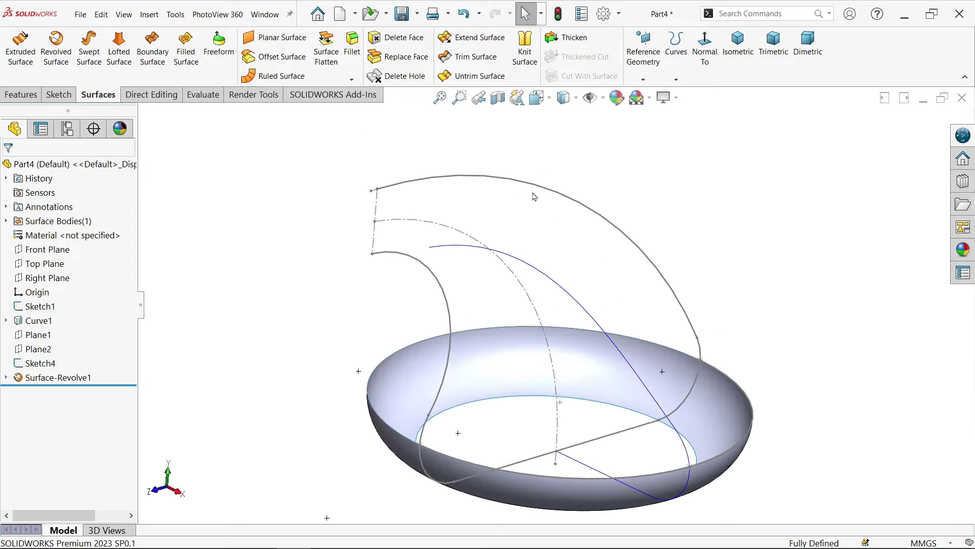
{"action": "left_click", "coordinate": [644, 80]}
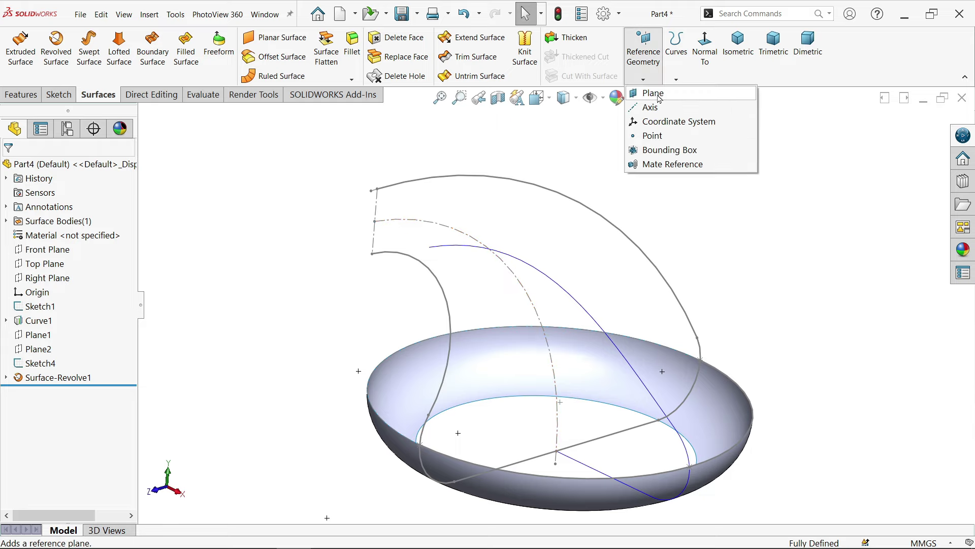
{"action": "left_click", "coordinate": [654, 93]}
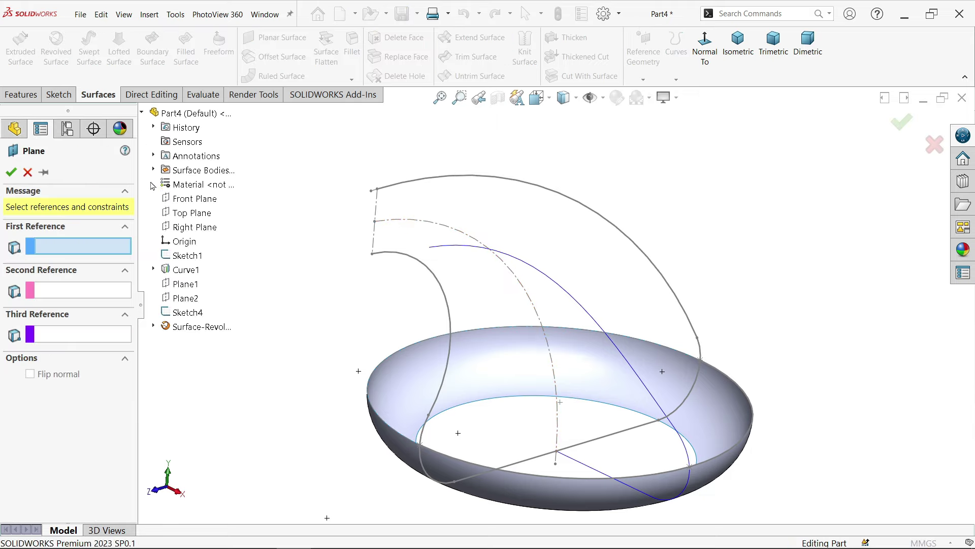
{"action": "left_click", "coordinate": [177, 200]}
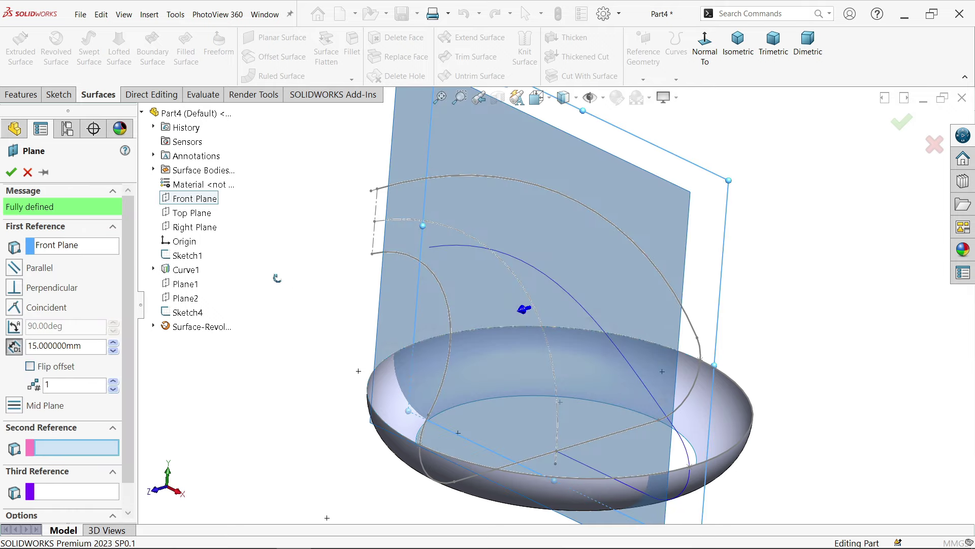
{"action": "middle_click_drag", "start_coordinate": [279, 276], "coordinate": [288, 274]}
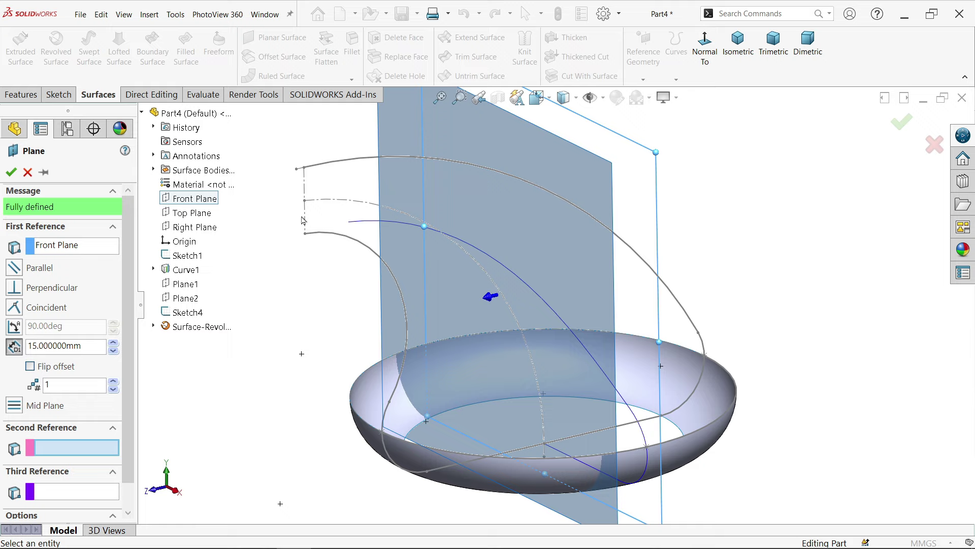
{"action": "left_click", "coordinate": [305, 201]}
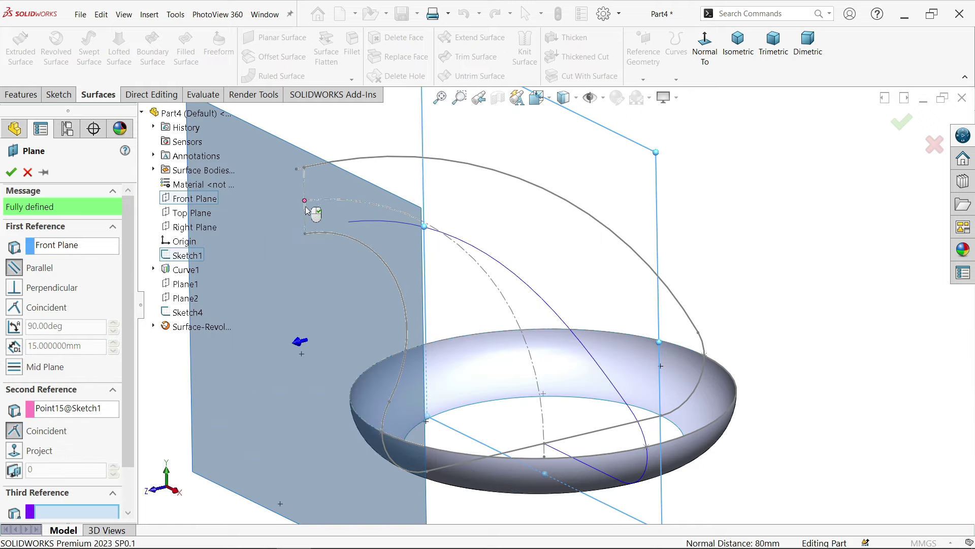
{"action": "mouse_move", "coordinate": [311, 212]}
{"action": "middle_mouse_down"}
{"action": "mouse_move", "coordinate": [469, 224]}
{"action": "mouse_move", "coordinate": [621, 219]}
{"action": "mouse_move", "coordinate": [534, 219]}
{"action": "middle_mouse_up"}
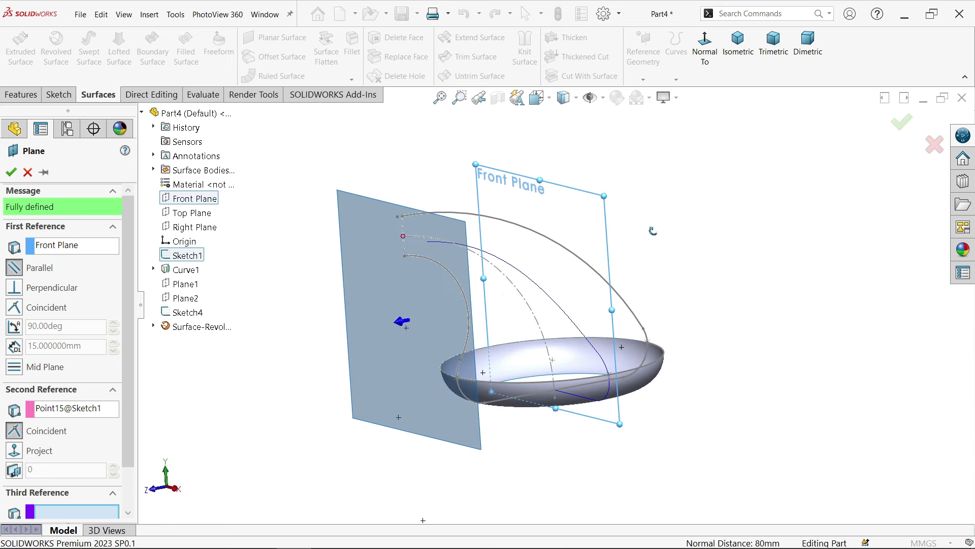
{"action": "left_click", "coordinate": [10, 173]}
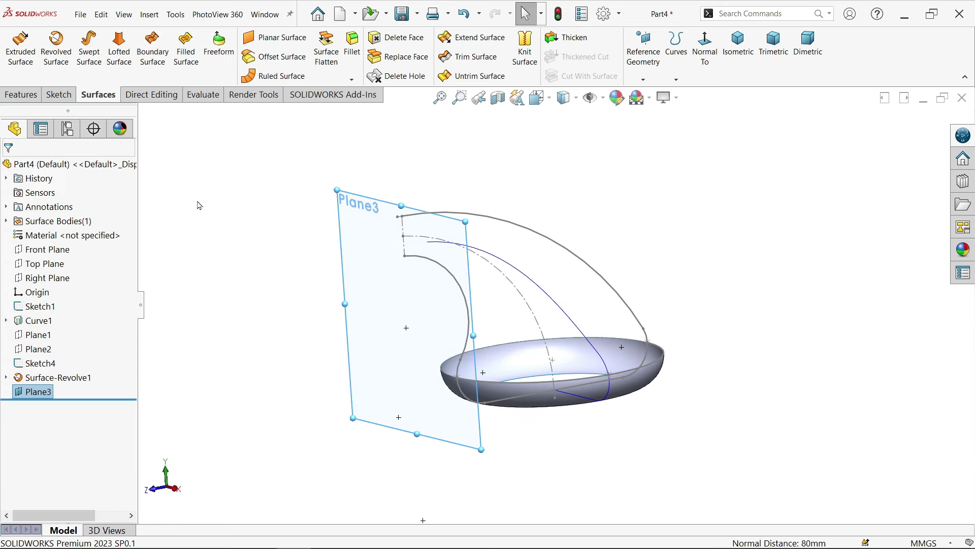
Step: Sketch a horizontal line about 20.5 mm long on Plane3, a tangent half-circle arc of about 5.4 mm radius and a return line to the vertical profile
{"action": "left_click", "coordinate": [59, 95]}
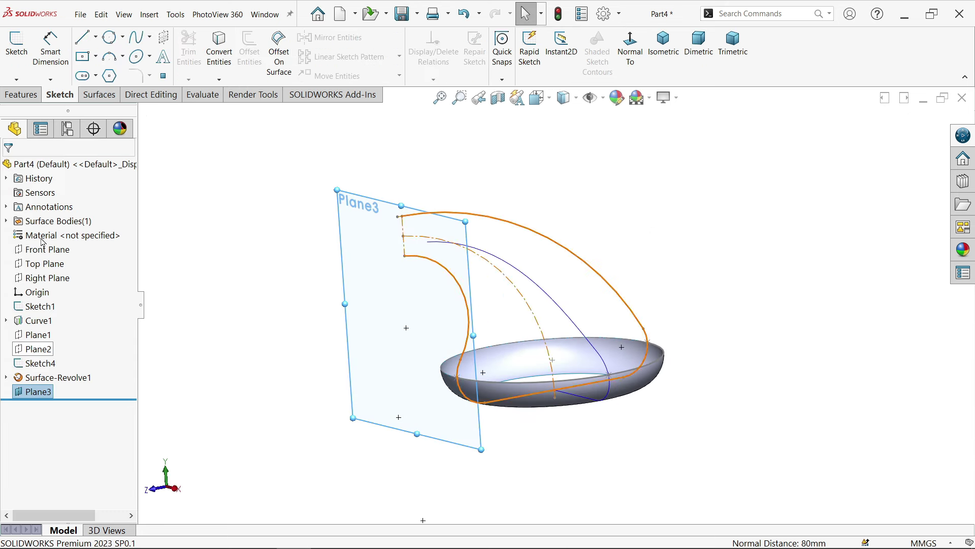
{"action": "left_click", "coordinate": [17, 51]}
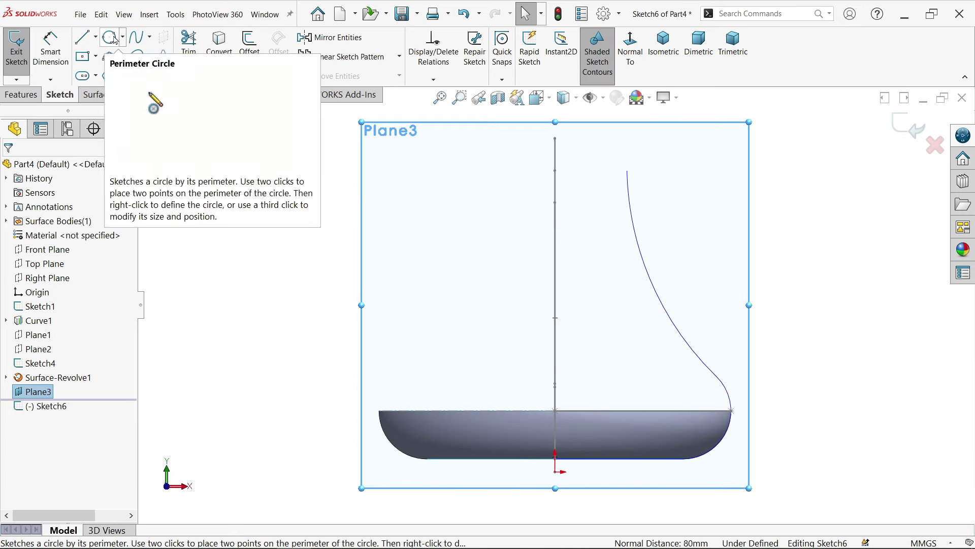
{"action": "left_click", "coordinate": [82, 37]}
{"action": "scroll", "coordinate": [581, 169], "scroll_direction": "down", "scroll_amount": 2}
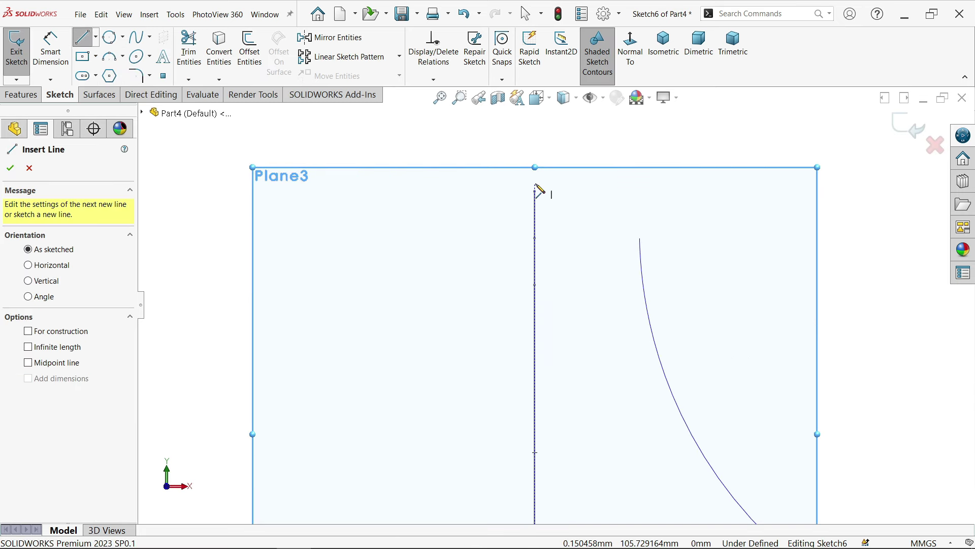
{"action": "mouse_move", "coordinate": [535, 184]}
{"action": "left_mouse_down"}
{"action": "mouse_move", "coordinate": [643, 192]}
{"action": "mouse_move", "coordinate": [630, 183]}
{"action": "left_mouse_up"}
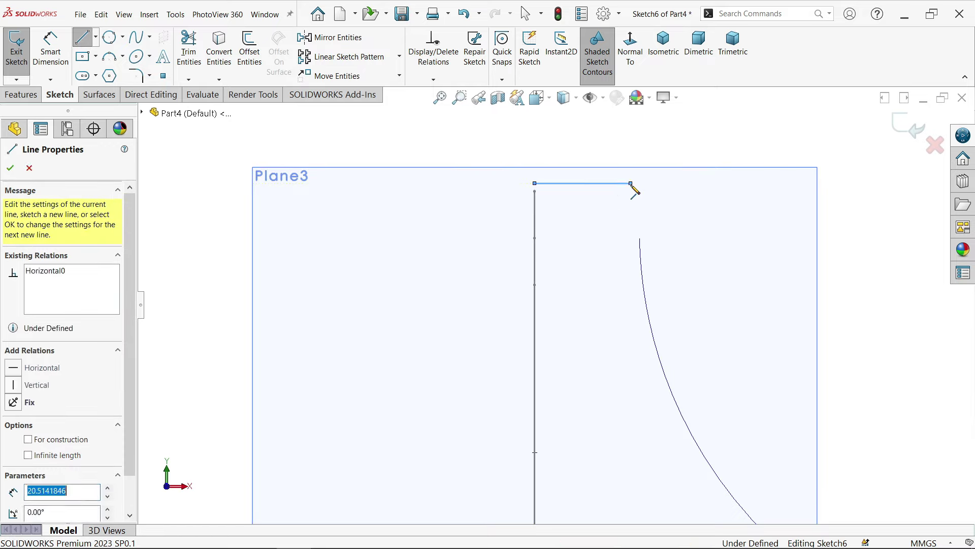
{"action": "left_click", "coordinate": [630, 233]}
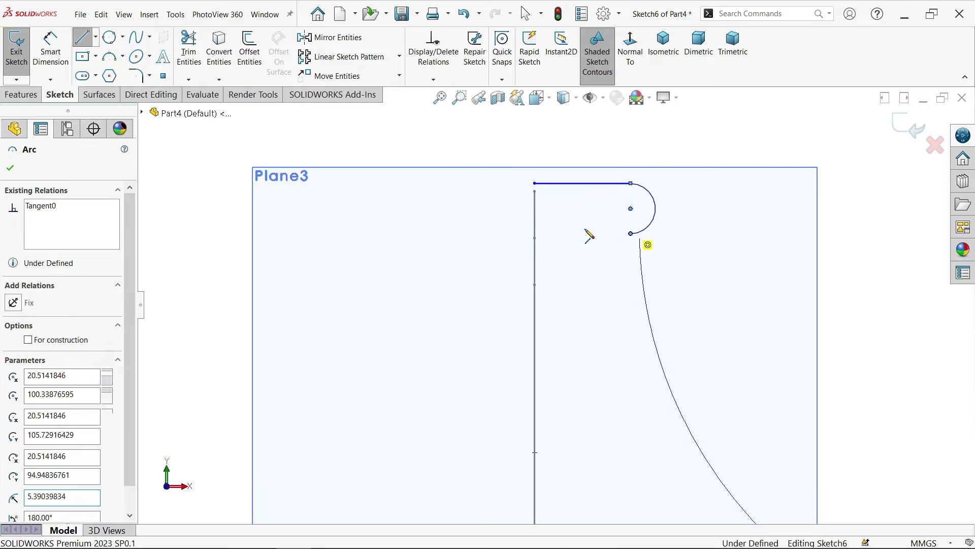
{"action": "left_click", "coordinate": [535, 234]}
{"action": "right_click", "coordinate": [551, 177]}
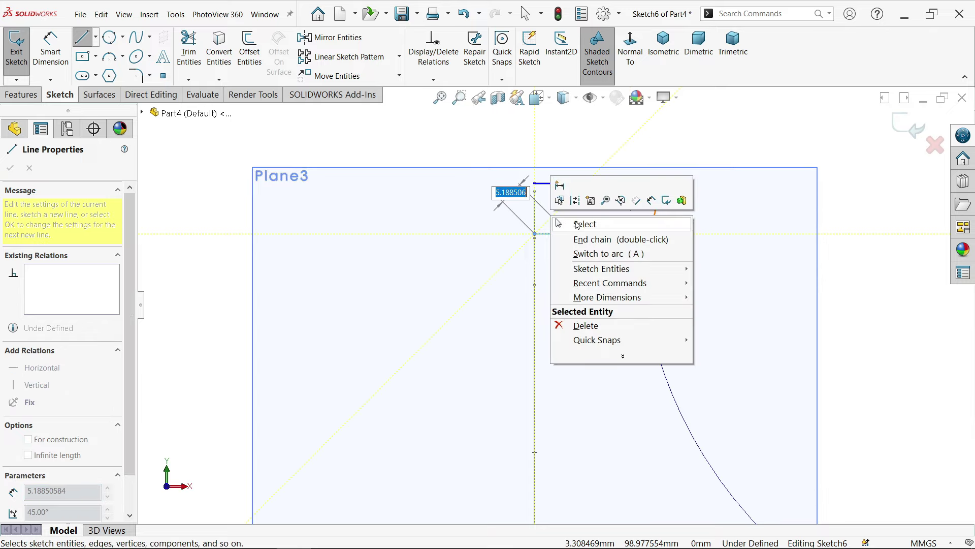
{"action": "left_click", "coordinate": [572, 222]}
{"action": "scroll", "coordinate": [608, 196], "scroll_direction": "up", "scroll_amount": 3}
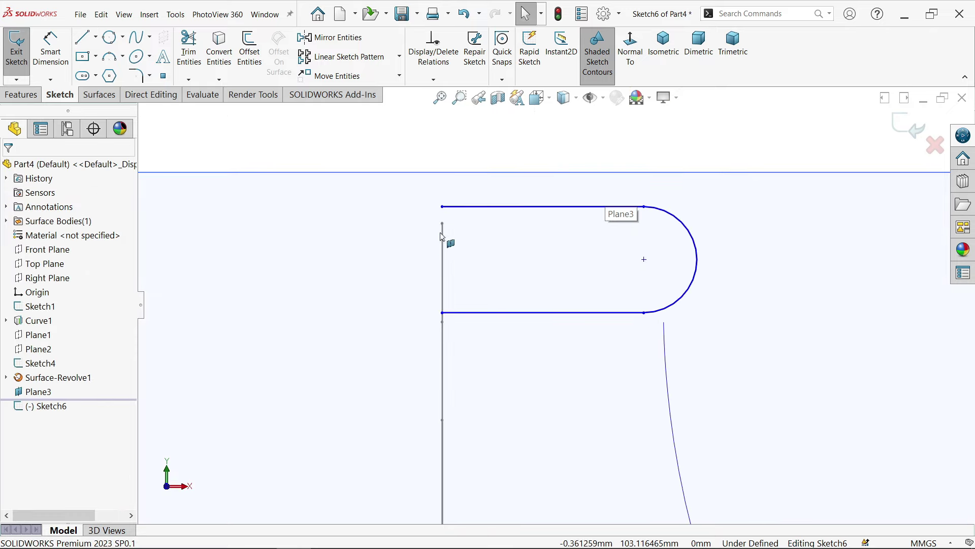
Step: Dimension the upper horizontal line's height above the origin as 104 mm
{"action": "scroll", "coordinate": [441, 237], "scroll_direction": "down", "scroll_amount": 5}
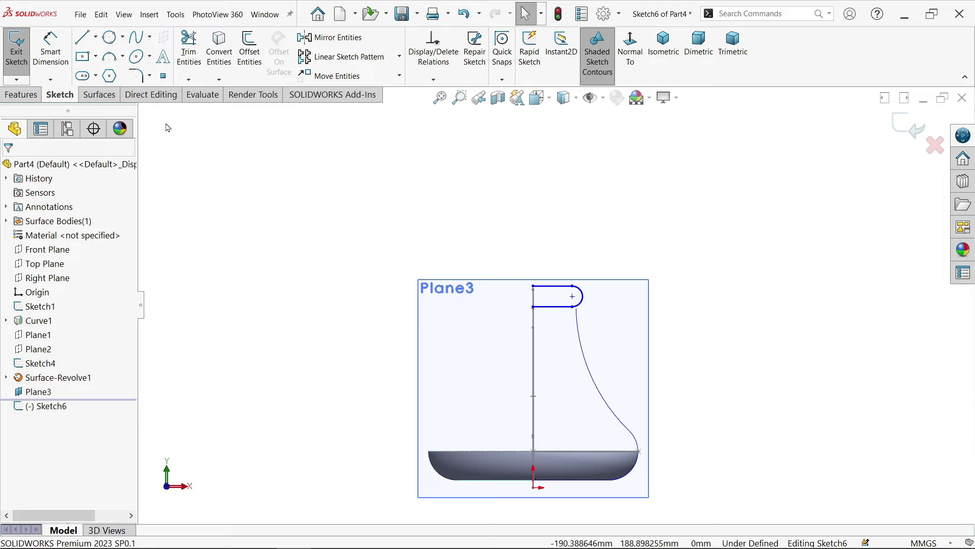
{"action": "key", "text": "d"}
{"action": "left_click", "coordinate": [549, 292]}
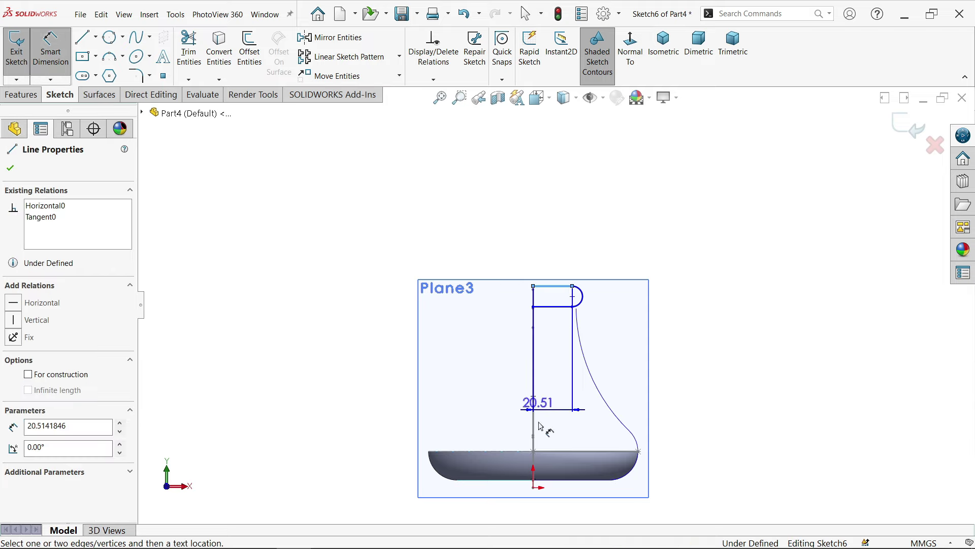
{"action": "left_click", "coordinate": [534, 488]}
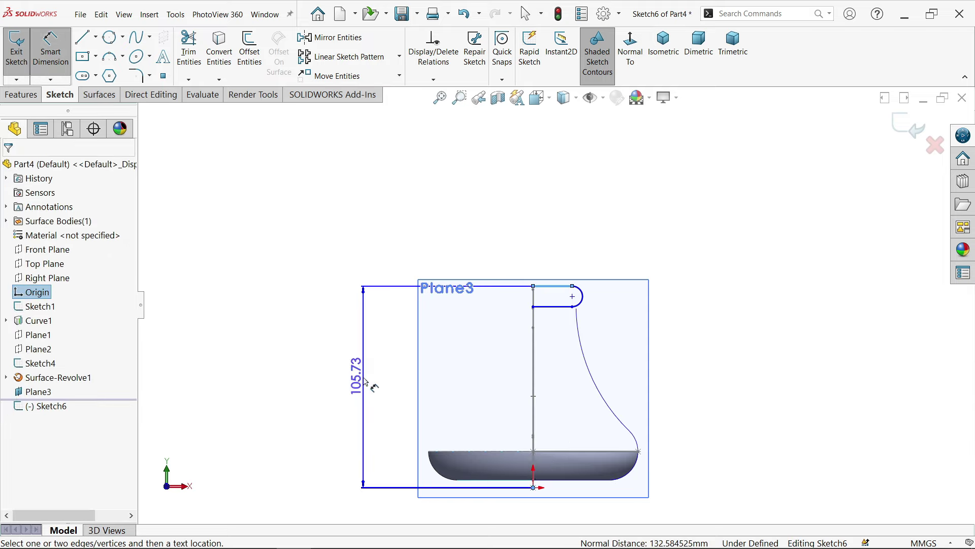
{"action": "left_click", "coordinate": [367, 381]}
{"action": "type", "text": "104"}
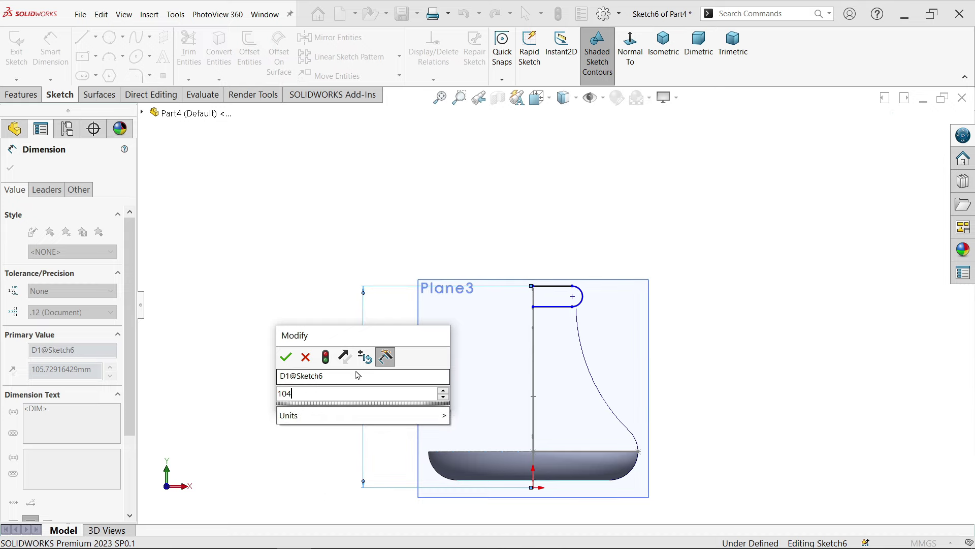
{"action": "left_click", "coordinate": [286, 356]}
Step: Dimension the distance between the two horizontal lines as 20 mm
{"action": "scroll", "coordinate": [571, 297], "scroll_direction": "down", "scroll_amount": 5}
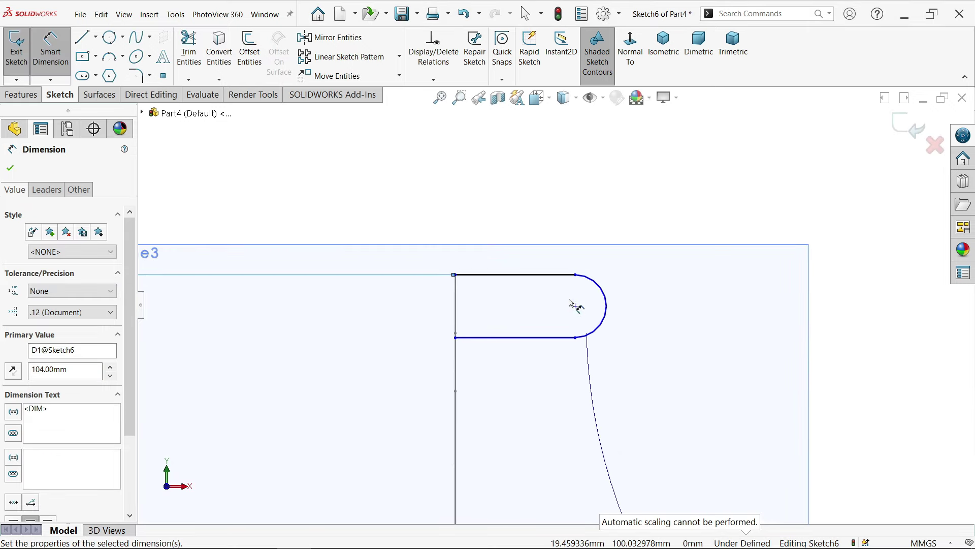
{"action": "left_click", "coordinate": [561, 271]}
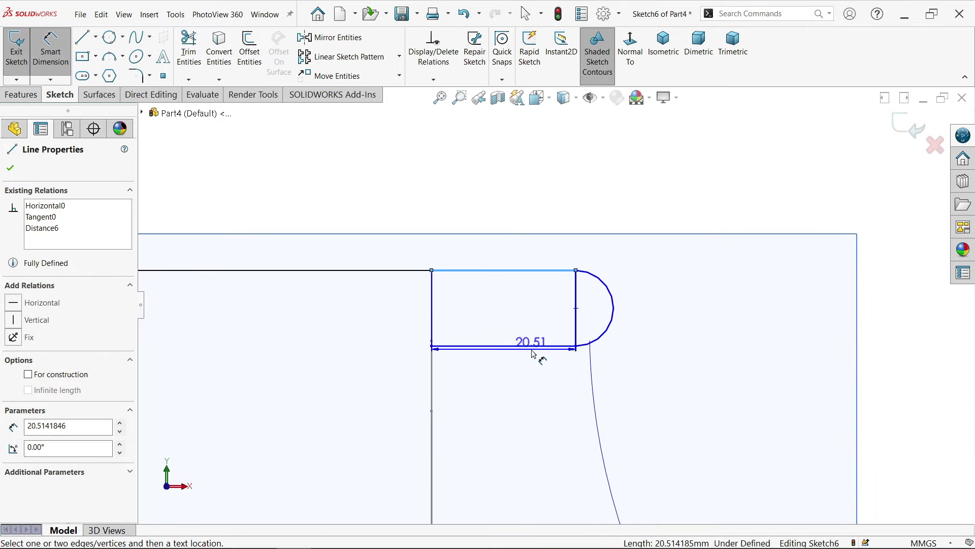
{"action": "left_click", "coordinate": [538, 346]}
{"action": "left_click", "coordinate": [684, 321]}
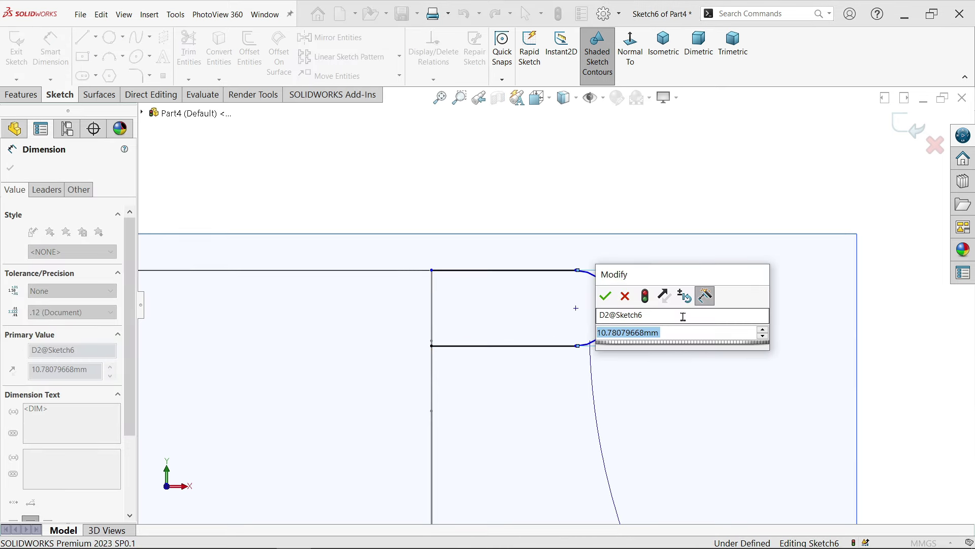
{"action": "type", "text": "10"}
{"action": "key", "text": "Escape"}
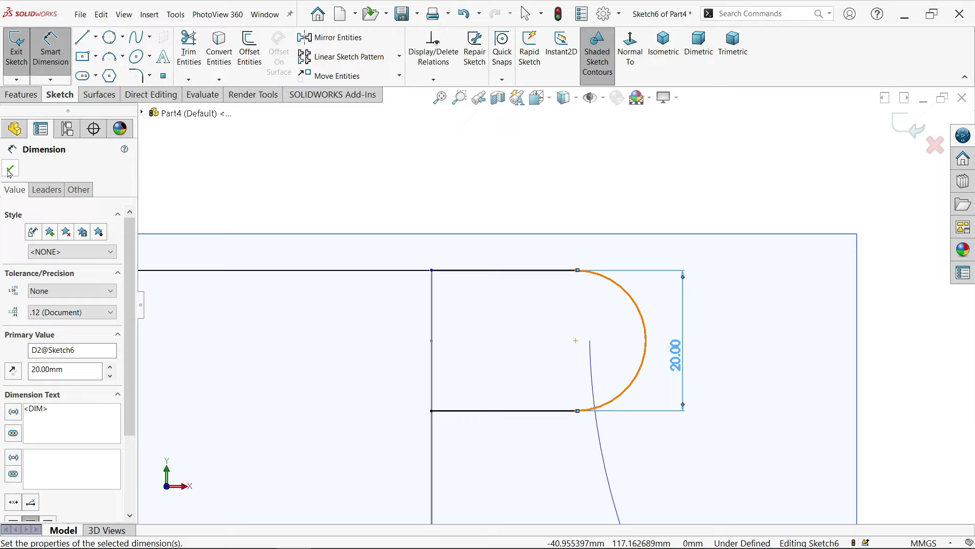
{"action": "left_click", "coordinate": [432, 270]}
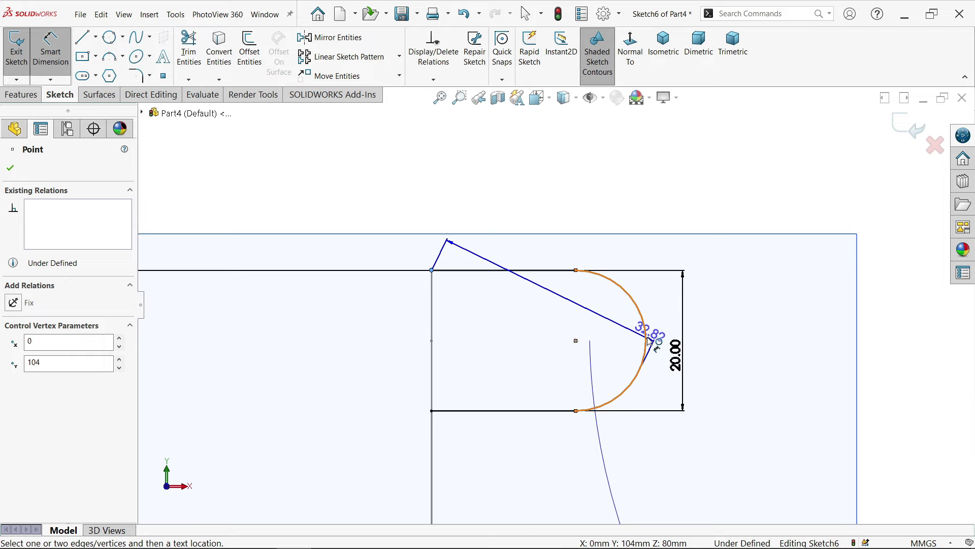
{"action": "key", "text": "Escape"}
{"action": "key", "text": "Escape"}
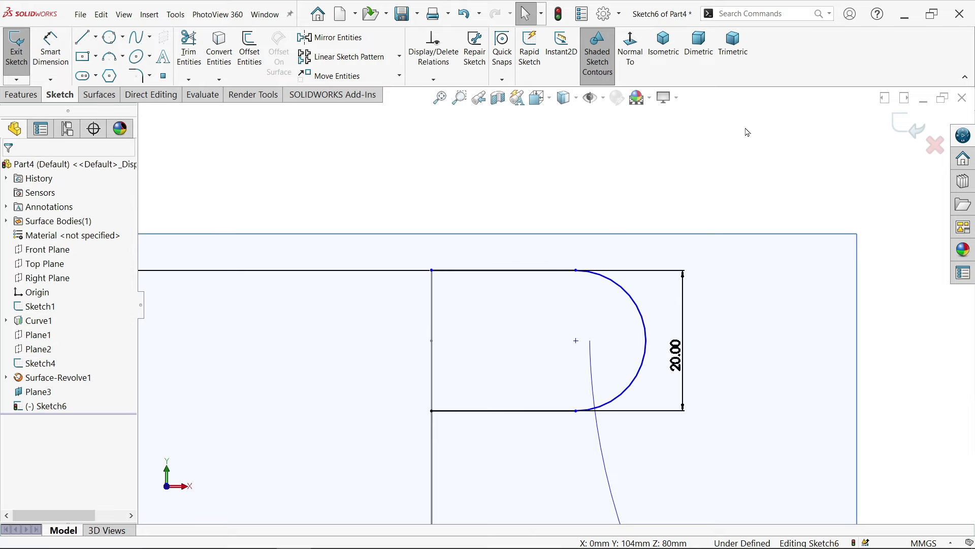
Step: Split the end arc at its outermost midpoint with Split Entities
{"action": "left_click", "coordinate": [722, 14]}
{"action": "type", "text": "s"}
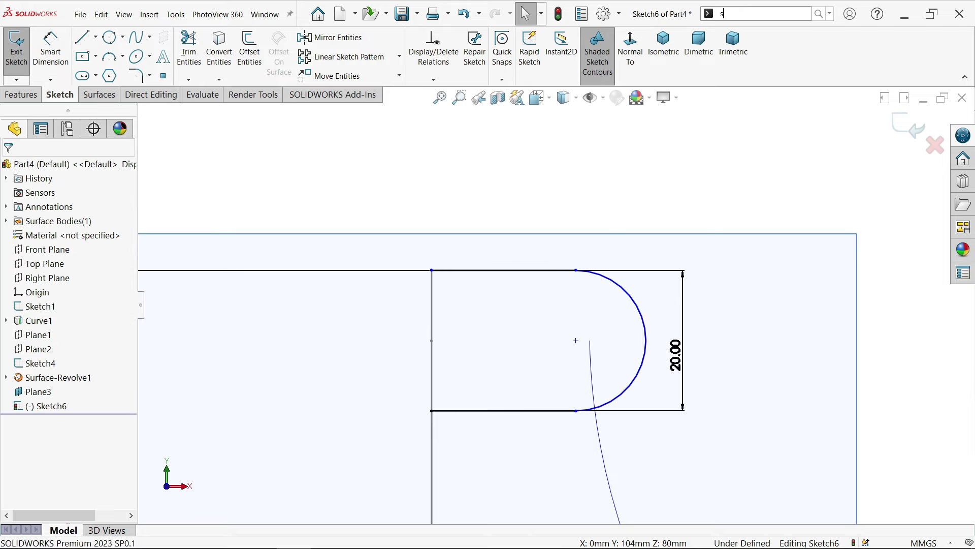
{"action": "type", "text": "plit"}
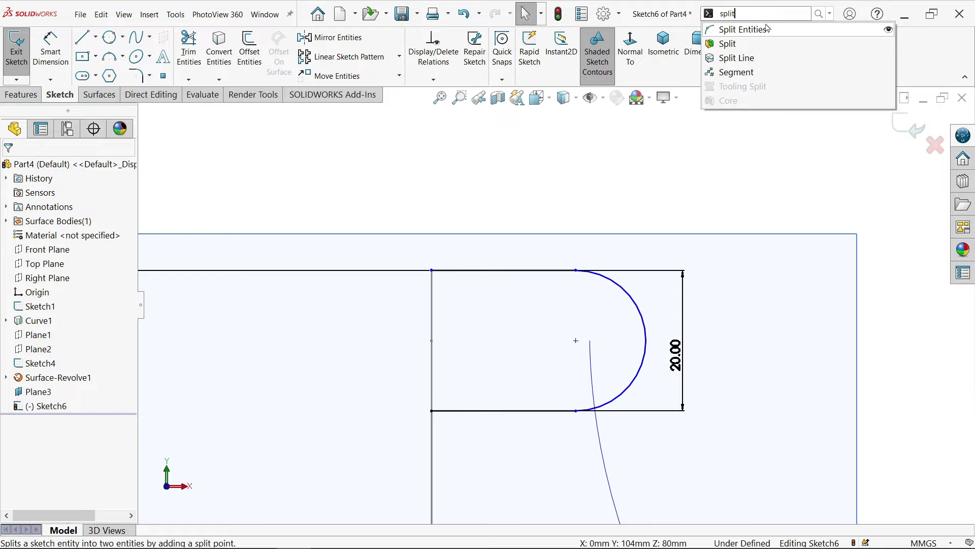
{"action": "left_click", "coordinate": [743, 30]}
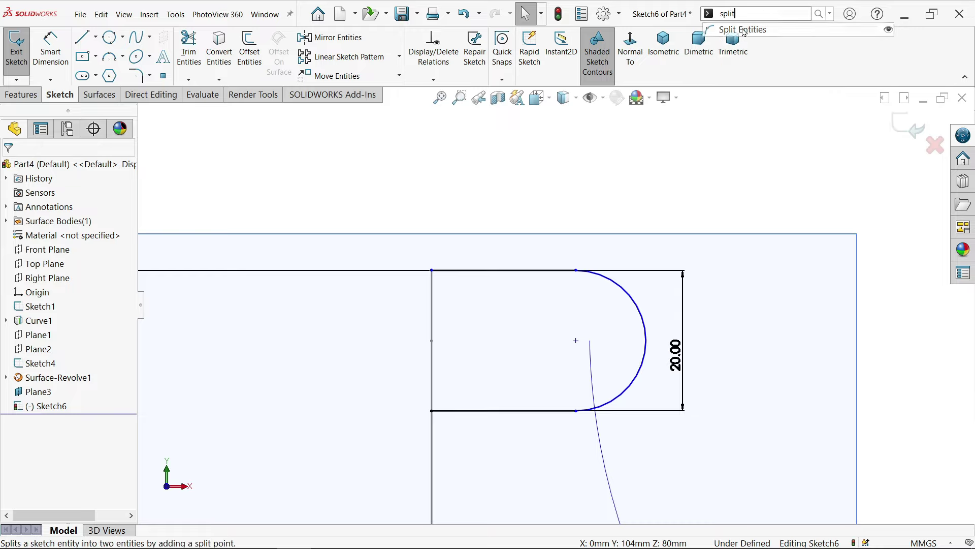
{"action": "left_click", "coordinate": [646, 340]}
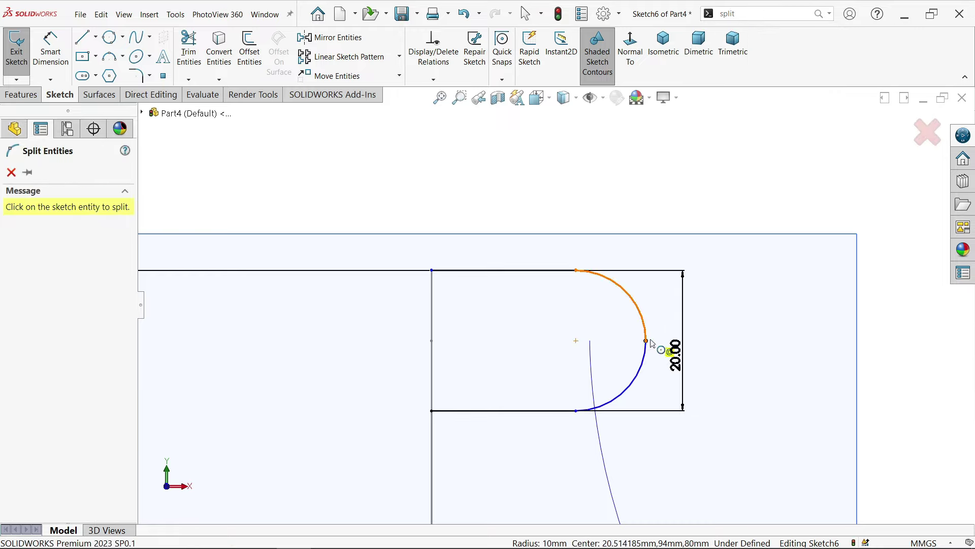
{"action": "left_click", "coordinate": [11, 172]}
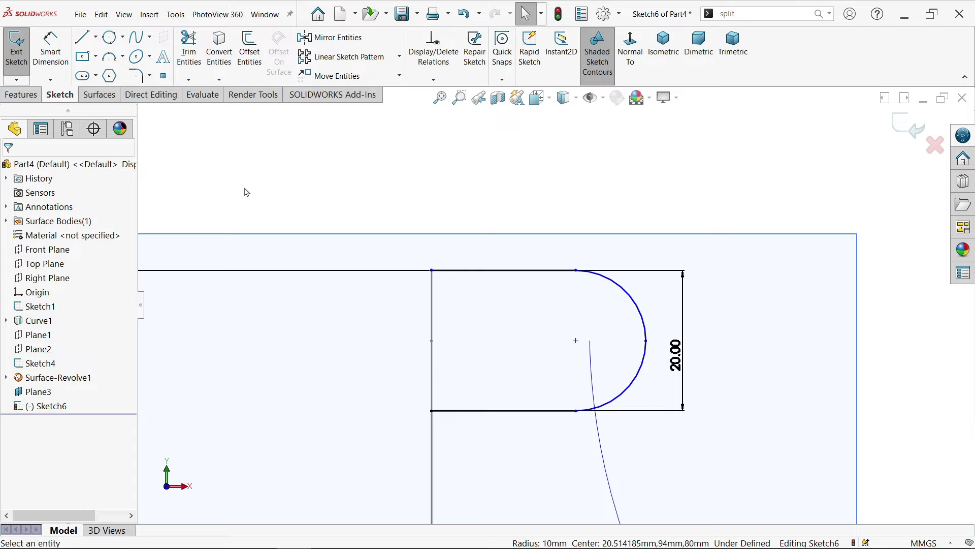
Step: Dimension the horizontal distance from the upper line's inner endpoint to the arc's split point as 45/2 mm
{"action": "left_click", "coordinate": [50, 51]}
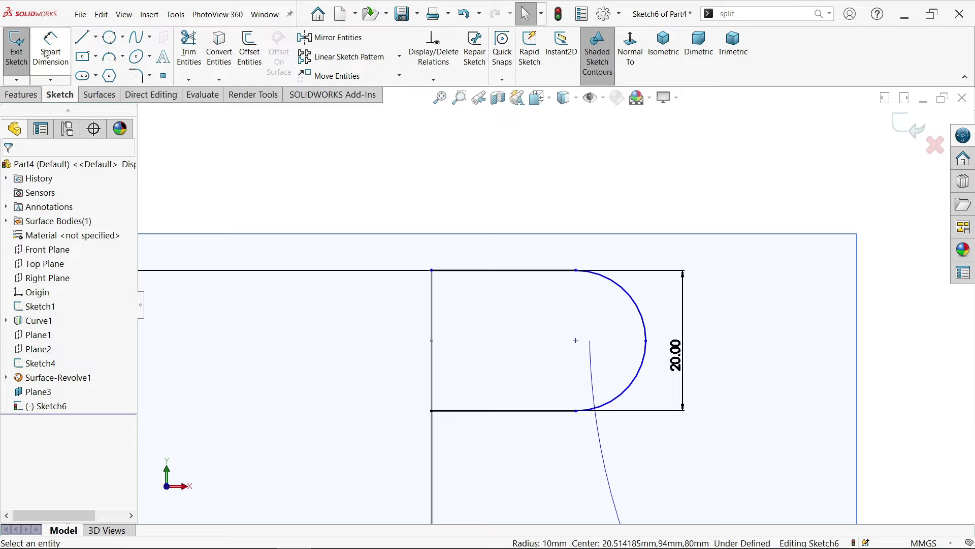
{"action": "left_click", "coordinate": [647, 342]}
{"action": "left_click", "coordinate": [431, 270]}
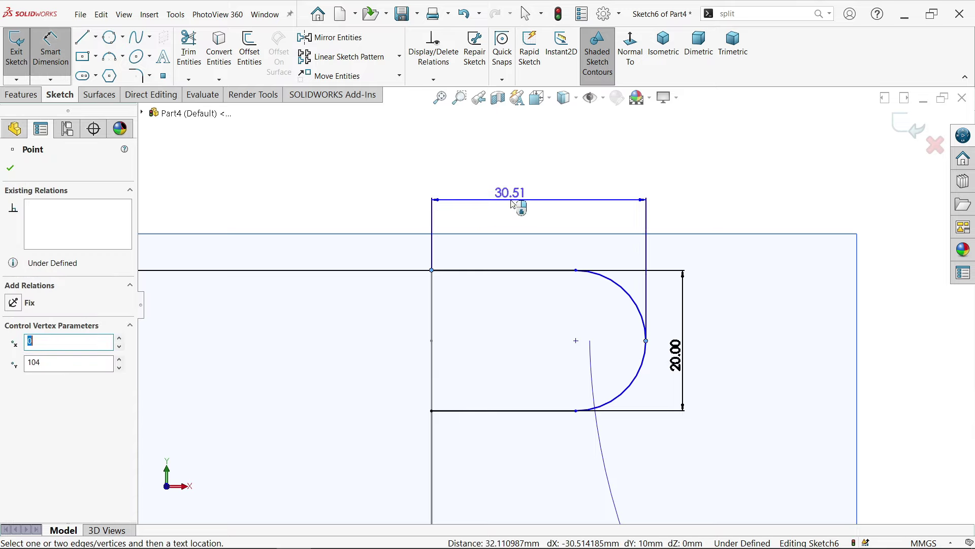
{"action": "left_click", "coordinate": [513, 201]}
{"action": "type", "text": "45/2"}
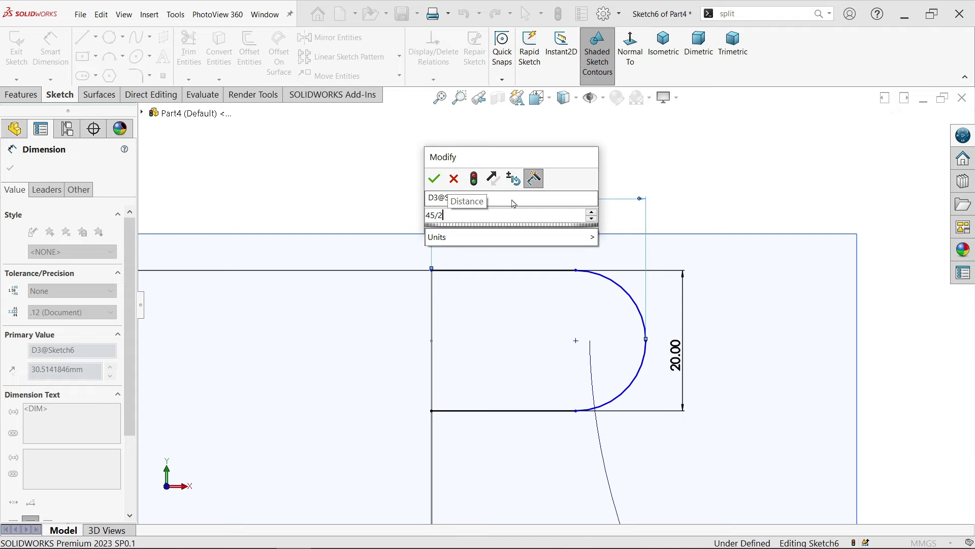
{"action": "key", "text": "Return"}
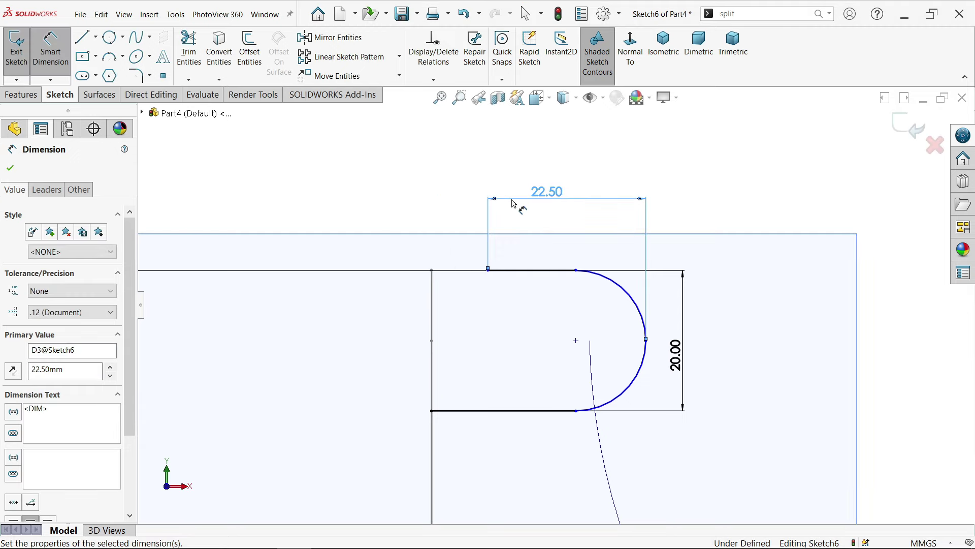
{"action": "left_click", "coordinate": [11, 168]}
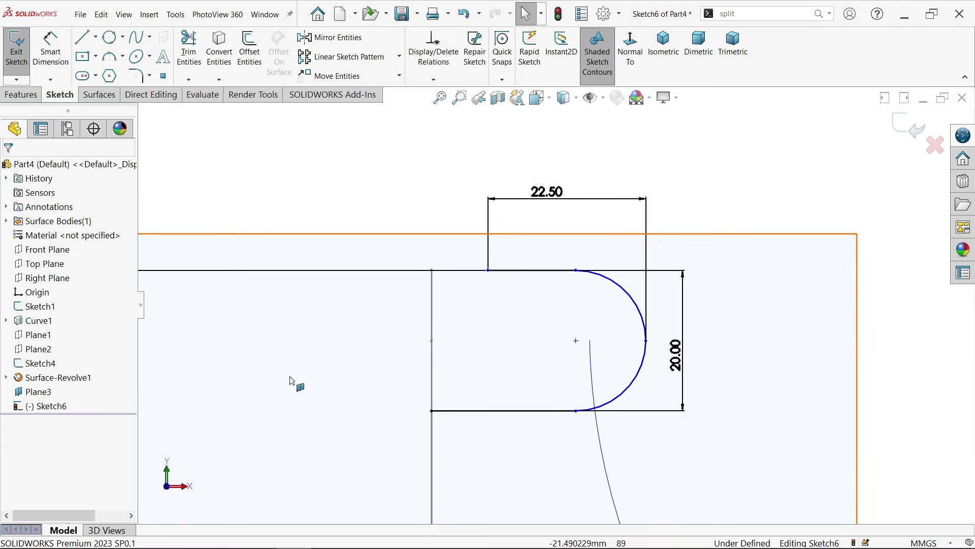
Step: Align the inner endpoints of the upper and lower horizontal lines with a Vertical relation
{"action": "left_click", "coordinate": [433, 410]}
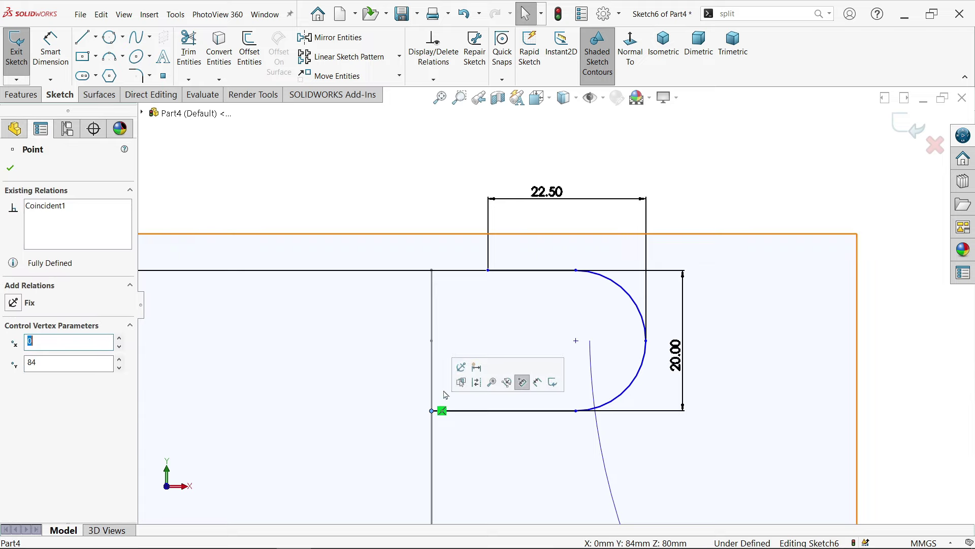
{"action": "left_click", "coordinate": [488, 270], "text": "ctrl"}
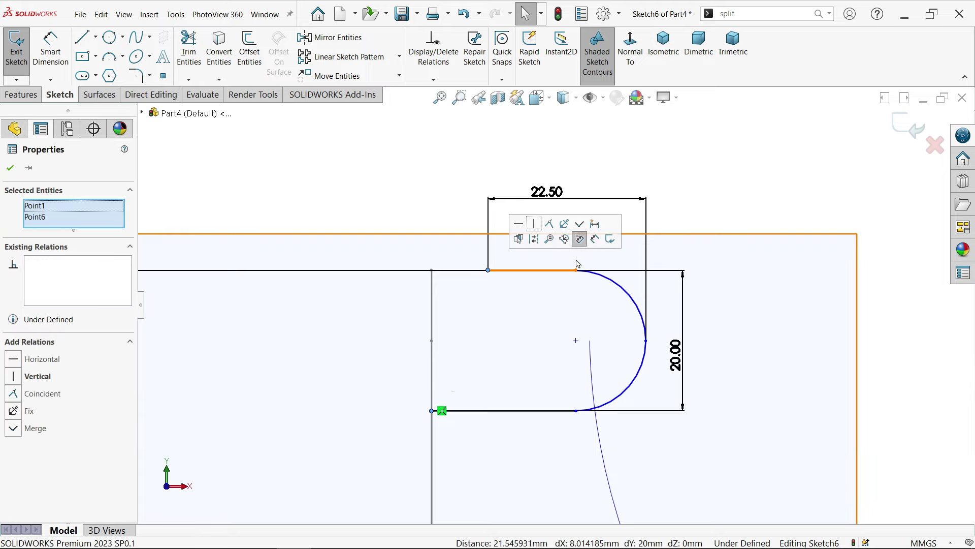
{"action": "left_click", "coordinate": [538, 229]}
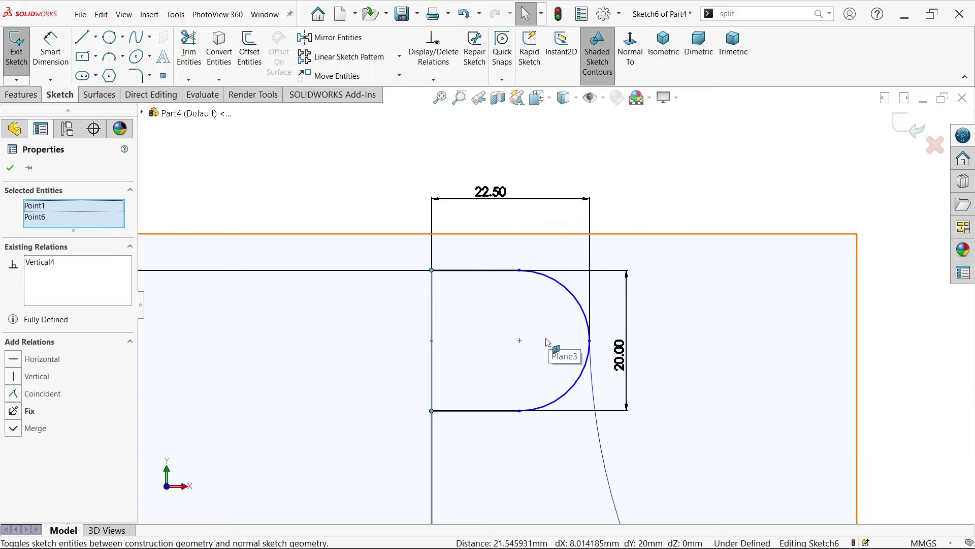
Step: Add a Vertical relation between the end arc's center point and its upper and lower endpoints
{"action": "scroll", "coordinate": [546, 375], "scroll_direction": "up", "scroll_amount": 3}
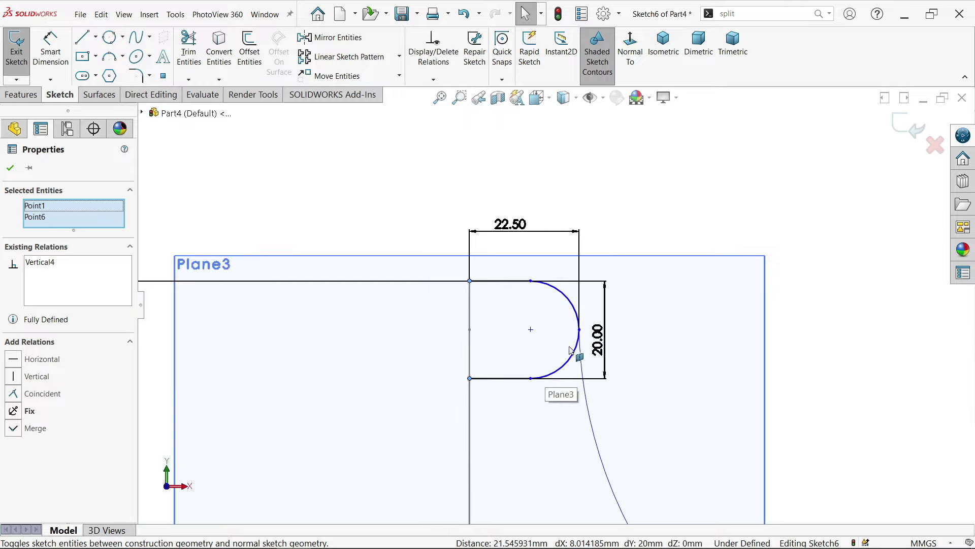
{"action": "scroll", "coordinate": [581, 331], "scroll_direction": "down", "scroll_amount": 3}
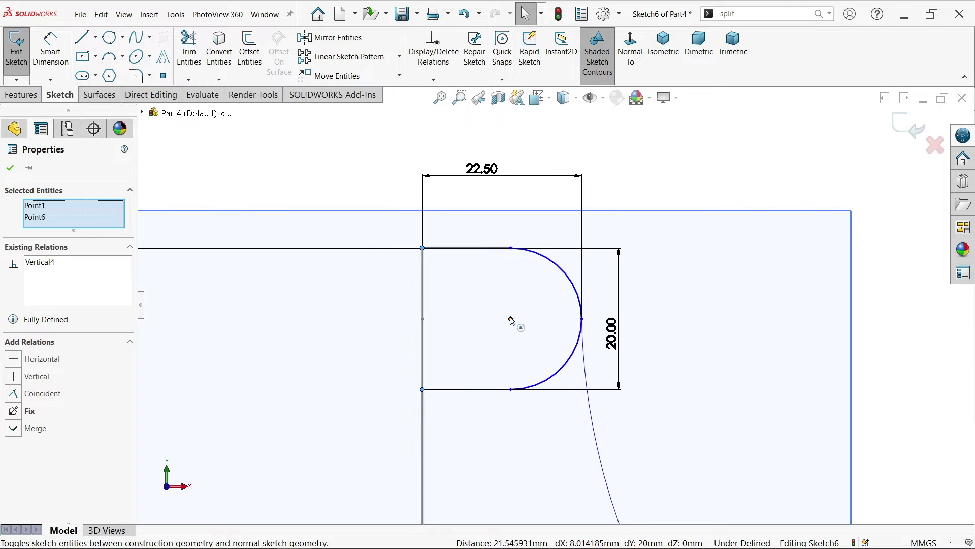
{"action": "left_click", "coordinate": [512, 320]}
{"action": "left_click", "coordinate": [511, 249], "text": "ctrl"}
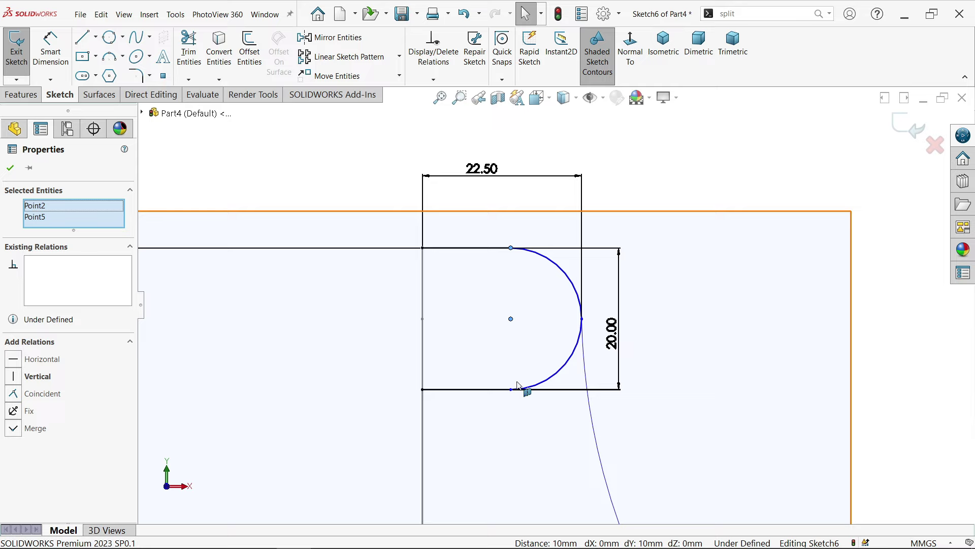
{"action": "left_click", "coordinate": [511, 389], "text": "ctrl"}
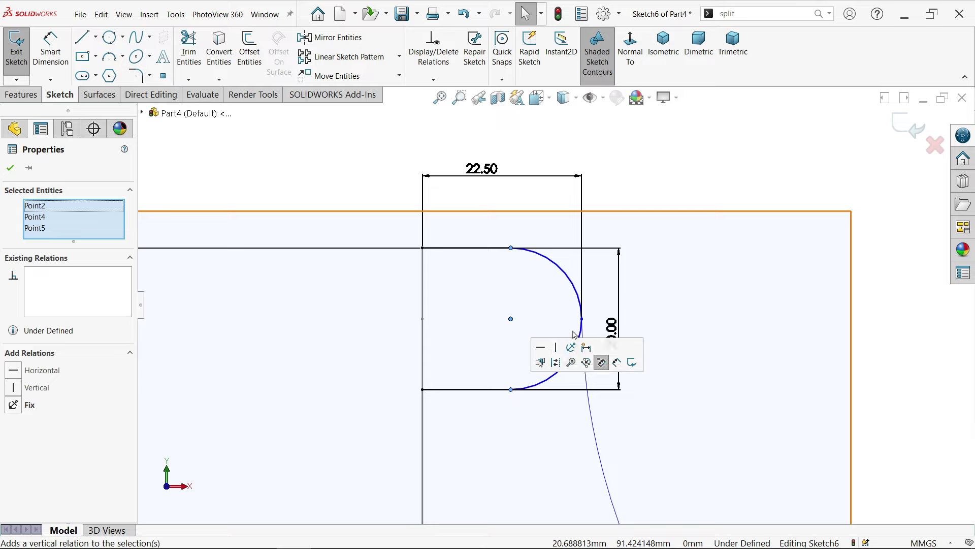
Step: Add a Horizontal relation between the end arc's center point and the split point
{"action": "left_click", "coordinate": [511, 319]}
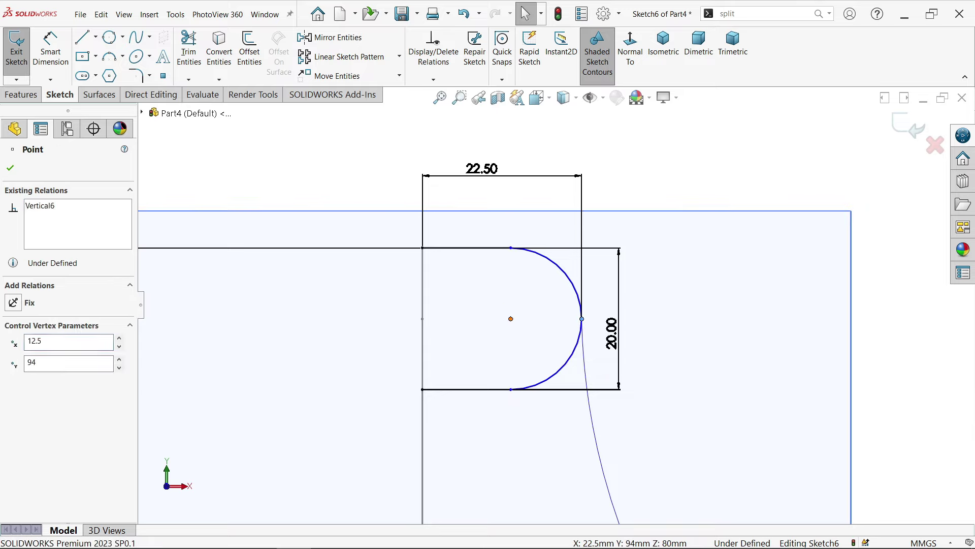
{"action": "left_click", "coordinate": [582, 319], "text": "ctrl"}
{"action": "left_click", "coordinate": [539, 275]}
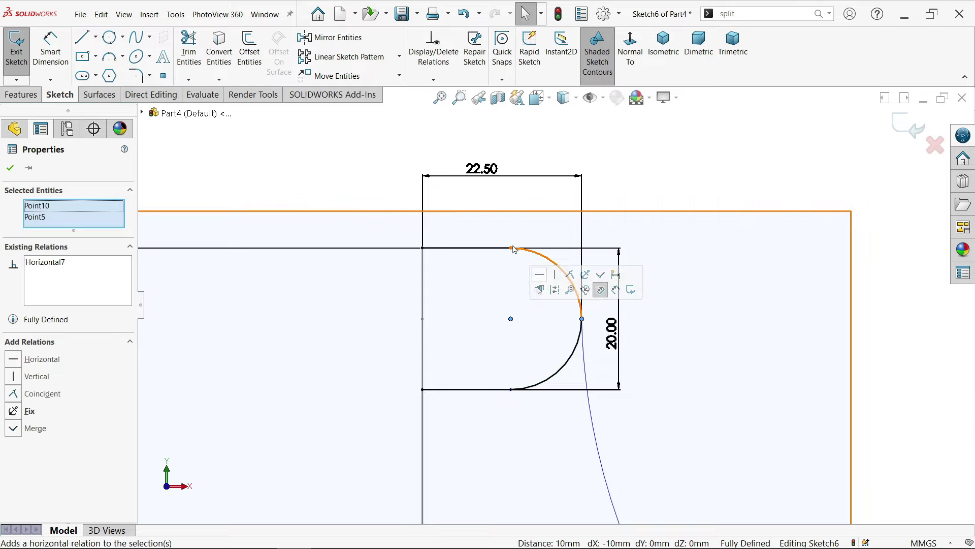
{"action": "key", "text": "Escape"}
Step: Examine where the projected curve meets the arc's split point, checking the relations available between the curve and the lower arc
{"action": "scroll", "coordinate": [602, 334], "scroll_direction": "down", "scroll_amount": 2}
{"action": "scroll", "coordinate": [602, 334], "scroll_direction": "down", "scroll_amount": 3}
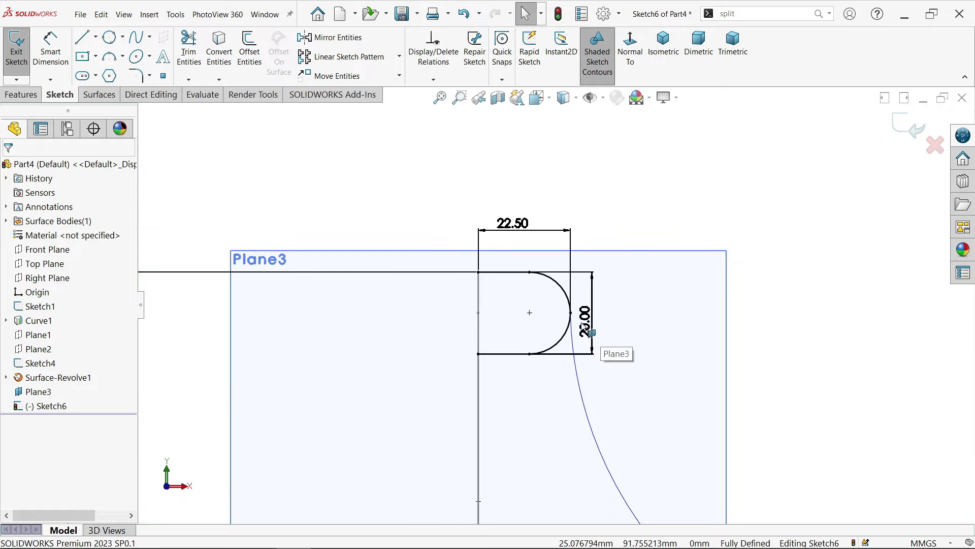
{"action": "scroll", "coordinate": [582, 315], "scroll_direction": "up", "scroll_amount": 6}
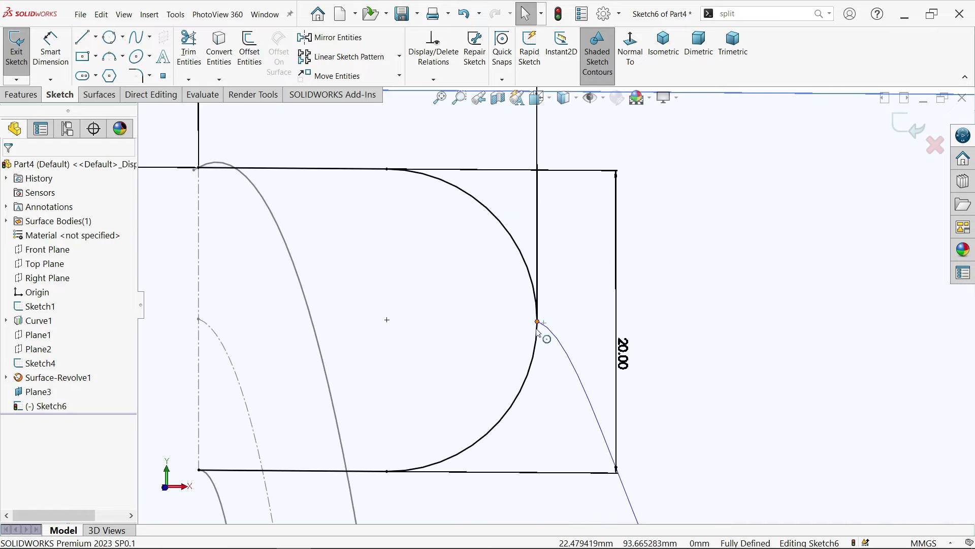
{"action": "scroll", "coordinate": [562, 341], "scroll_direction": "down", "scroll_amount": 5}
{"action": "scroll", "coordinate": [571, 349], "scroll_direction": "up", "scroll_amount": 5}
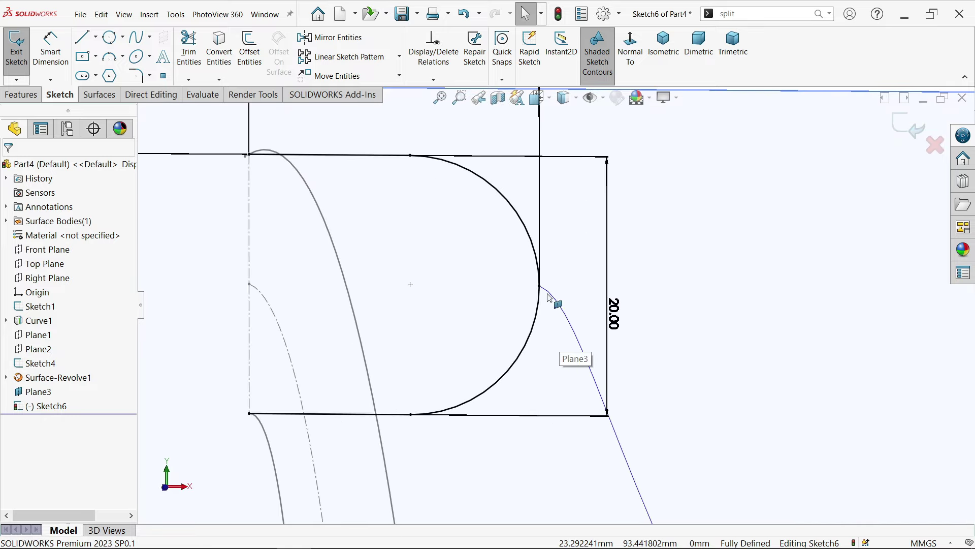
{"action": "left_click", "coordinate": [554, 301]}
{"action": "left_click", "coordinate": [540, 305], "text": "ctrl"}
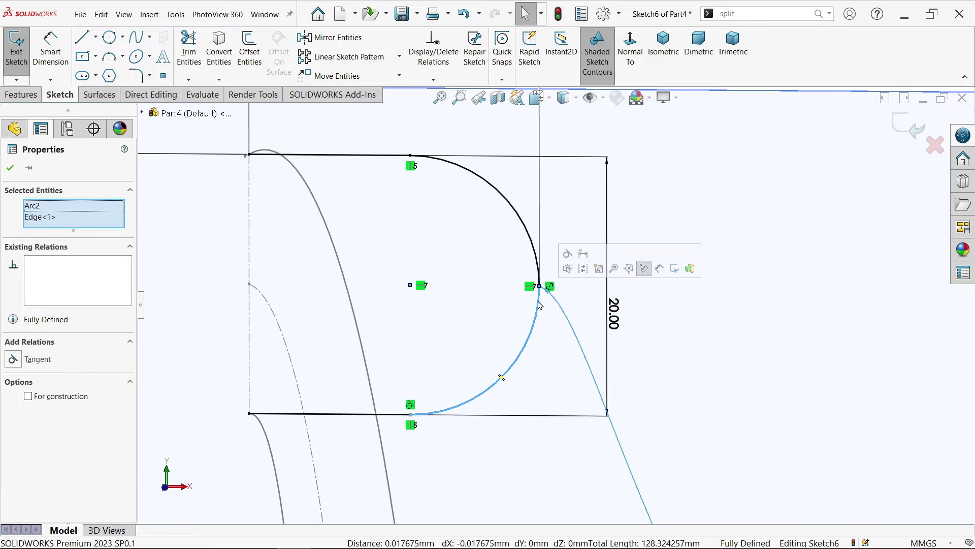
{"action": "left_click", "coordinate": [716, 189]}
Step: Finish the section sketch on Plane3 and exit it
{"action": "scroll", "coordinate": [696, 246], "scroll_direction": "down", "scroll_amount": 4}
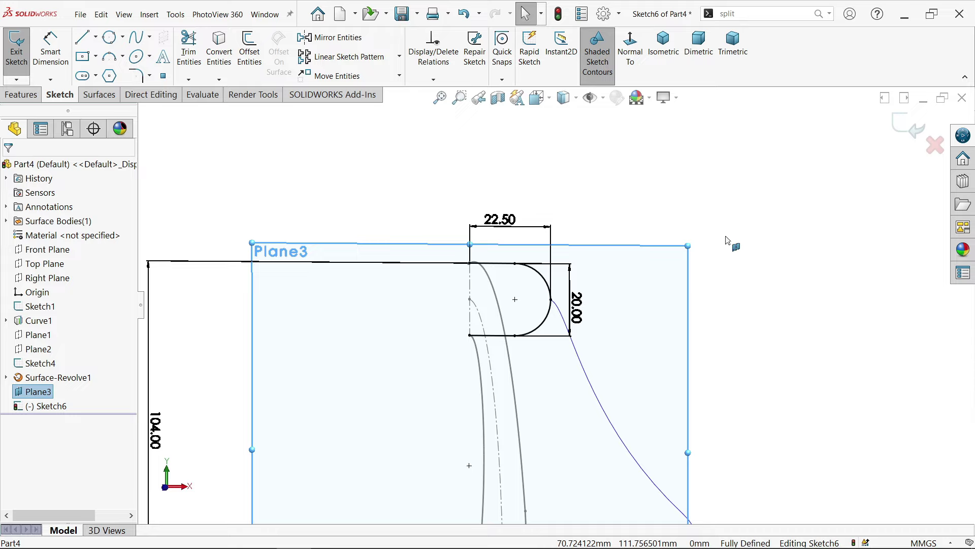
{"action": "scroll", "coordinate": [728, 254], "scroll_direction": "down", "scroll_amount": 5}
{"action": "mouse_move", "coordinate": [727, 276]}
{"action": "middle_mouse_down"}
{"action": "mouse_move", "coordinate": [701, 309]}
{"action": "mouse_move", "coordinate": [711, 316]}
{"action": "middle_mouse_up"}
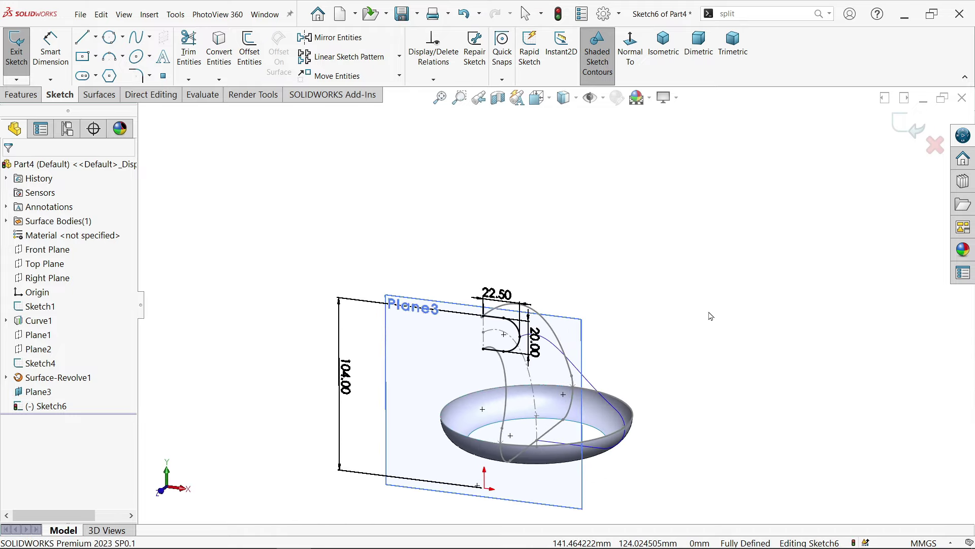
{"action": "left_click", "coordinate": [908, 126]}
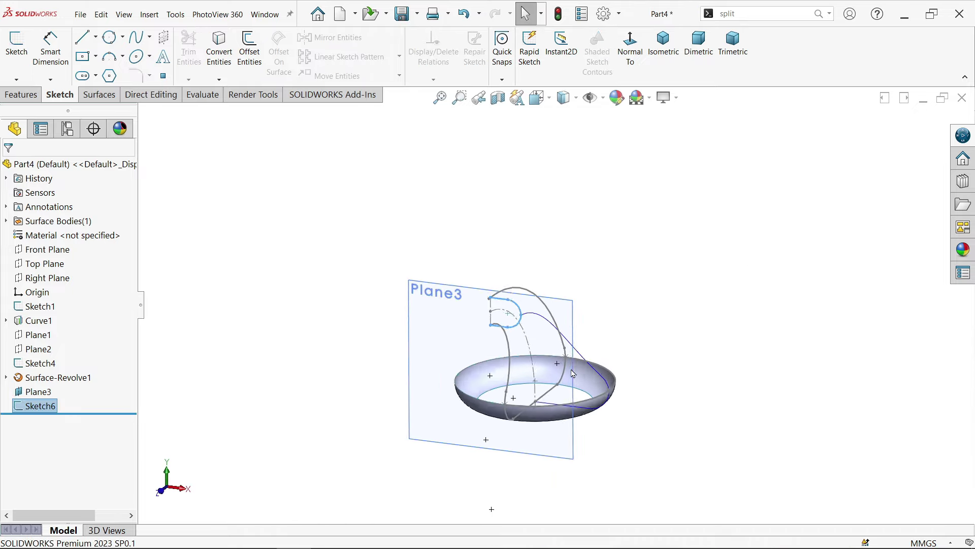
Step: Hide Plane3 and dismiss the save reminder
{"action": "scroll", "coordinate": [573, 373], "scroll_direction": "up", "scroll_amount": 3}
{"action": "middle_click_drag", "start_coordinate": [639, 343], "coordinate": [633, 305]}
{"action": "left_click", "coordinate": [519, 478]}
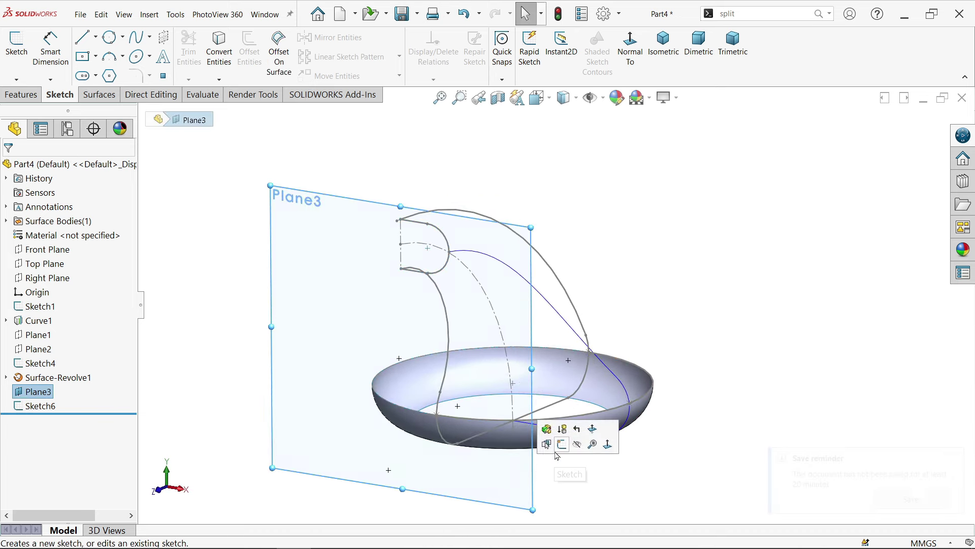
{"action": "left_click", "coordinate": [575, 447]}
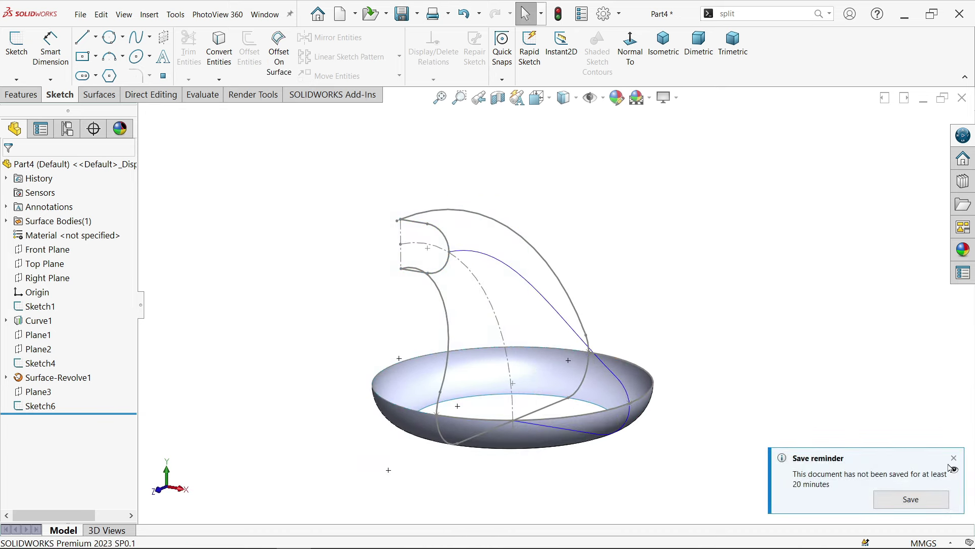
{"action": "left_click", "coordinate": [954, 457]}
Step: Start a 3D sketch and convert the projected curve Curve1 into sketch entities
{"action": "scroll", "coordinate": [551, 371], "scroll_direction": "up", "scroll_amount": 2}
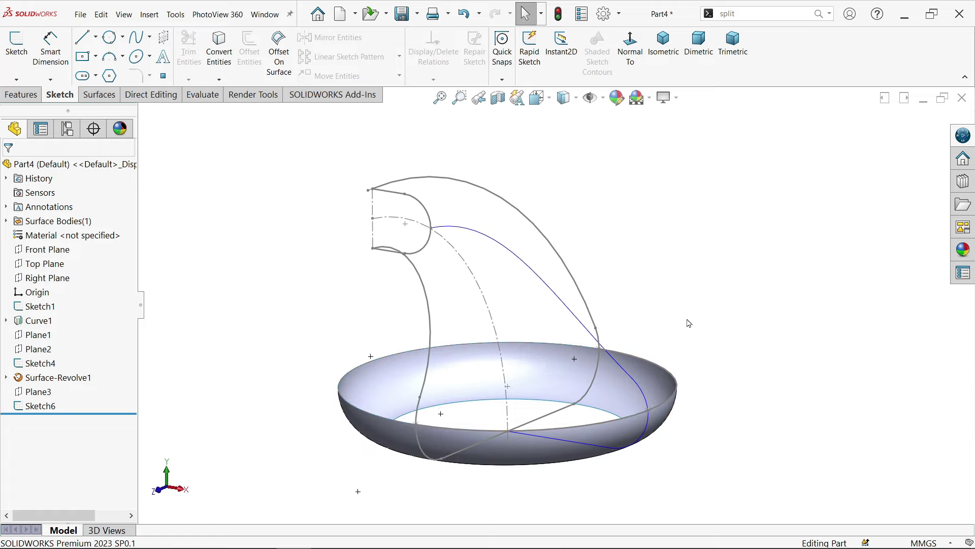
{"action": "left_click", "coordinate": [16, 79]}
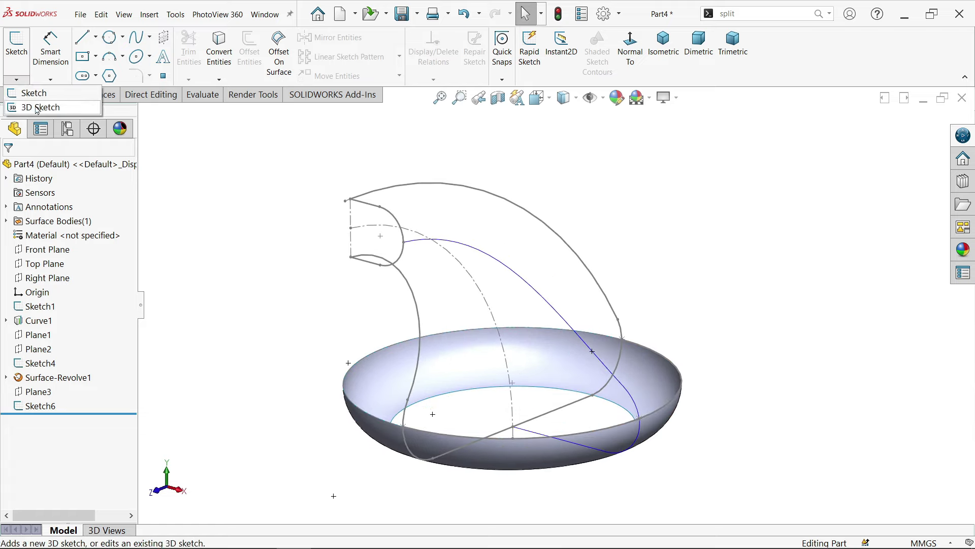
{"action": "left_click", "coordinate": [38, 108]}
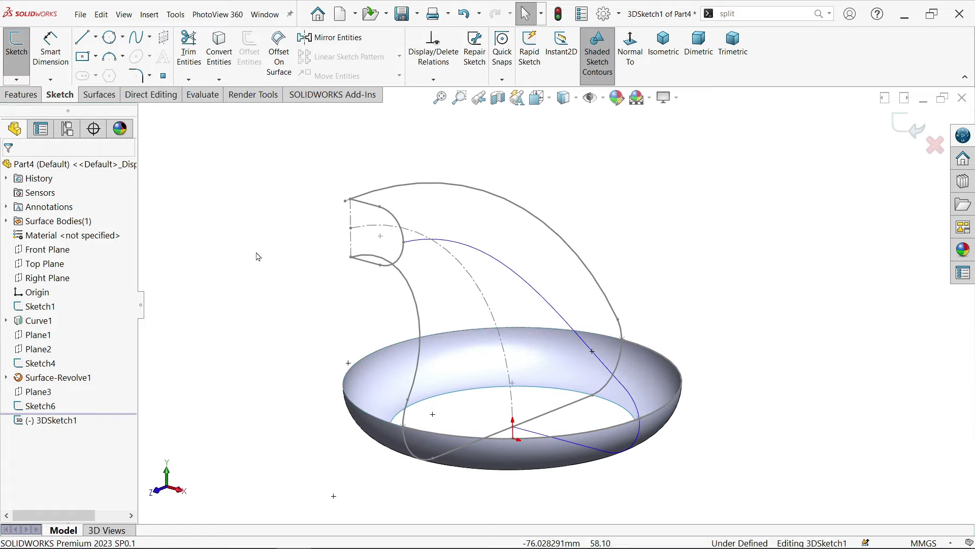
{"action": "left_click", "coordinate": [531, 288]}
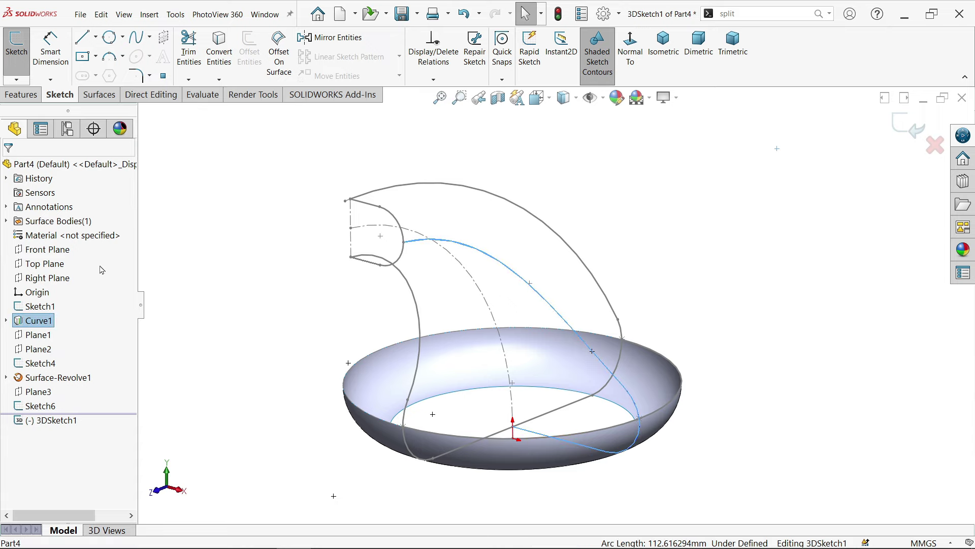
{"action": "left_click", "coordinate": [219, 50]}
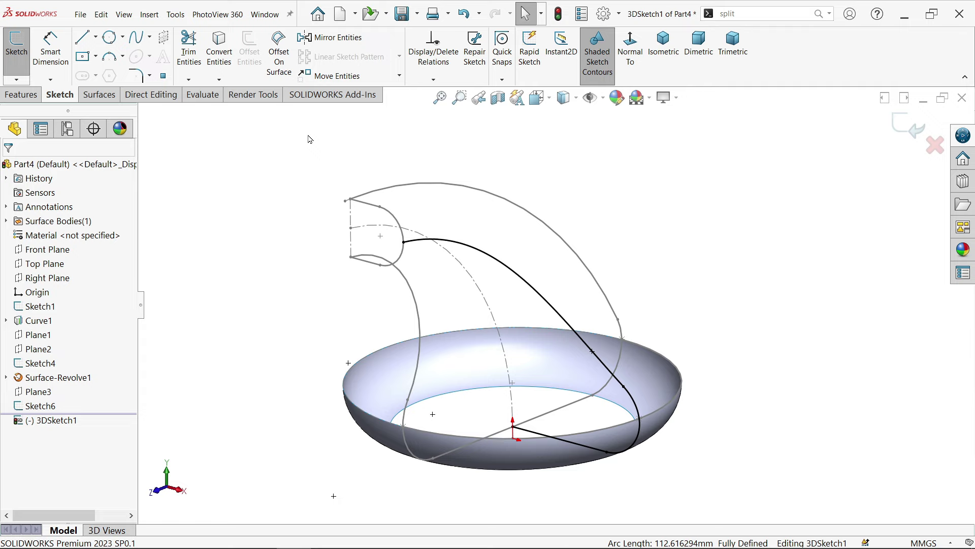
Step: Convert the bowl's front rim arc into the active 3D sketch
{"action": "scroll", "coordinate": [606, 421], "scroll_direction": "down", "scroll_amount": 2}
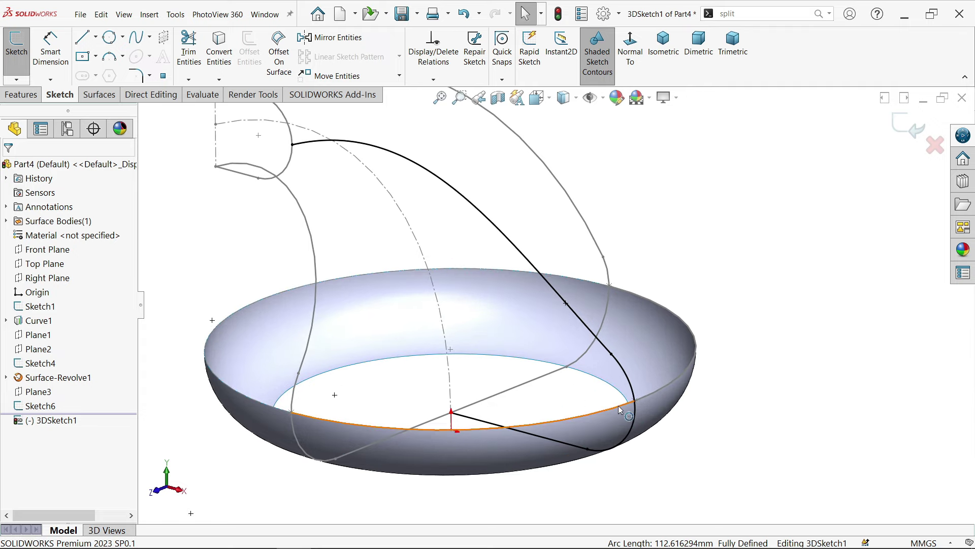
{"action": "left_click", "coordinate": [619, 406]}
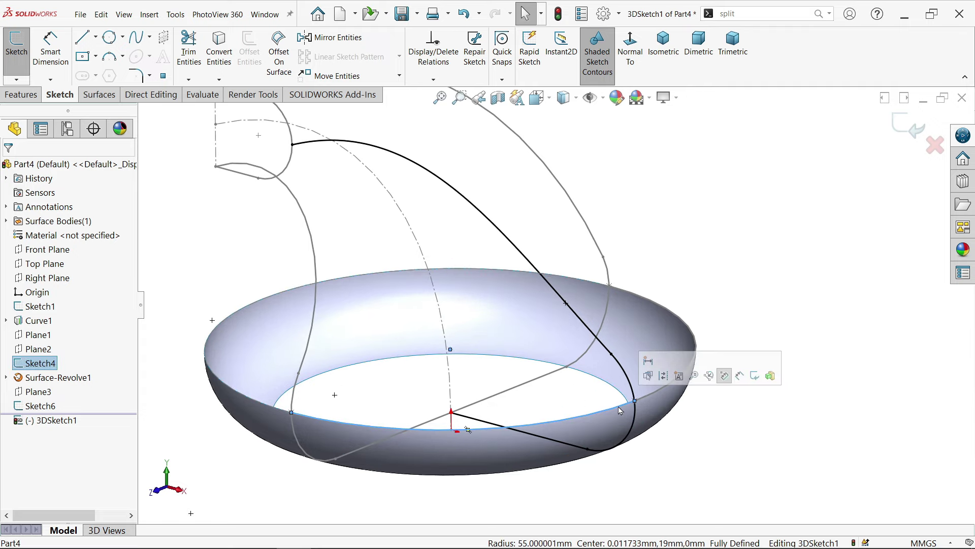
{"action": "left_click", "coordinate": [217, 67]}
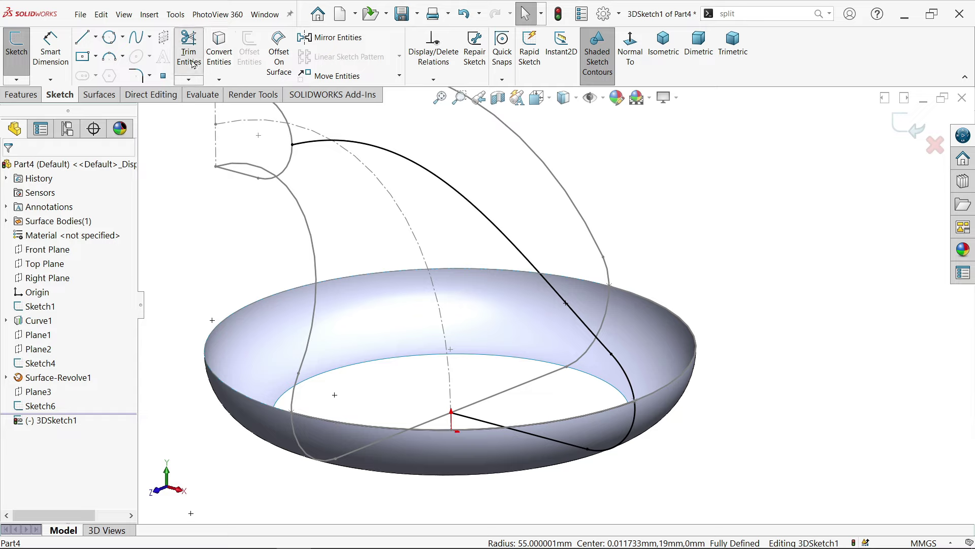
Step: Trim away the 3D sketch's curve portion below the bowl rim and the straight line running to the origin
{"action": "left_click", "coordinate": [193, 64]}
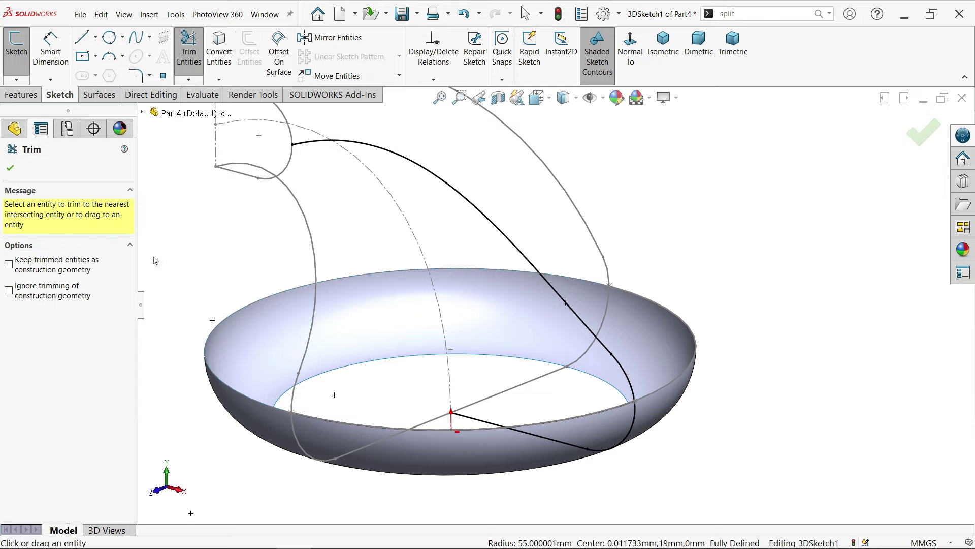
{"action": "left_click", "coordinate": [632, 428]}
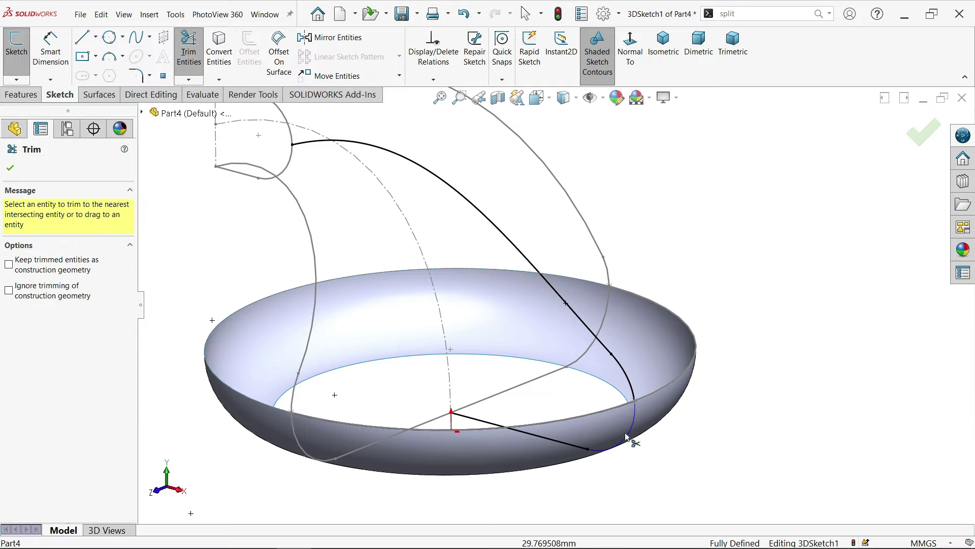
{"action": "left_click", "coordinate": [569, 446]}
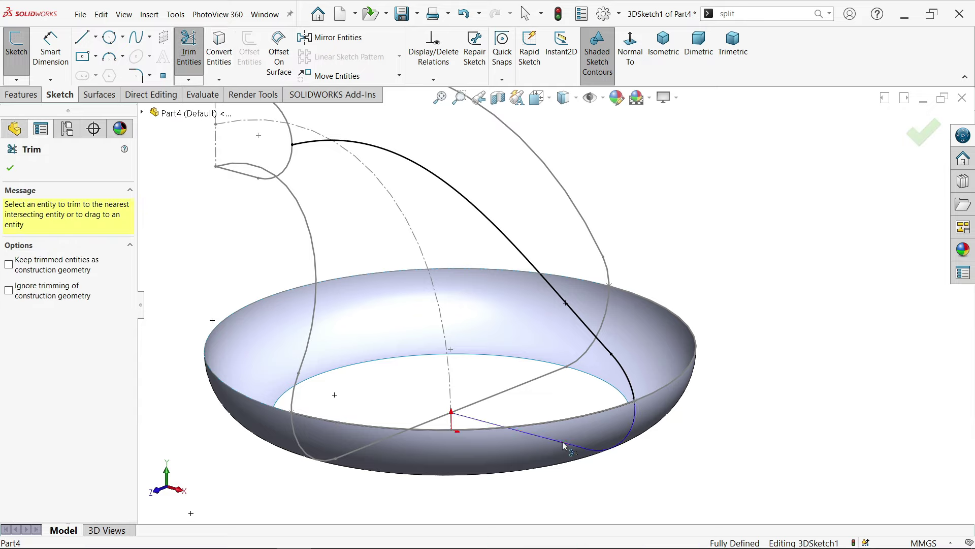
{"action": "left_click", "coordinate": [11, 169]}
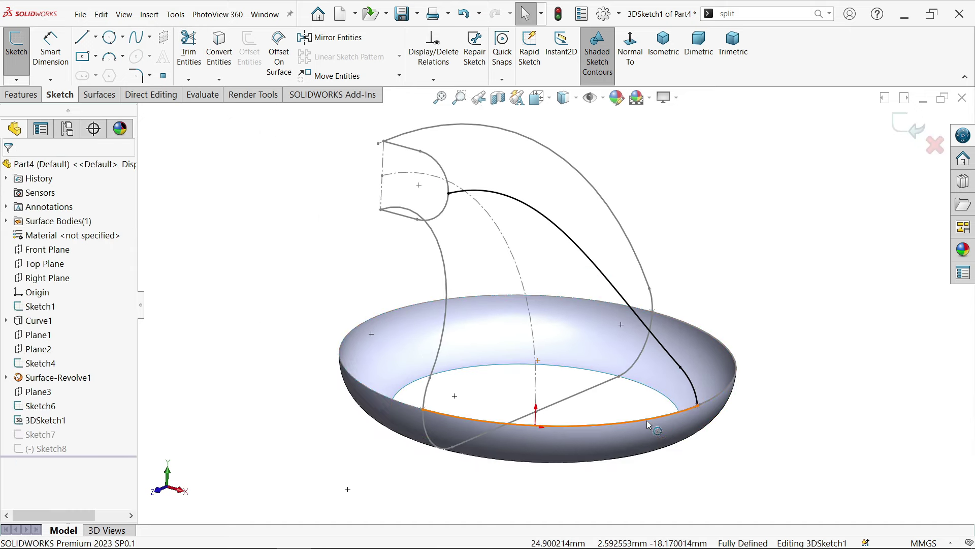
Step: Delete the converted rim arc from the 3D sketch and exit the sketch
{"action": "left_click", "coordinate": [649, 425]}
{"action": "key", "text": "Delete"}
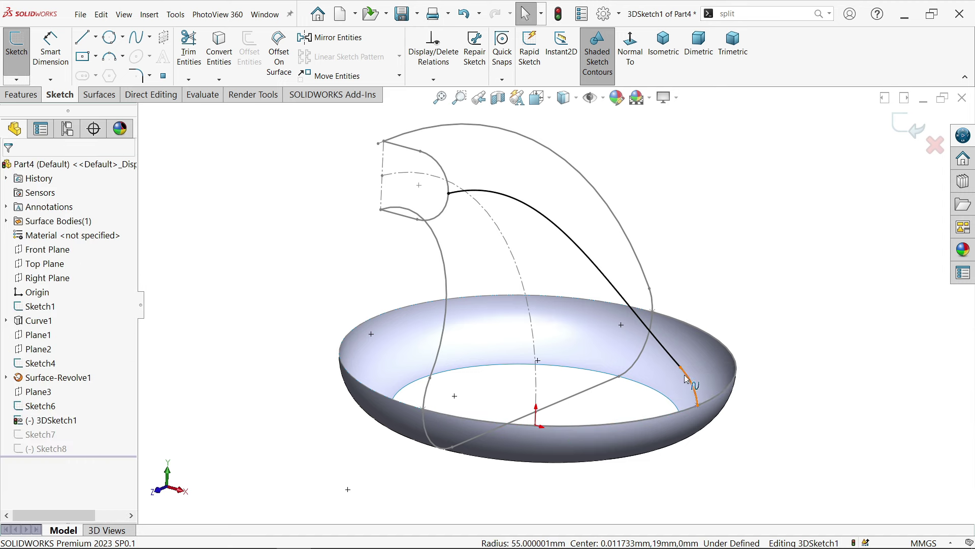
{"action": "key", "text": "Escape"}
{"action": "left_click", "coordinate": [906, 132]}
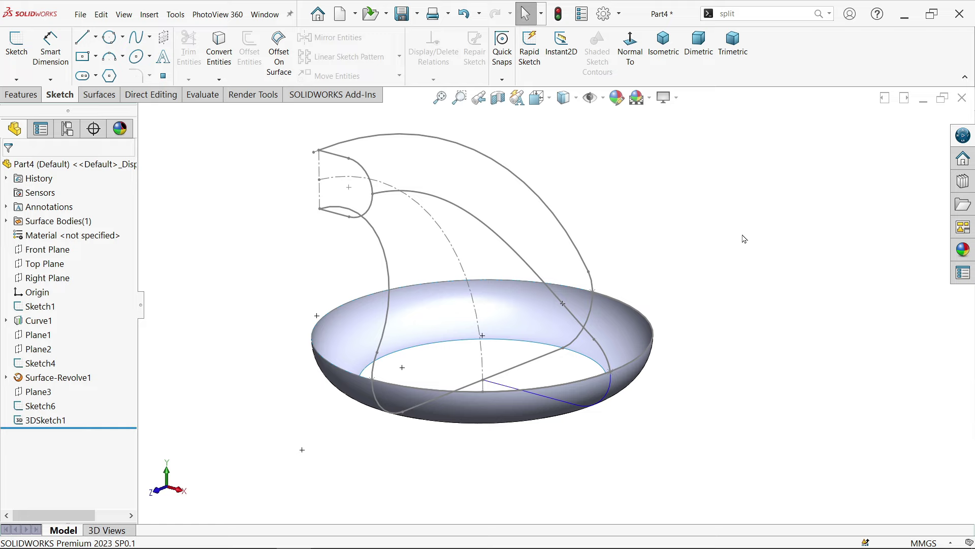
Step: Hide the projected curve Curve1
{"action": "left_click", "coordinate": [611, 392]}
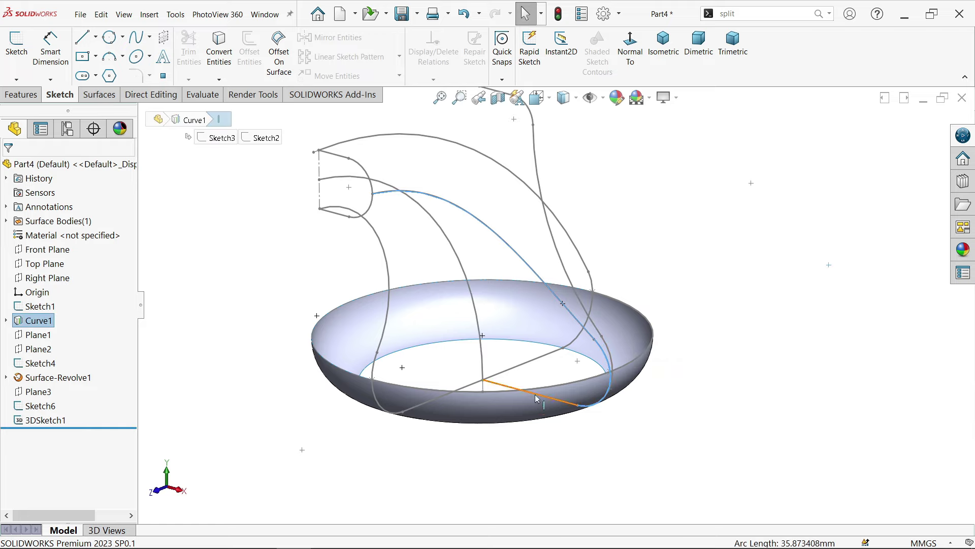
{"action": "right_click", "coordinate": [41, 327]}
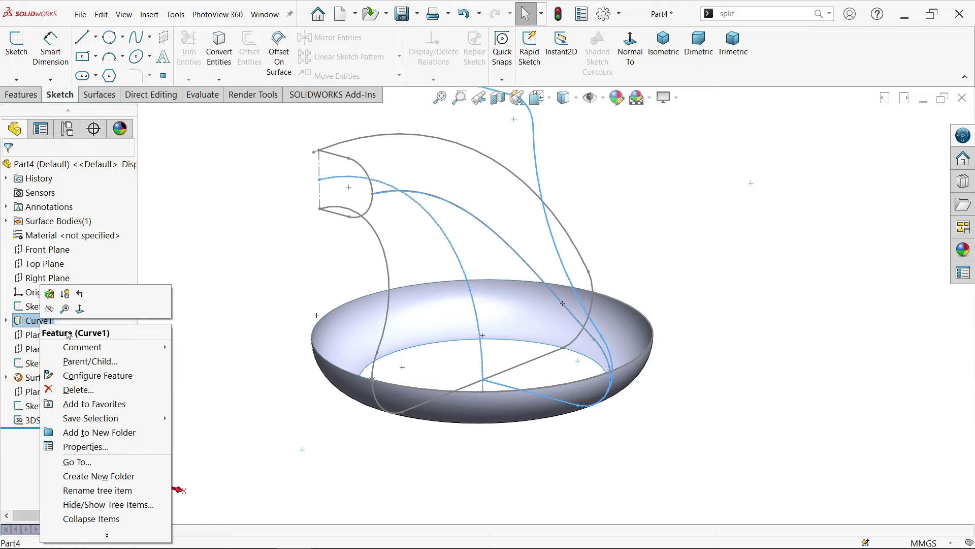
{"action": "left_click", "coordinate": [49, 309]}
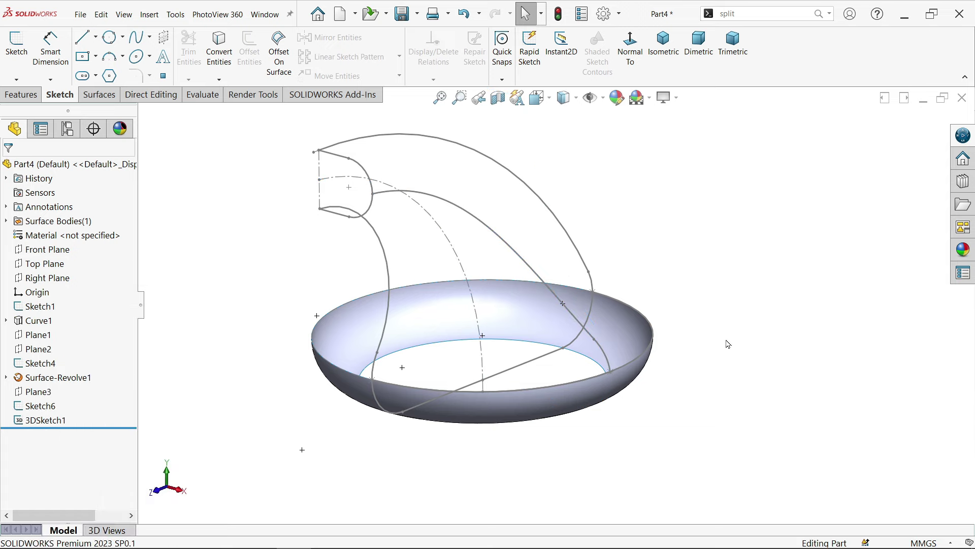
Step: Start a sketch on the Right Plane and convert the two connected arcs of Sketch1's inner profile into it
{"action": "scroll", "coordinate": [711, 315], "scroll_direction": "up", "scroll_amount": 2}
{"action": "scroll", "coordinate": [655, 228], "scroll_direction": "down", "scroll_amount": 2}
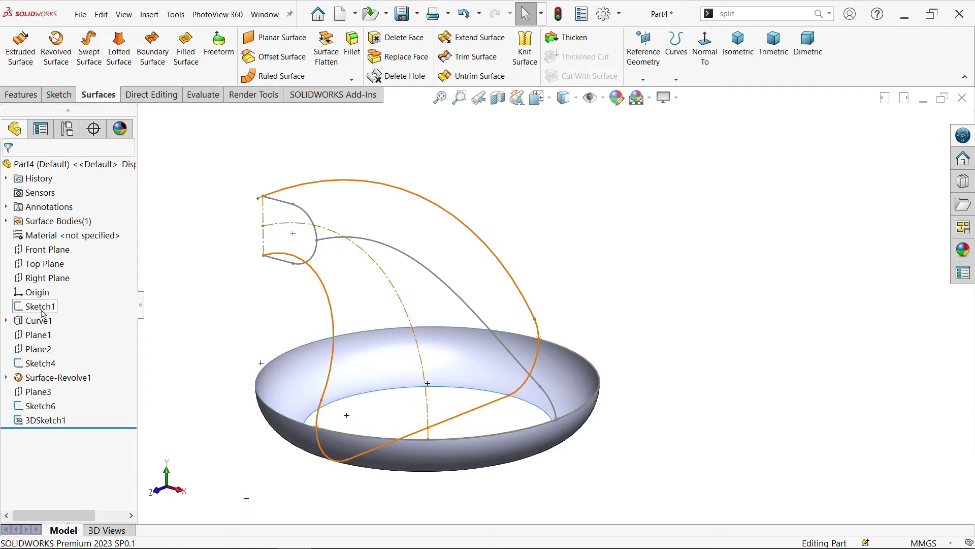
{"action": "left_click", "coordinate": [47, 277]}
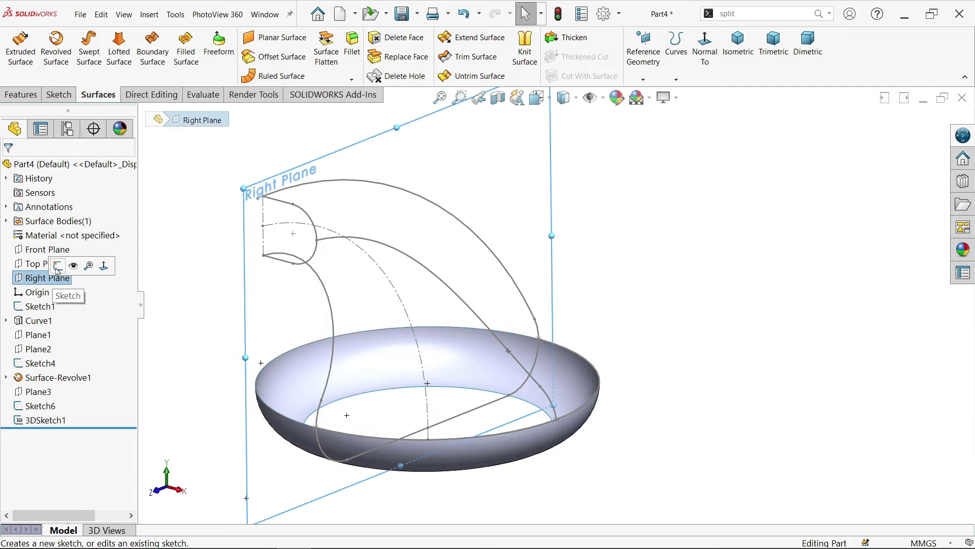
{"action": "left_click", "coordinate": [58, 272]}
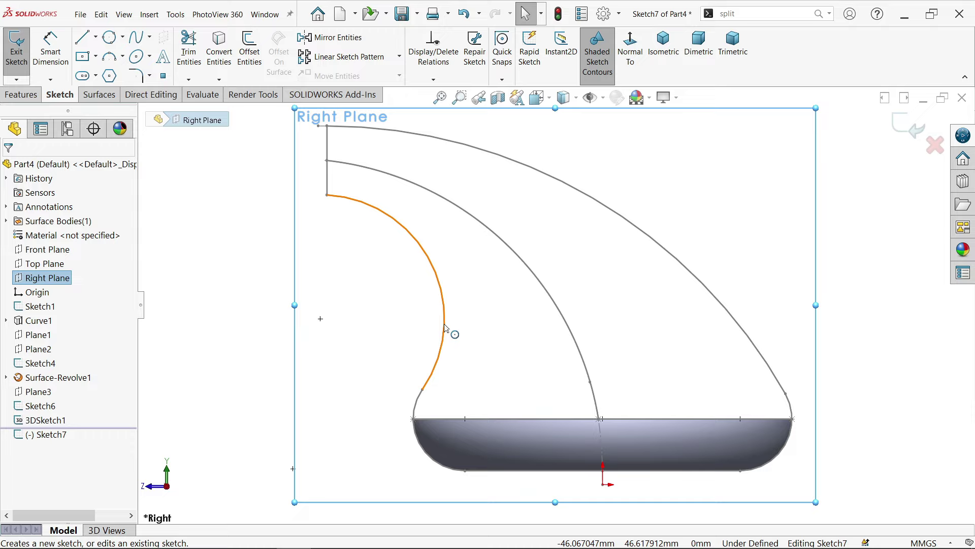
{"action": "left_click", "coordinate": [445, 328]}
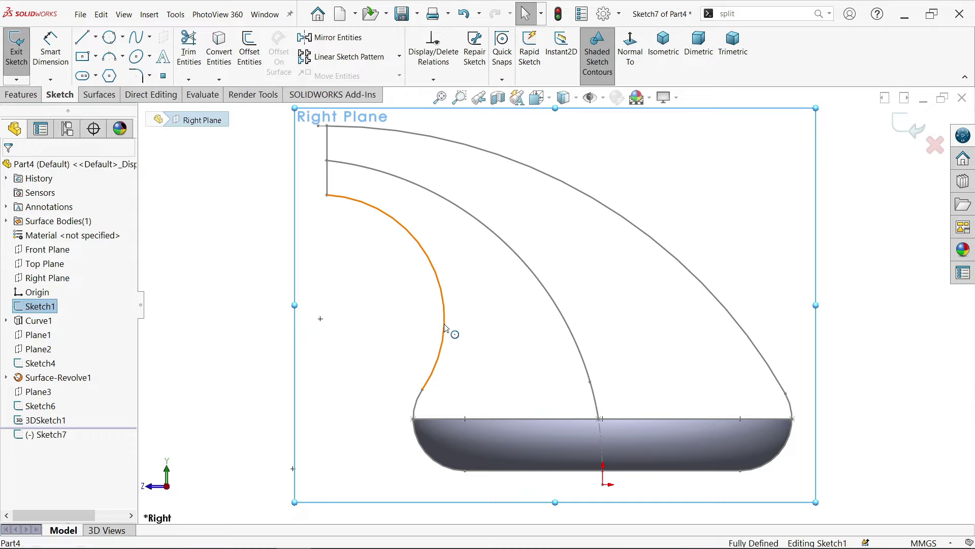
{"action": "left_click", "coordinate": [418, 406], "text": "ctrl"}
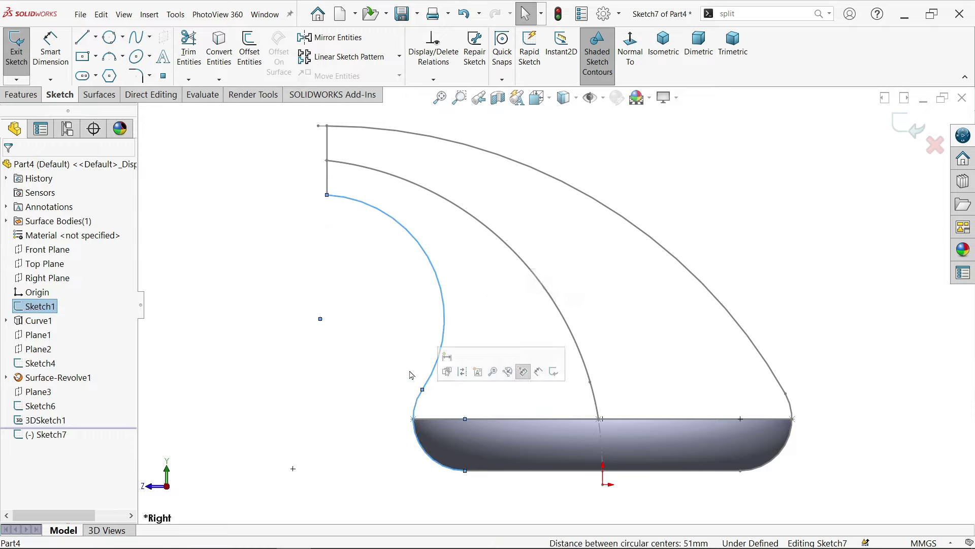
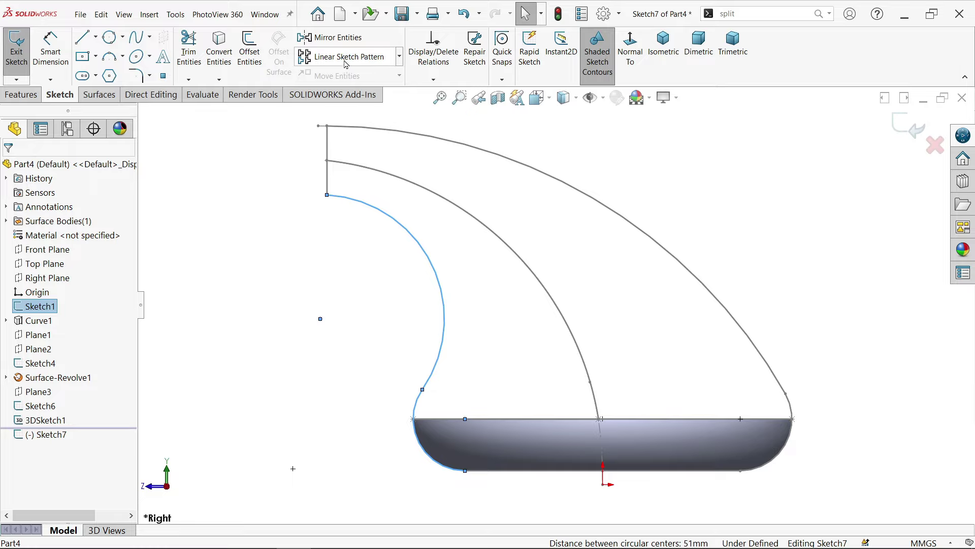
{"action": "left_click", "coordinate": [219, 59]}
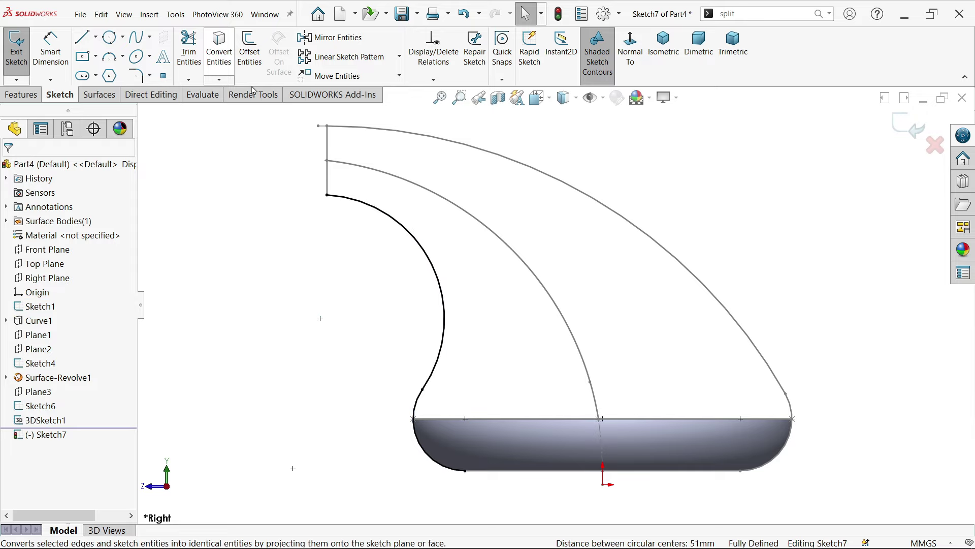
Step: Split the lower converted arc at the bowl rim with Split Entities
{"action": "left_click", "coordinate": [744, 13]}
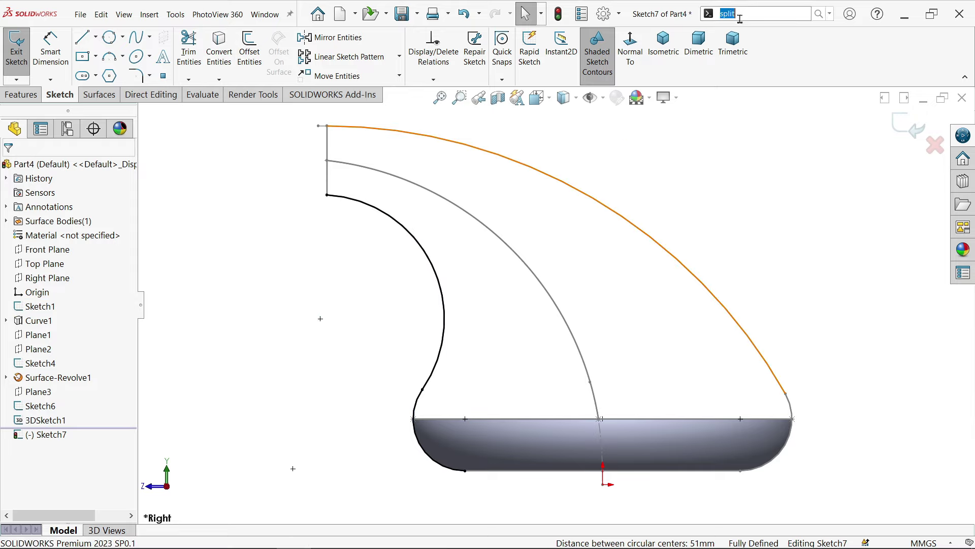
{"action": "type", "text": "s"}
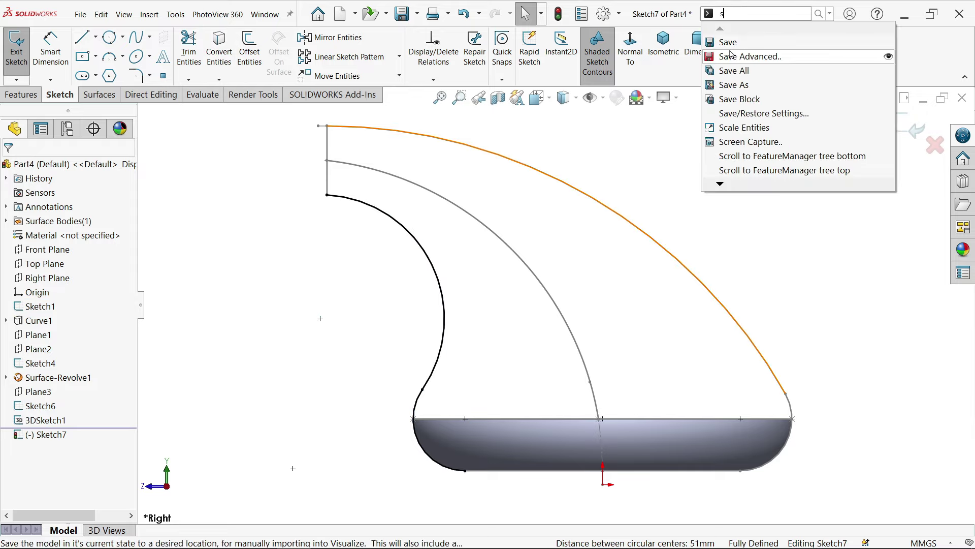
{"action": "type", "text": "plit"}
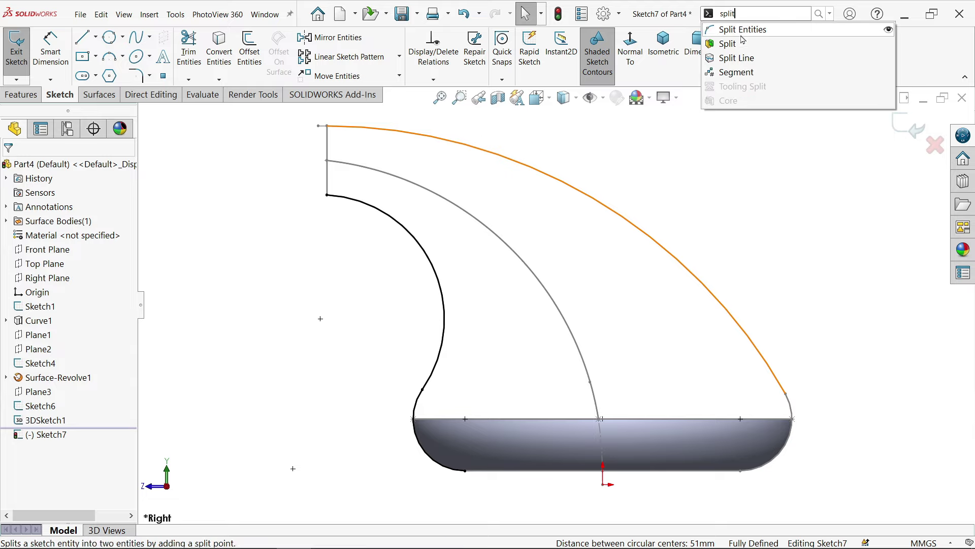
{"action": "left_click", "coordinate": [737, 28]}
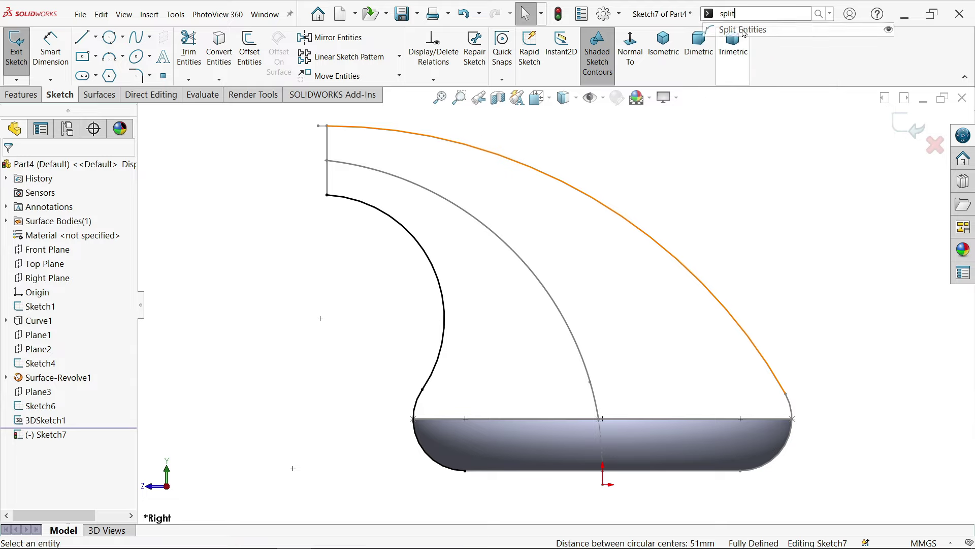
{"action": "left_click", "coordinate": [415, 431]}
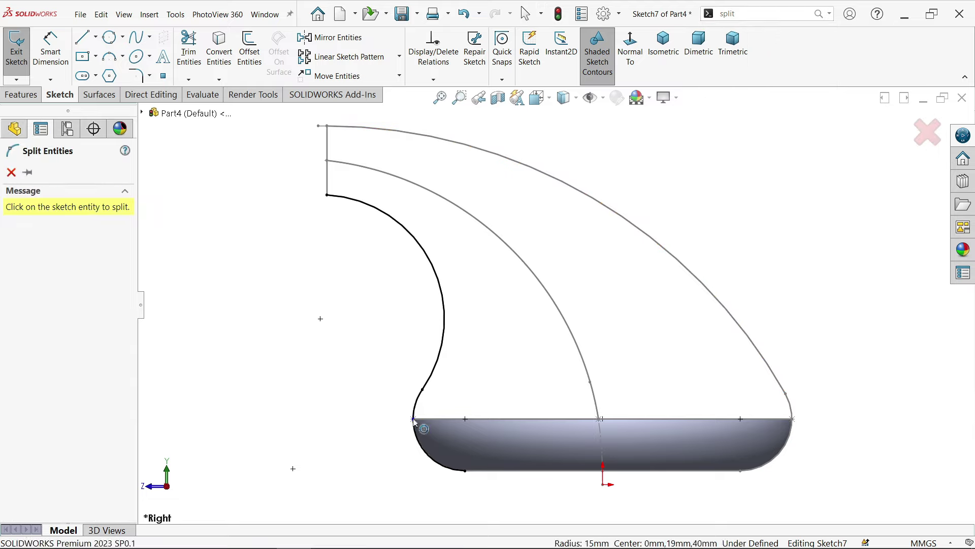
{"action": "left_click", "coordinate": [11, 172]}
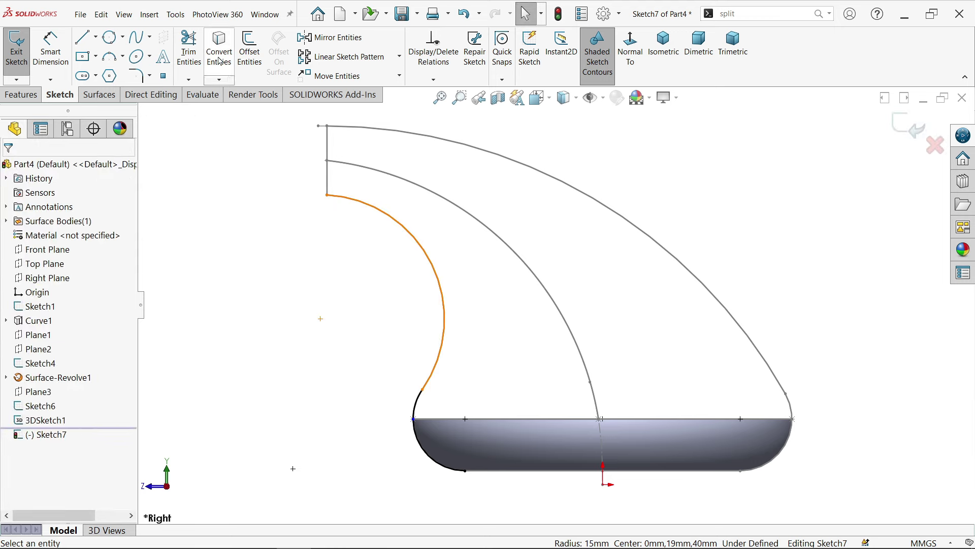
Step: Power trim the arc segment below the bowl rim
{"action": "left_click", "coordinate": [188, 61]}
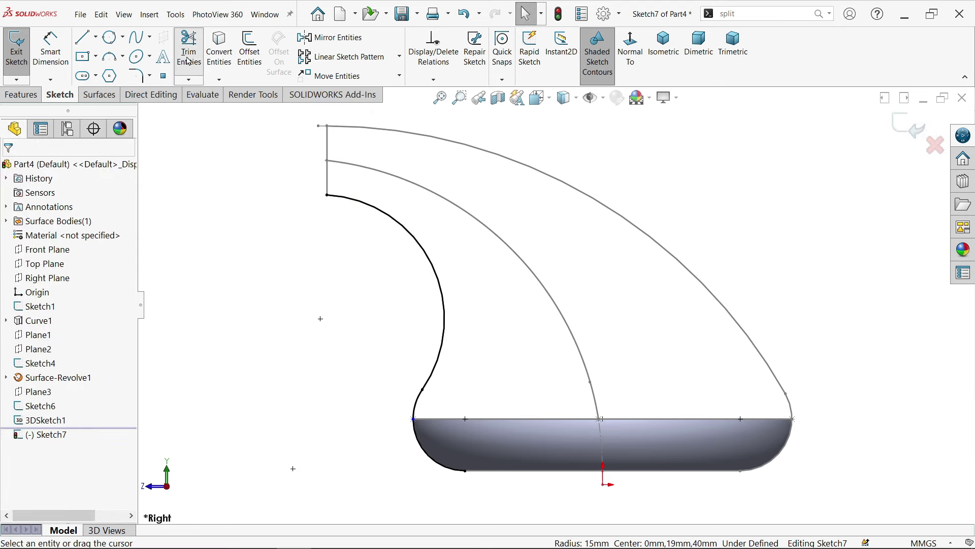
{"action": "left_click", "coordinate": [424, 458]}
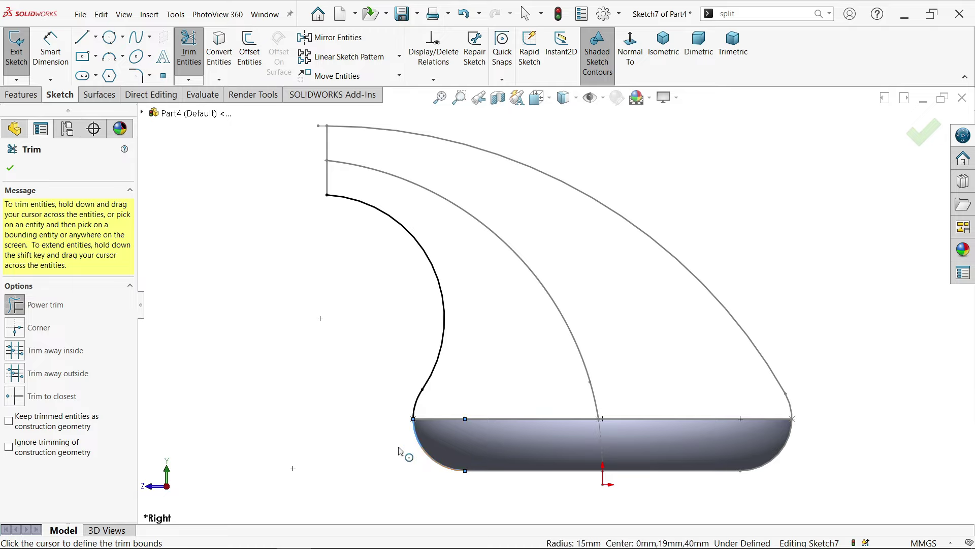
{"action": "key", "text": "Escape"}
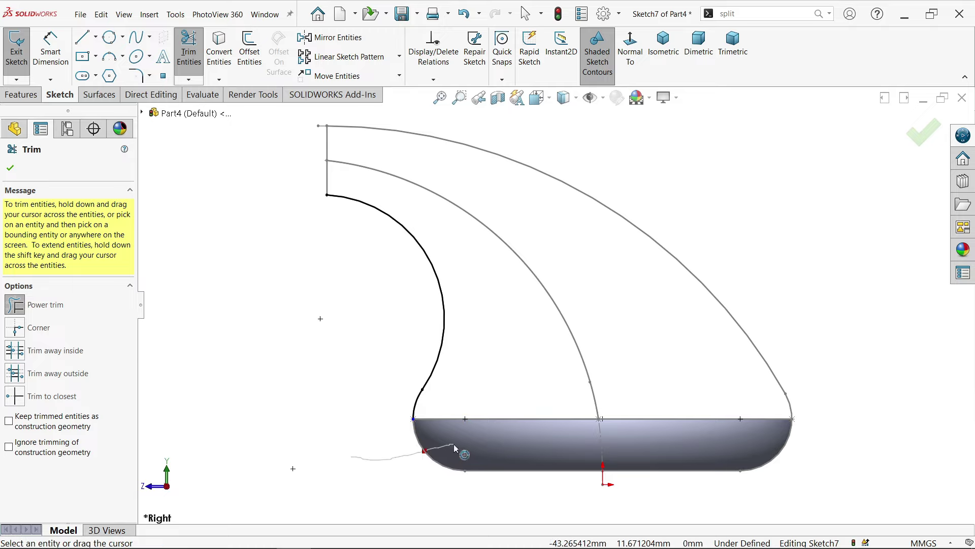
{"action": "left_click", "coordinate": [10, 167]}
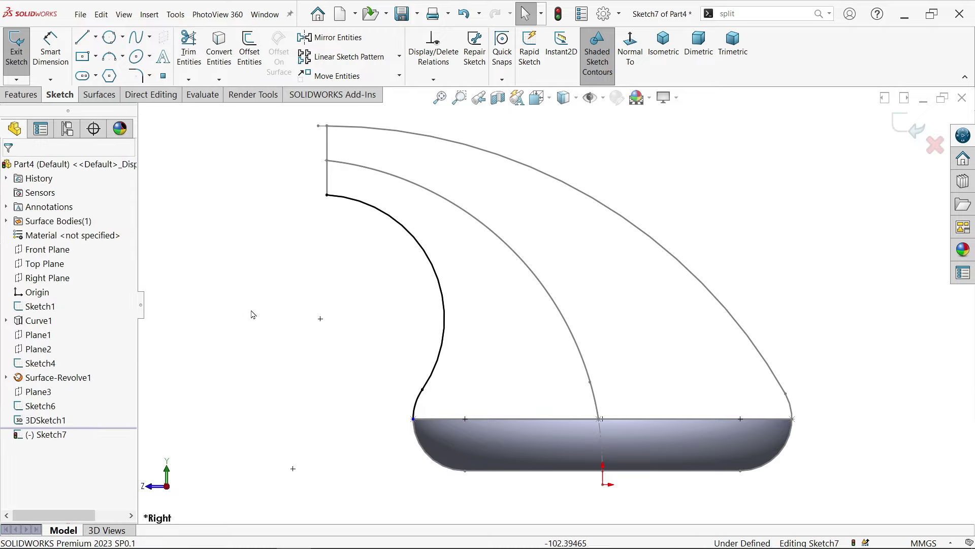
Step: Make the trimmed arc's lower endpoint coincident with the bowl's rim arc and exit the sketch
{"action": "middle_click_drag", "start_coordinate": [317, 356], "coordinate": [337, 391]}
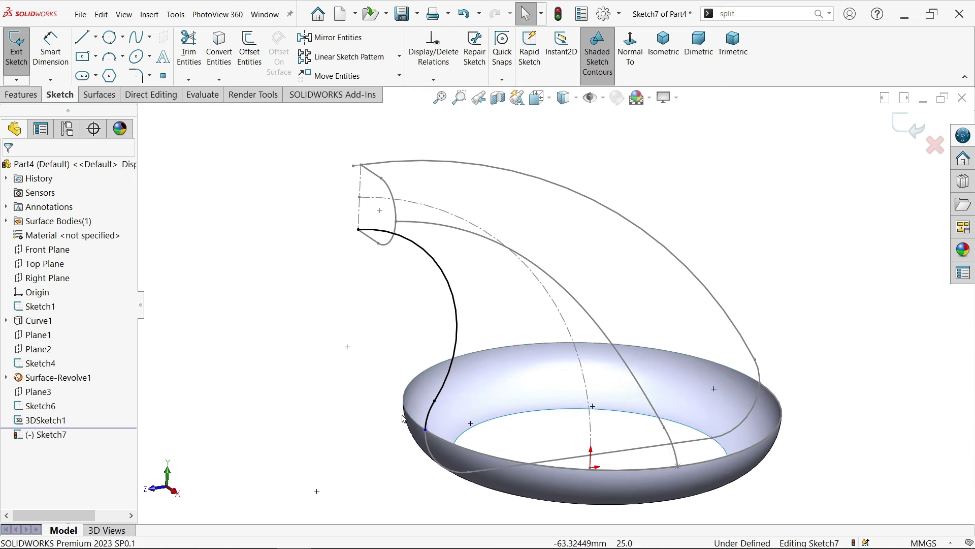
{"action": "scroll", "coordinate": [469, 426], "scroll_direction": "down", "scroll_amount": 5}
{"action": "left_click", "coordinate": [470, 423]}
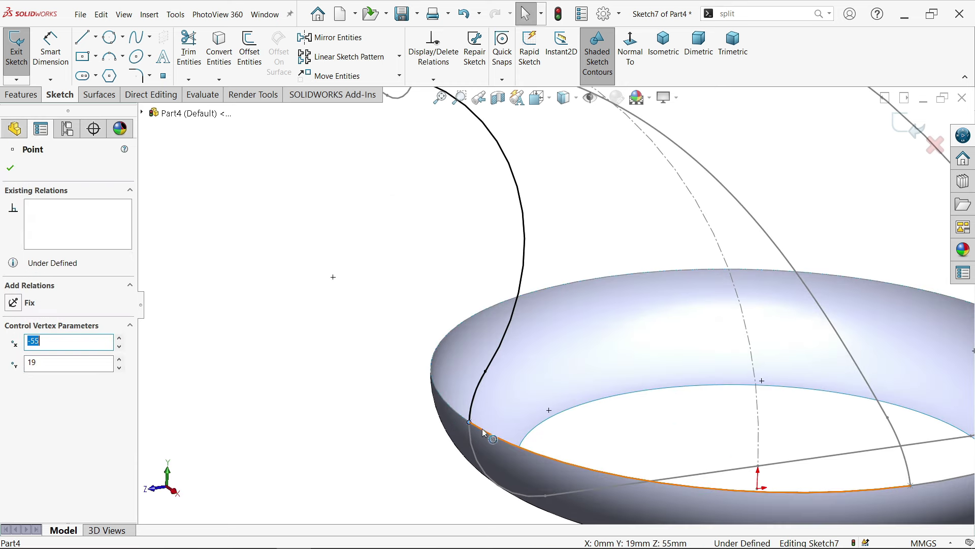
{"action": "left_click", "coordinate": [481, 429], "text": "ctrl"}
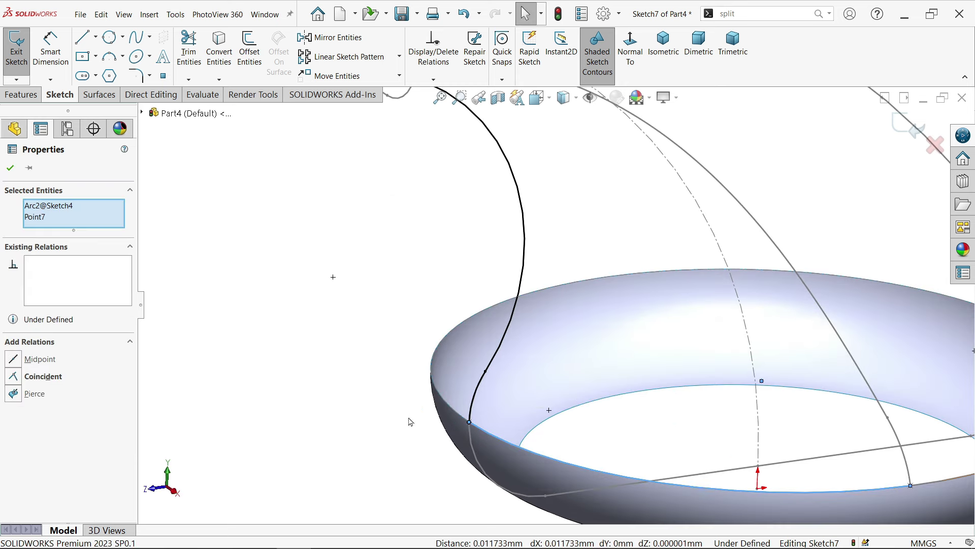
{"action": "left_click", "coordinate": [32, 377]}
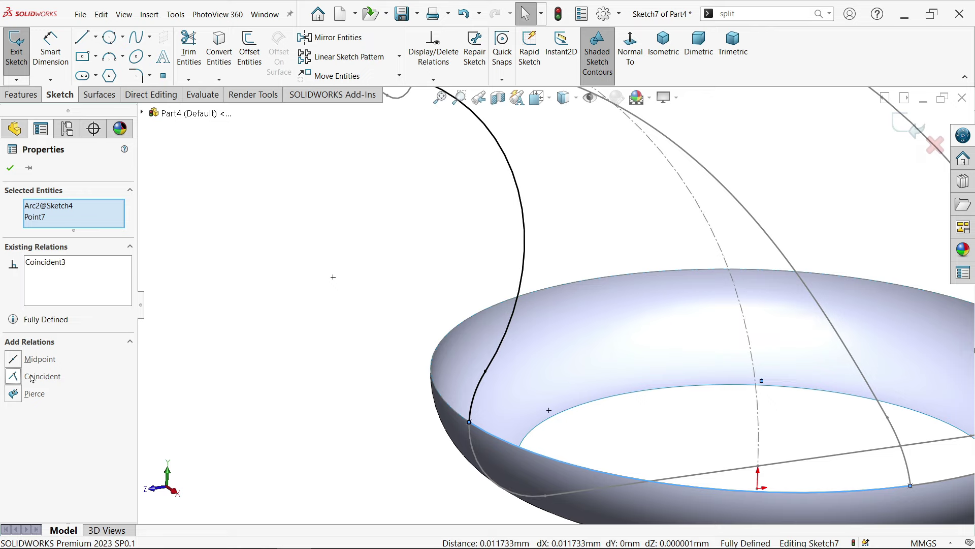
{"action": "left_click", "coordinate": [185, 380]}
{"action": "scroll", "coordinate": [333, 401], "scroll_direction": "up", "scroll_amount": 4}
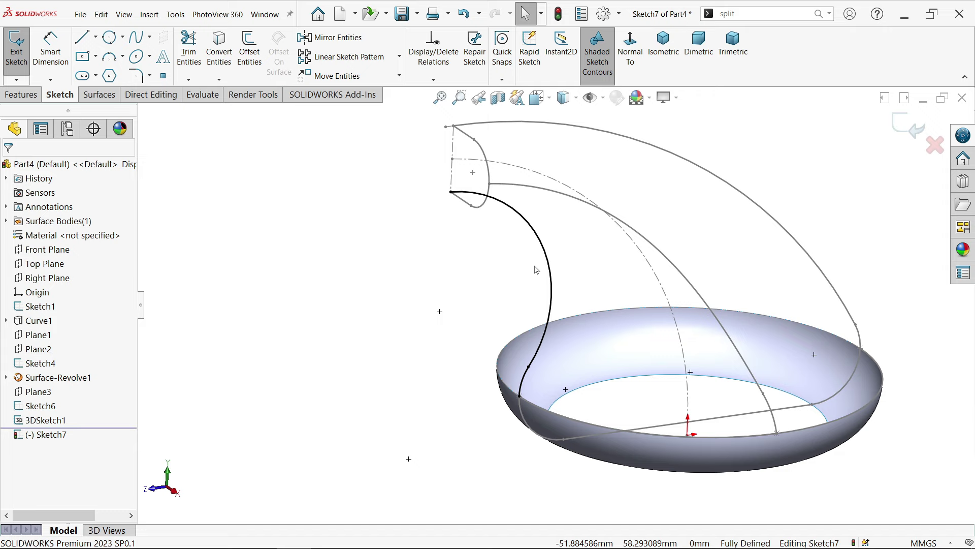
{"action": "left_click", "coordinate": [908, 126]}
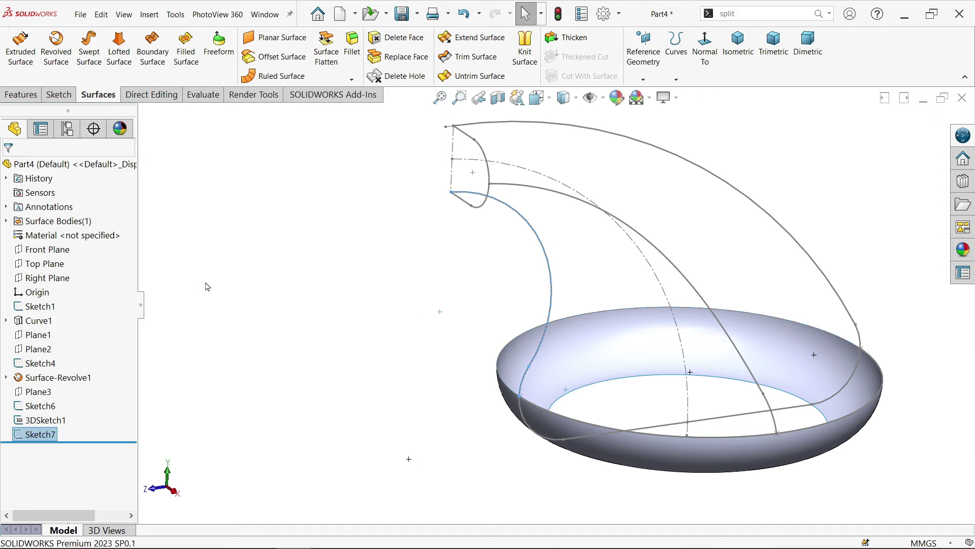
Step: Start a sketch on the Right Plane and convert the two connected arcs of Sketch1's outer profile into it
{"action": "left_click", "coordinate": [60, 278]}
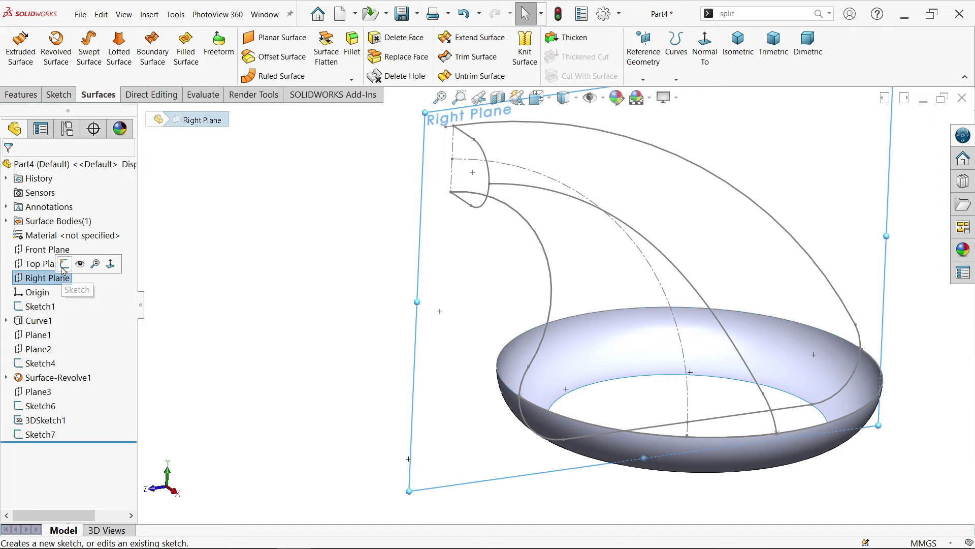
{"action": "left_click", "coordinate": [64, 268]}
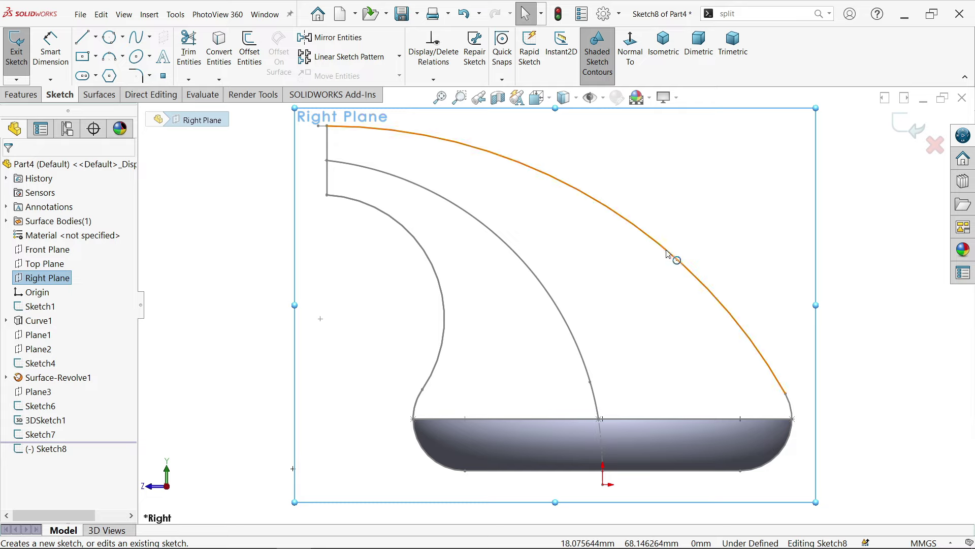
{"action": "left_click", "coordinate": [669, 255]}
{"action": "left_click", "coordinate": [790, 408], "text": "ctrl"}
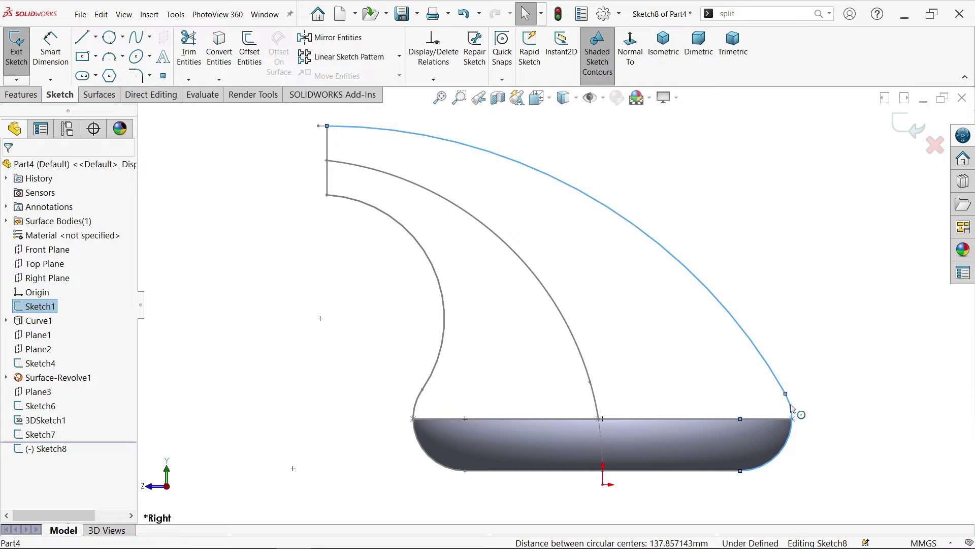
{"action": "left_click", "coordinate": [223, 66]}
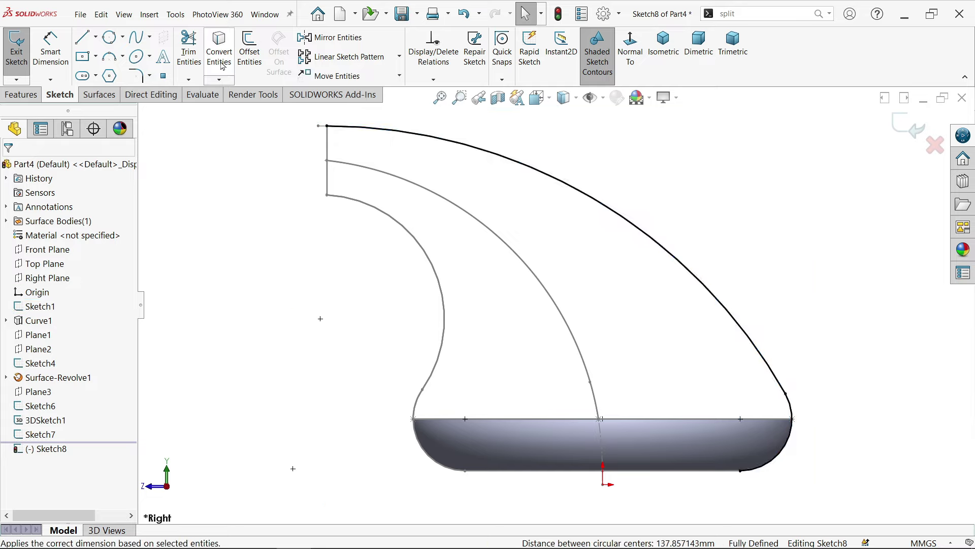
Step: Split the lower converted outer arc at the bowl rim with Split Entities and exit the sketch
{"action": "left_click", "coordinate": [749, 13]}
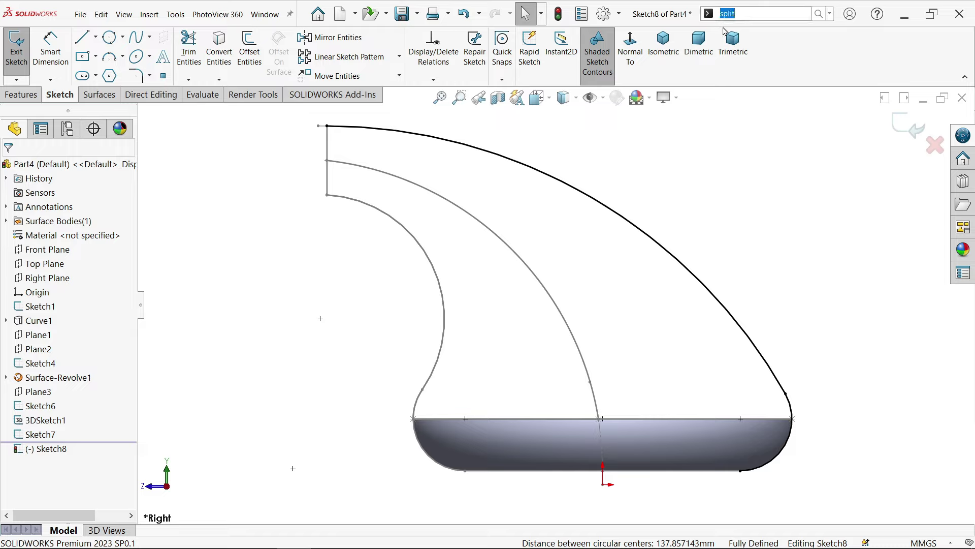
{"action": "type", "text": "spli"}
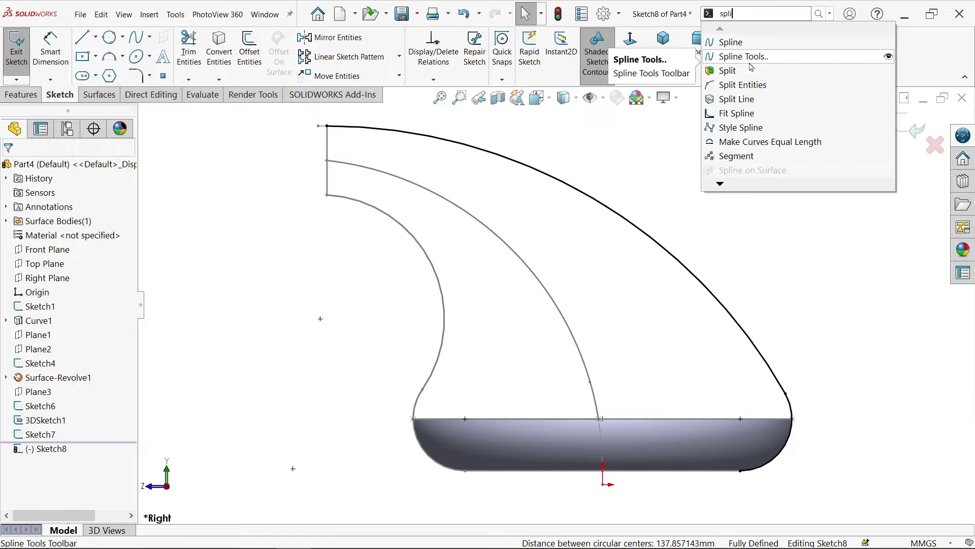
{"action": "type", "text": "t"}
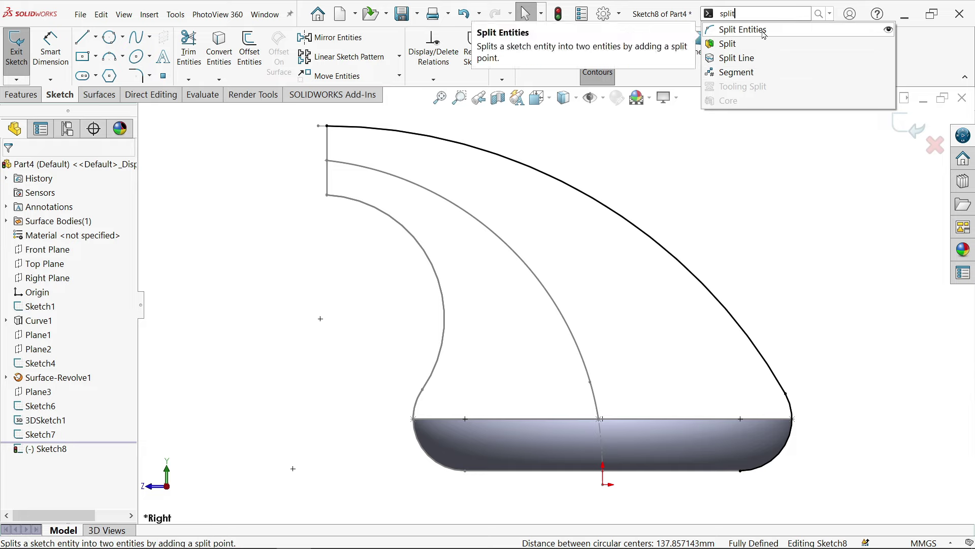
{"action": "left_click", "coordinate": [742, 29]}
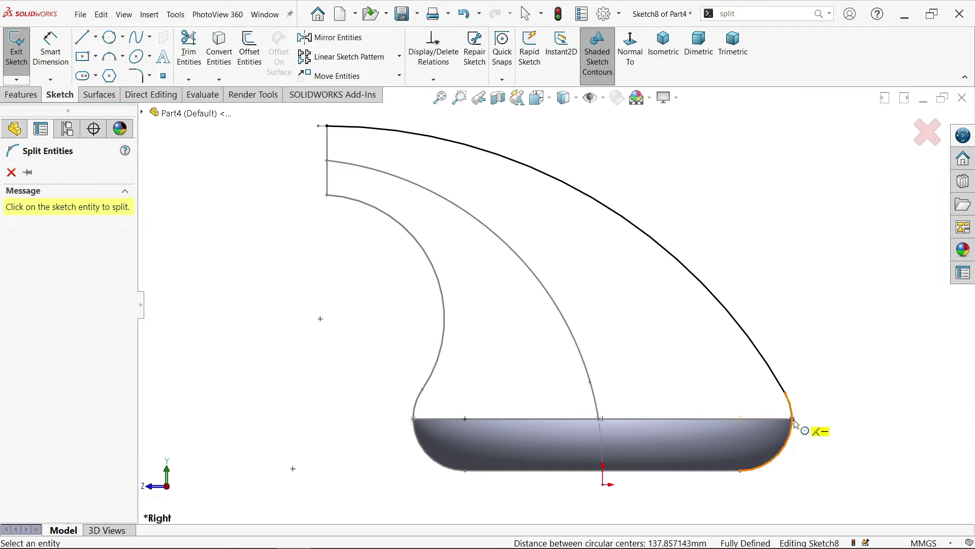
{"action": "right_click", "coordinate": [817, 313]}
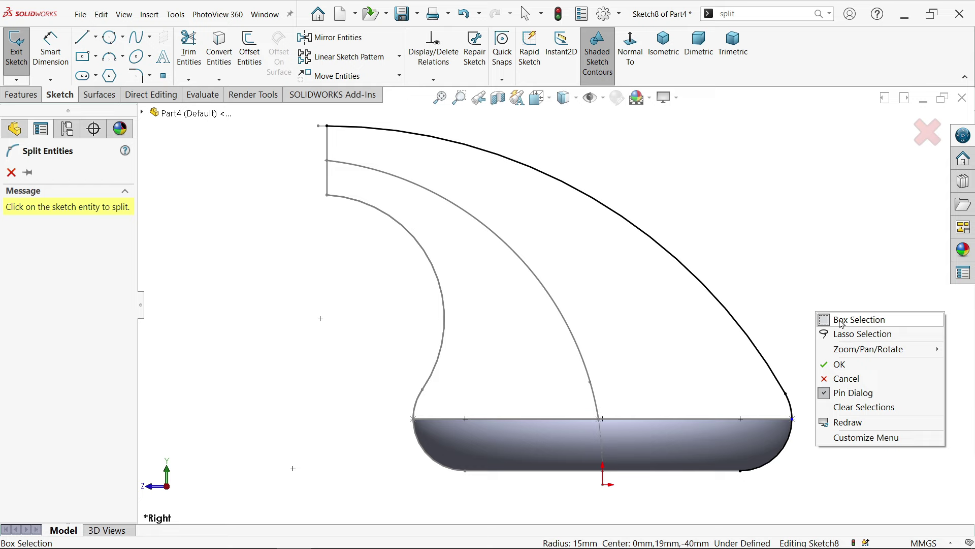
{"action": "left_click", "coordinate": [837, 383]}
{"action": "middle_click_drag", "start_coordinate": [837, 383], "coordinate": [857, 171]}
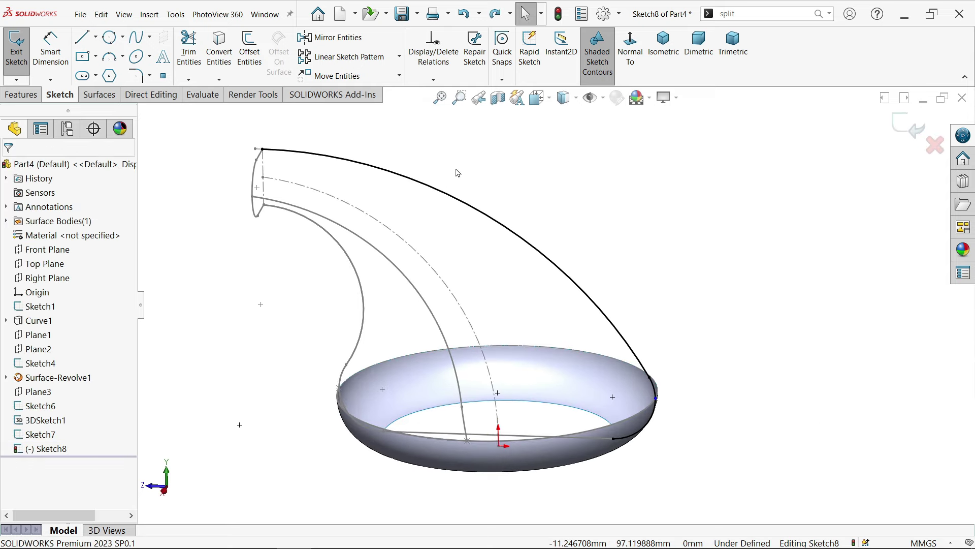
{"action": "left_click", "coordinate": [907, 126]}
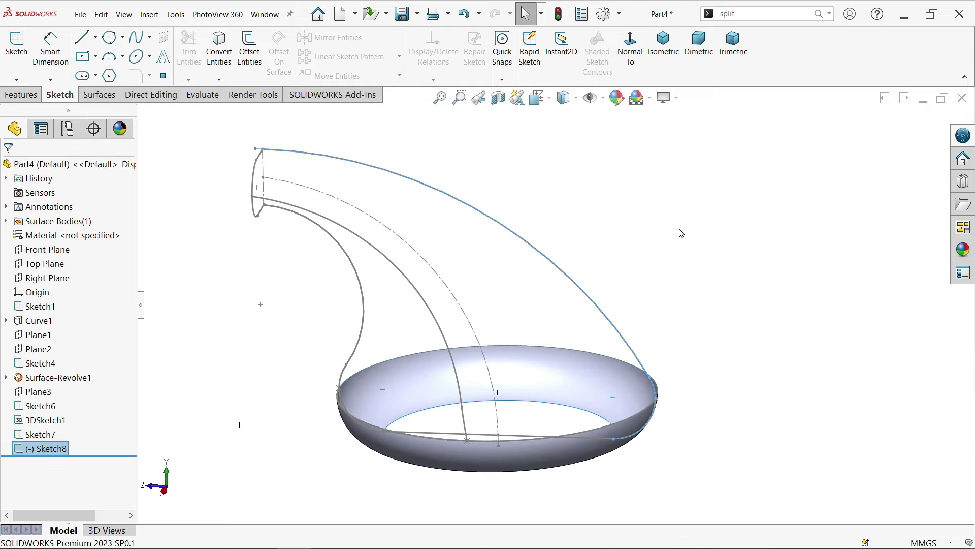
Step: Start a Lofted Surface and group the lower arc and lower line of the small upper profile as the first open profile
{"action": "mouse_move", "coordinate": [684, 247]}
{"action": "middle_mouse_down"}
{"action": "mouse_move", "coordinate": [729, 259]}
{"action": "mouse_move", "coordinate": [728, 291]}
{"action": "middle_mouse_up"}
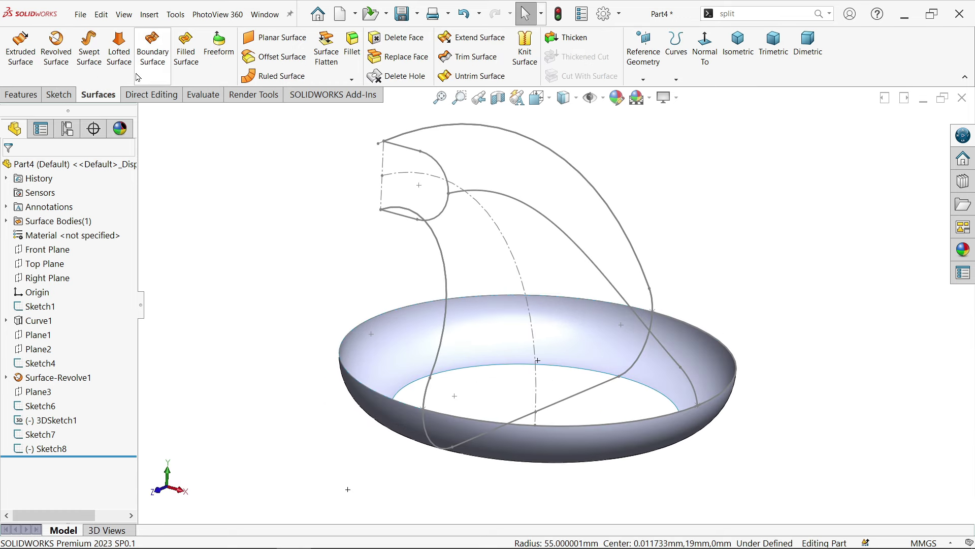
{"action": "left_click", "coordinate": [120, 56]}
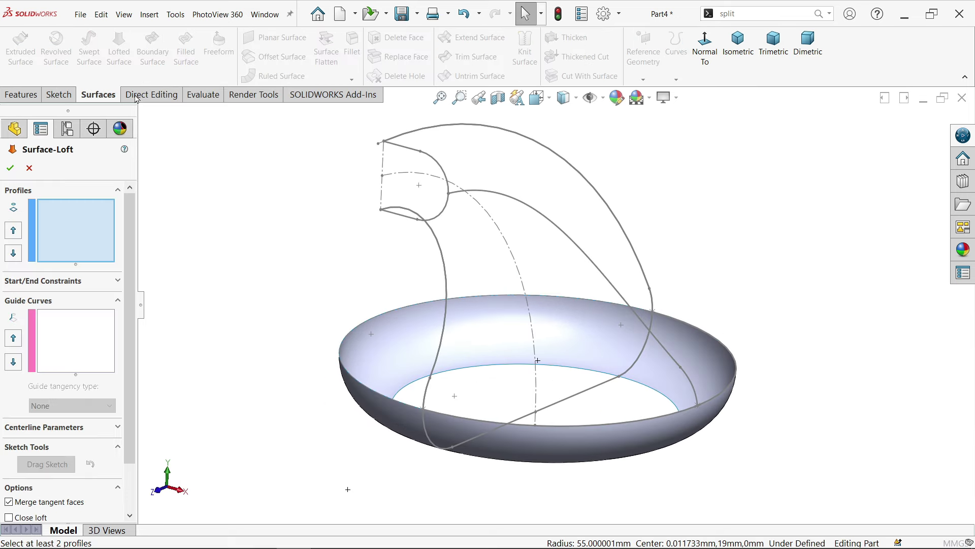
{"action": "right_click", "coordinate": [73, 228]}
{"action": "left_click", "coordinate": [108, 250]}
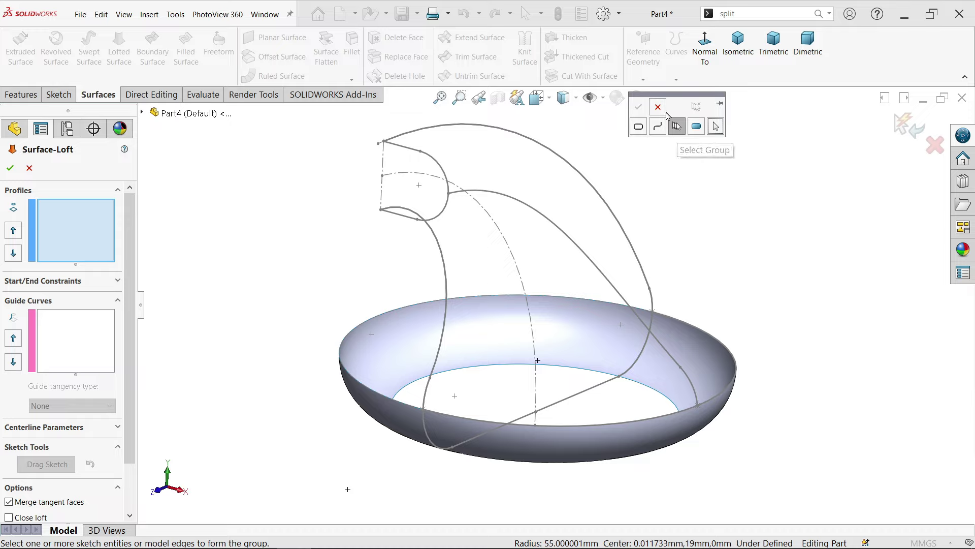
{"action": "left_click", "coordinate": [445, 217]}
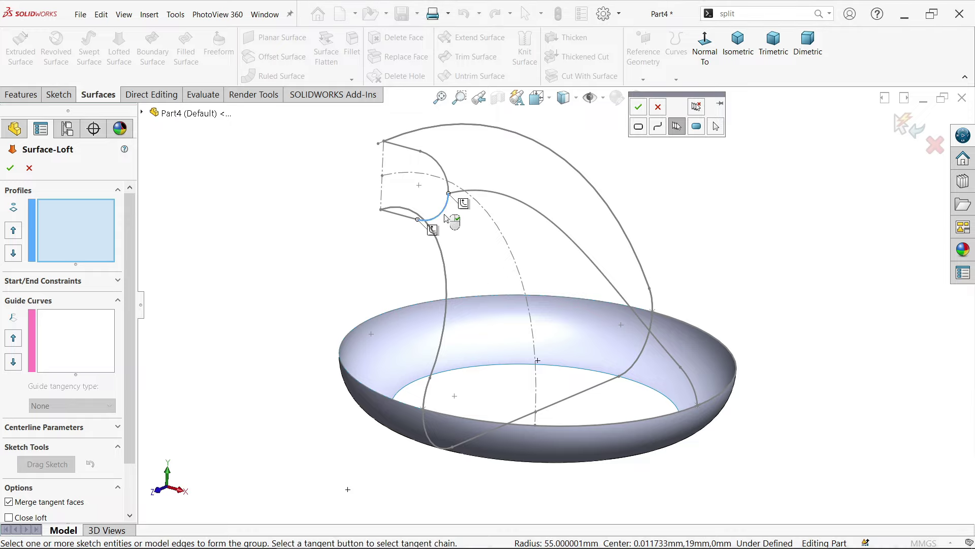
{"action": "left_click", "coordinate": [404, 220]}
{"action": "left_click", "coordinate": [636, 109]}
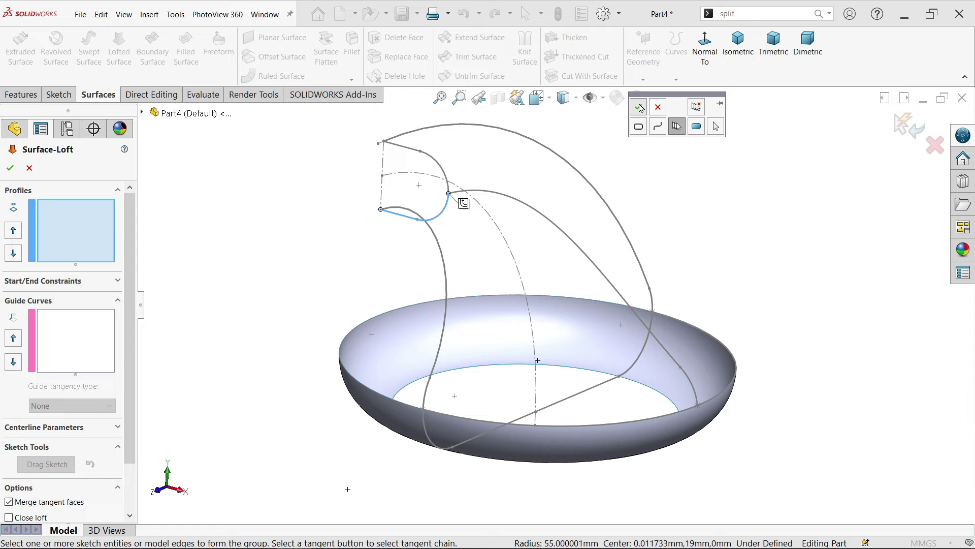
Step: Add the bowl's front rim arc between the two guide curves as the loft's second open profile group
{"action": "right_click", "coordinate": [255, 243]}
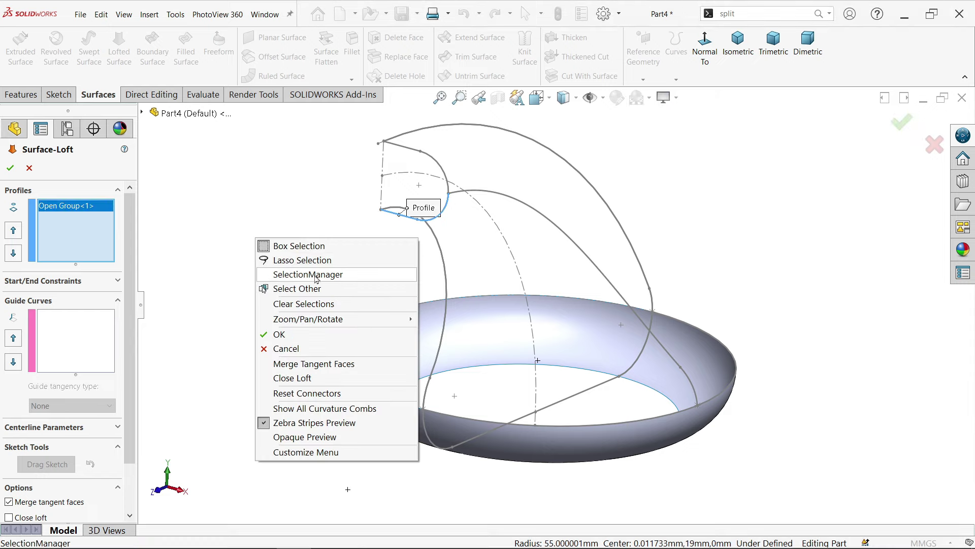
{"action": "left_click", "coordinate": [317, 276]}
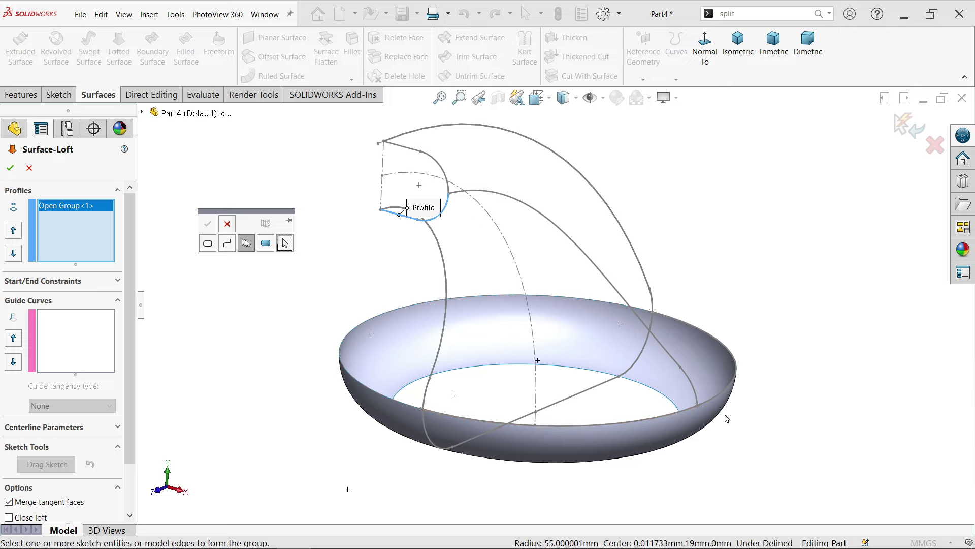
{"action": "middle_click_drag", "start_coordinate": [787, 305], "coordinate": [786, 312]}
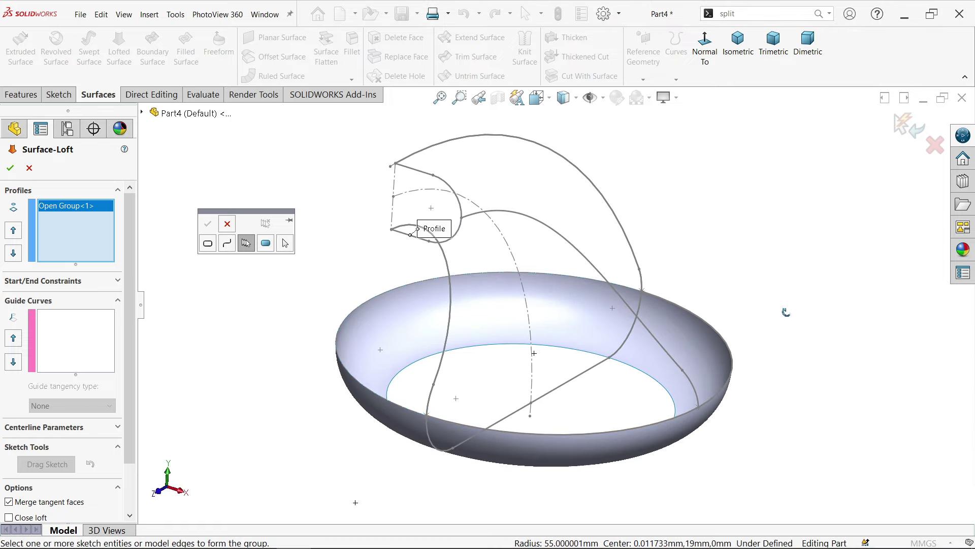
{"action": "left_click", "coordinate": [604, 436]}
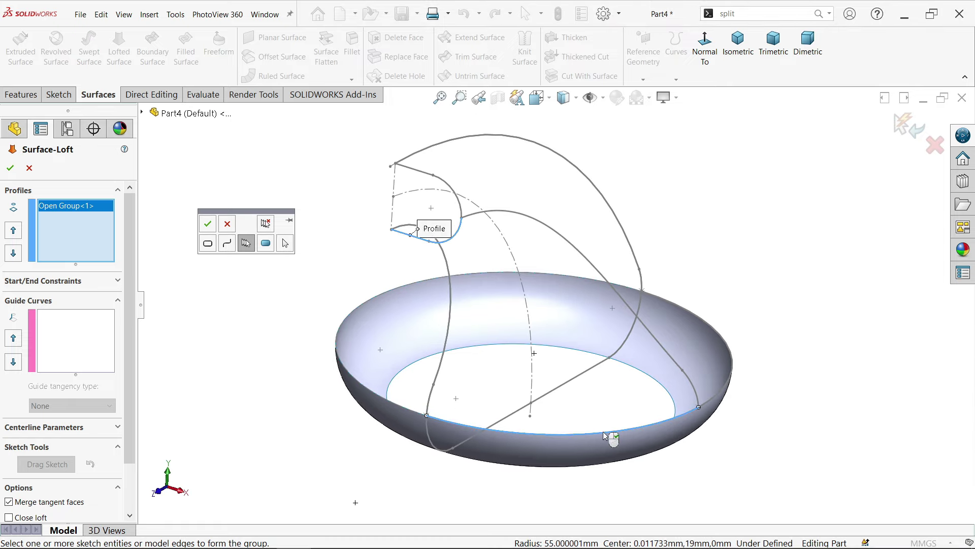
{"action": "left_click", "coordinate": [208, 224]}
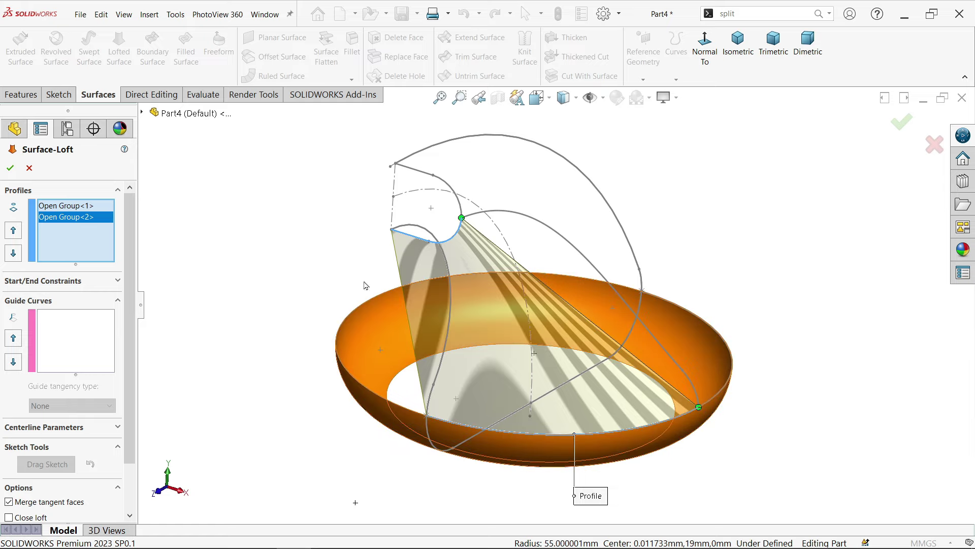
Step: Assign 3DSketch1 and Sketch7 as the guide curves of the surface loft
{"action": "left_click", "coordinate": [56, 334]}
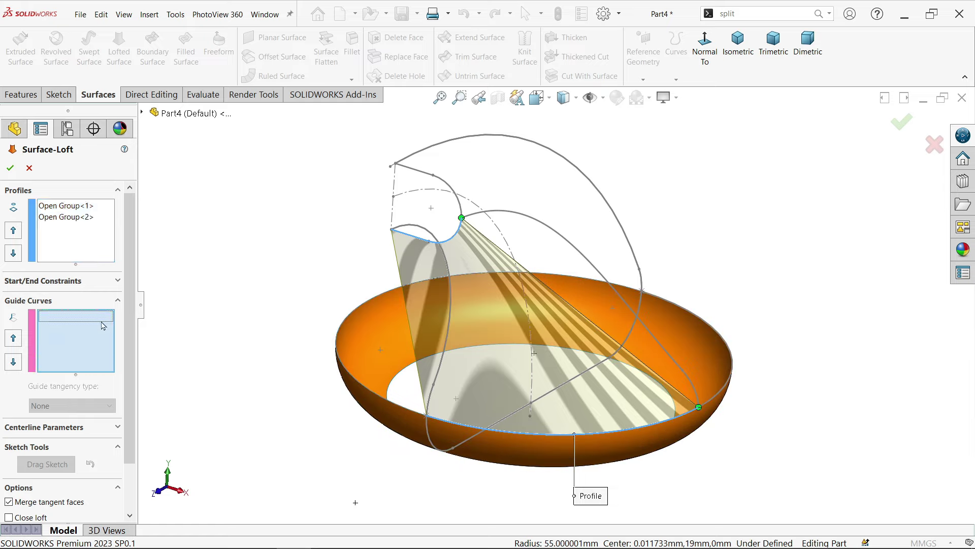
{"action": "left_click", "coordinate": [562, 242]}
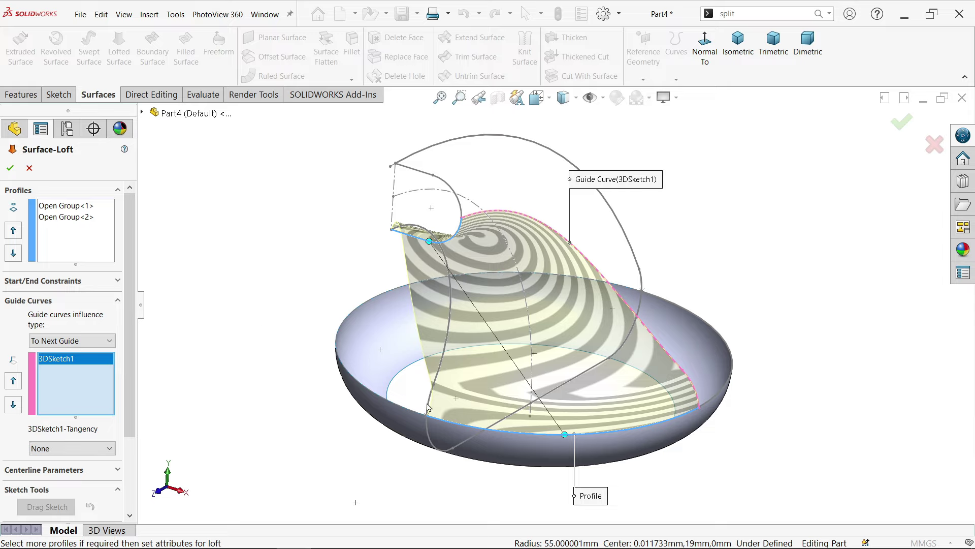
{"action": "left_click", "coordinate": [142, 113]}
{"action": "left_click", "coordinate": [185, 384]}
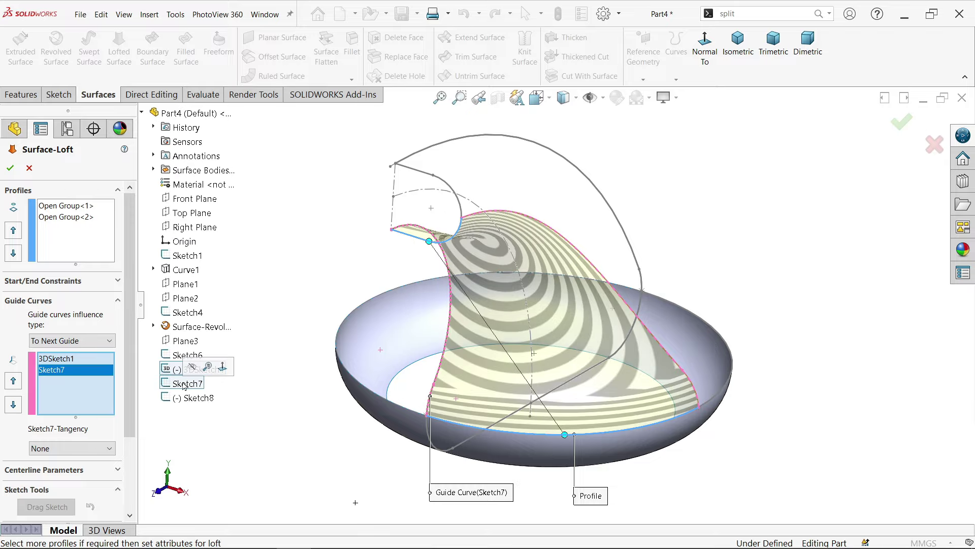
{"action": "middle_click_drag", "start_coordinate": [285, 346], "coordinate": [325, 300]}
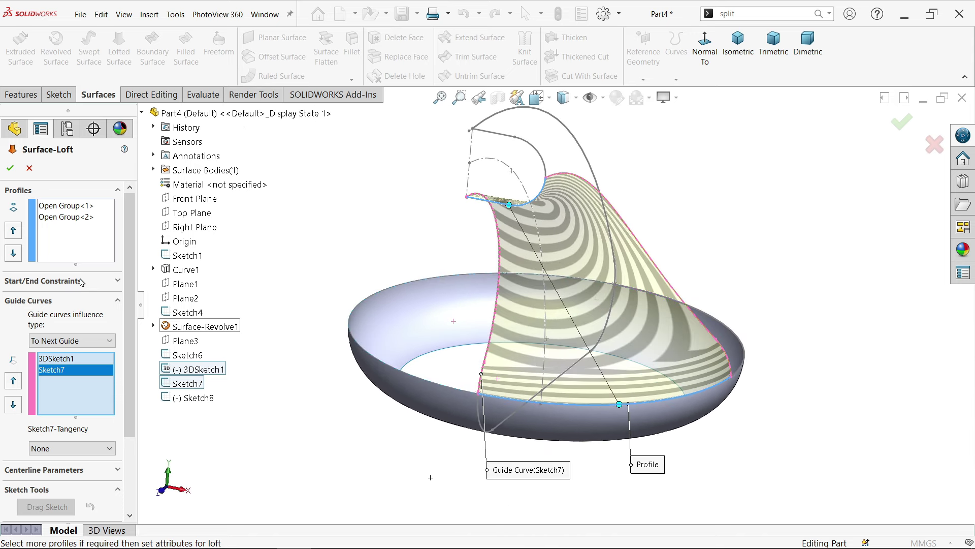
Step: Check the loft preview from the Front view and accept the lofted surface
{"action": "left_click", "coordinate": [550, 102]}
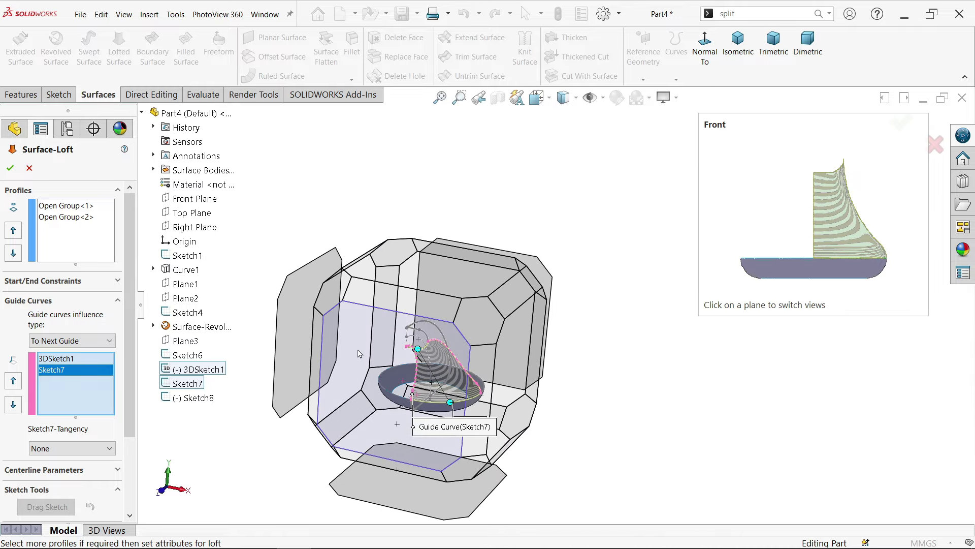
{"action": "left_click", "coordinate": [359, 355]}
{"action": "scroll", "coordinate": [619, 322], "scroll_direction": "down", "scroll_amount": 3}
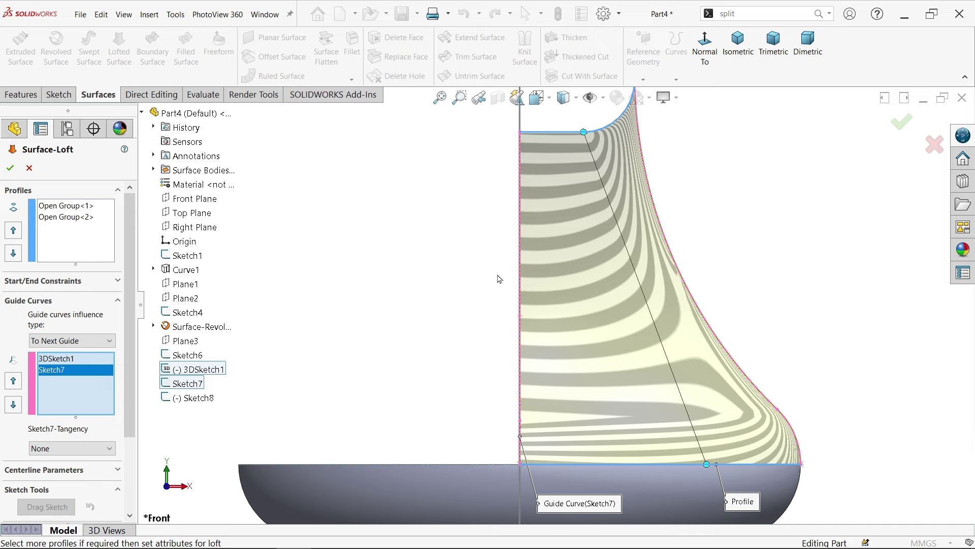
{"action": "left_click", "coordinate": [11, 169]}
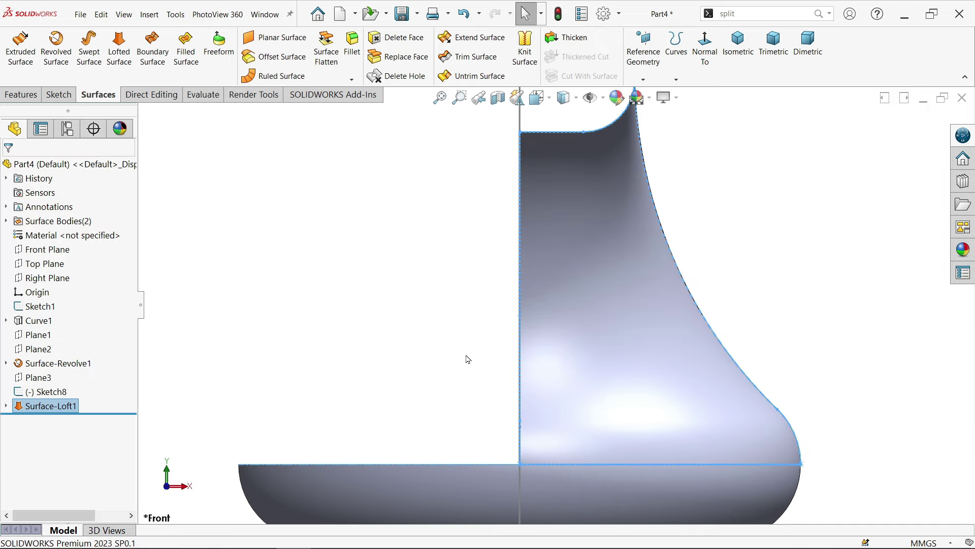
{"action": "left_click", "coordinate": [744, 235]}
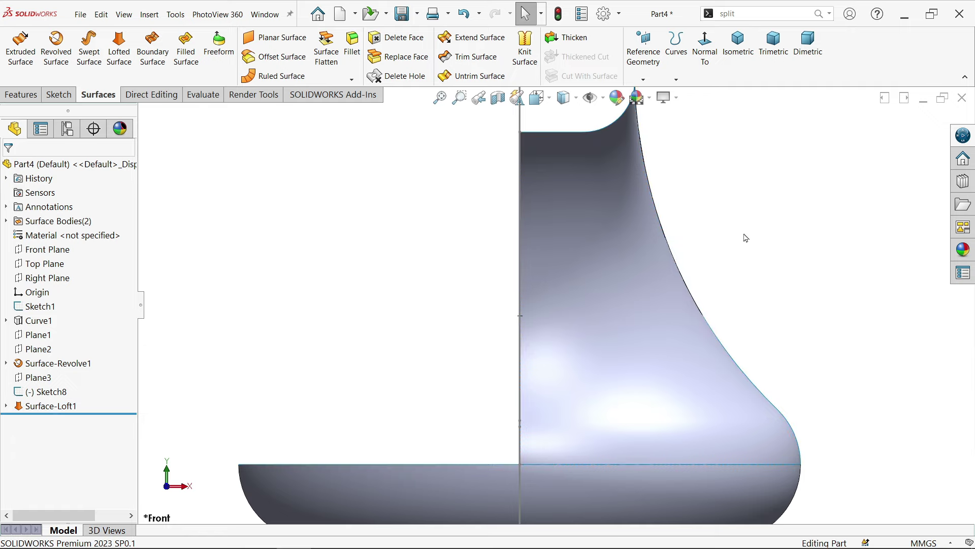
{"action": "key", "text": "f"}
{"action": "middle_click_drag", "start_coordinate": [758, 240], "coordinate": [554, 278]}
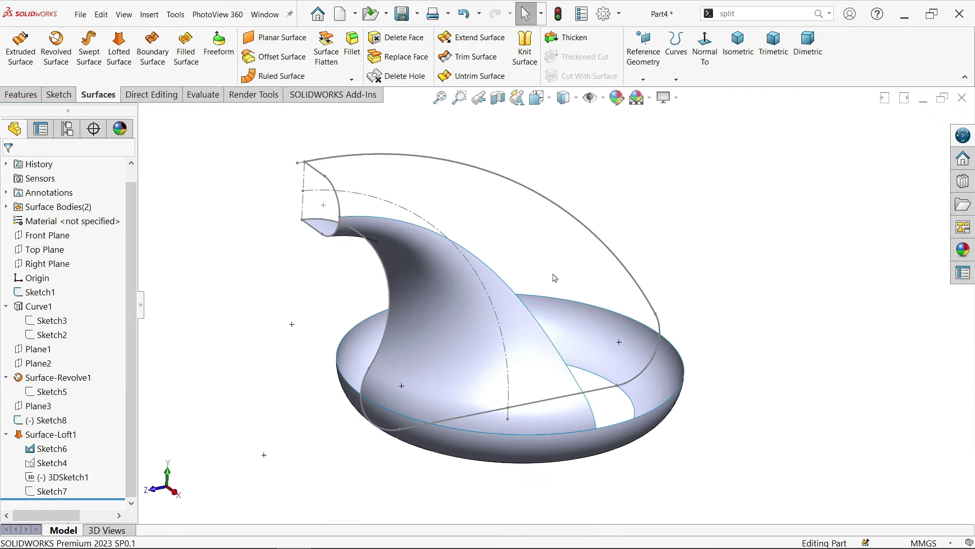
Step: Start a new Lofted Surface and show Sketch4 from under Surface-Loft1
{"action": "left_click", "coordinate": [119, 50]}
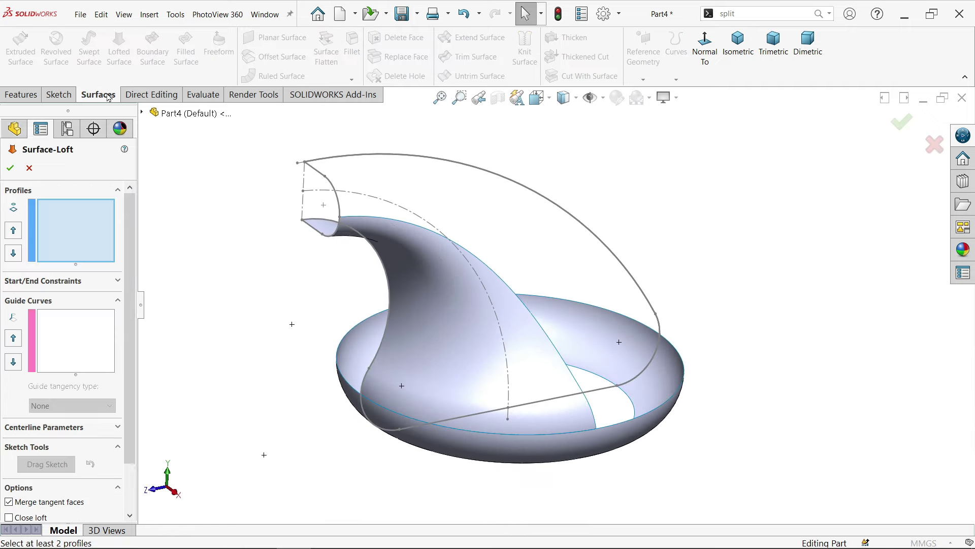
{"action": "left_click", "coordinate": [143, 113]}
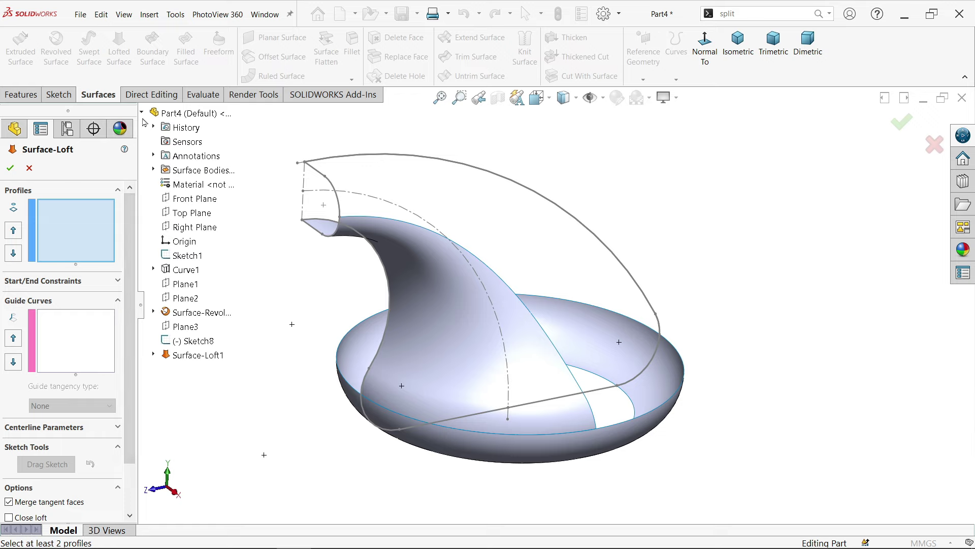
{"action": "left_click", "coordinate": [153, 354]}
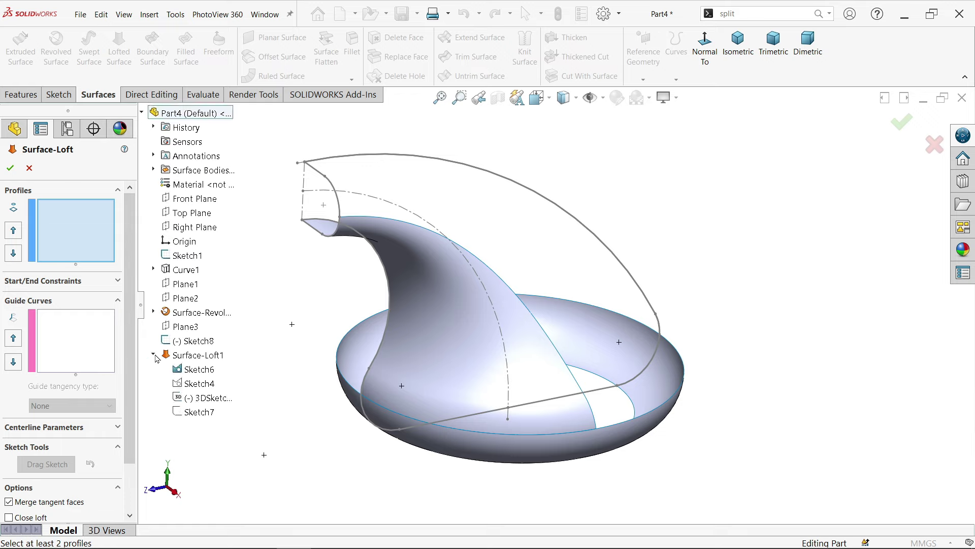
{"action": "right_click", "coordinate": [192, 387]}
{"action": "left_click", "coordinate": [211, 405]}
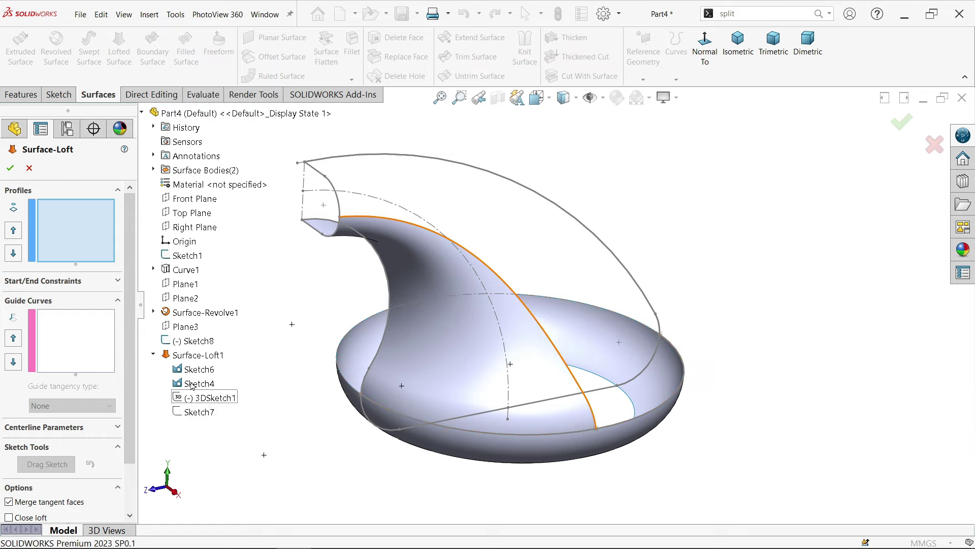
Step: Group the upper arc and upper line of the small upper profile as the new loft's first open profile
{"action": "right_click", "coordinate": [92, 235]}
{"action": "left_click", "coordinate": [127, 250]}
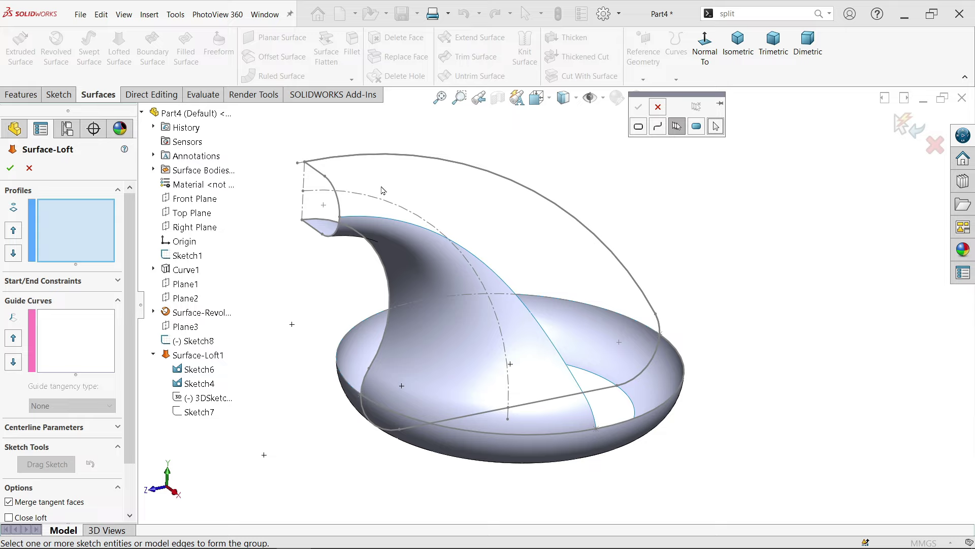
{"action": "left_click", "coordinate": [340, 205]}
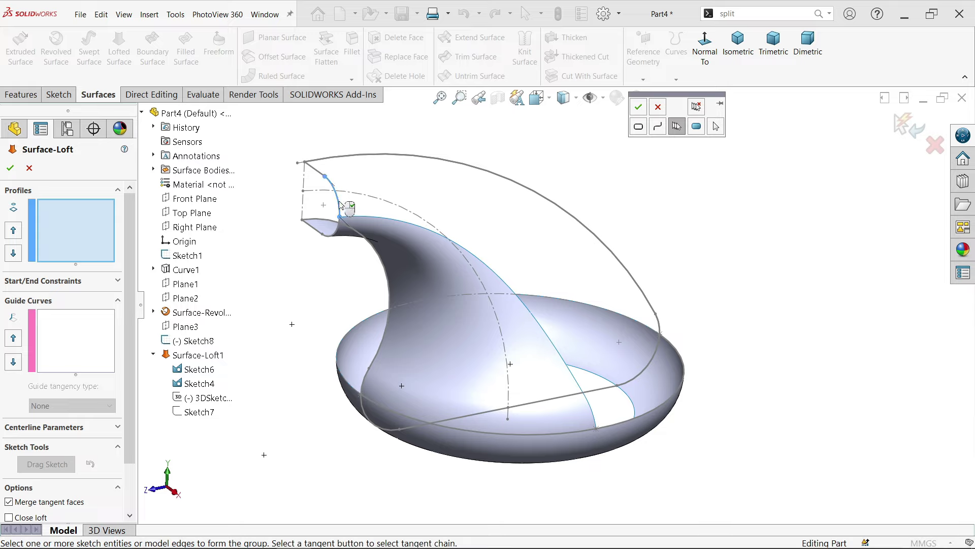
{"action": "left_click", "coordinate": [319, 175]}
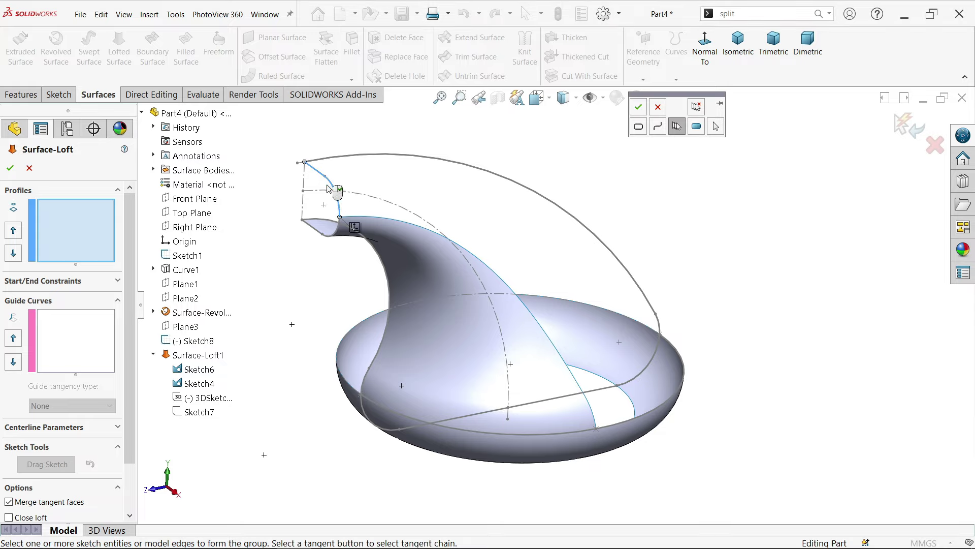
{"action": "left_click", "coordinate": [638, 108]}
Step: Add the bowl's rear rim arc, between the first loft's edge and the outer guide curve, as the second open profile group
{"action": "right_click", "coordinate": [86, 237]}
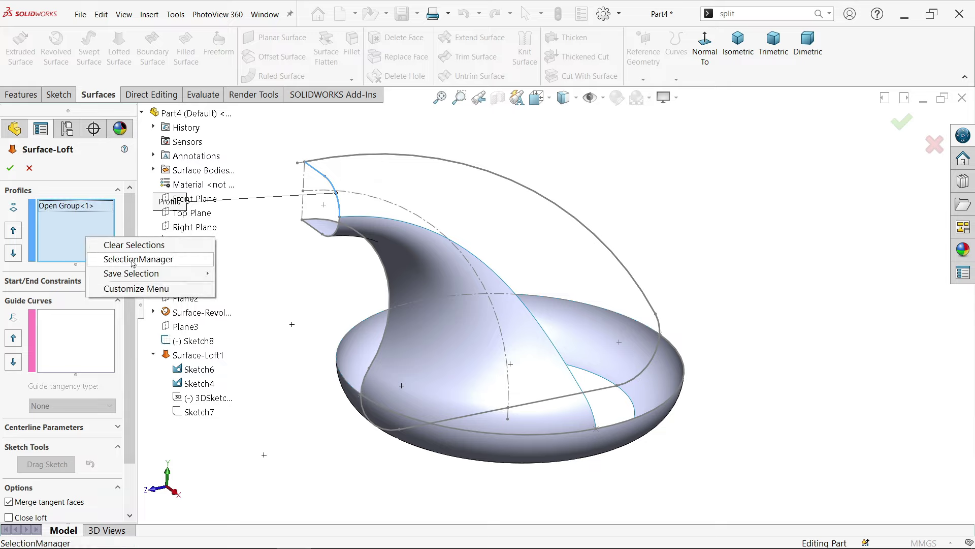
{"action": "left_click", "coordinate": [132, 260]}
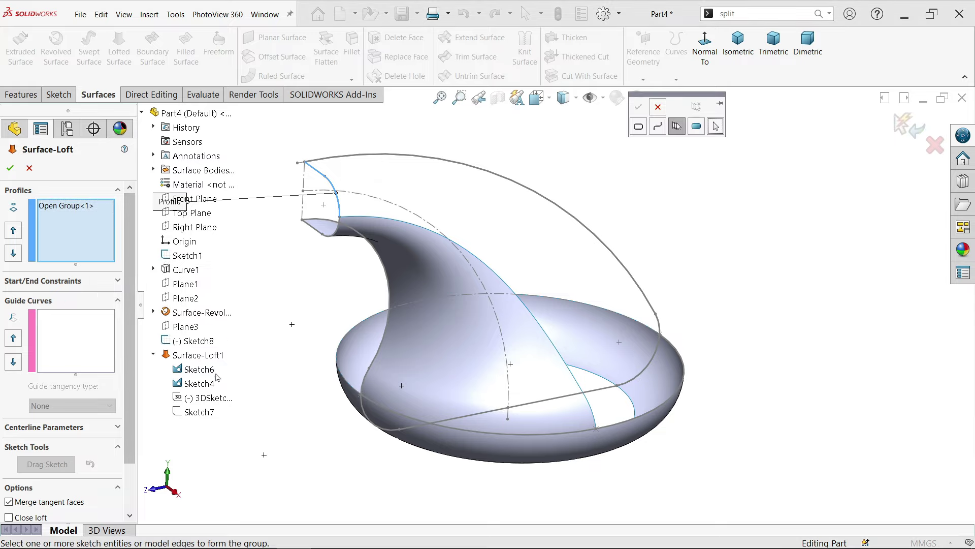
{"action": "left_click", "coordinate": [648, 417]}
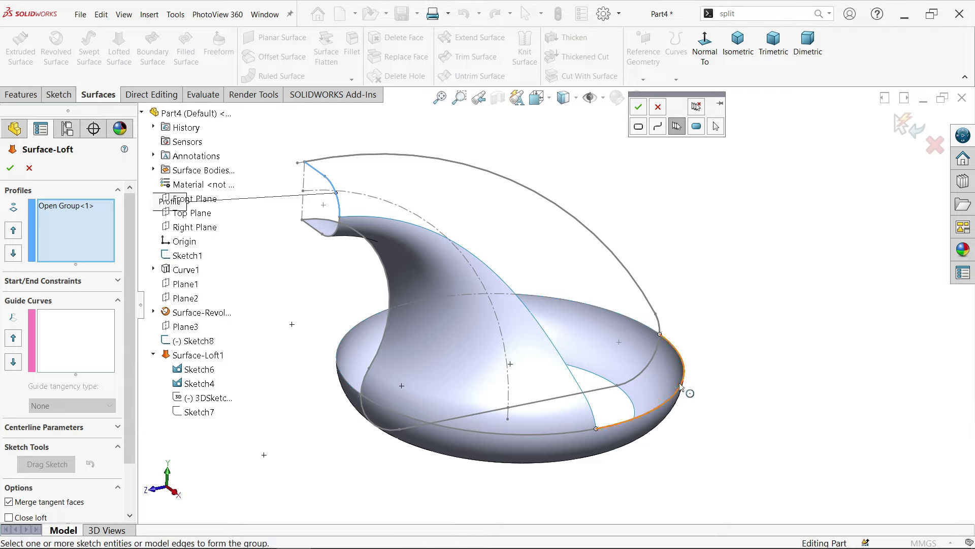
{"action": "middle_click_drag", "start_coordinate": [737, 316], "coordinate": [662, 392]}
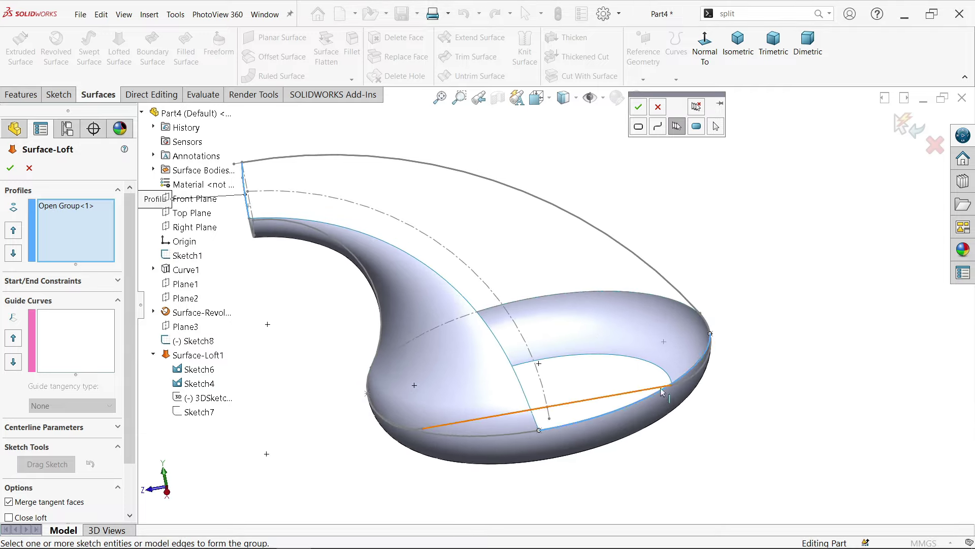
{"action": "middle_click_drag", "start_coordinate": [745, 363], "coordinate": [759, 399]}
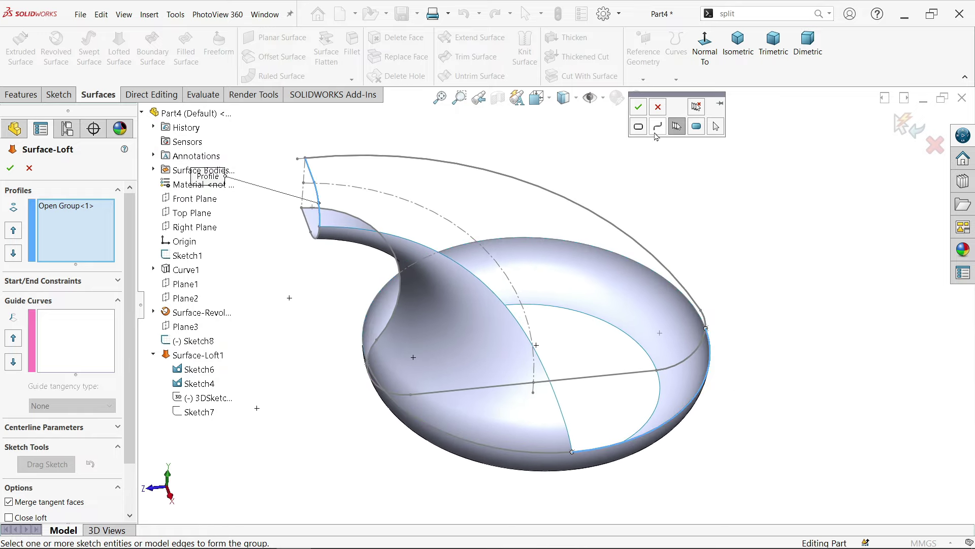
{"action": "left_click", "coordinate": [638, 107]}
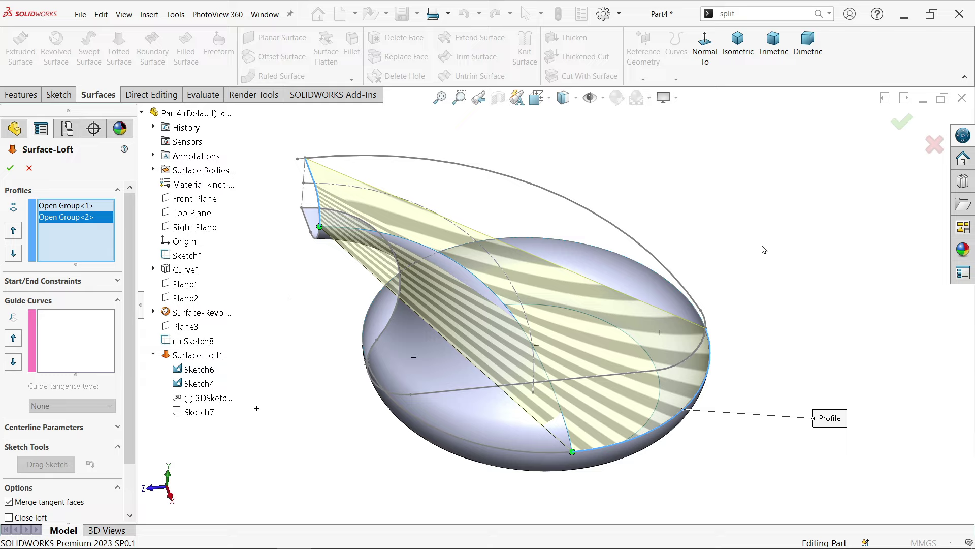
Step: Assign 3DSketch1 as the first guide curve of the new surface loft
{"action": "middle_click_drag", "start_coordinate": [764, 250], "coordinate": [468, 286]}
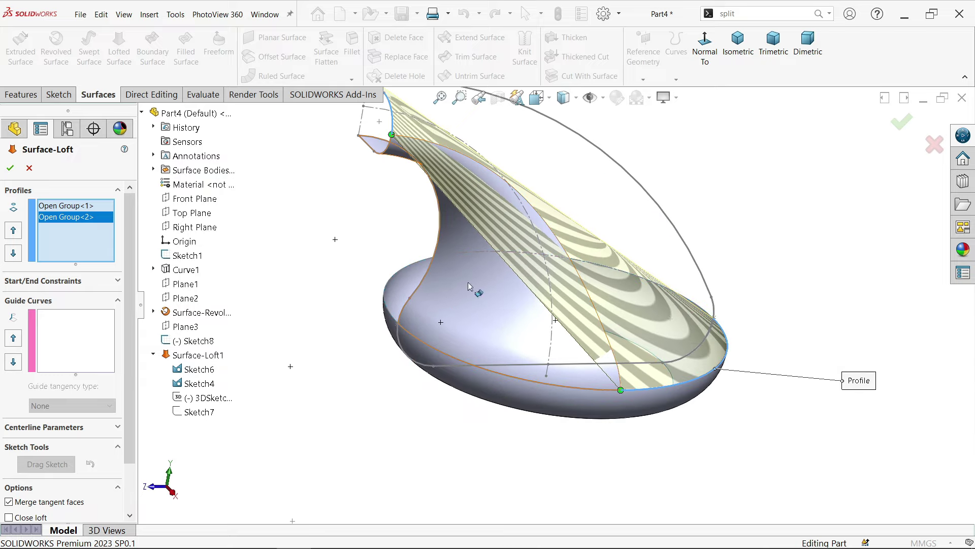
{"action": "middle_click_drag", "start_coordinate": [321, 273], "coordinate": [607, 236]}
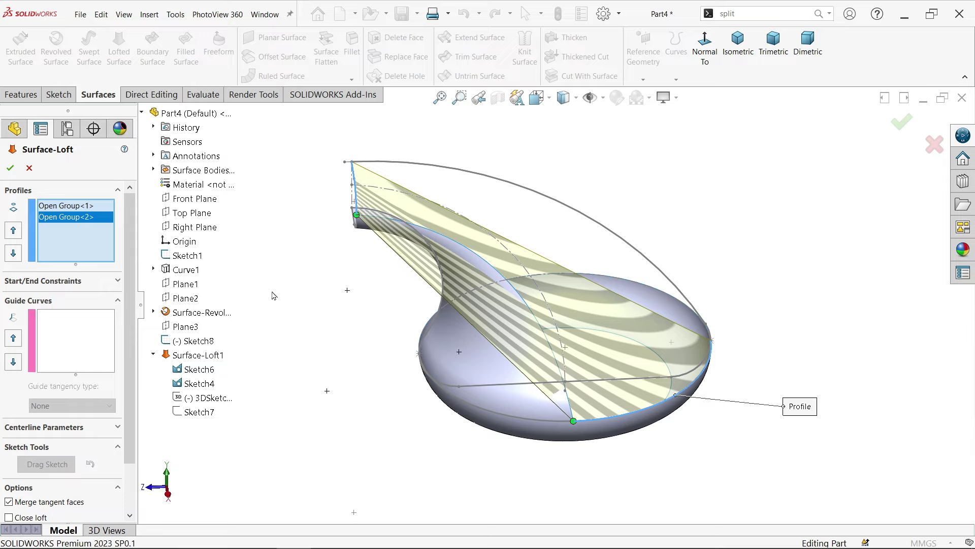
{"action": "left_click", "coordinate": [71, 345]}
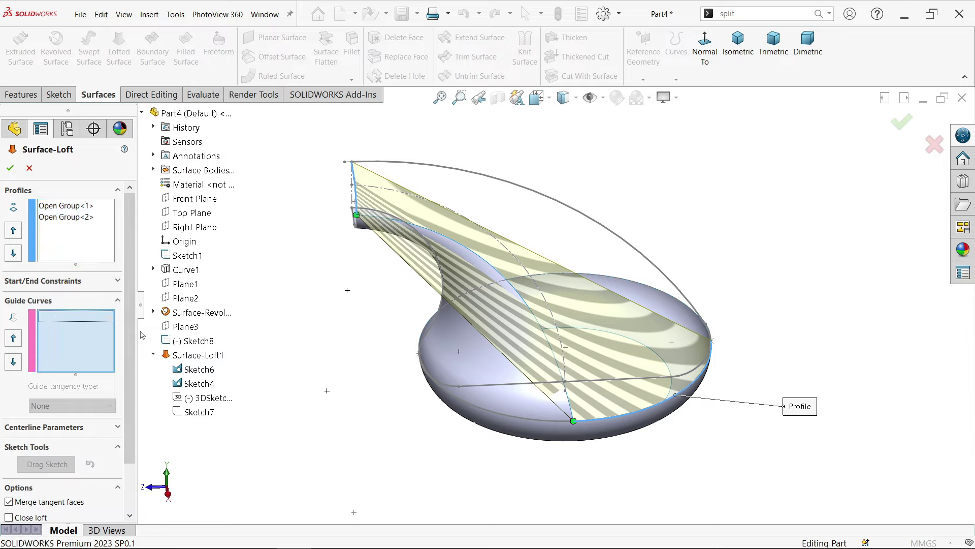
{"action": "left_click", "coordinate": [217, 402]}
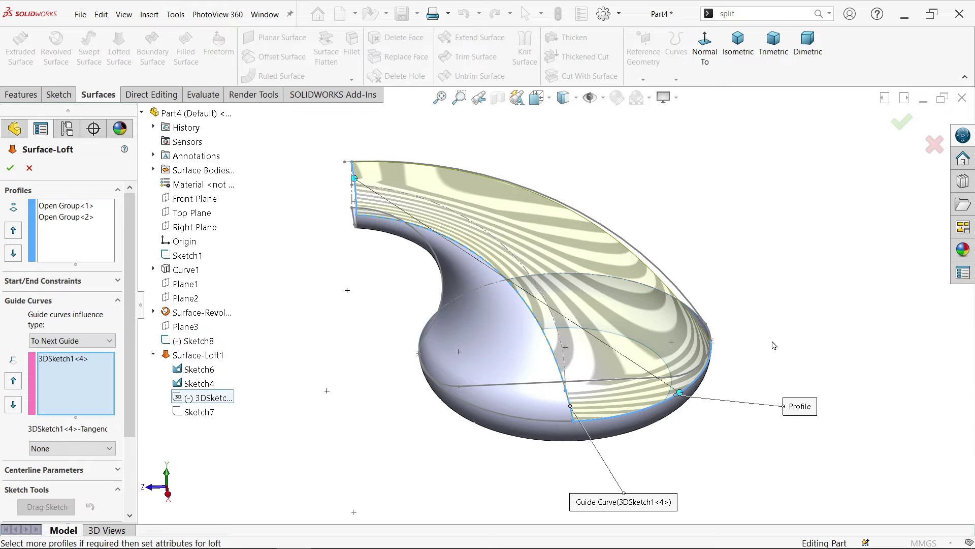
{"action": "mouse_move", "coordinate": [773, 346]}
{"action": "middle_mouse_down"}
{"action": "mouse_move", "coordinate": [806, 320]}
{"action": "mouse_move", "coordinate": [771, 328]}
{"action": "middle_mouse_up"}
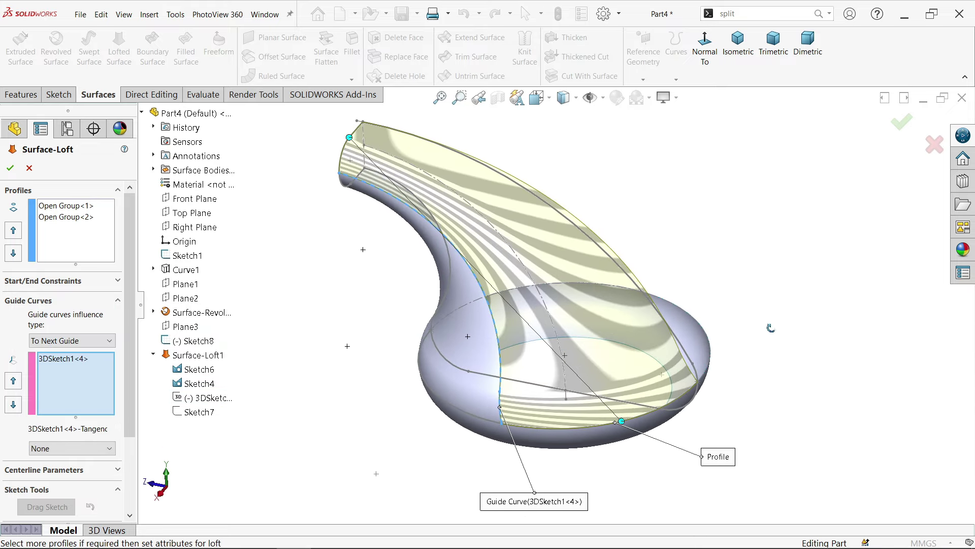
{"action": "right_click", "coordinate": [69, 387]}
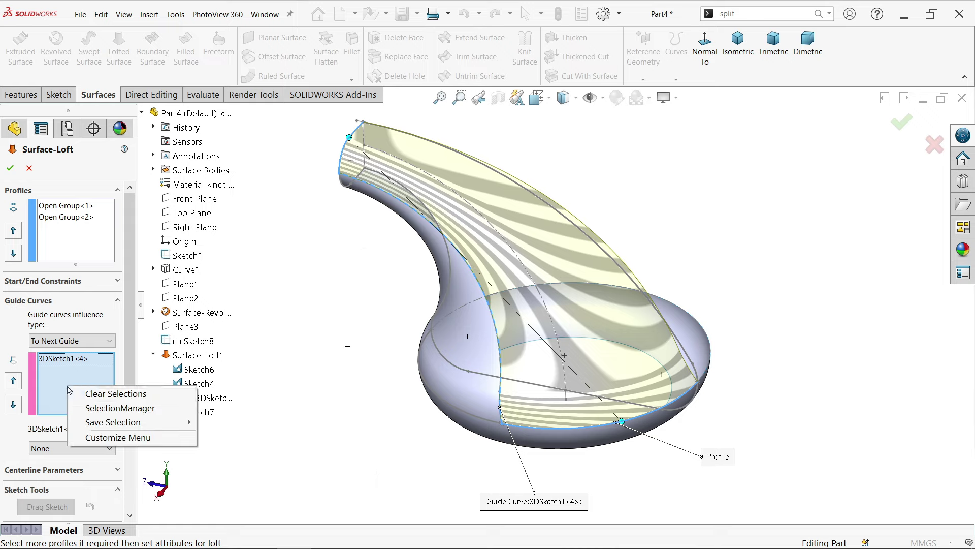
{"action": "left_click", "coordinate": [117, 408]}
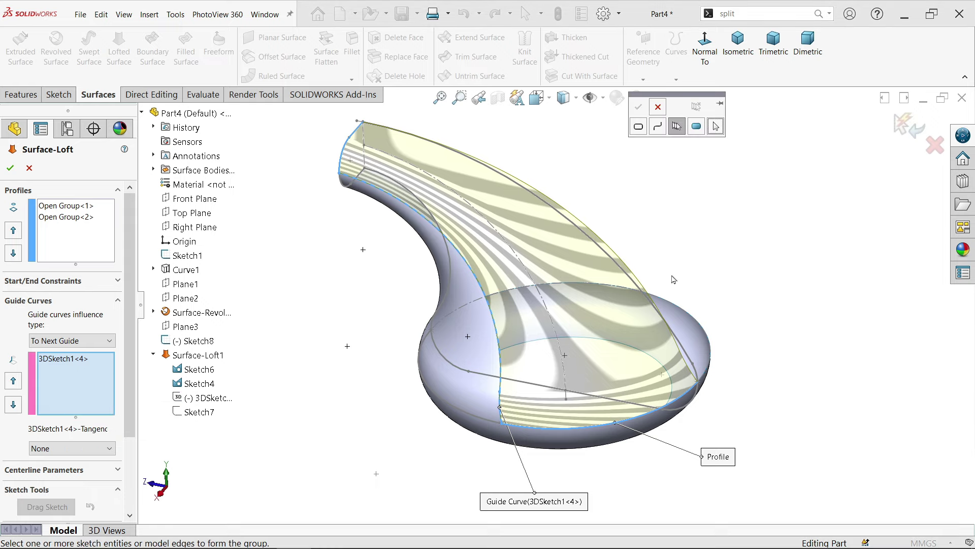
{"action": "left_click", "coordinate": [690, 360]}
{"action": "scroll", "coordinate": [713, 386], "scroll_direction": "down", "scroll_amount": 5}
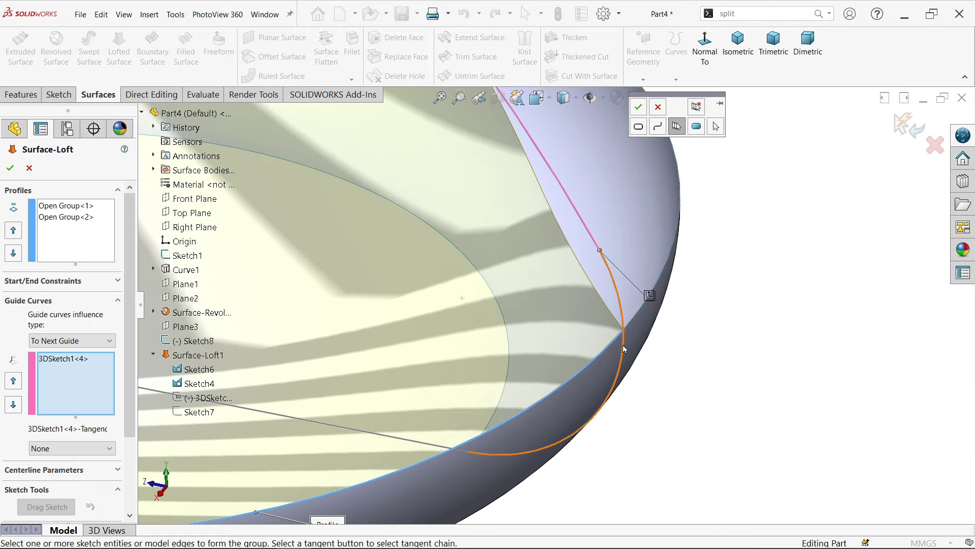
{"action": "left_click", "coordinate": [624, 311]}
{"action": "scroll", "coordinate": [584, 295], "scroll_direction": "up", "scroll_amount": 10}
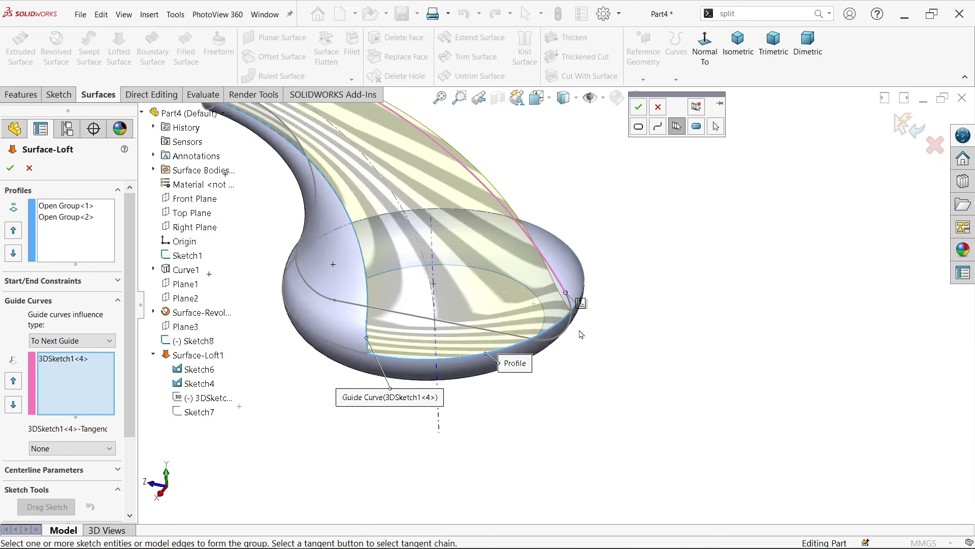
Step: Add Sketch8 as the second guide curve and check the loft preview from the Front view
{"action": "left_click", "coordinate": [199, 342]}
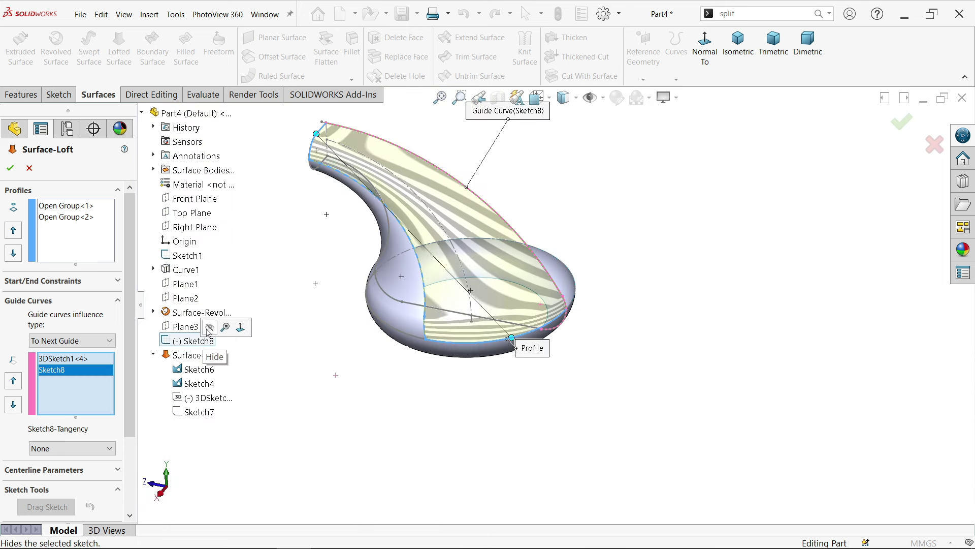
{"action": "scroll", "coordinate": [510, 253], "scroll_direction": "down", "scroll_amount": 3}
{"action": "middle_click_drag", "start_coordinate": [510, 253], "coordinate": [549, 234]}
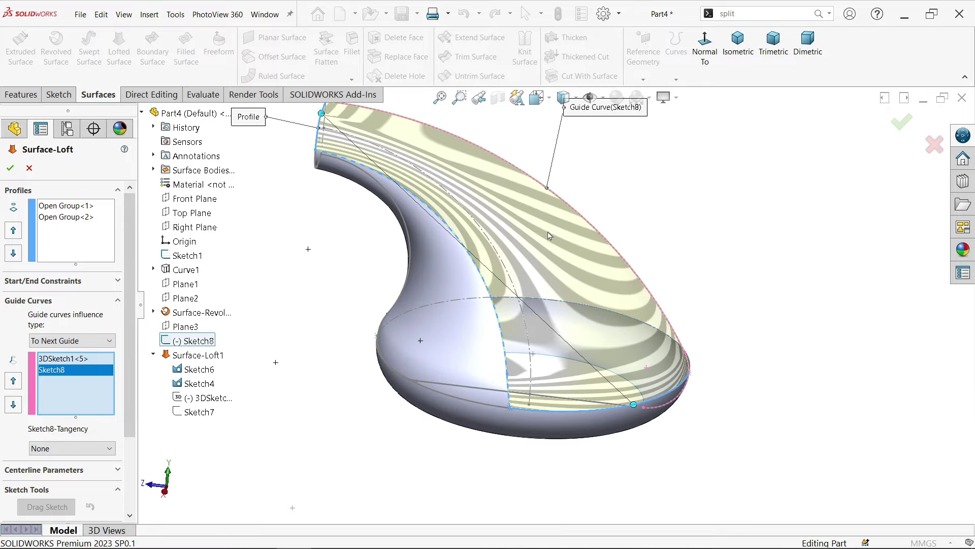
{"action": "left_click", "coordinate": [550, 101]}
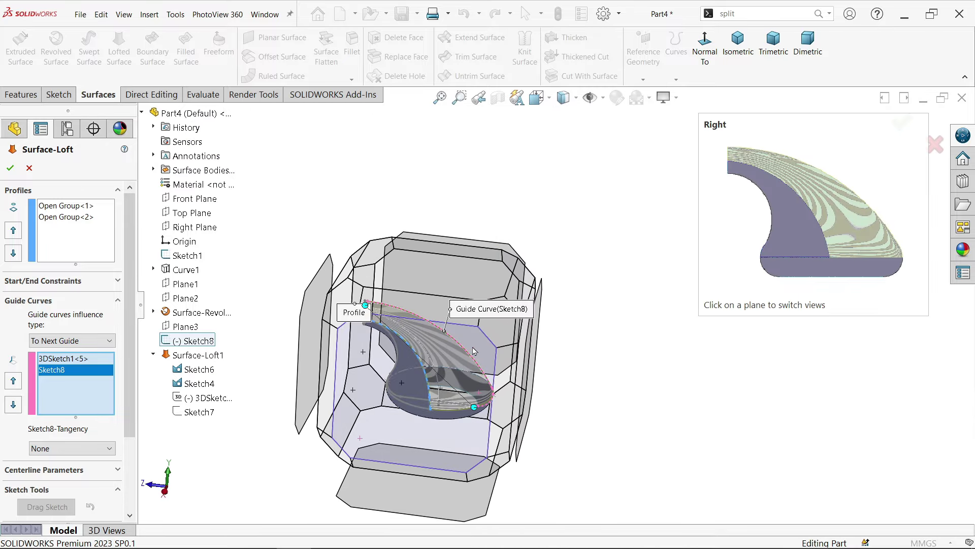
{"action": "left_click", "coordinate": [316, 368]}
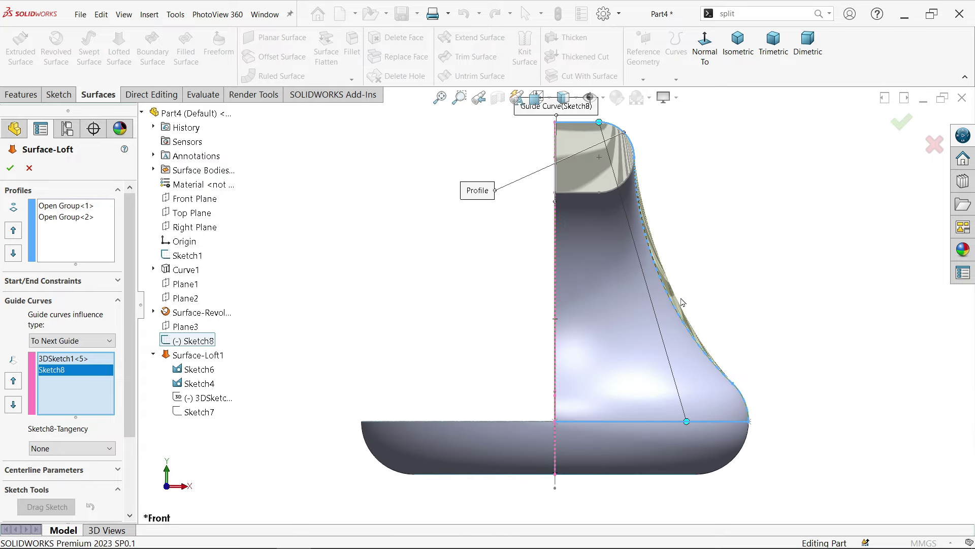
{"action": "scroll", "coordinate": [683, 302], "scroll_direction": "down", "scroll_amount": 1}
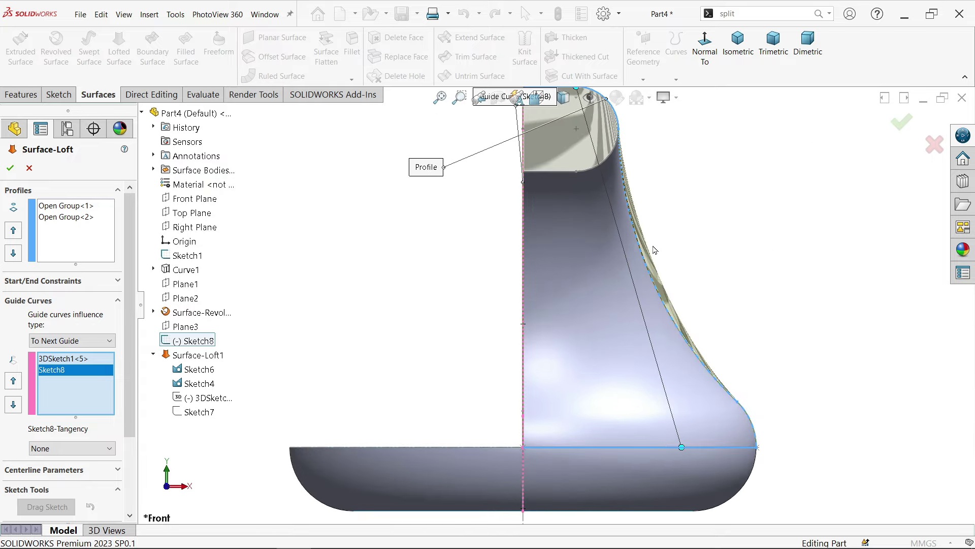
Step: Set both the start and end constraints of the loft to Normal To Profile
{"action": "left_click", "coordinate": [84, 283]}
{"action": "left_click", "coordinate": [71, 310]}
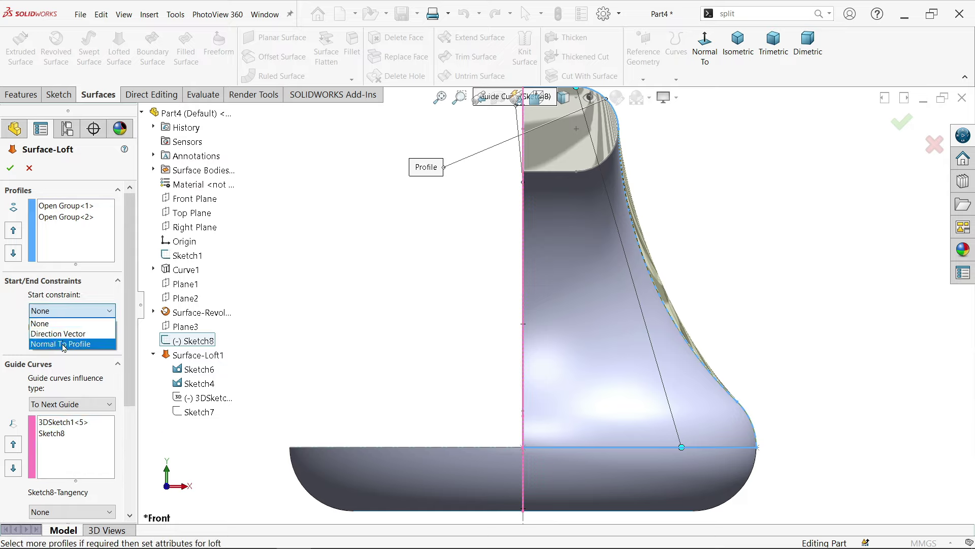
{"action": "left_click", "coordinate": [61, 344]}
{"action": "left_click", "coordinate": [78, 348]}
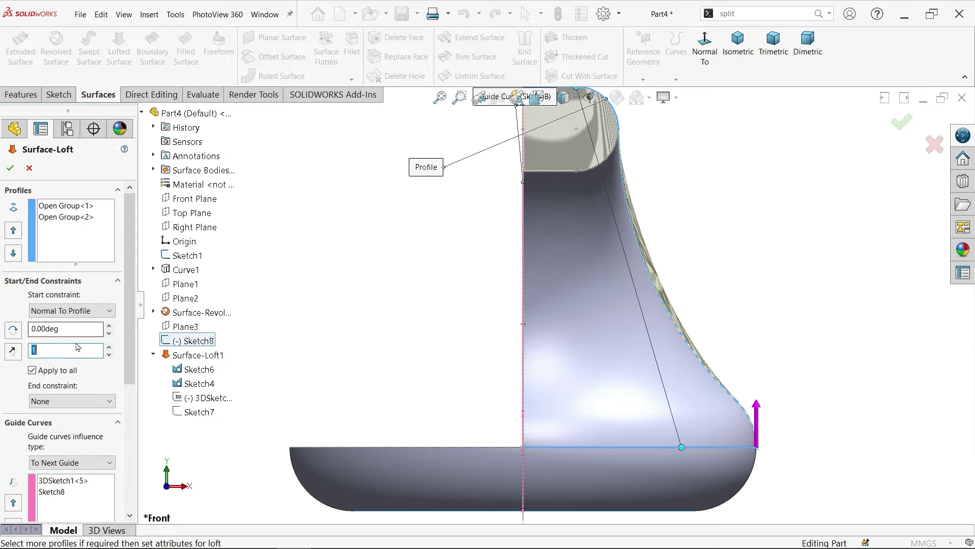
{"action": "left_click", "coordinate": [89, 402]}
{"action": "left_click", "coordinate": [68, 436]}
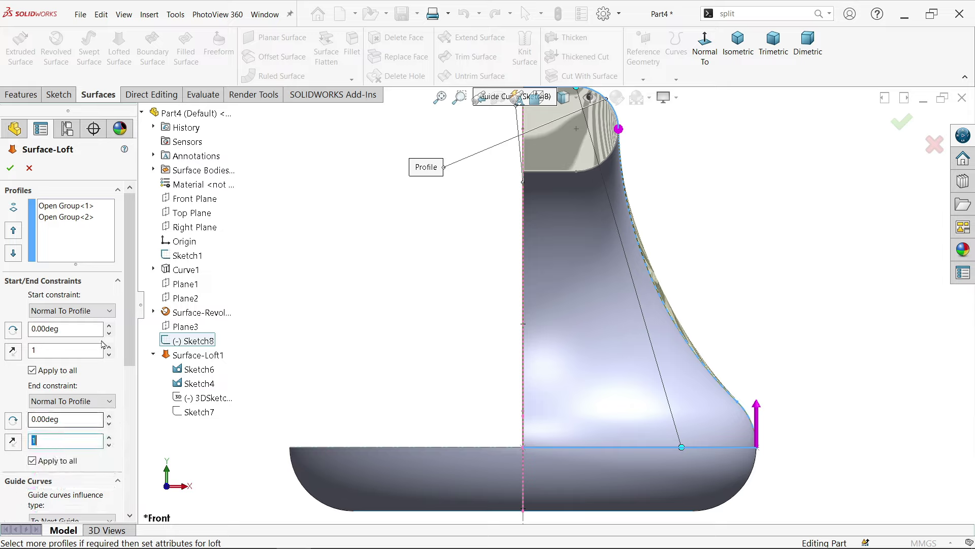
Step: Set the start and end tangent lengths to 0.1 and accept the lofted surface
{"action": "left_click", "coordinate": [61, 350]}
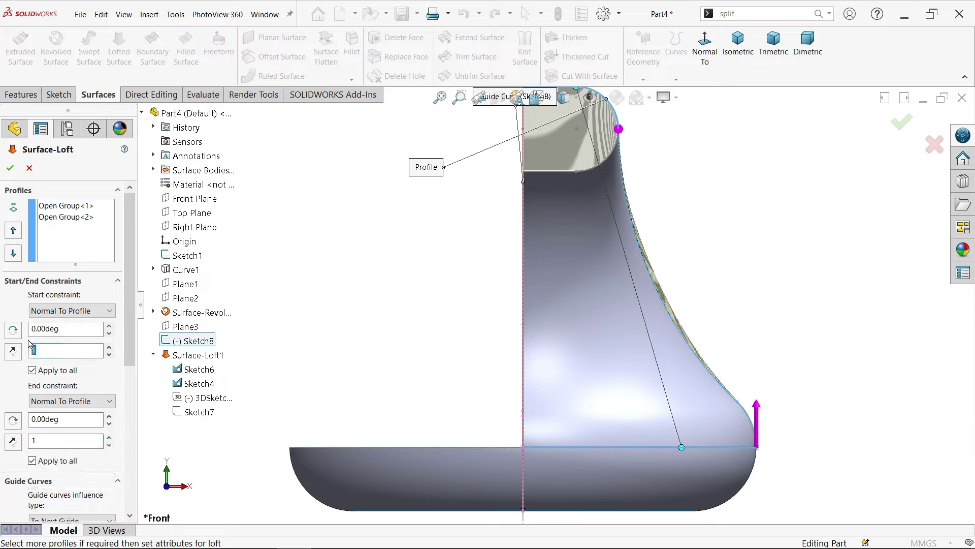
{"action": "type", "text": "0.1"}
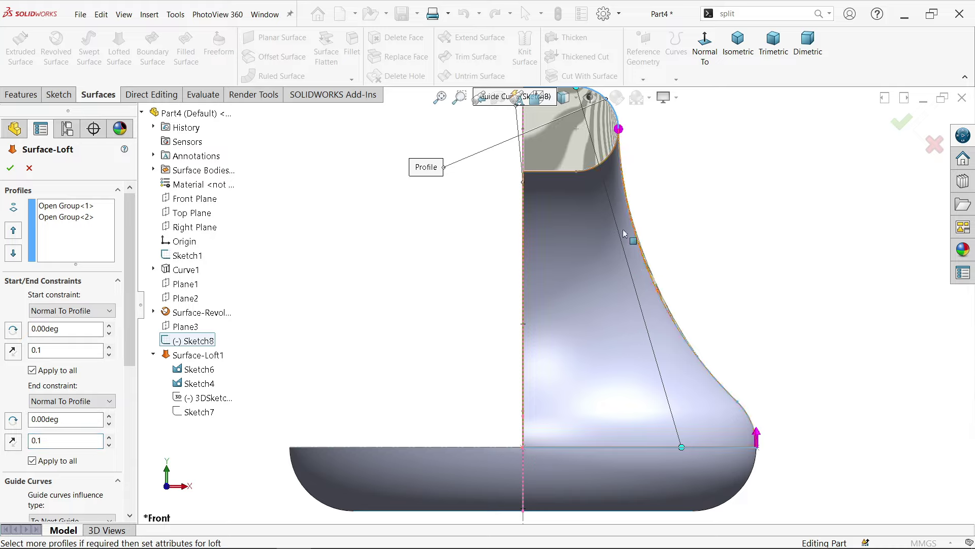
{"action": "left_click", "coordinate": [11, 167]}
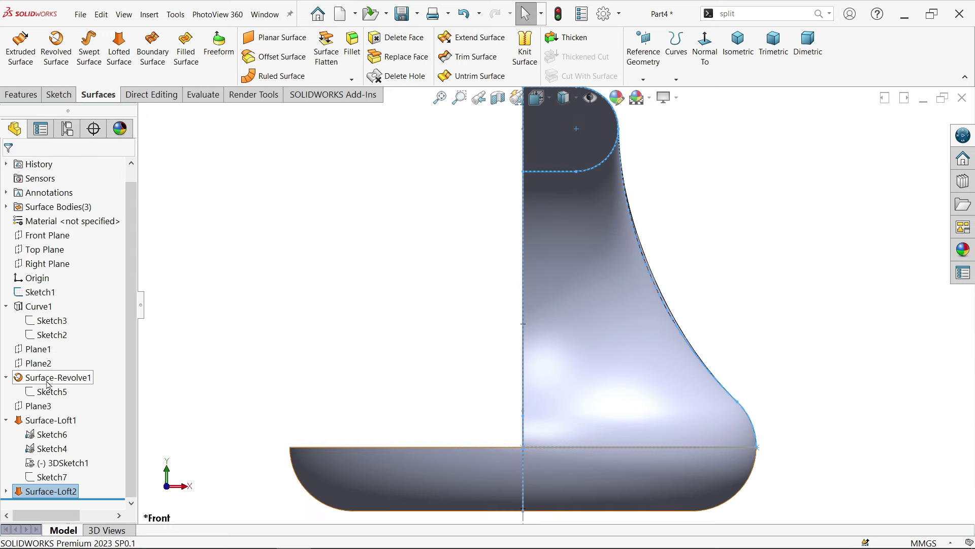
Step: Edit Surface-Loft1 and set its start constraint to Normal To Profile with a start tangent length of 0.1
{"action": "left_click", "coordinate": [7, 420]}
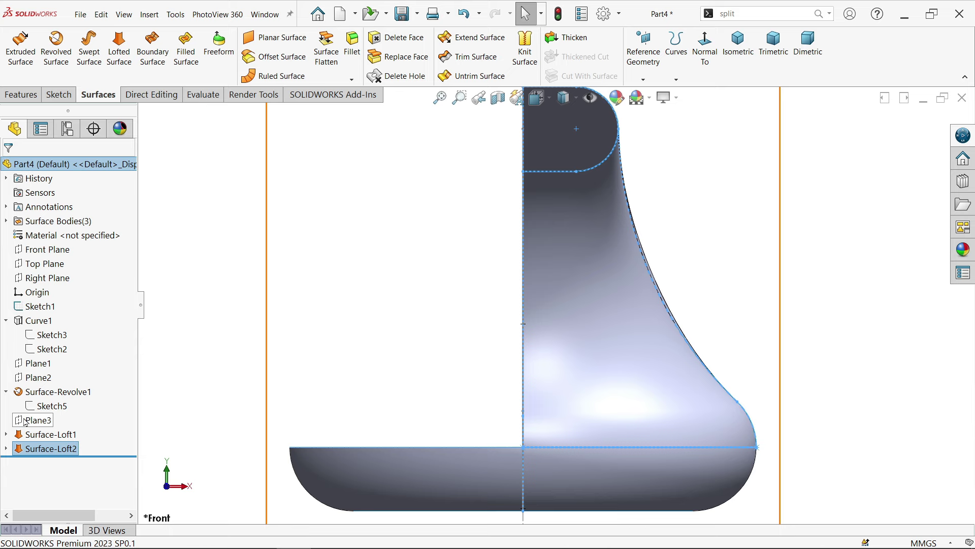
{"action": "left_click", "coordinate": [26, 436]}
{"action": "right_click", "coordinate": [25, 435]}
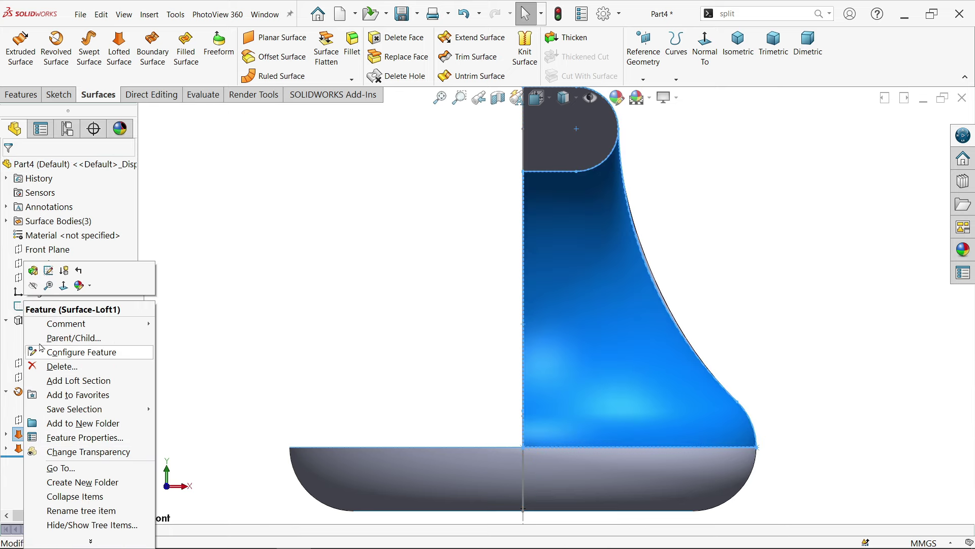
{"action": "left_click", "coordinate": [34, 270]}
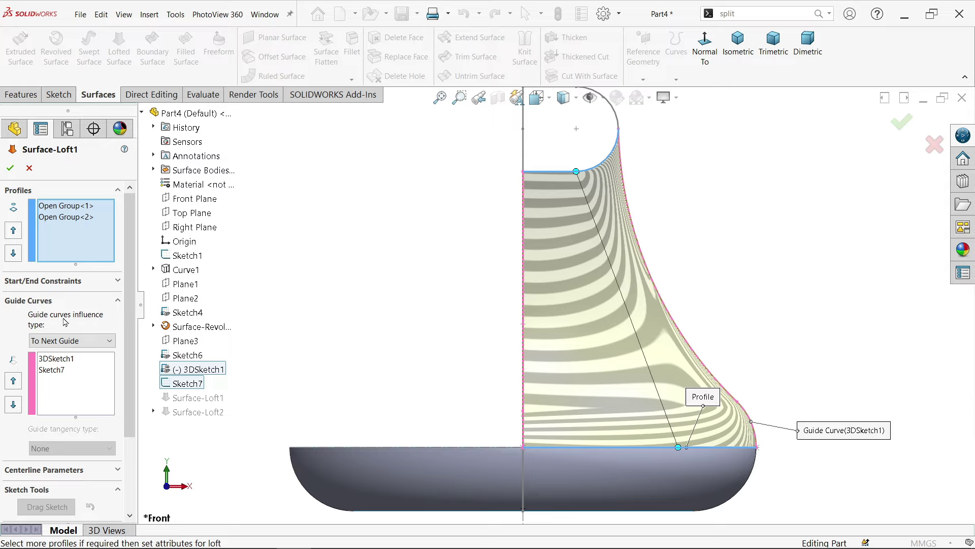
{"action": "left_click", "coordinate": [70, 281]}
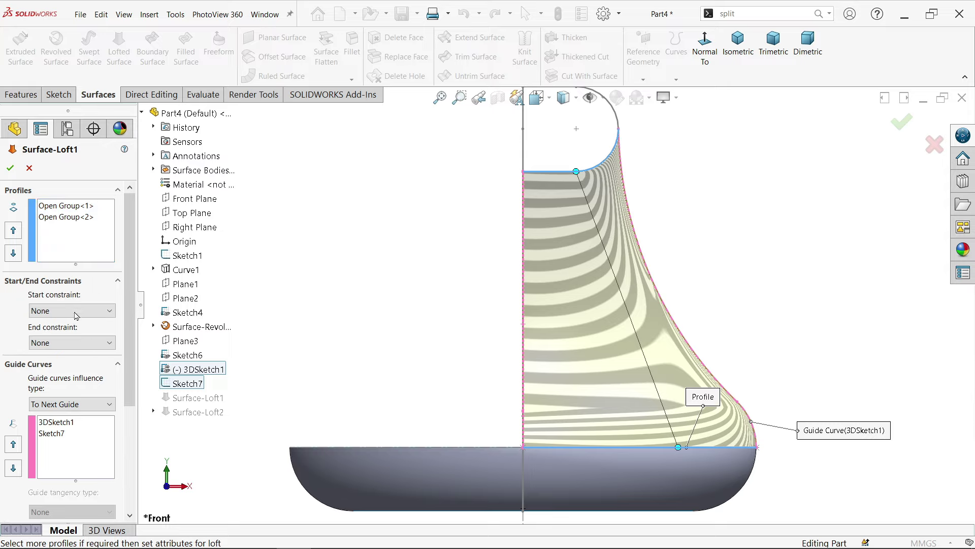
{"action": "left_click", "coordinate": [76, 310]}
{"action": "left_click", "coordinate": [63, 344]}
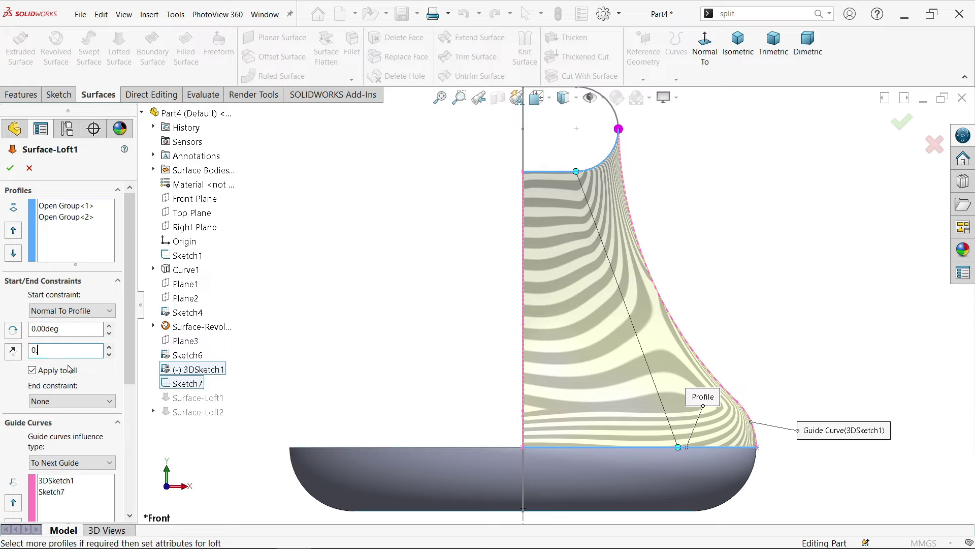
{"action": "type", "text": ".1"}
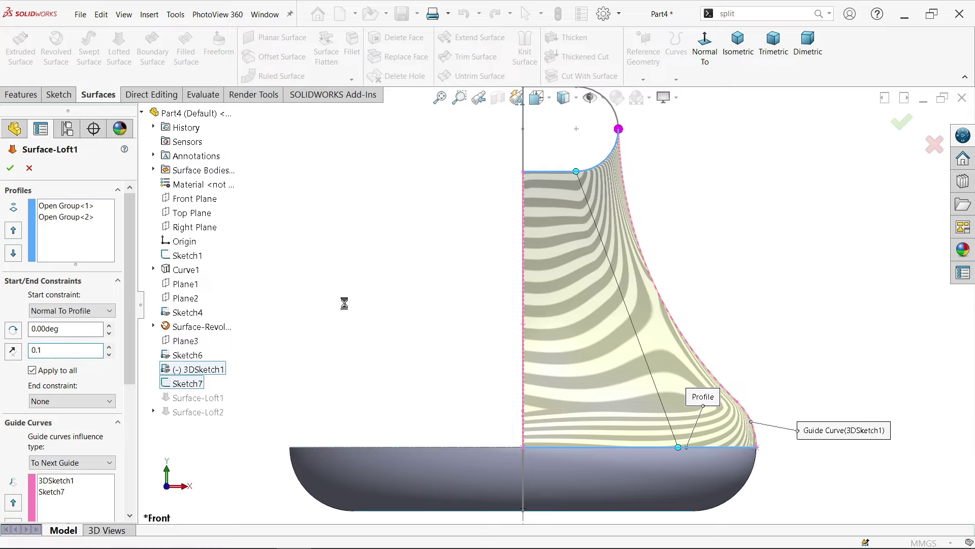
Step: Set the end constraint of Surface-Loft1 to Normal To Profile with a tangent length of 0.1 and accept the loft
{"action": "left_click", "coordinate": [76, 401]}
{"action": "left_click", "coordinate": [57, 435]}
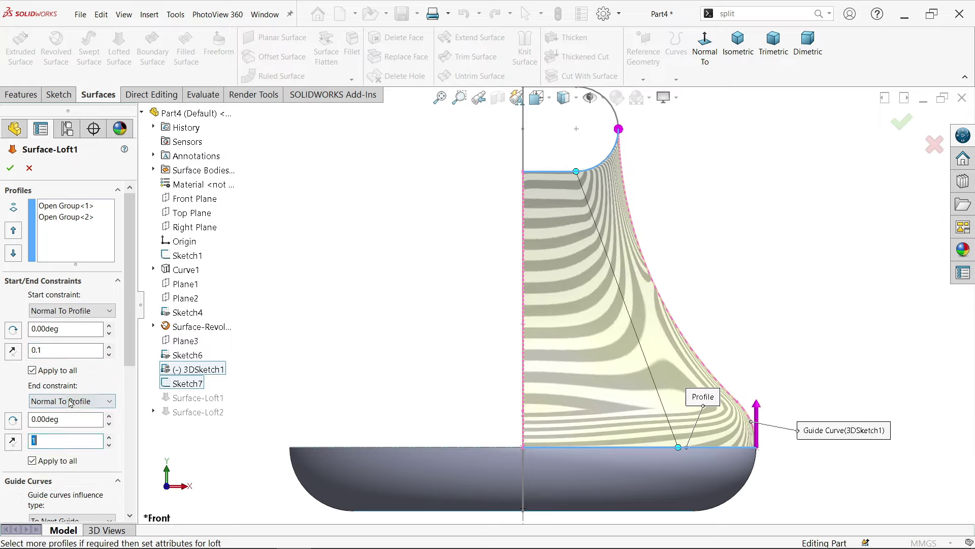
{"action": "double_click", "coordinate": [65, 438]}
{"action": "type", "text": "0.1"}
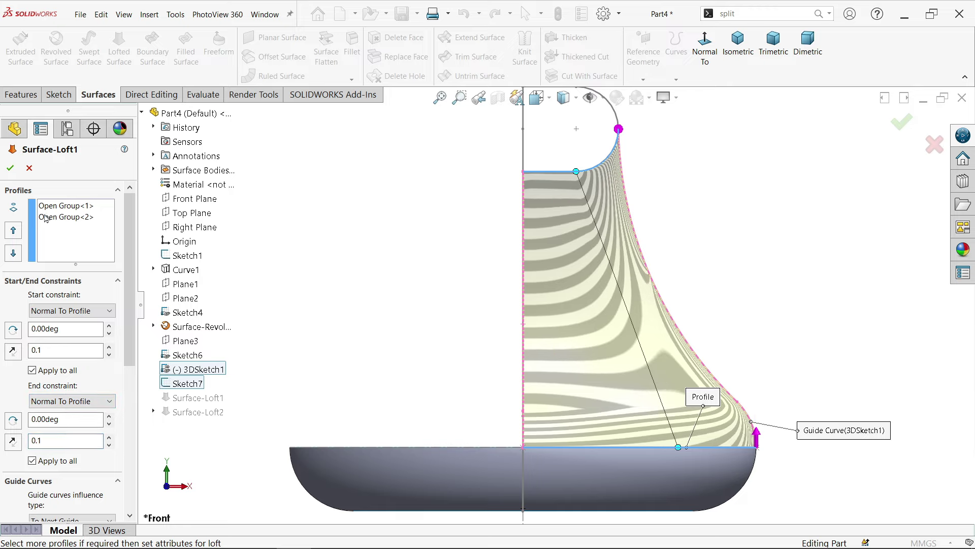
{"action": "left_click", "coordinate": [9, 170]}
Step: Display zebra stripes on the surfaces and examine the stripe flow across the seam between the two lofts
{"action": "middle_click_drag", "start_coordinate": [395, 316], "coordinate": [275, 300]}
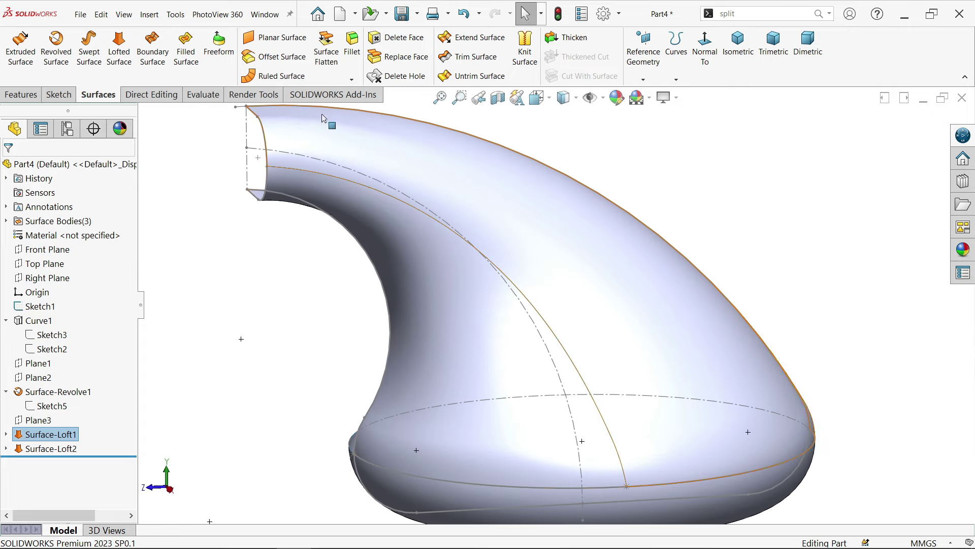
{"action": "left_click", "coordinate": [202, 94]}
{"action": "left_click", "coordinate": [504, 56]}
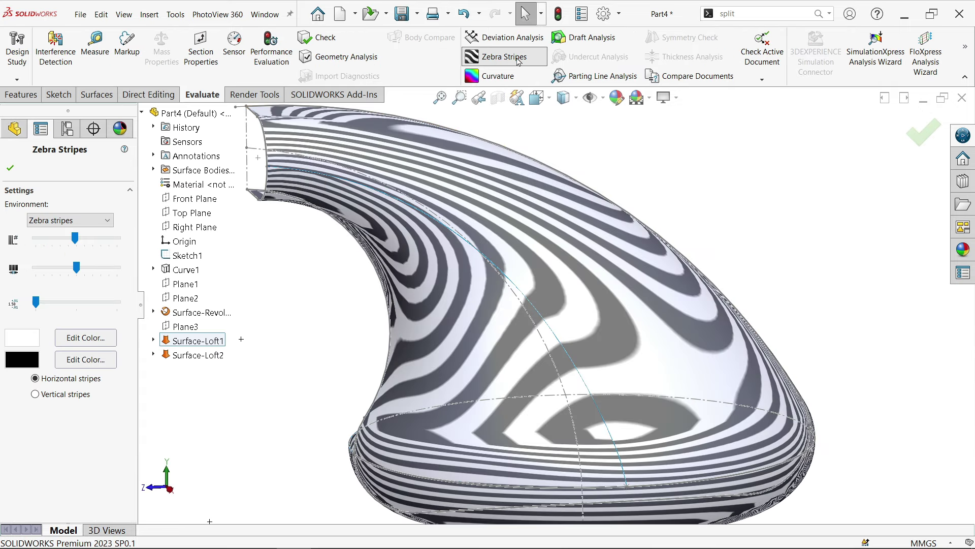
{"action": "scroll", "coordinate": [586, 329], "scroll_direction": "down", "scroll_amount": 5}
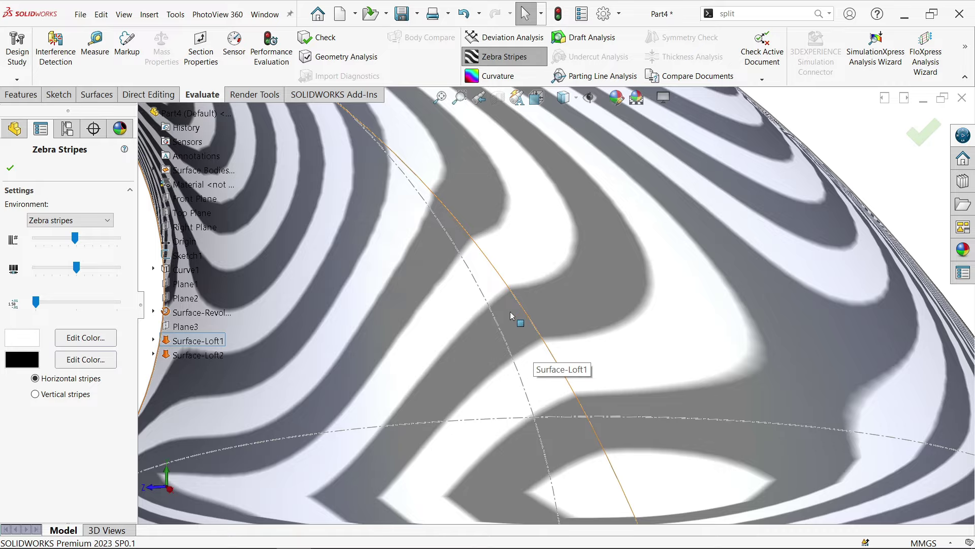
{"action": "scroll", "coordinate": [508, 294], "scroll_direction": "up", "scroll_amount": 5}
{"action": "scroll", "coordinate": [500, 254], "scroll_direction": "down", "scroll_amount": 6}
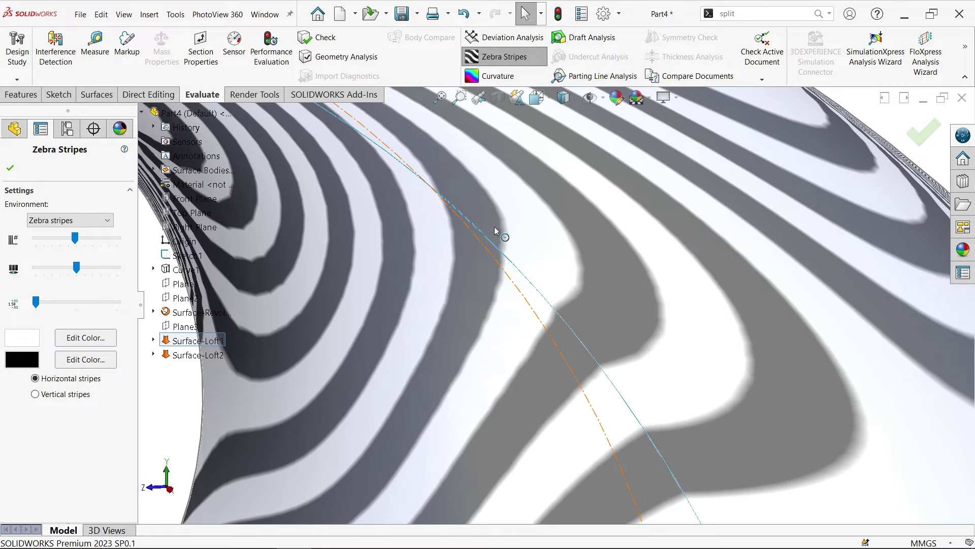
{"action": "scroll", "coordinate": [611, 394], "scroll_direction": "up", "scroll_amount": 5}
{"action": "middle_click_drag", "start_coordinate": [635, 406], "coordinate": [677, 385]}
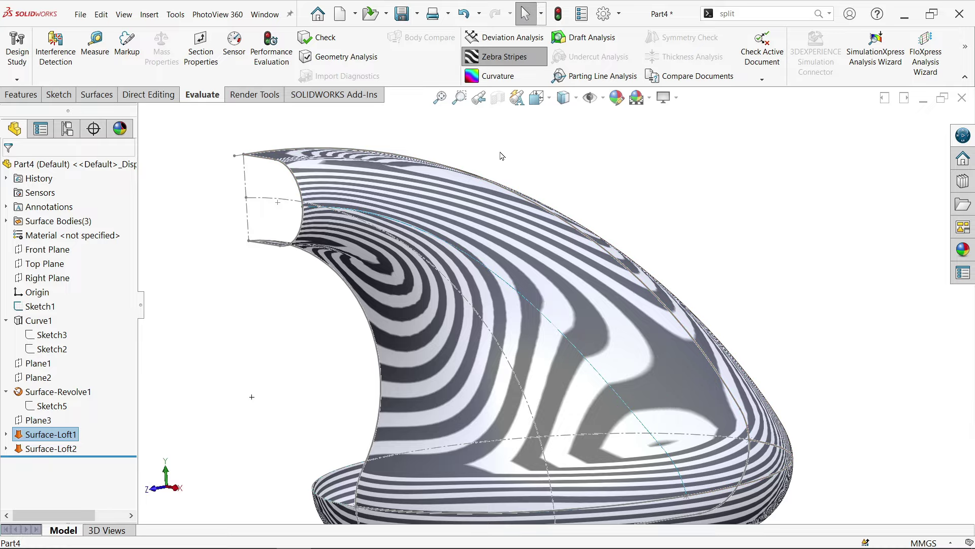
Step: Check the zebra stripes from the Front view, turn them off and inspect the shaded shape of the lofts
{"action": "left_click", "coordinate": [538, 97]}
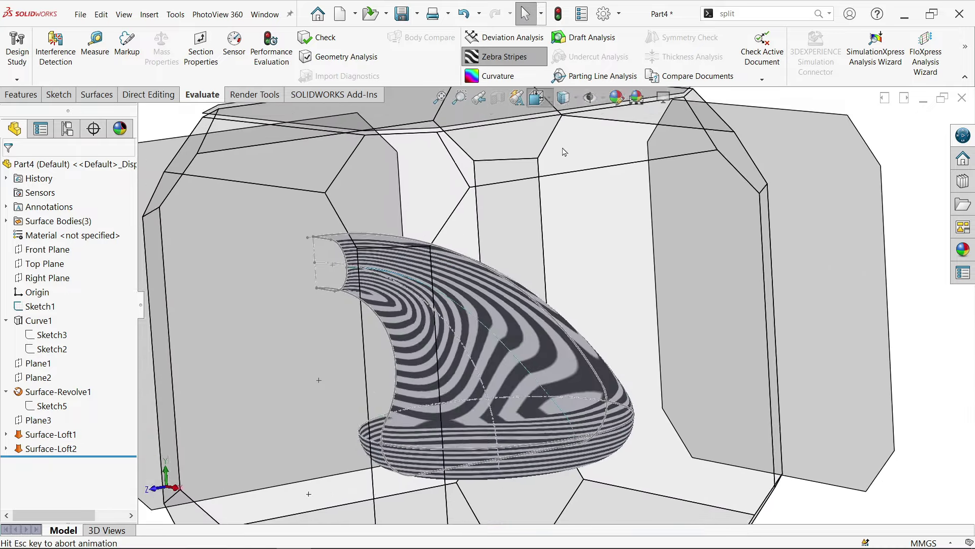
{"action": "left_click", "coordinate": [409, 279]}
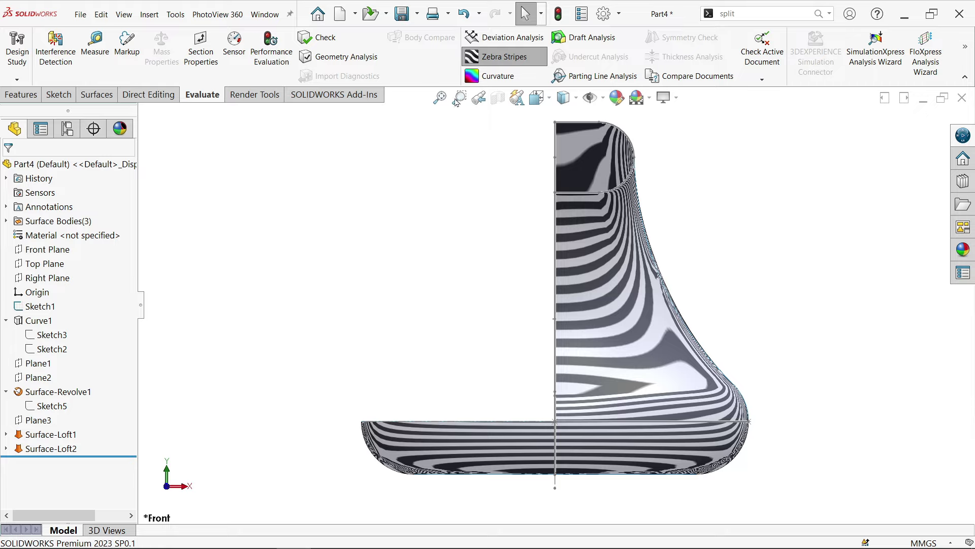
{"action": "left_click", "coordinate": [489, 56]}
{"action": "scroll", "coordinate": [784, 330], "scroll_direction": "down", "scroll_amount": 3}
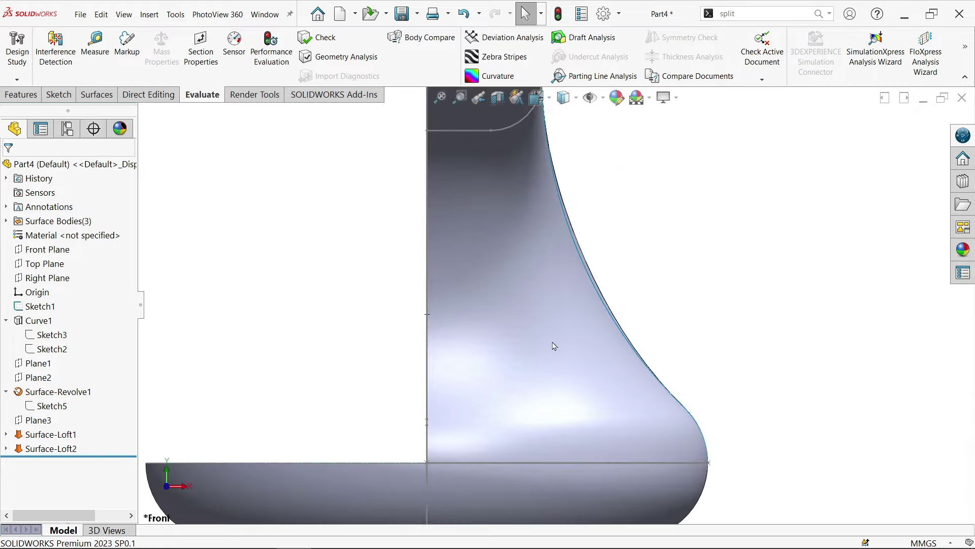
{"action": "scroll", "coordinate": [638, 285], "scroll_direction": "up", "scroll_amount": 3}
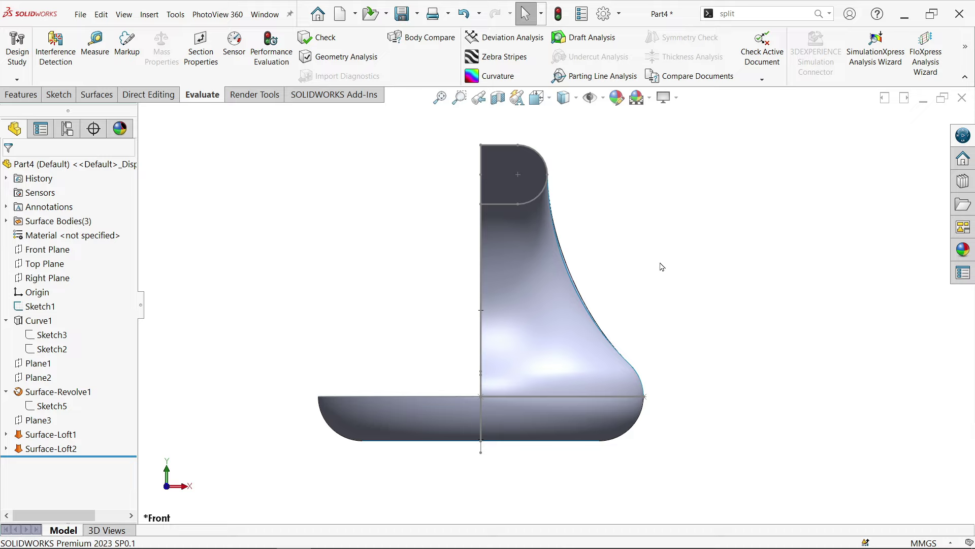
{"action": "middle_click_drag", "start_coordinate": [662, 267], "coordinate": [613, 311]}
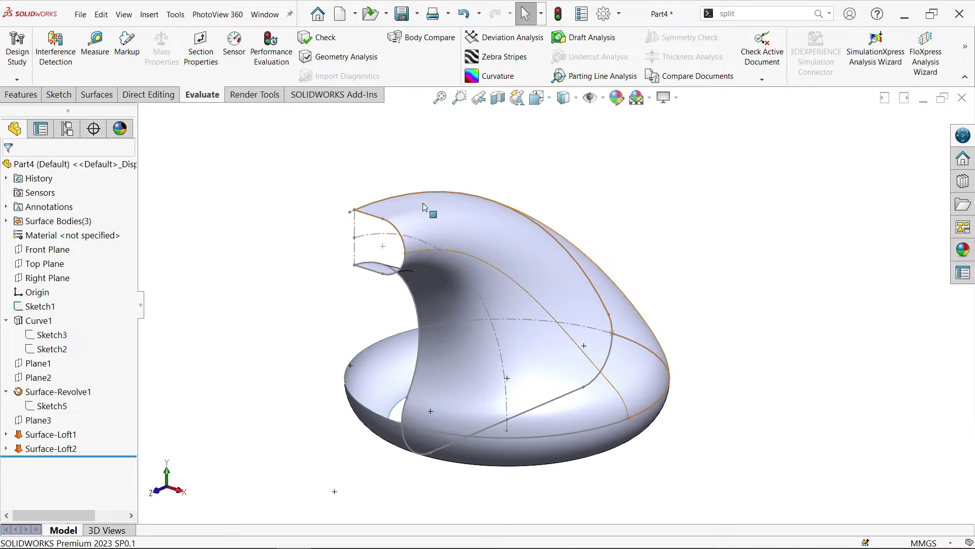
Step: Mirror the Surface-Loft1 and Surface-Loft2 bodies about the Right Plane
{"action": "left_click", "coordinate": [21, 94]}
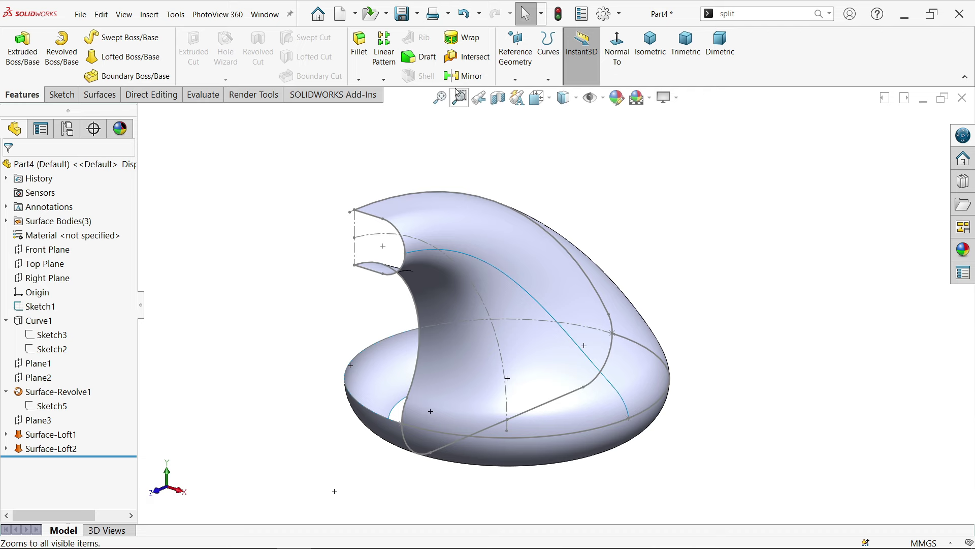
{"action": "left_click", "coordinate": [464, 76]}
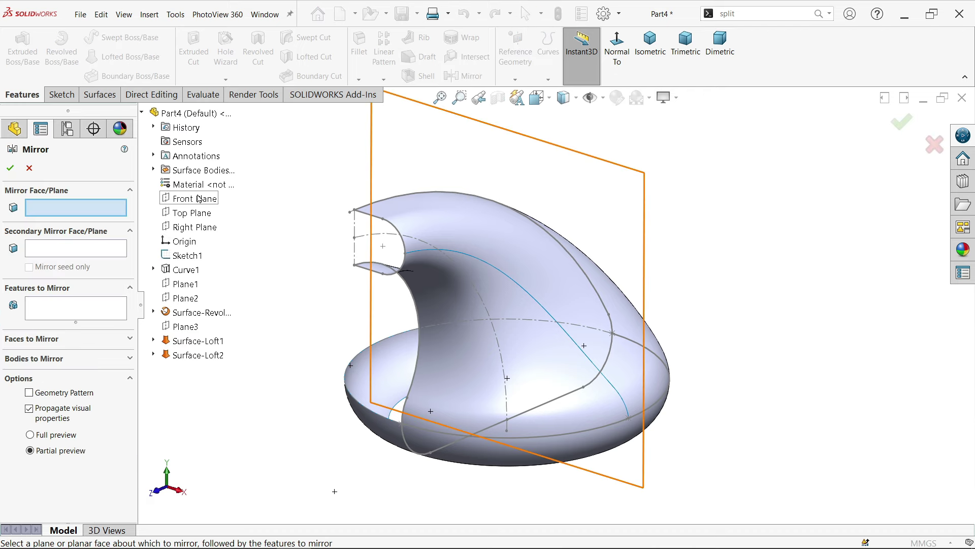
{"action": "left_click", "coordinate": [195, 227]}
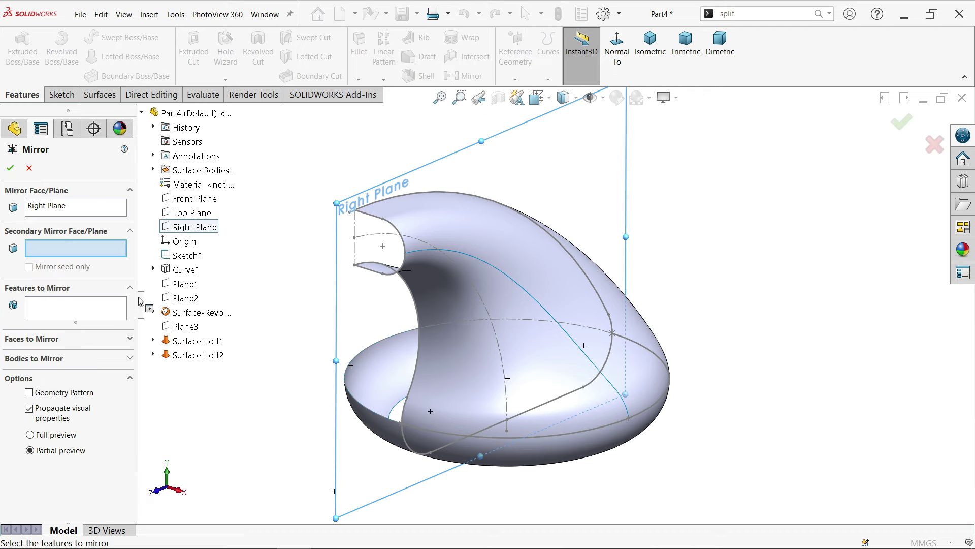
{"action": "left_click", "coordinate": [46, 360]}
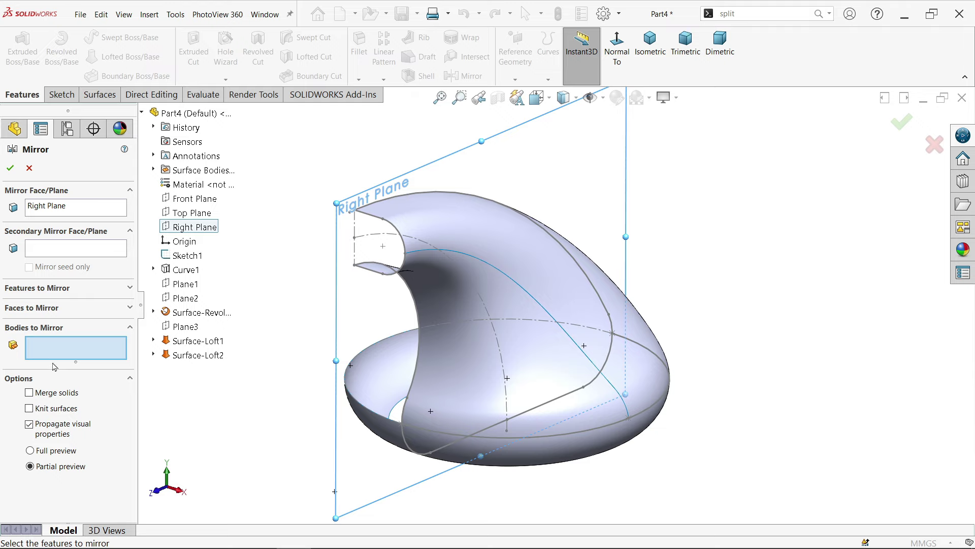
{"action": "left_click", "coordinate": [493, 365]}
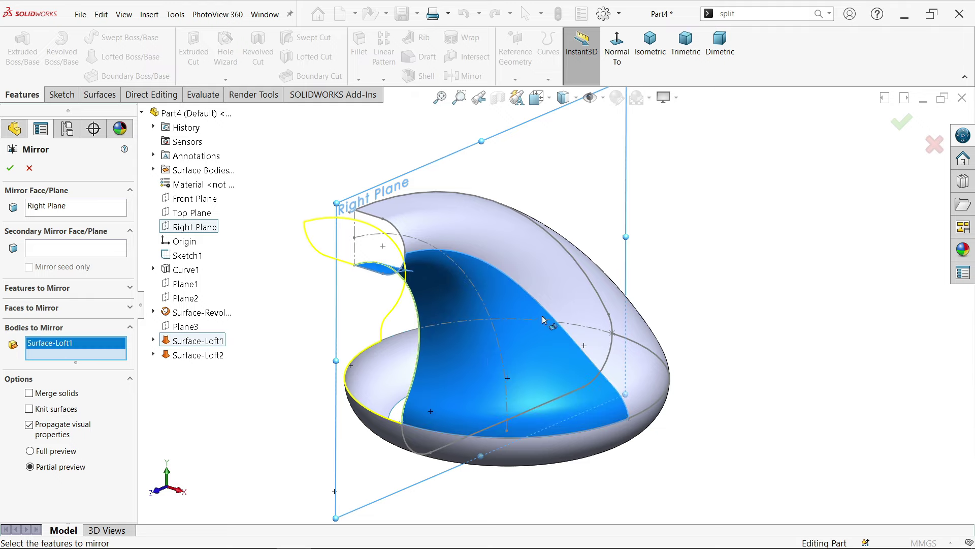
{"action": "left_click", "coordinate": [565, 295]}
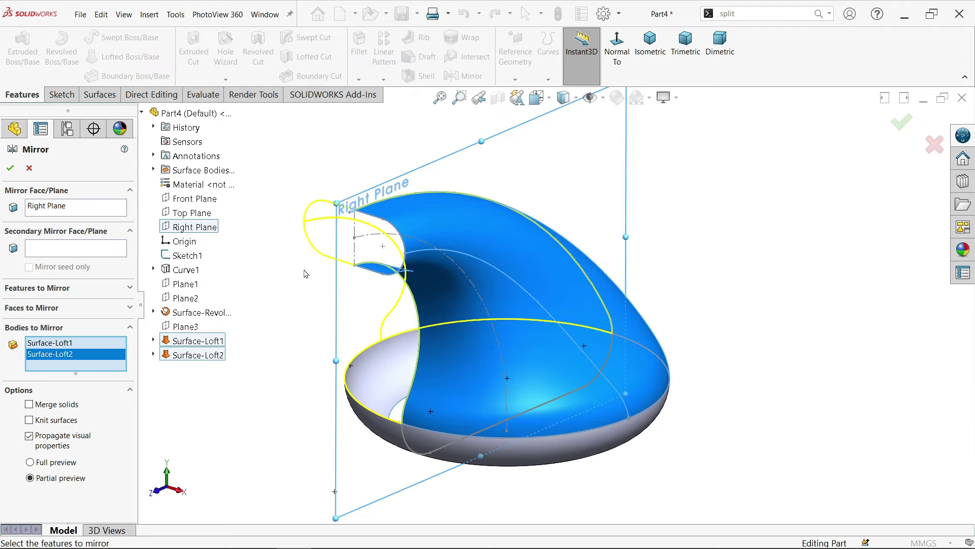
{"action": "left_click", "coordinate": [11, 171]}
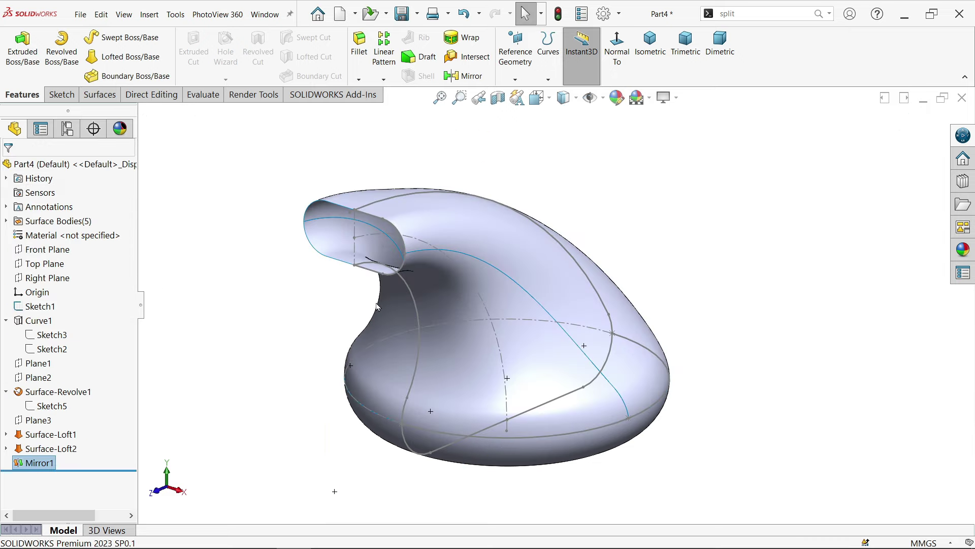
Step: Start a boundary surface over the neck opening with the mirrored half's upper and lower opening edges as Direction 1 curves
{"action": "middle_click_drag", "start_coordinate": [559, 238], "coordinate": [587, 327]}
{"action": "scroll", "coordinate": [573, 262], "scroll_direction": "down", "scroll_amount": 3}
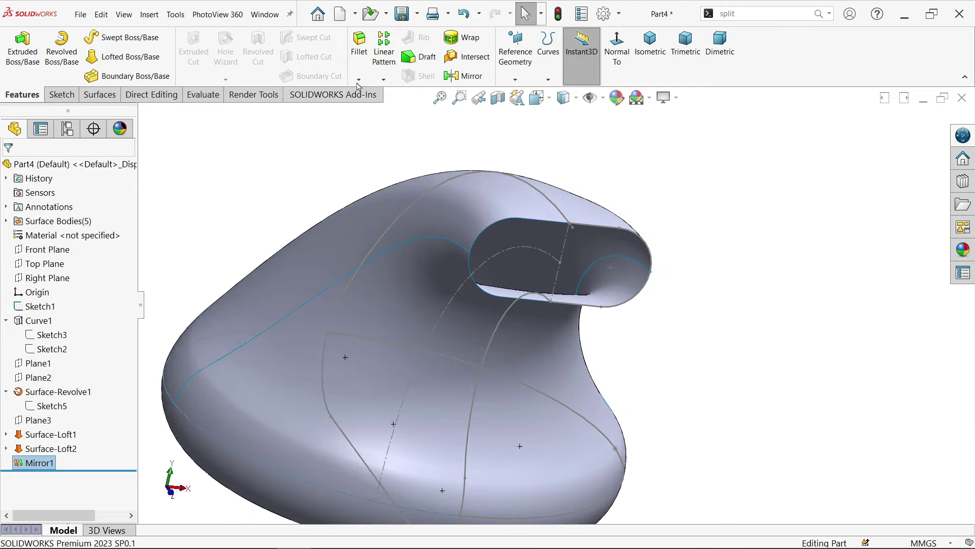
{"action": "left_click", "coordinate": [98, 95]}
{"action": "middle_click_drag", "start_coordinate": [457, 305], "coordinate": [263, 208]}
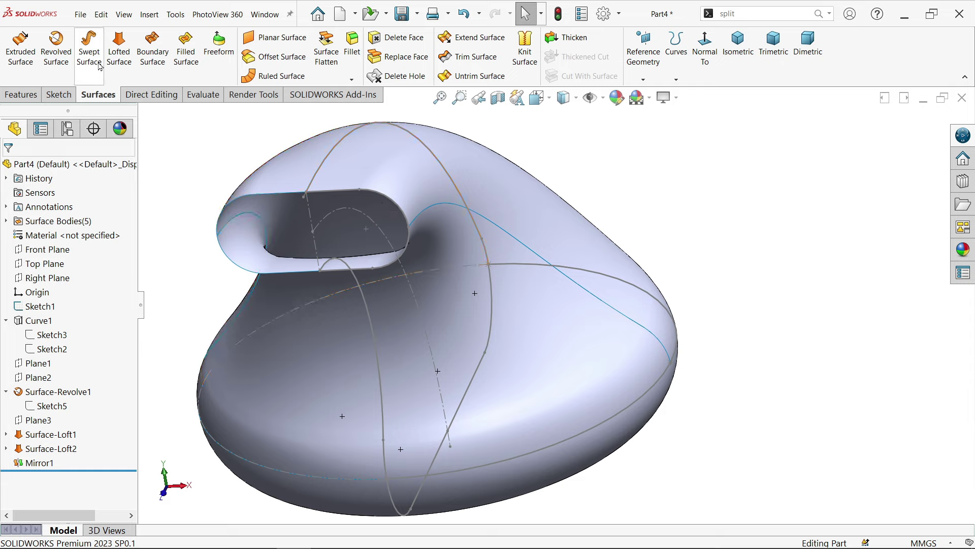
{"action": "left_click", "coordinate": [153, 56]}
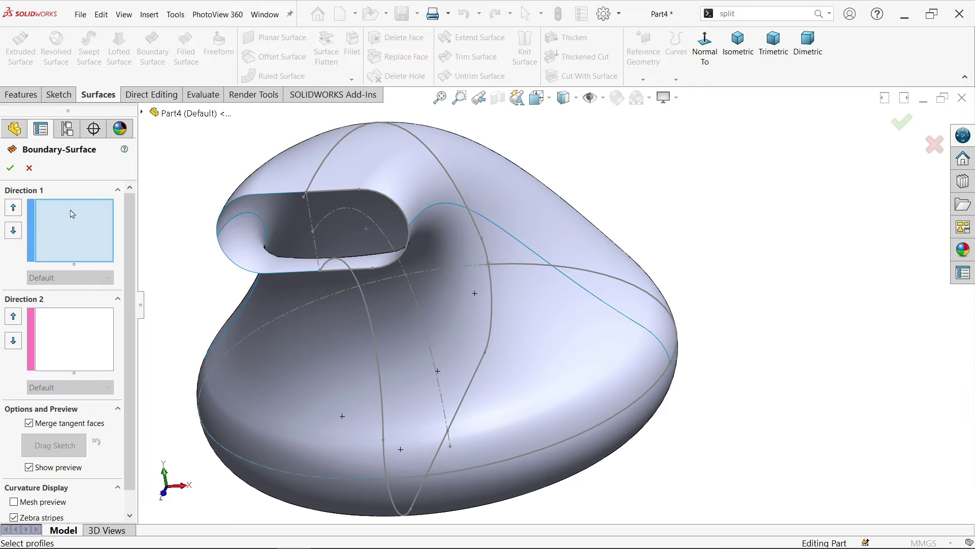
{"action": "left_click", "coordinate": [278, 194]}
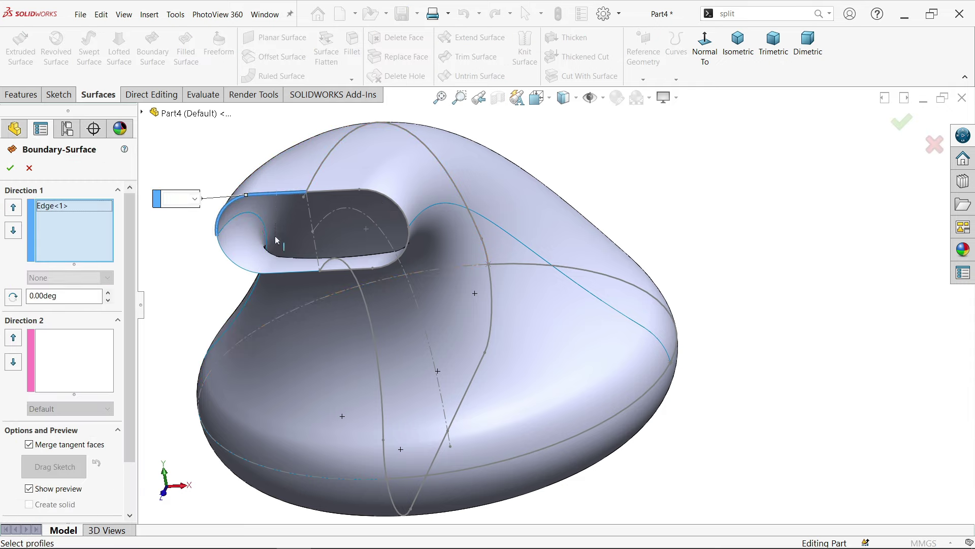
{"action": "left_click", "coordinate": [271, 273]}
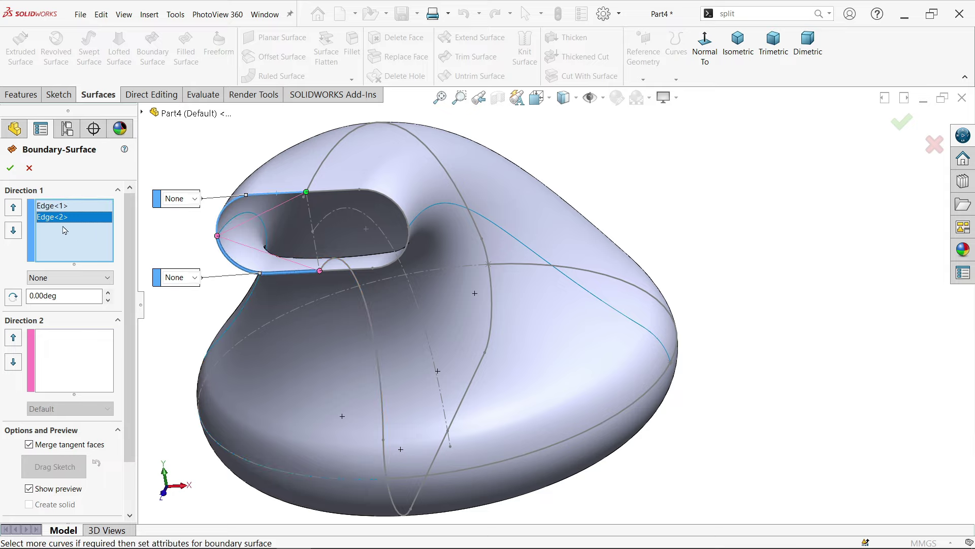
Step: Add the Sketch6 profile around the opening's other half as the Direction 2 curve and check the boundary surface preview
{"action": "left_click", "coordinate": [79, 363]}
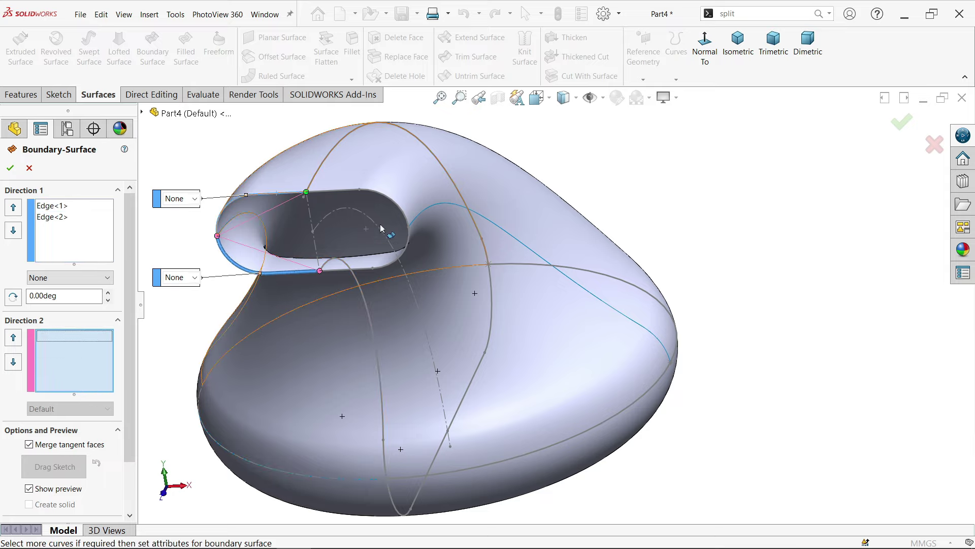
{"action": "left_click", "coordinate": [411, 227]}
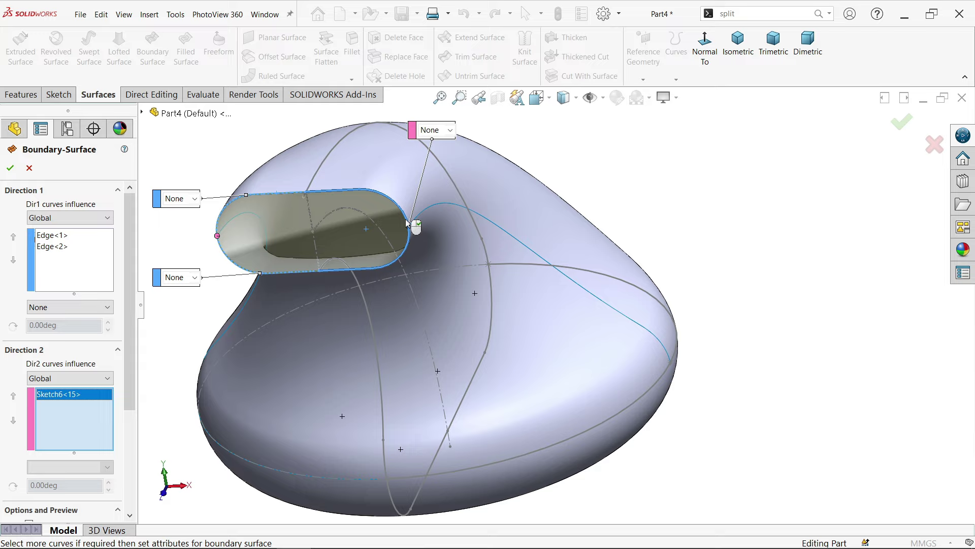
{"action": "middle_click_drag", "start_coordinate": [413, 240], "coordinate": [432, 226]}
{"action": "left_click", "coordinate": [46, 310]}
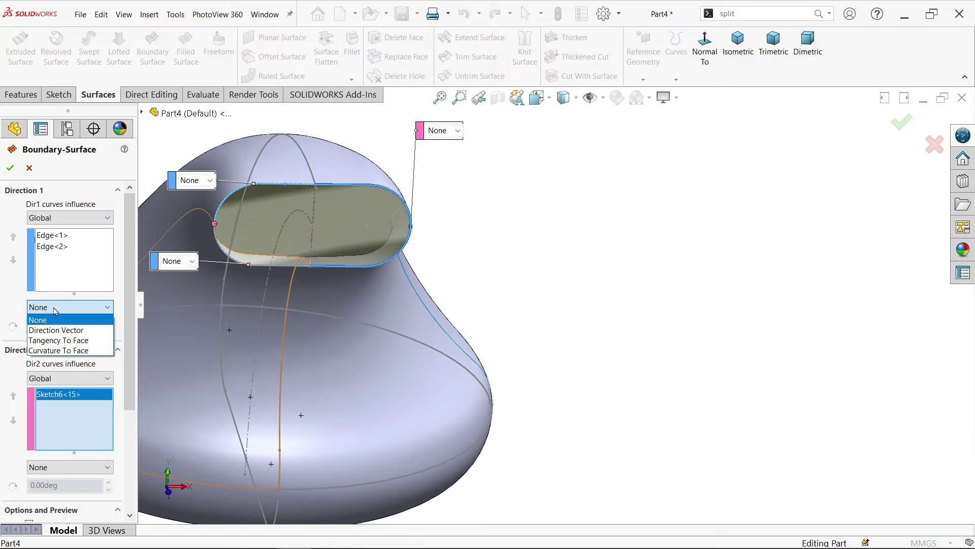
{"action": "left_click", "coordinate": [55, 311]}
{"action": "scroll", "coordinate": [464, 314], "scroll_direction": "up", "scroll_amount": 3}
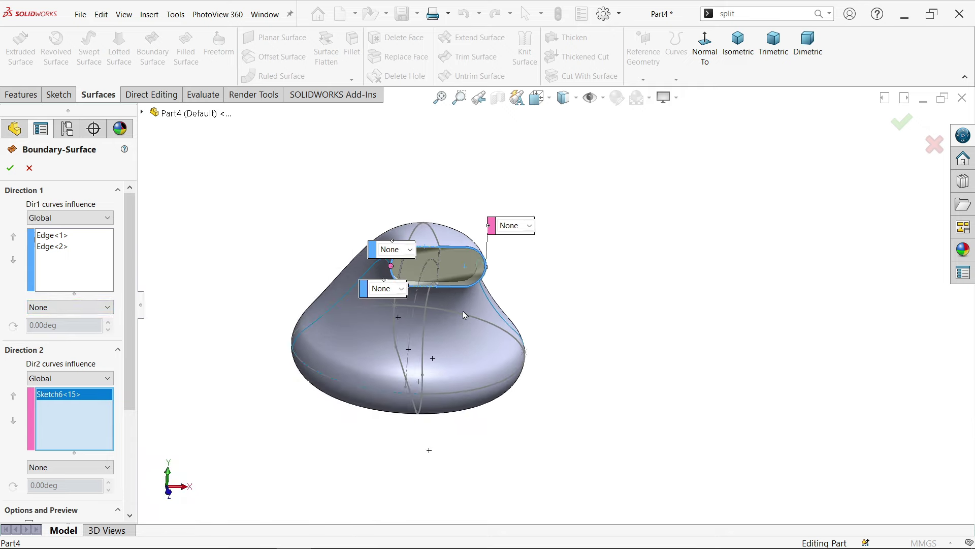
{"action": "scroll", "coordinate": [464, 315], "scroll_direction": "down", "scroll_amount": 3}
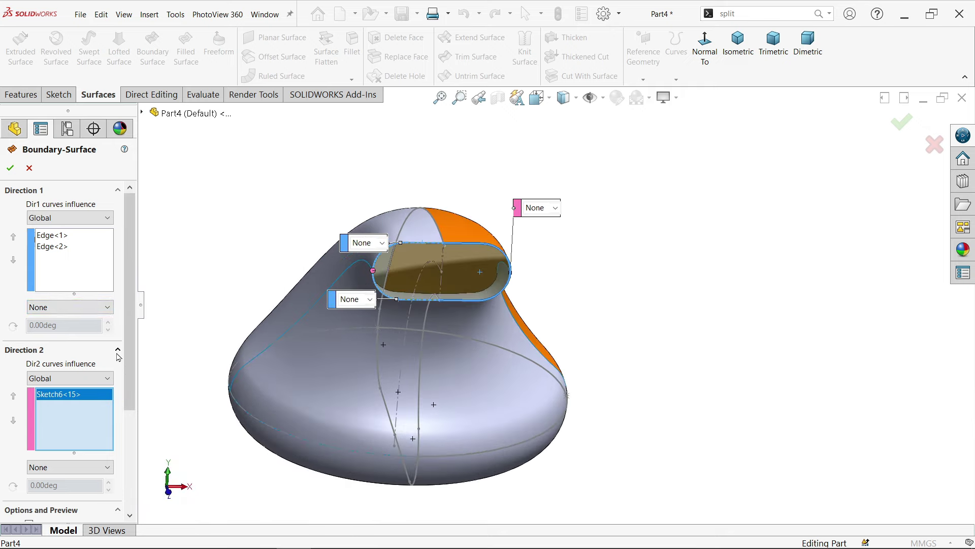
Step: Review the boundary surface options and create the surface that closes the neck opening
{"action": "left_click_drag", "start_coordinate": [124, 368], "coordinate": [132, 475]}
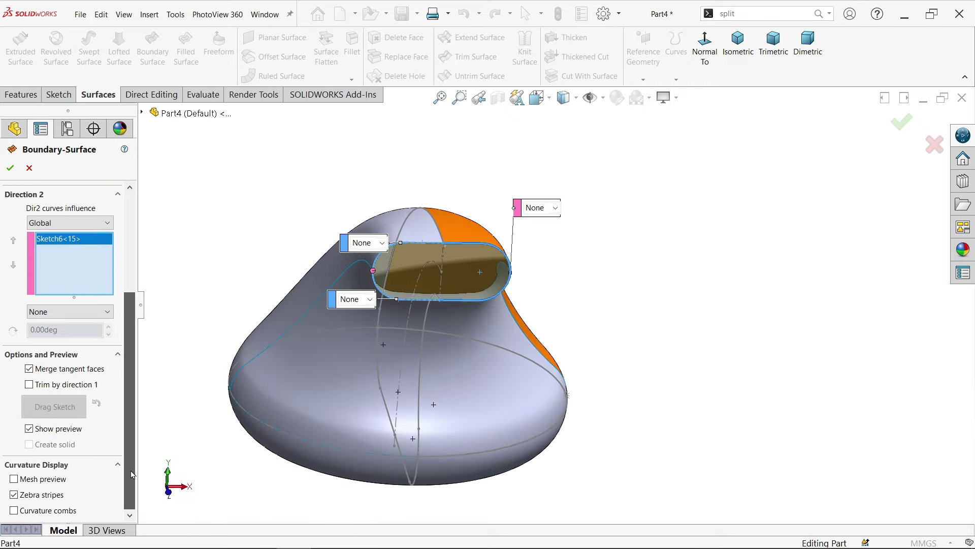
{"action": "scroll", "coordinate": [131, 474], "scroll_direction": "up", "scroll_amount": 5}
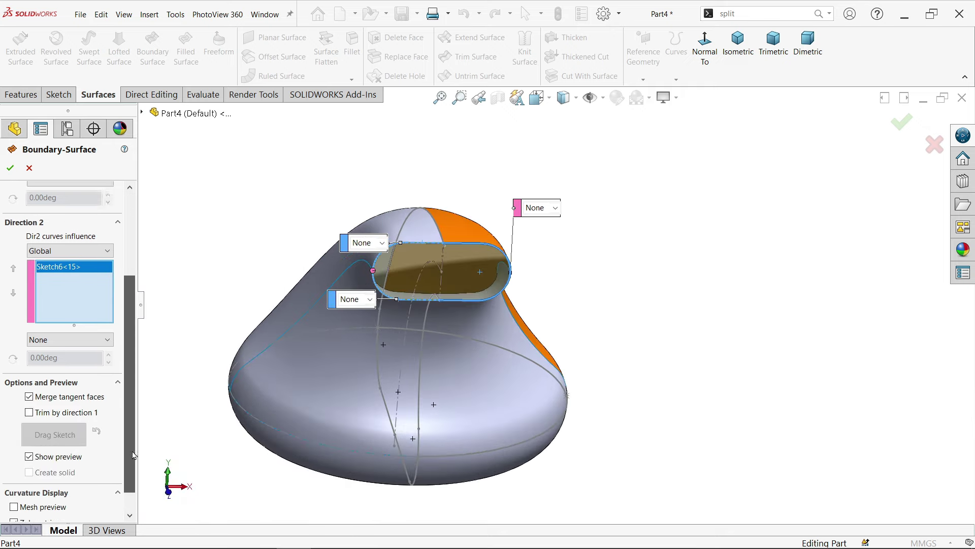
{"action": "left_click", "coordinate": [10, 169]}
Step: Close the circular opening at the underside of the base with a planar surface bounded by its edge
{"action": "scroll", "coordinate": [571, 348], "scroll_direction": "up", "scroll_amount": 3}
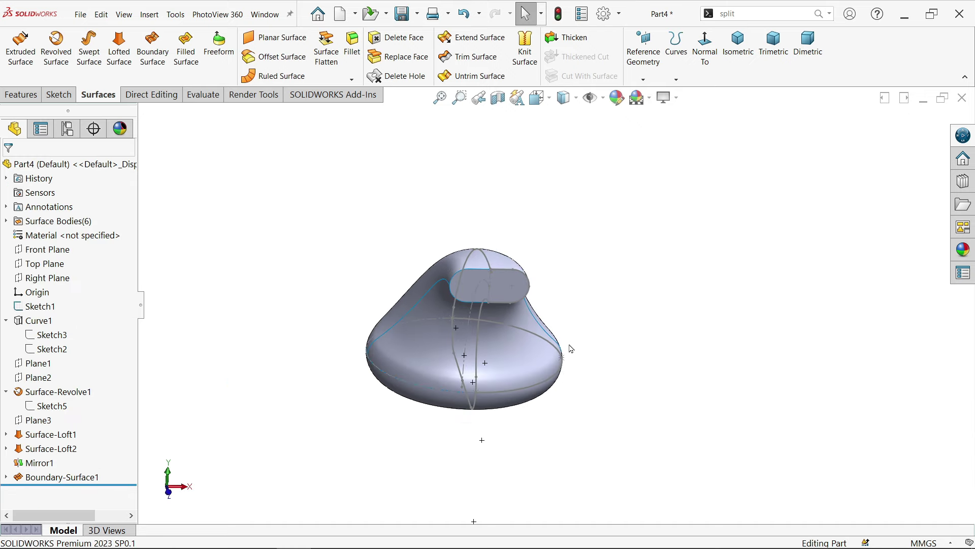
{"action": "middle_click_drag", "start_coordinate": [571, 349], "coordinate": [557, 391]}
{"action": "scroll", "coordinate": [558, 391], "scroll_direction": "down", "scroll_amount": 5}
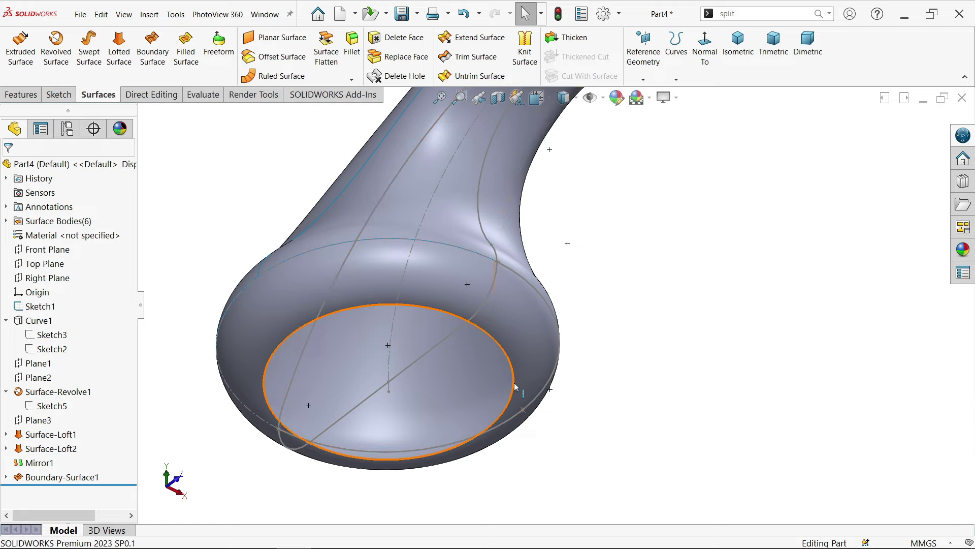
{"action": "left_click", "coordinate": [280, 37]}
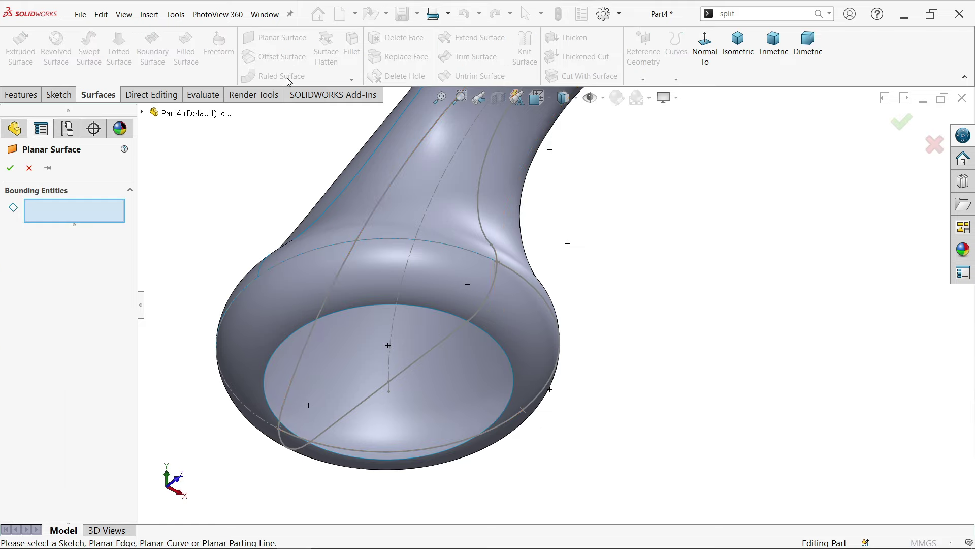
{"action": "left_click", "coordinate": [511, 356]}
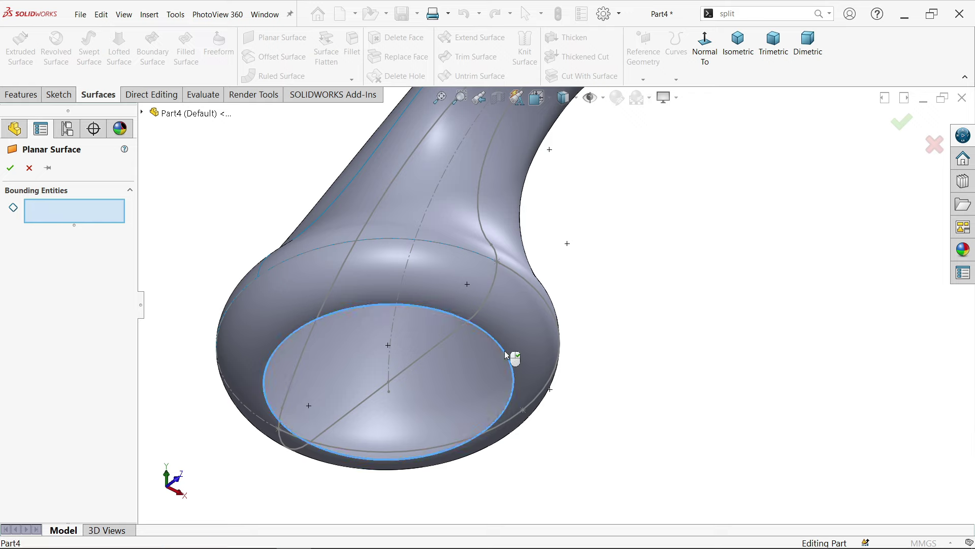
{"action": "left_click", "coordinate": [7, 169]}
Step: Inspect the inside of the closed shell with a section view on the Right Plane, and turn the section off
{"action": "scroll", "coordinate": [559, 305], "scroll_direction": "up", "scroll_amount": 5}
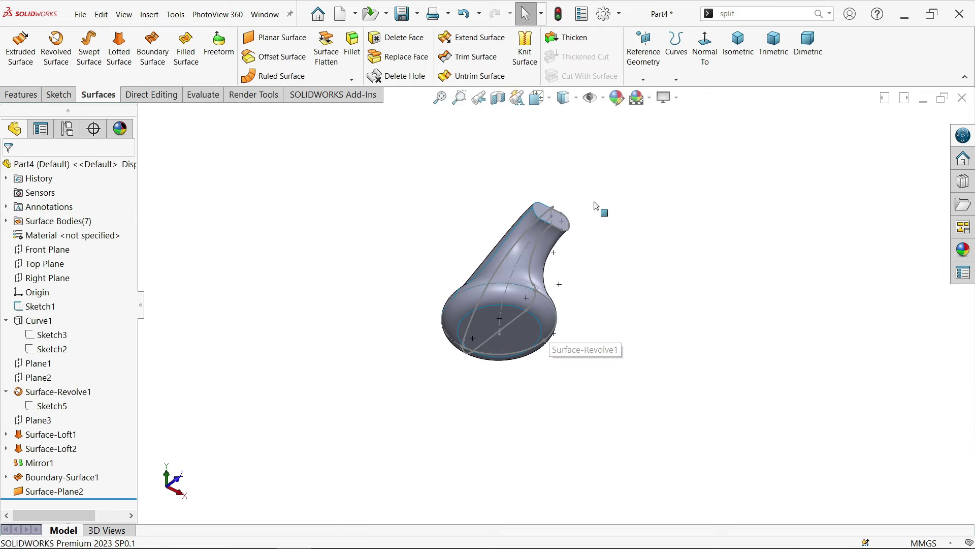
{"action": "left_click", "coordinate": [498, 108]}
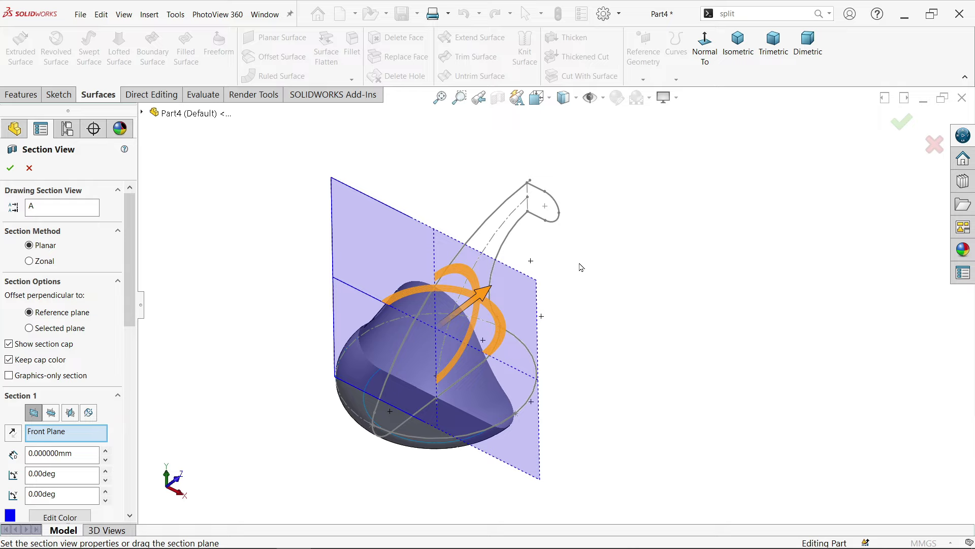
{"action": "middle_click_drag", "start_coordinate": [581, 267], "coordinate": [305, 356]}
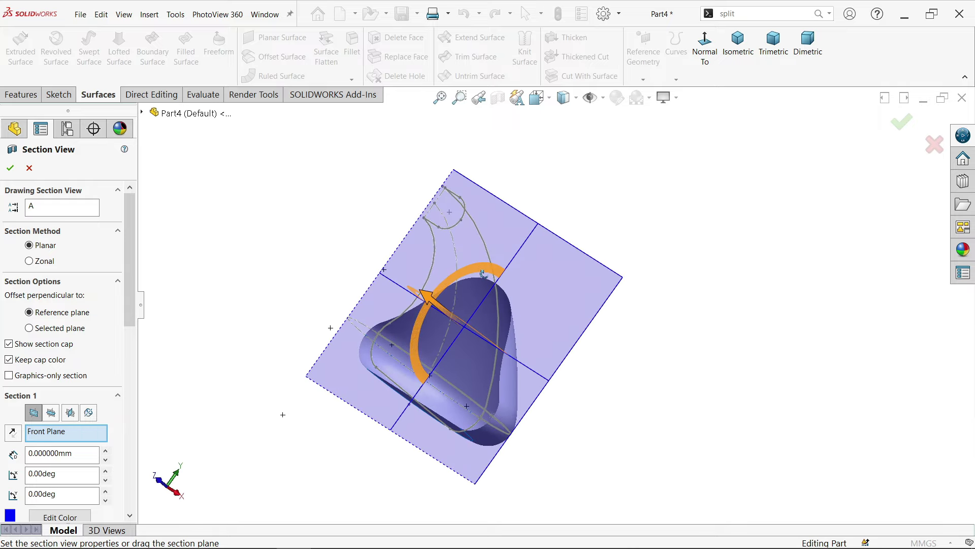
{"action": "left_click", "coordinate": [69, 413]}
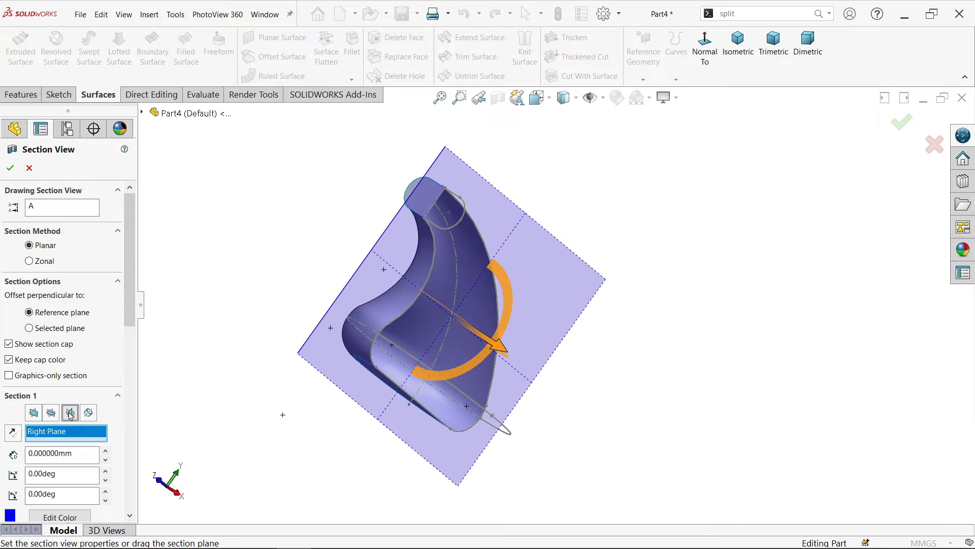
{"action": "left_click", "coordinate": [10, 168]}
{"action": "middle_click_drag", "start_coordinate": [531, 337], "coordinate": [474, 273]}
{"action": "left_click", "coordinate": [499, 98]}
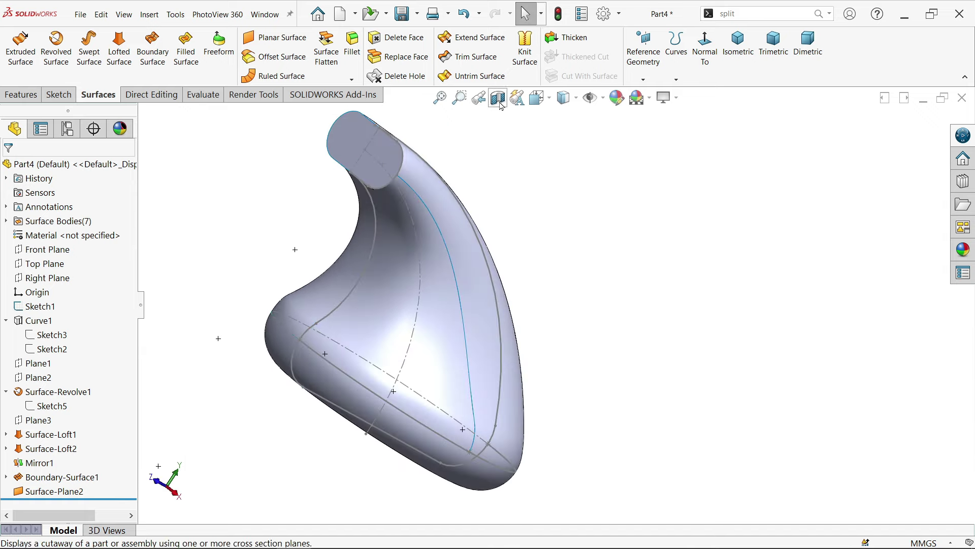
Step: Knit the mirrored, lofted, boundary, revolved and planar surfaces together with Create solid and Merge entities enabled
{"action": "left_click", "coordinate": [525, 50]}
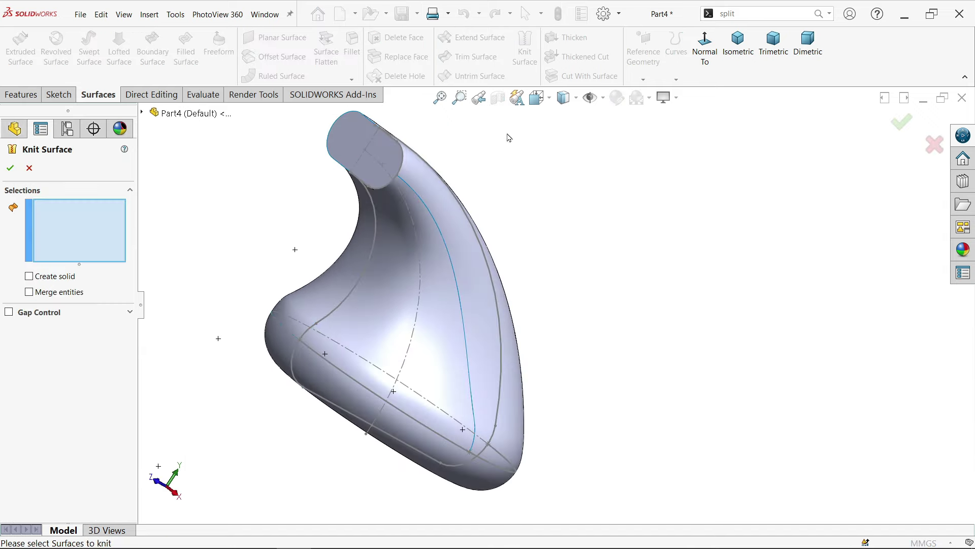
{"action": "scroll", "coordinate": [584, 275], "scroll_direction": "up", "scroll_amount": 2}
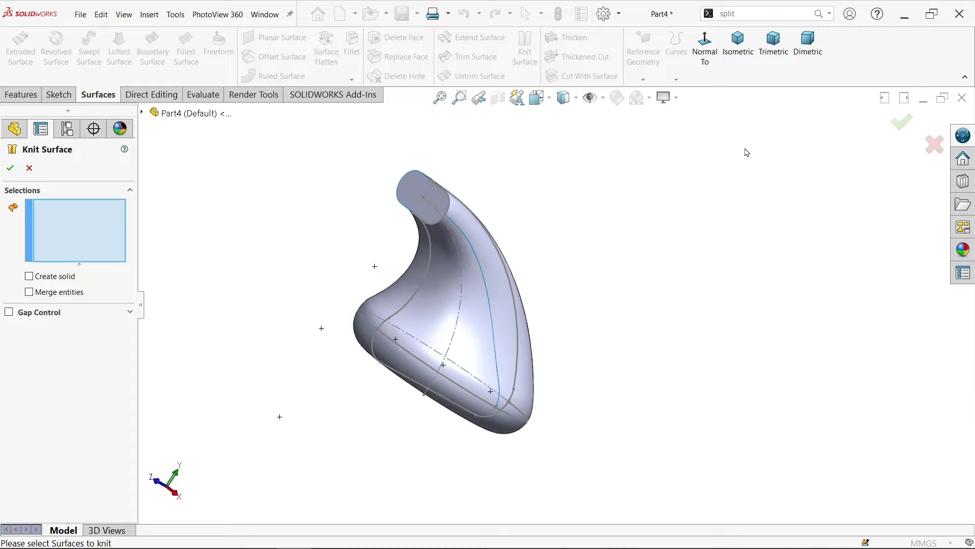
{"action": "left_click_drag", "start_coordinate": [307, 423], "coordinate": [318, 405]}
{"action": "left_click", "coordinate": [511, 344]}
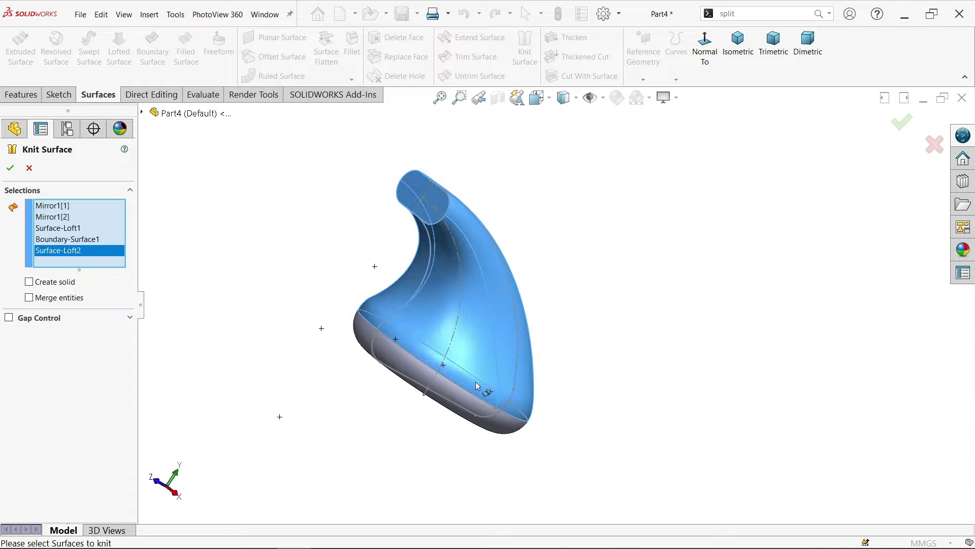
{"action": "left_click", "coordinate": [462, 398]}
{"action": "middle_click_drag", "start_coordinate": [570, 331], "coordinate": [666, 276]}
{"action": "left_click", "coordinate": [530, 345]}
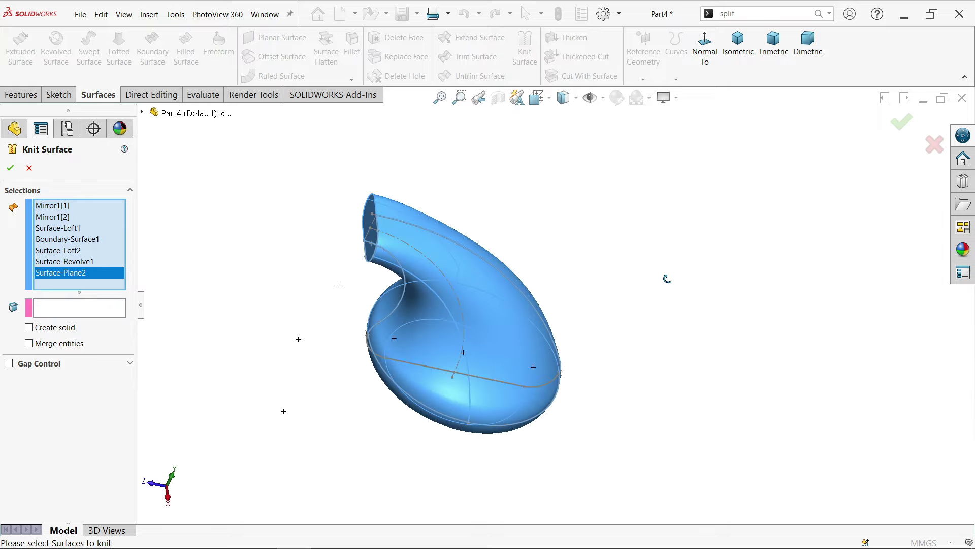
{"action": "scroll", "coordinate": [407, 318], "scroll_direction": "down", "scroll_amount": 3}
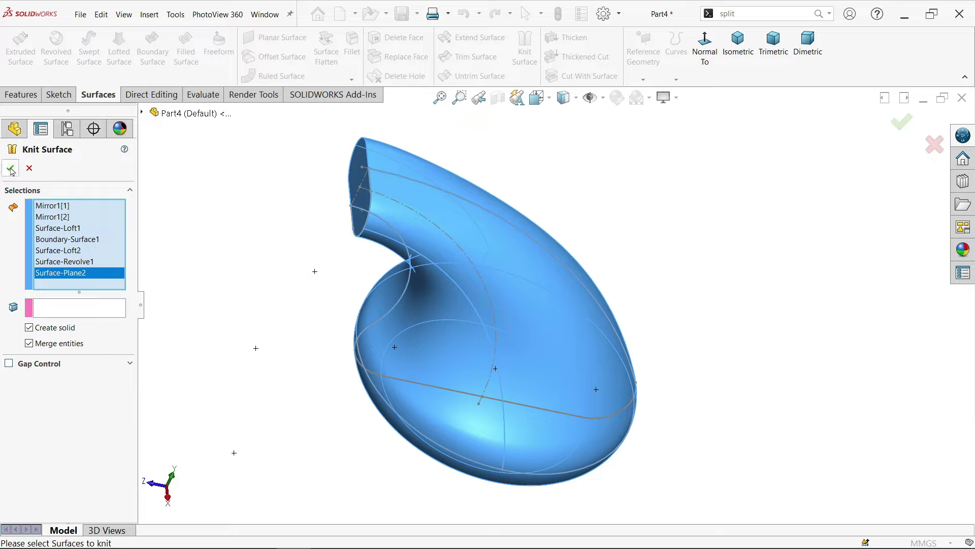
{"action": "left_click", "coordinate": [10, 168]}
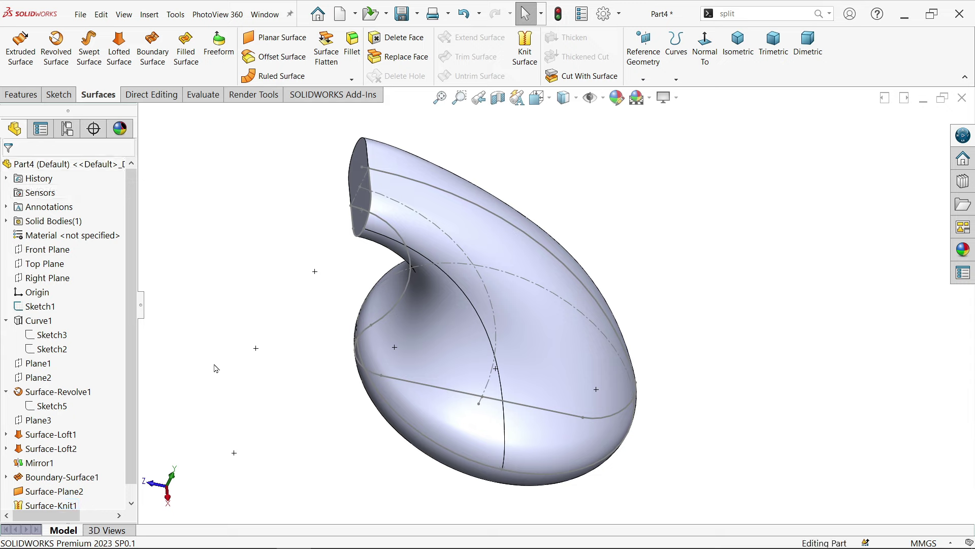
Step: Hide Sketch1, the base circle sketch and the neck profile sketch
{"action": "left_click", "coordinate": [39, 306]}
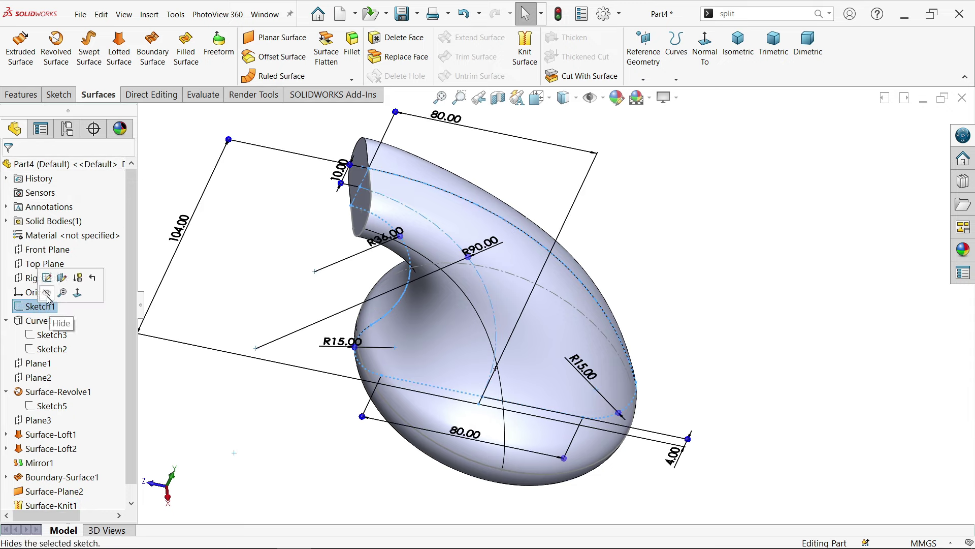
{"action": "left_click", "coordinate": [46, 293]}
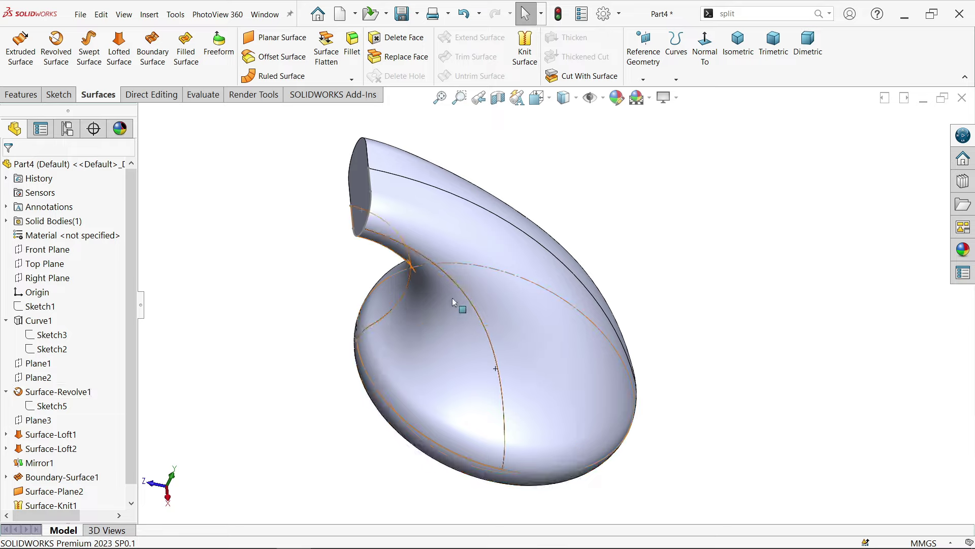
{"action": "left_click", "coordinate": [564, 280]}
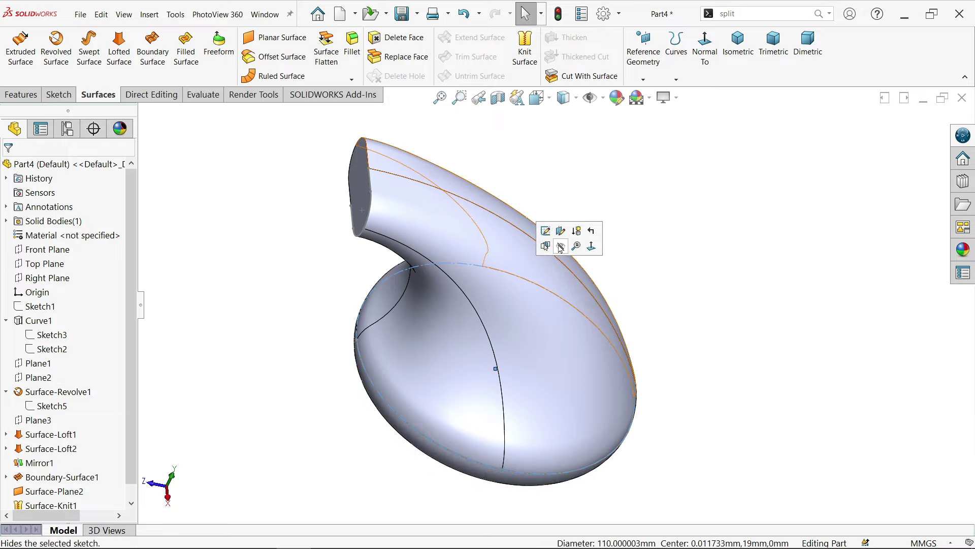
{"action": "left_click", "coordinate": [666, 269]}
{"action": "middle_click_drag", "start_coordinate": [666, 269], "coordinate": [711, 310]}
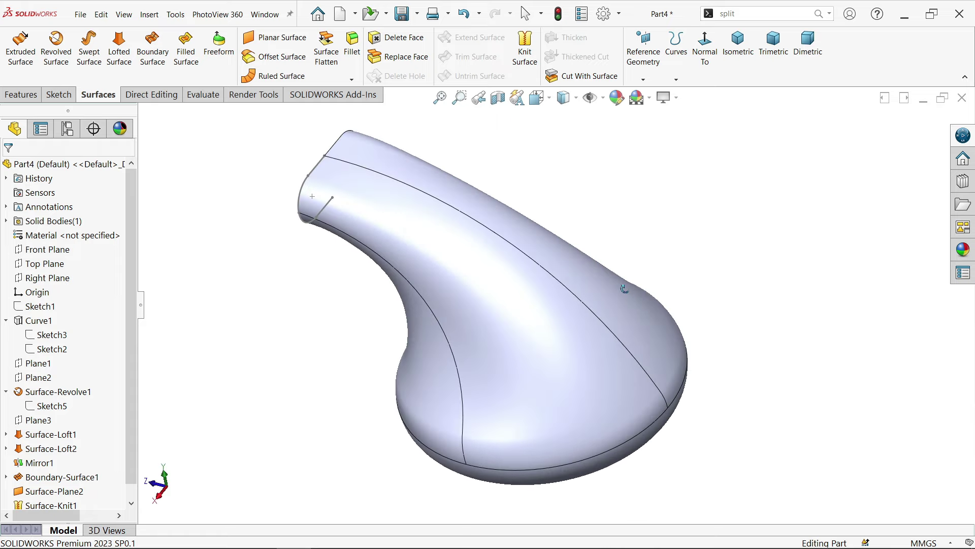
{"action": "left_click", "coordinate": [327, 205]}
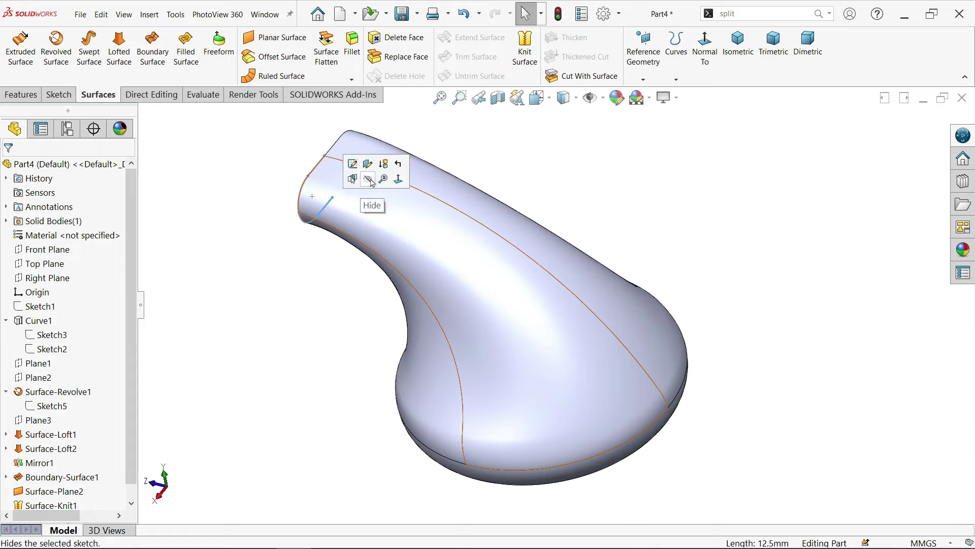
{"action": "key", "text": "Escape"}
{"action": "mouse_move", "coordinate": [291, 340]}
{"action": "middle_mouse_down"}
{"action": "mouse_move", "coordinate": [344, 322]}
{"action": "mouse_move", "coordinate": [383, 292]}
{"action": "mouse_move", "coordinate": [442, 309]}
{"action": "middle_mouse_up"}
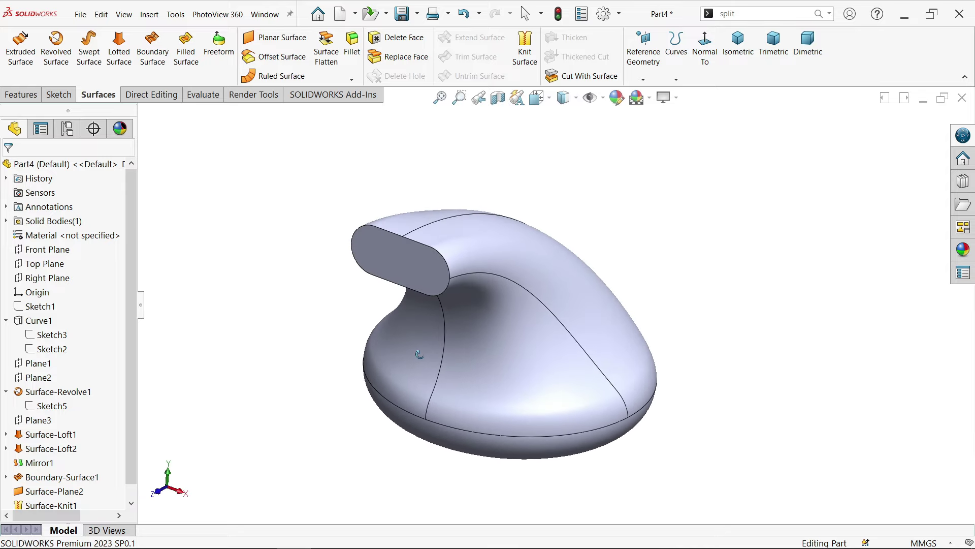
Step: Check the neck outlet dimensions in the reference drawing image, and start a sketch on the neck's flat end face in SOLIDWORKS
{"action": "key", "text": "alt+Tab"}
{"action": "scroll", "coordinate": [502, 166], "scroll_direction": "up", "scroll_amount": 1}
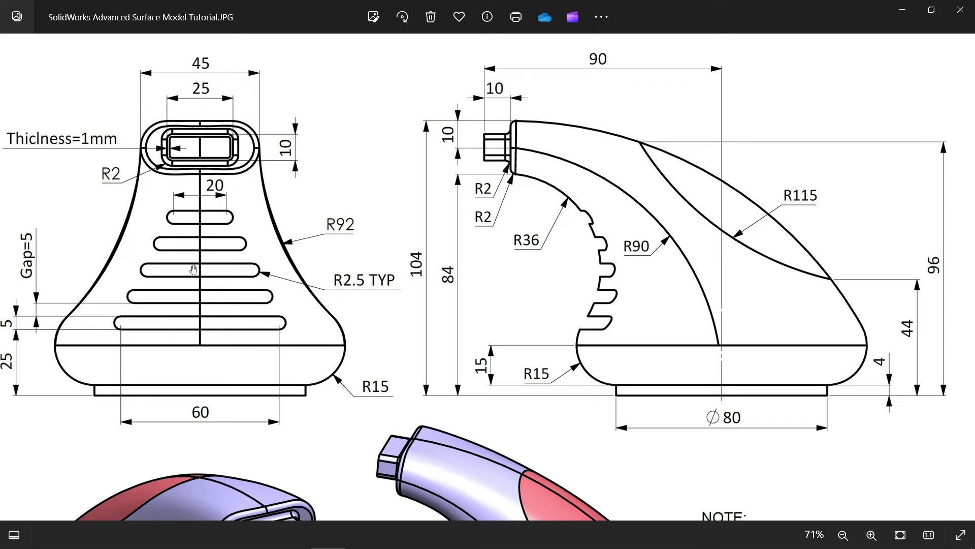
{"action": "left_click", "coordinate": [903, 11]}
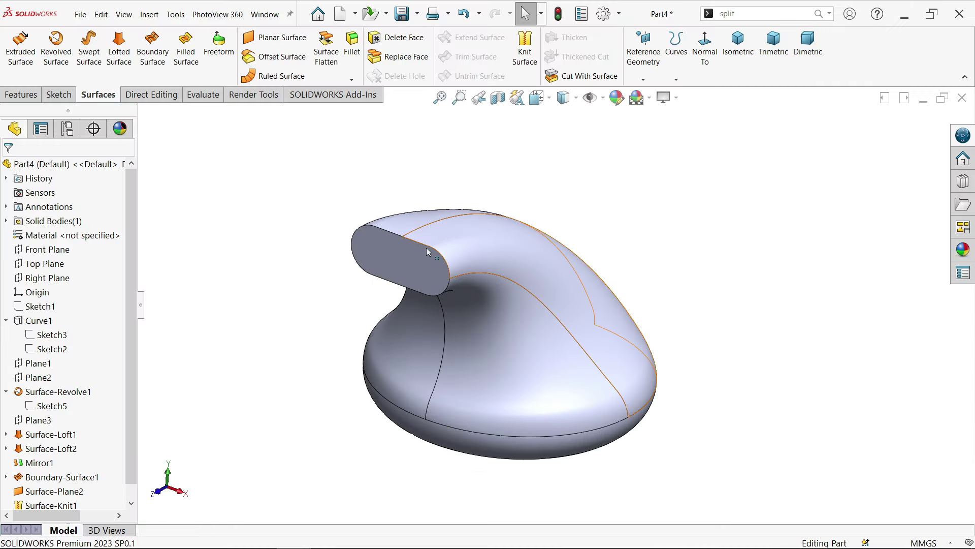
{"action": "left_click", "coordinate": [412, 261]}
{"action": "left_click", "coordinate": [459, 237]}
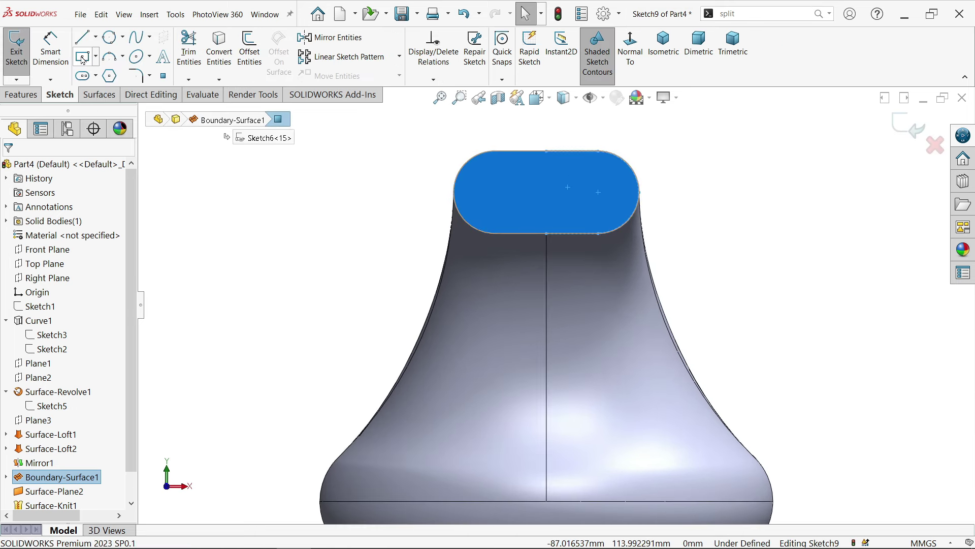
Step: Sketch a center rectangle 25 mm wide and 10 mm high in the middle of the neck's end face
{"action": "left_click", "coordinate": [83, 57]}
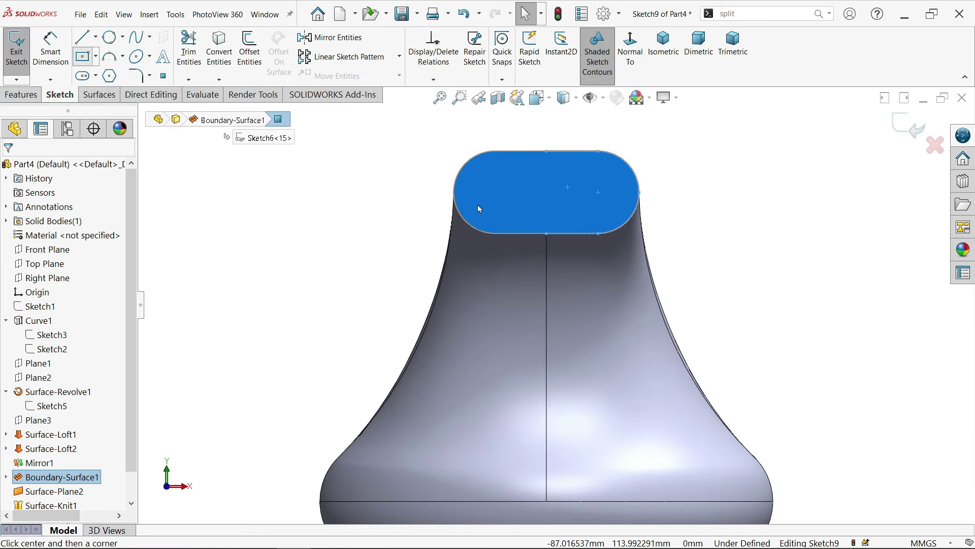
{"action": "left_click", "coordinate": [546, 193]}
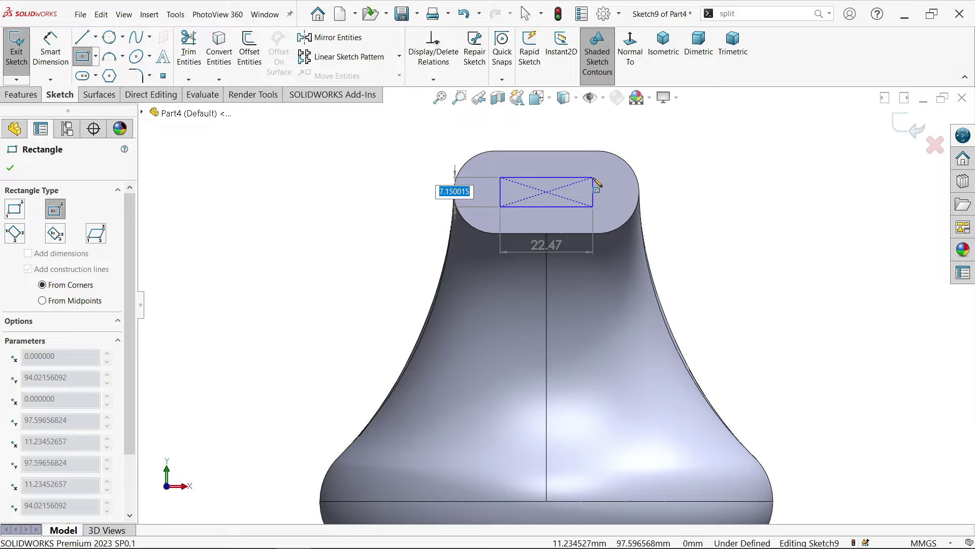
{"action": "type", "text": "10"}
{"action": "key", "text": "Tab"}
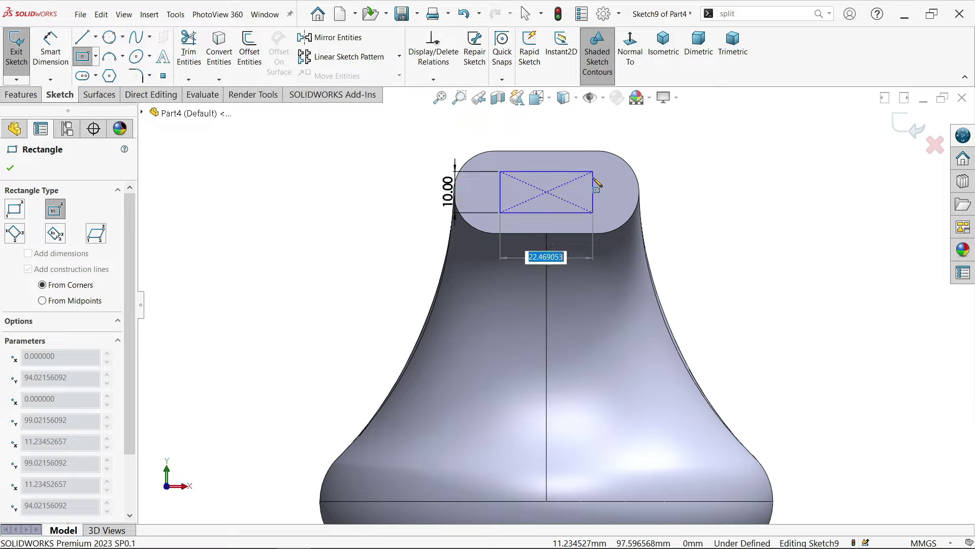
{"action": "type", "text": "25"}
{"action": "key", "text": "Return"}
{"action": "right_click", "coordinate": [713, 176]}
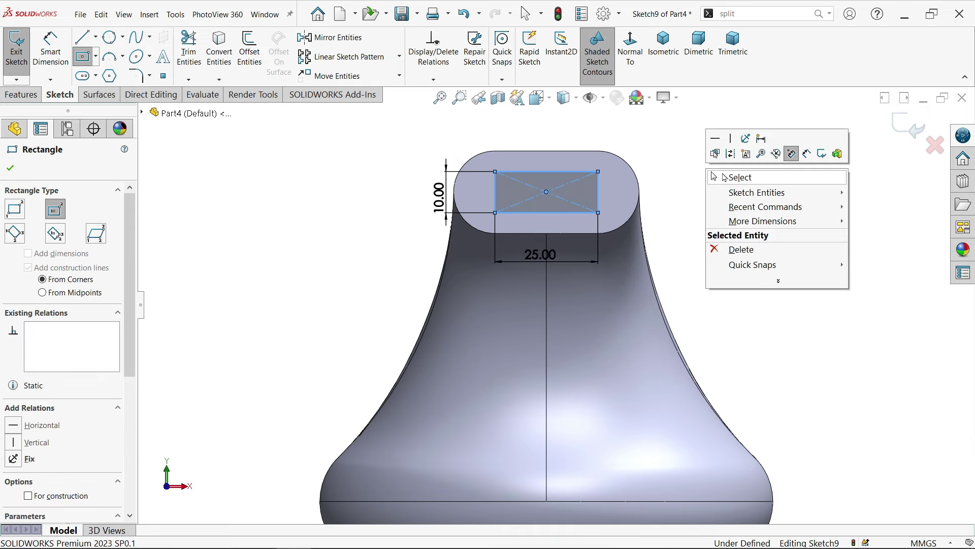
{"action": "left_click", "coordinate": [713, 176]}
Step: Align the rectangle's center point with the origin using a vertical relation
{"action": "key", "text": "f"}
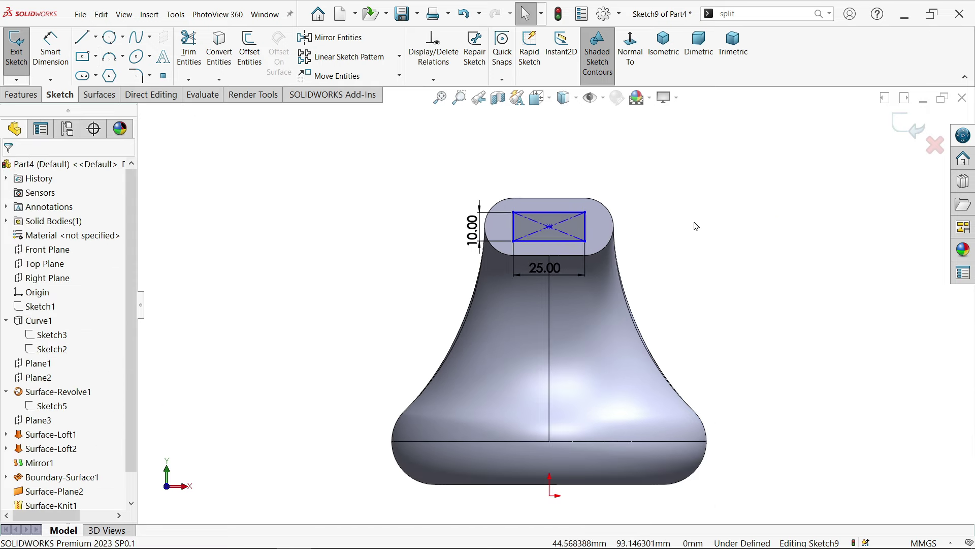
{"action": "left_click", "coordinate": [549, 496]}
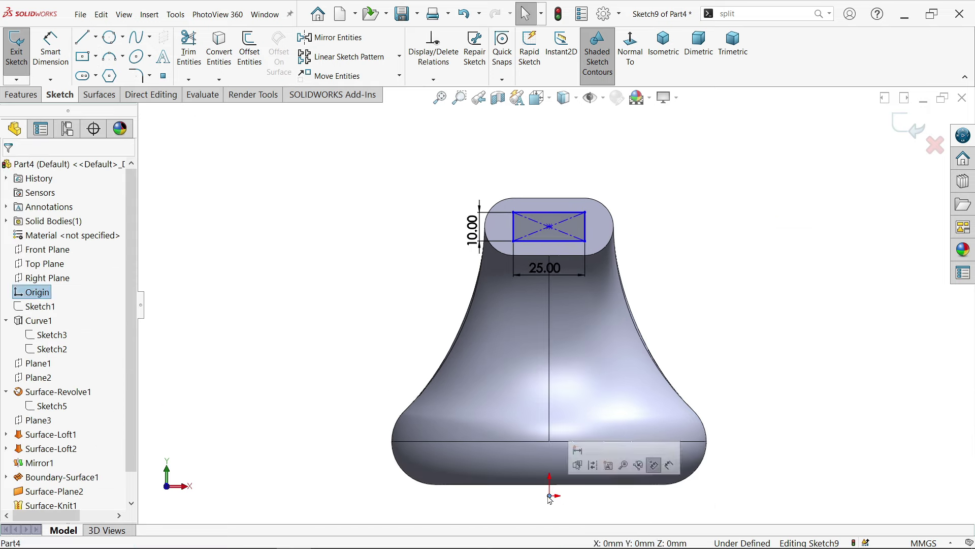
{"action": "left_click", "coordinate": [550, 226], "text": "ctrl"}
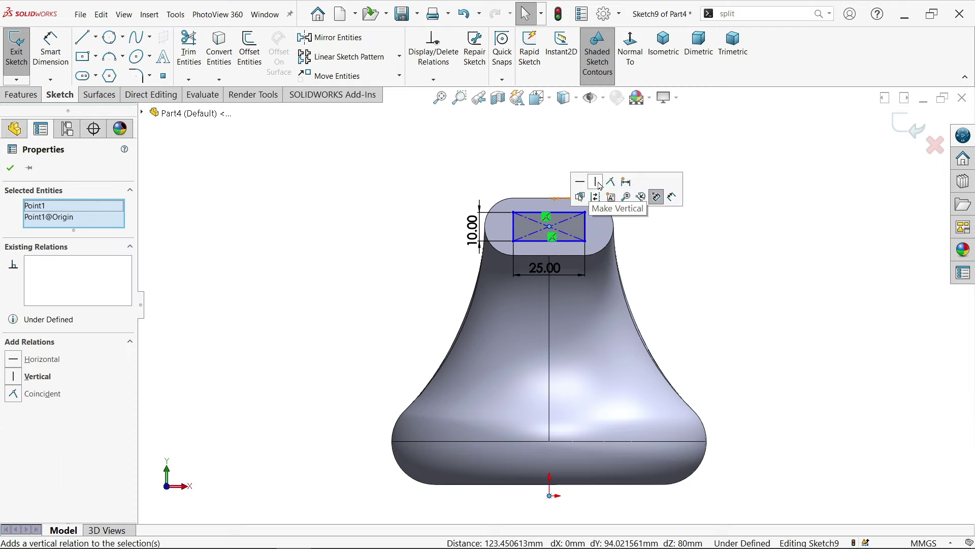
{"action": "left_click", "coordinate": [600, 185]}
Step: Dimension the rectangle's center point 10 mm below the top edge of the neck's end face
{"action": "left_click", "coordinate": [51, 49]}
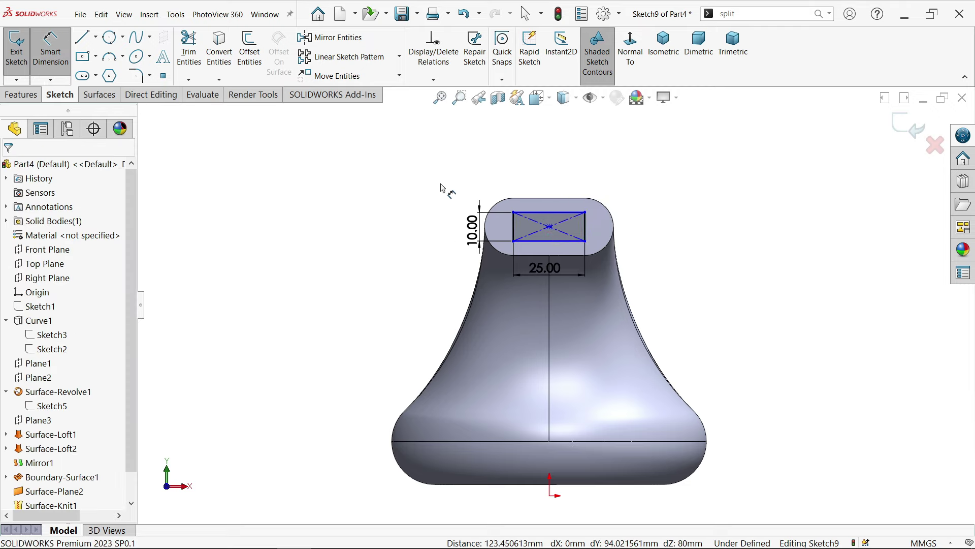
{"action": "scroll", "coordinate": [584, 239], "scroll_direction": "down", "scroll_amount": 3}
{"action": "left_click", "coordinate": [550, 272]}
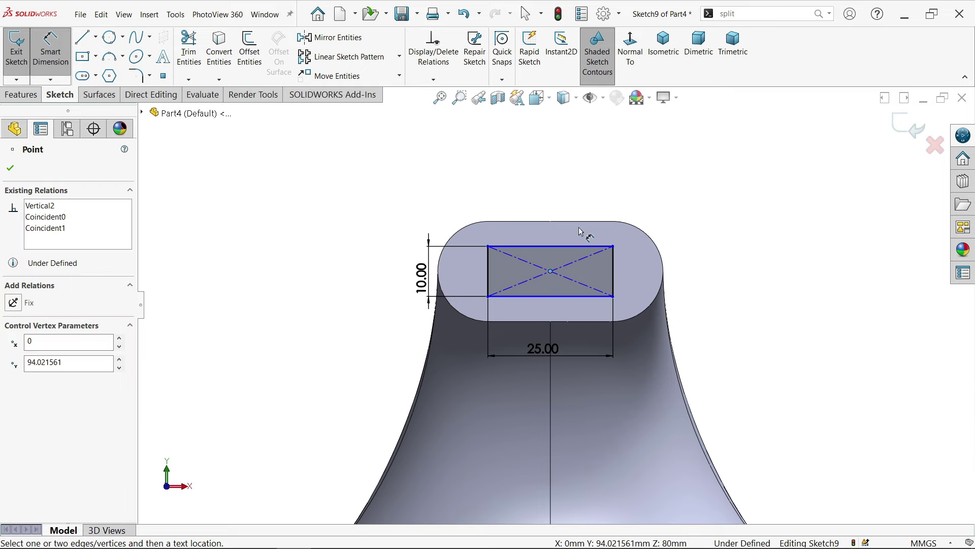
{"action": "left_click", "coordinate": [599, 222]}
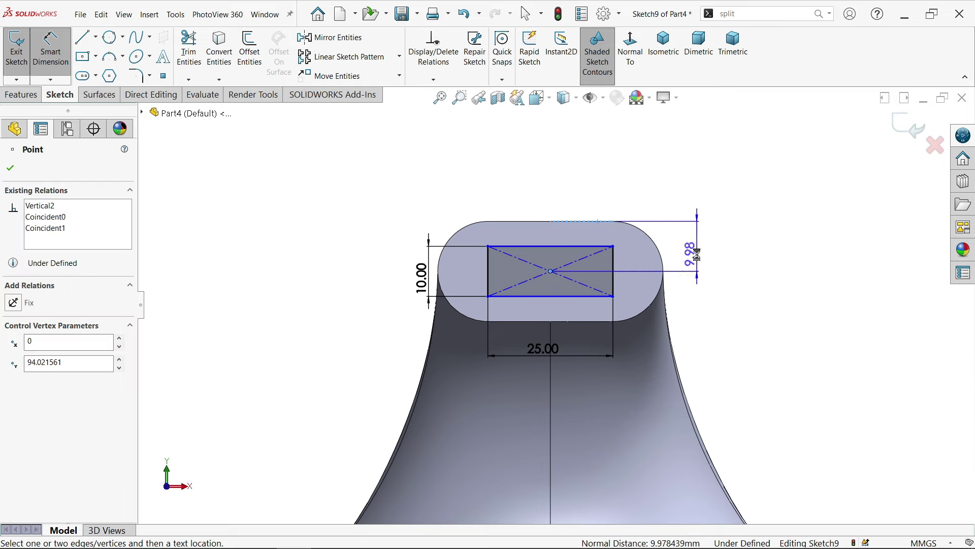
{"action": "left_click", "coordinate": [704, 264]}
{"action": "type", "text": "10"}
{"action": "key", "text": "Return"}
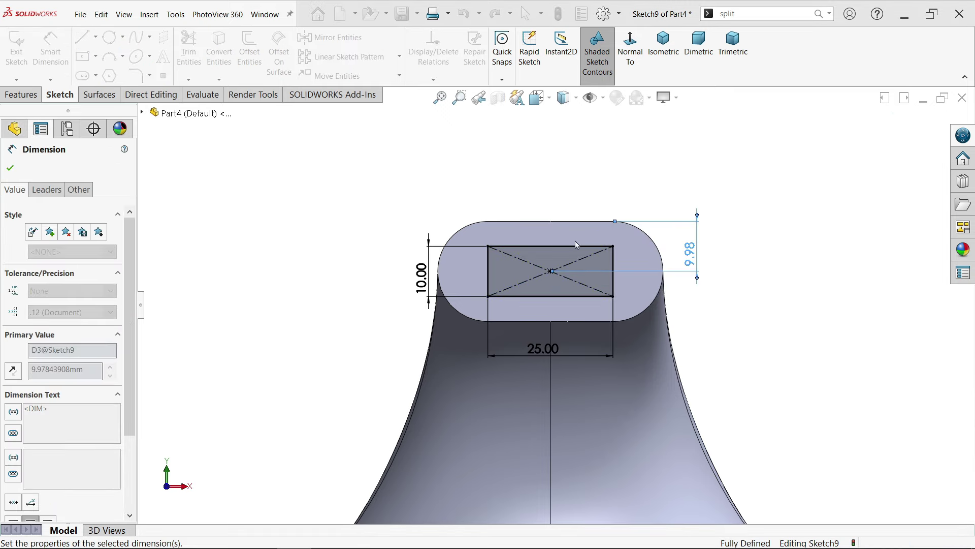
Step: Extrude the rectangle 10 mm blind outward from the neck's end face, merged with the body
{"action": "left_click", "coordinate": [21, 94]}
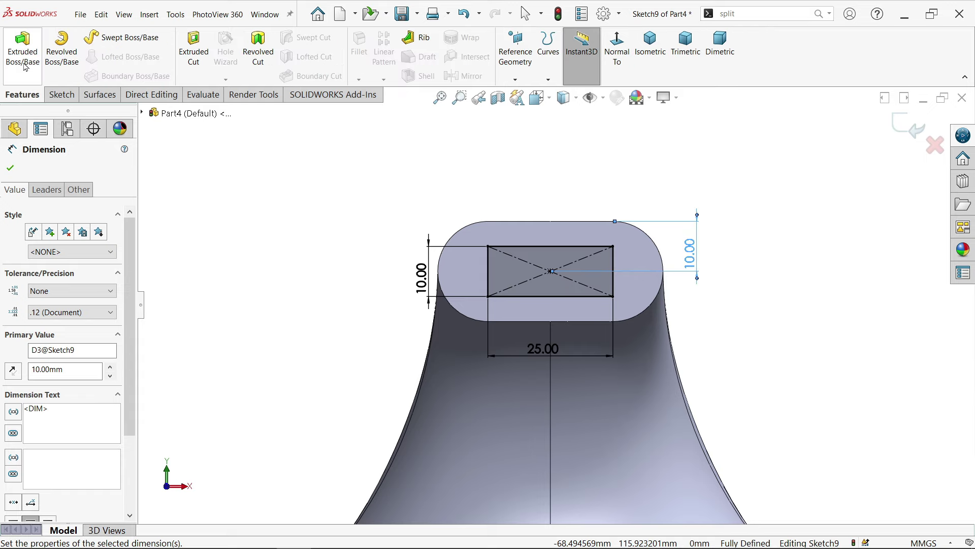
{"action": "left_click", "coordinate": [24, 64]}
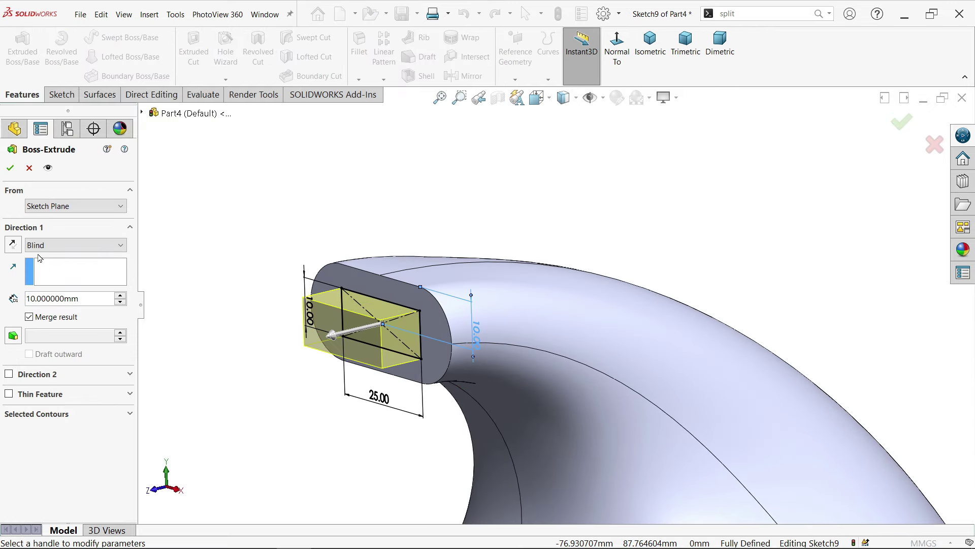
{"action": "left_click", "coordinate": [9, 170]}
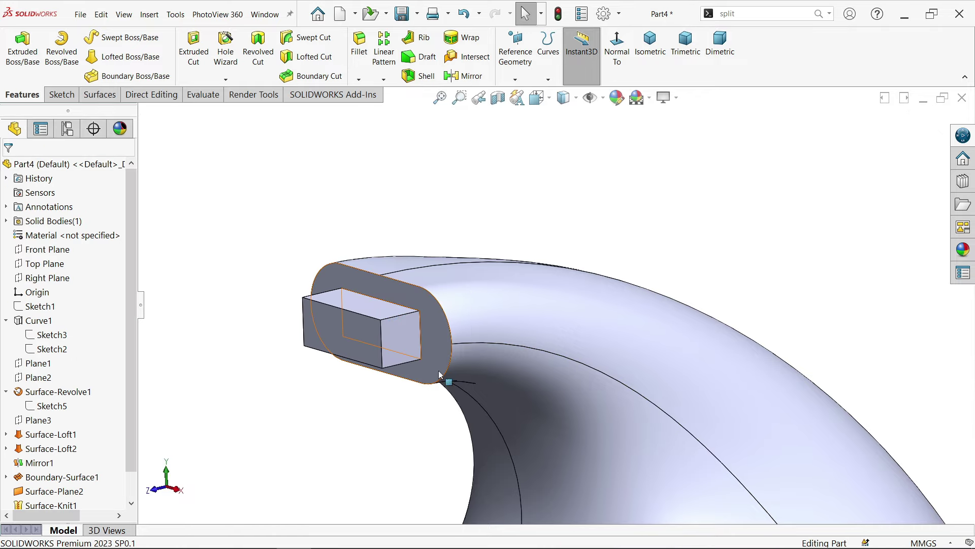
Step: Check the outlet's fillet radii and wall thickness in the reference drawing image, and return to SOLIDWORKS
{"action": "key", "text": "alt+Tab"}
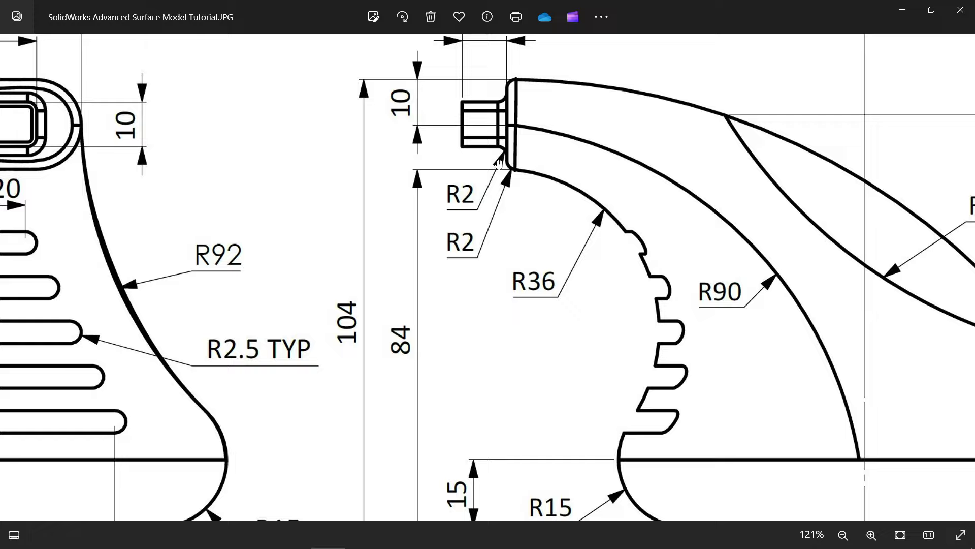
{"action": "left_click_drag", "start_coordinate": [405, 163], "coordinate": [628, 195]}
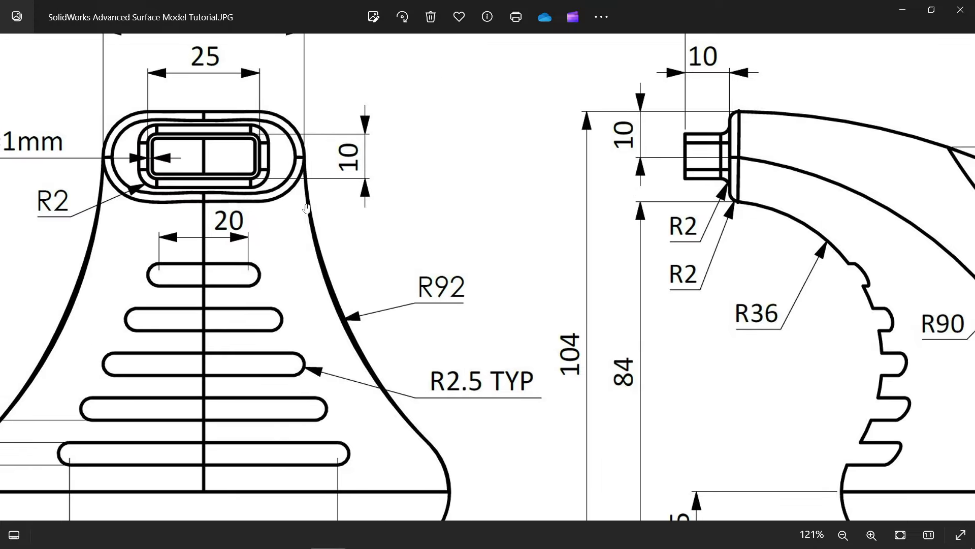
{"action": "left_click_drag", "start_coordinate": [306, 207], "coordinate": [420, 229]}
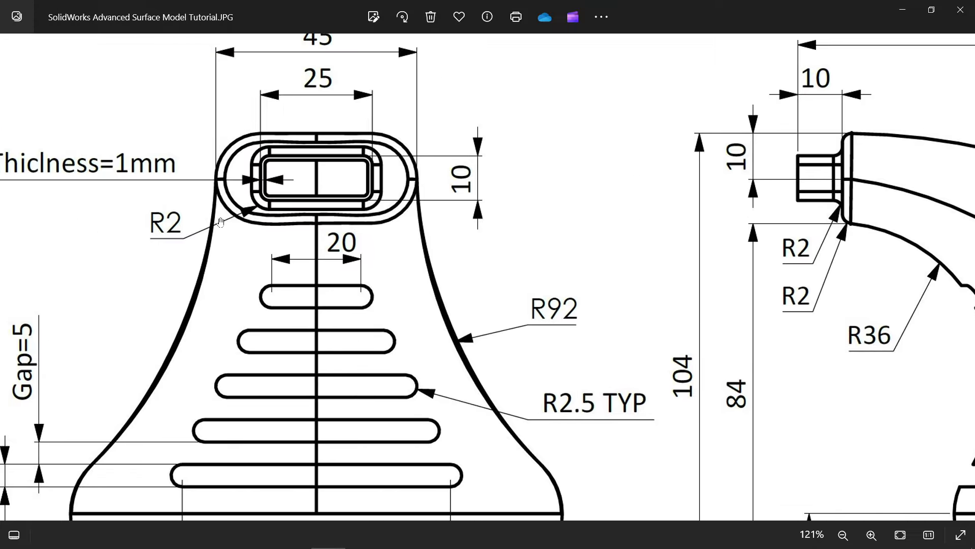
{"action": "scroll", "coordinate": [220, 222], "scroll_direction": "down", "scroll_amount": 3}
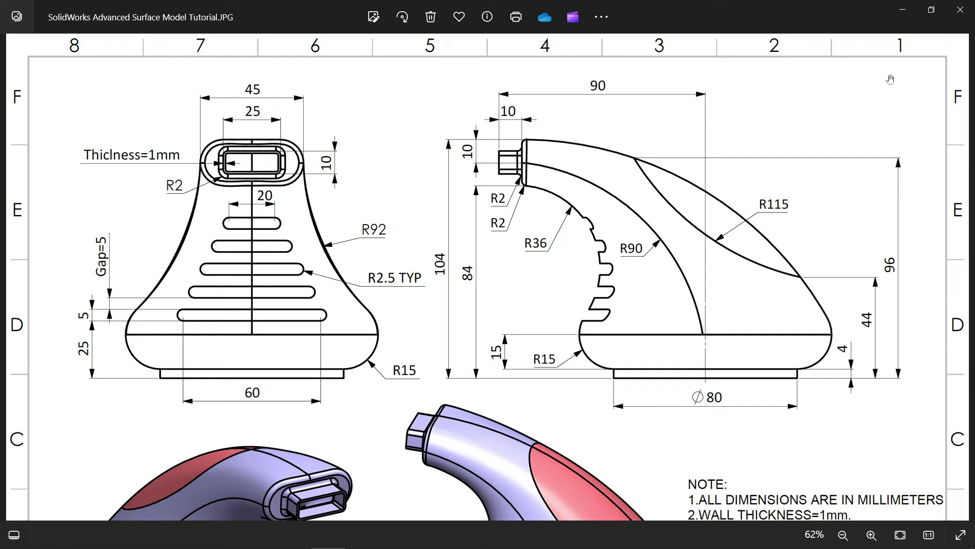
{"action": "left_click", "coordinate": [902, 9]}
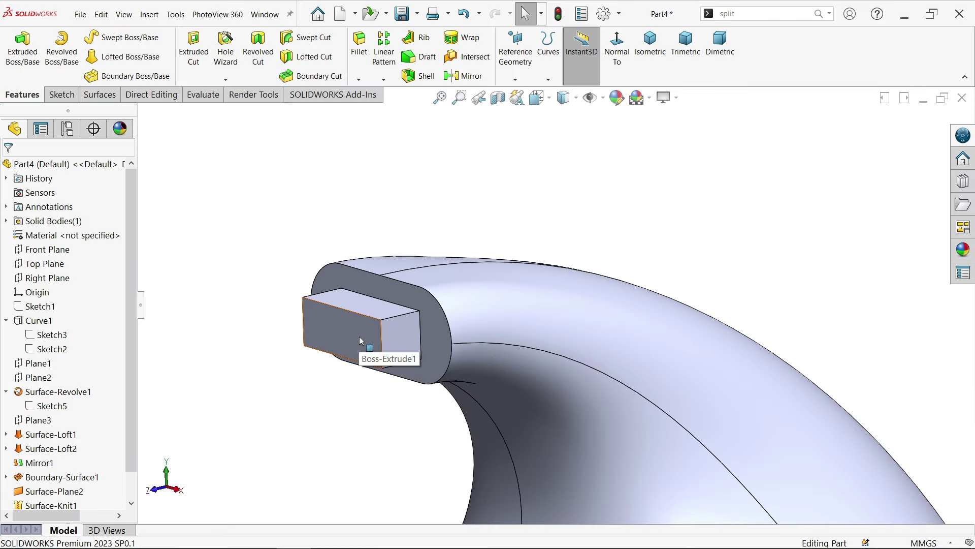
Step: Fillet the outlet's four lengthwise edges, its junction with the neck and the outer rim of the neck's end face with a 2 mm radius
{"action": "left_click", "coordinate": [361, 66]}
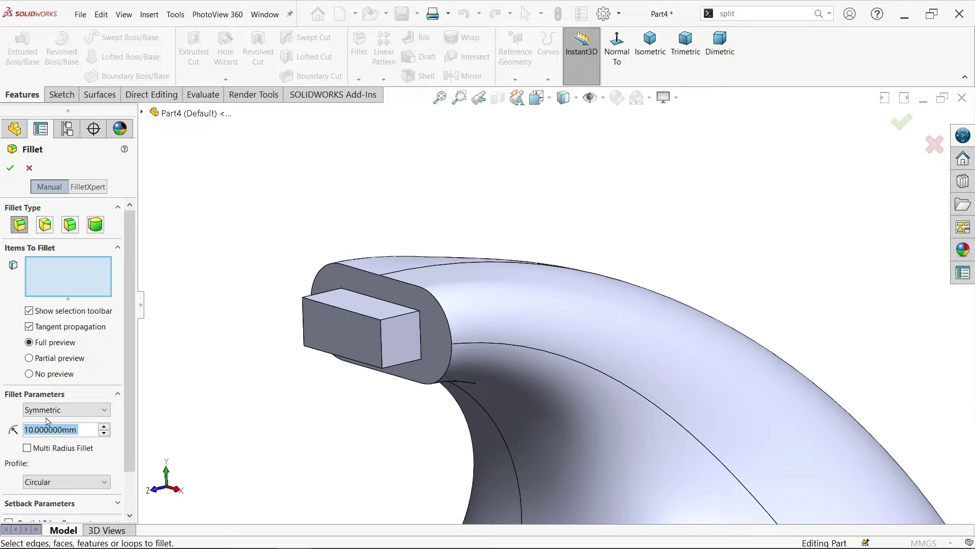
{"action": "type", "text": "2"}
{"action": "key", "text": "Return"}
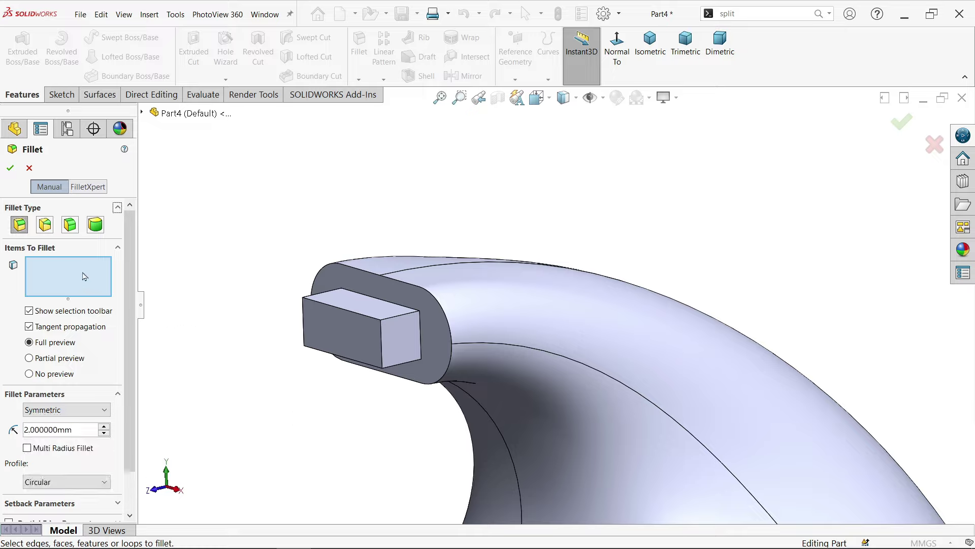
{"action": "scroll", "coordinate": [399, 338], "scroll_direction": "down", "scroll_amount": 2}
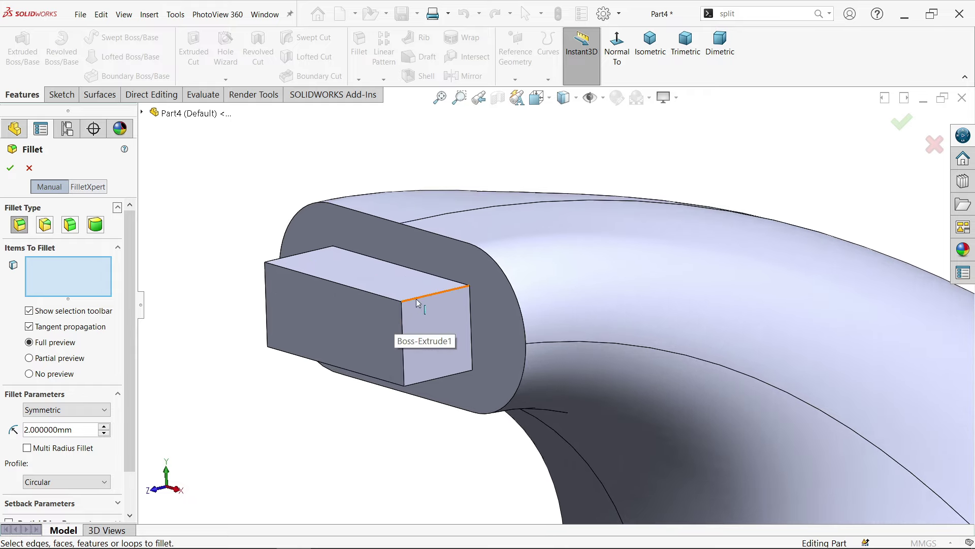
{"action": "left_click", "coordinate": [418, 303]}
{"action": "left_click", "coordinate": [418, 303]}
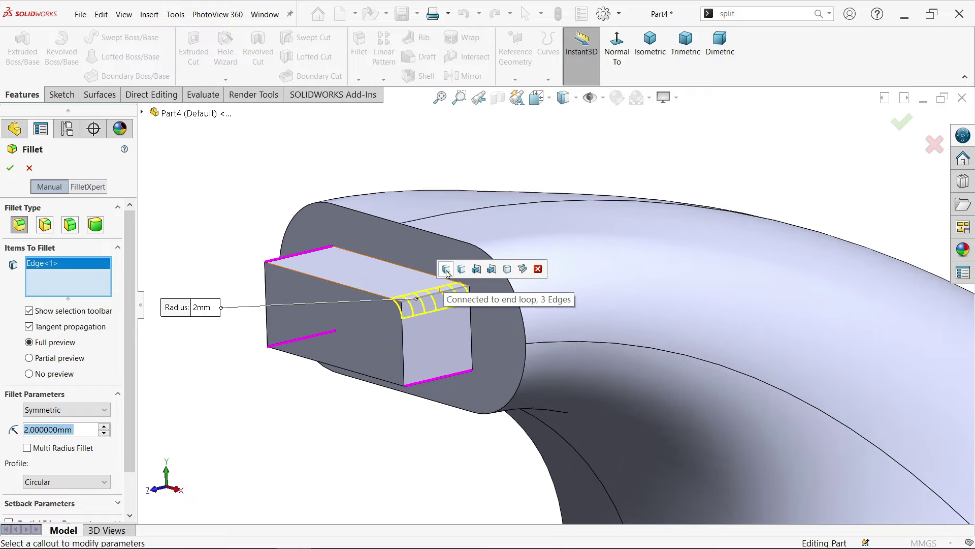
{"action": "left_click", "coordinate": [447, 272]}
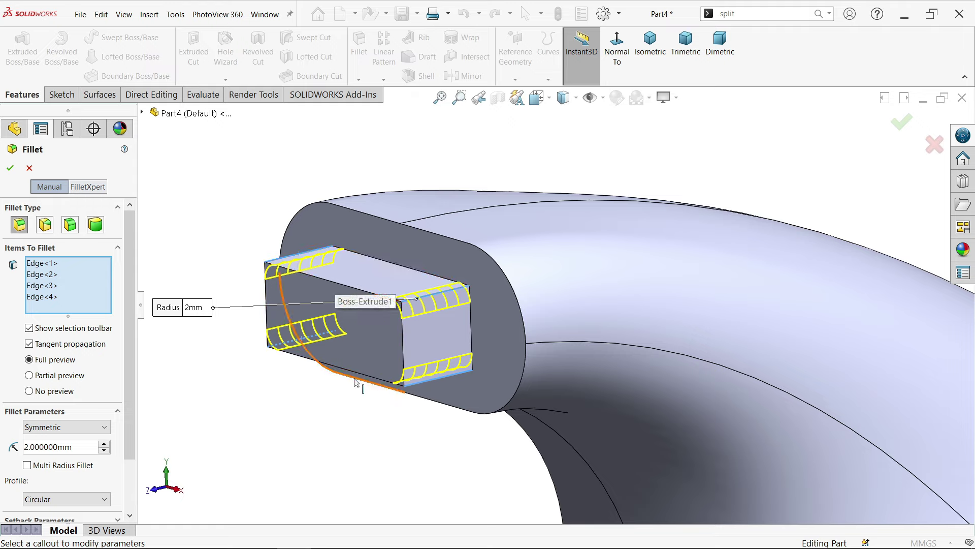
{"action": "left_click", "coordinate": [471, 332]}
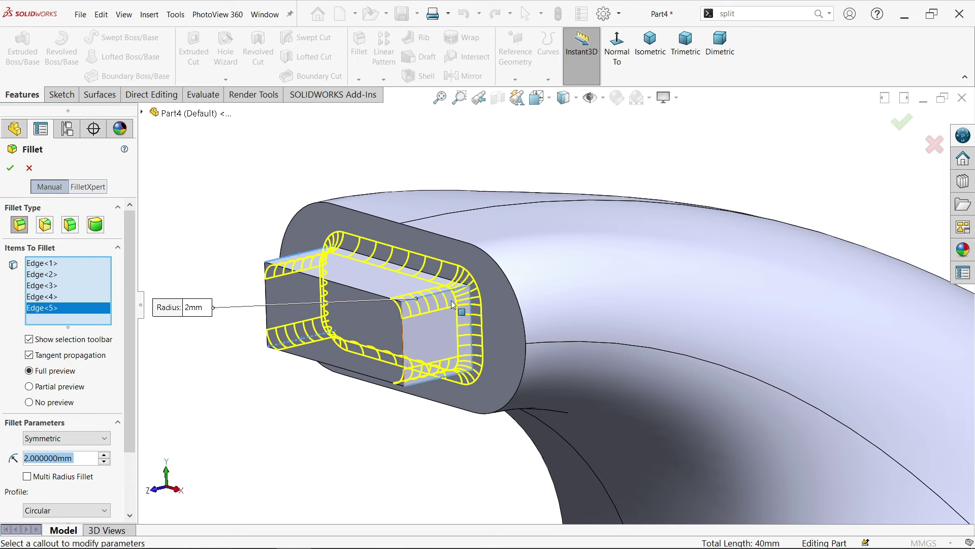
{"action": "left_click", "coordinate": [512, 282]}
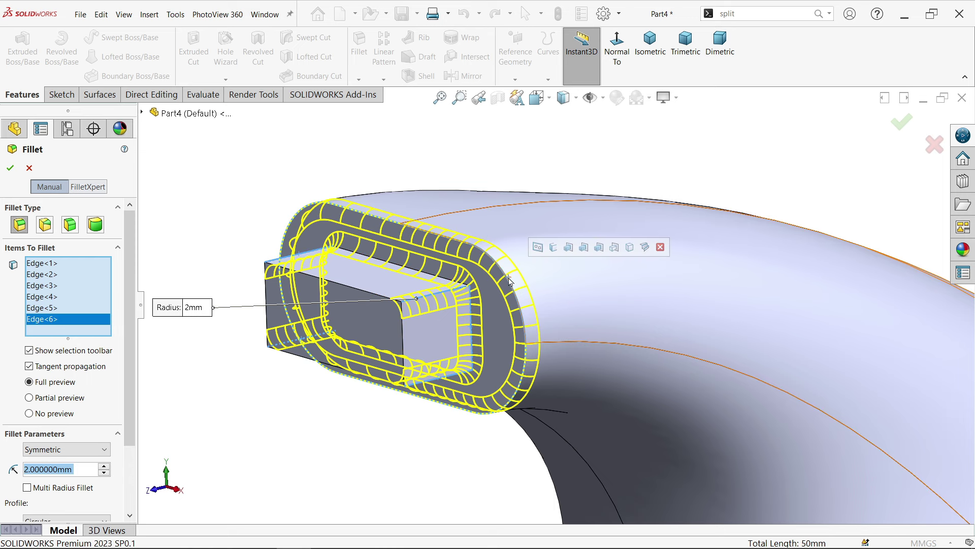
{"action": "left_click", "coordinate": [10, 171]}
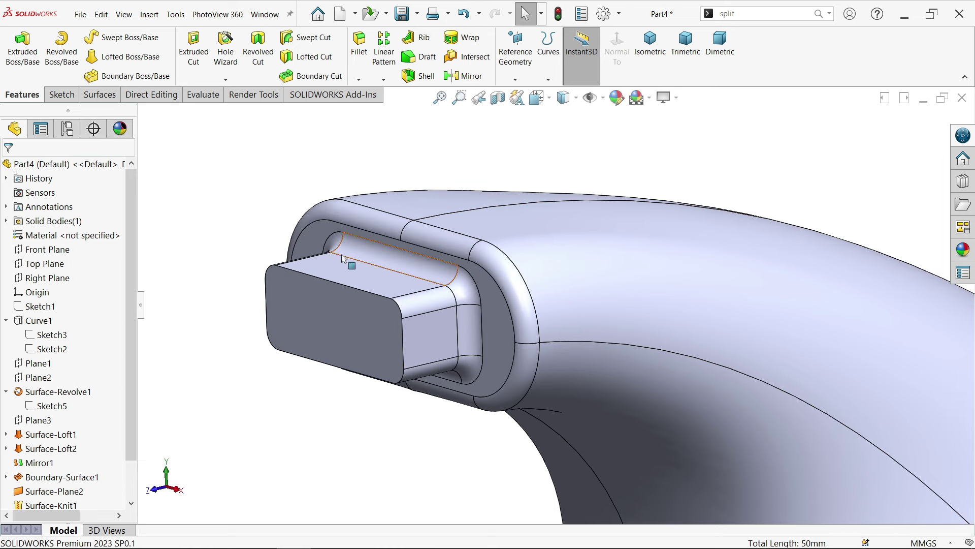
Step: Start a sketch on the base's flat bottom face and draw an 80 mm diameter circle centered on the origin
{"action": "scroll", "coordinate": [525, 305], "scroll_direction": "up", "scroll_amount": 4}
{"action": "middle_click_drag", "start_coordinate": [526, 304], "coordinate": [626, 353]}
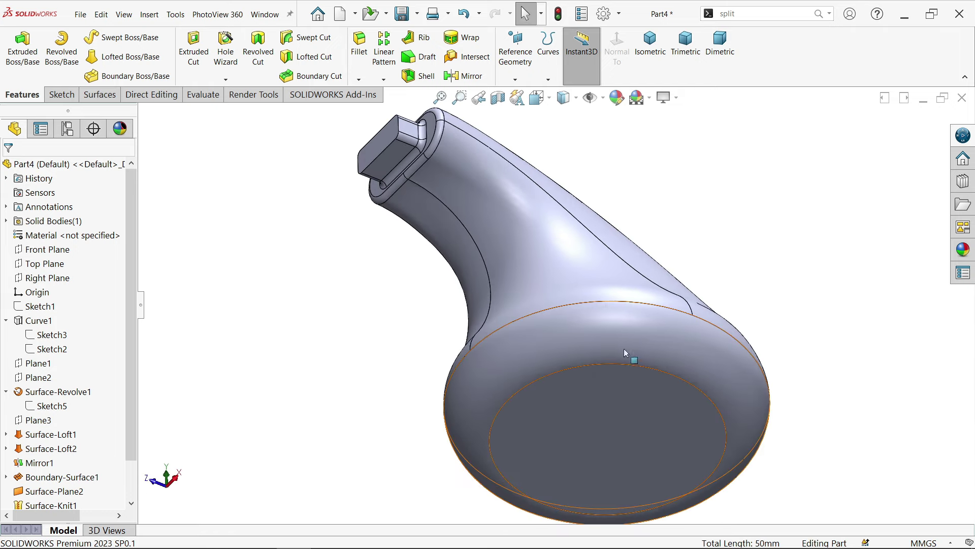
{"action": "left_click", "coordinate": [613, 414]}
{"action": "left_click", "coordinate": [637, 385]}
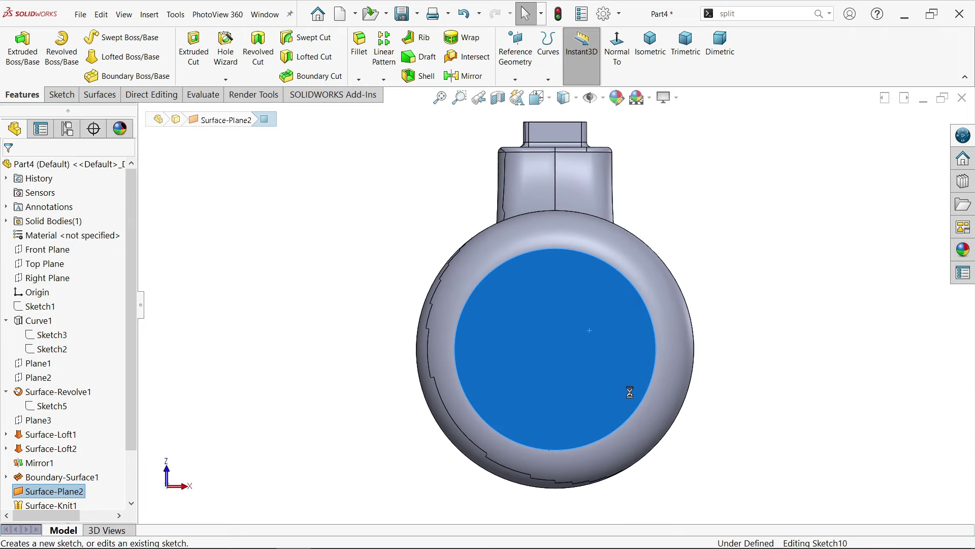
{"action": "left_click", "coordinate": [111, 38]}
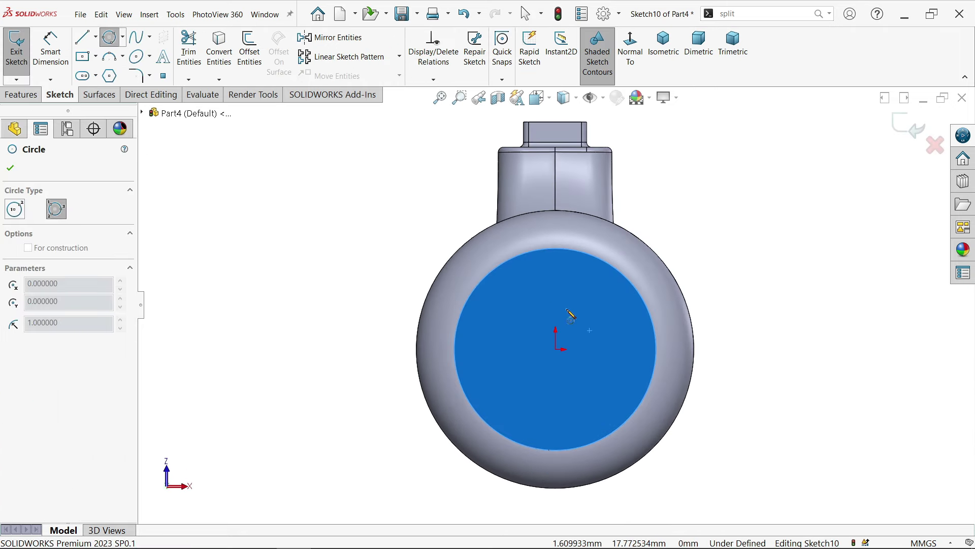
{"action": "left_click", "coordinate": [123, 39]}
{"action": "left_click", "coordinate": [130, 55]}
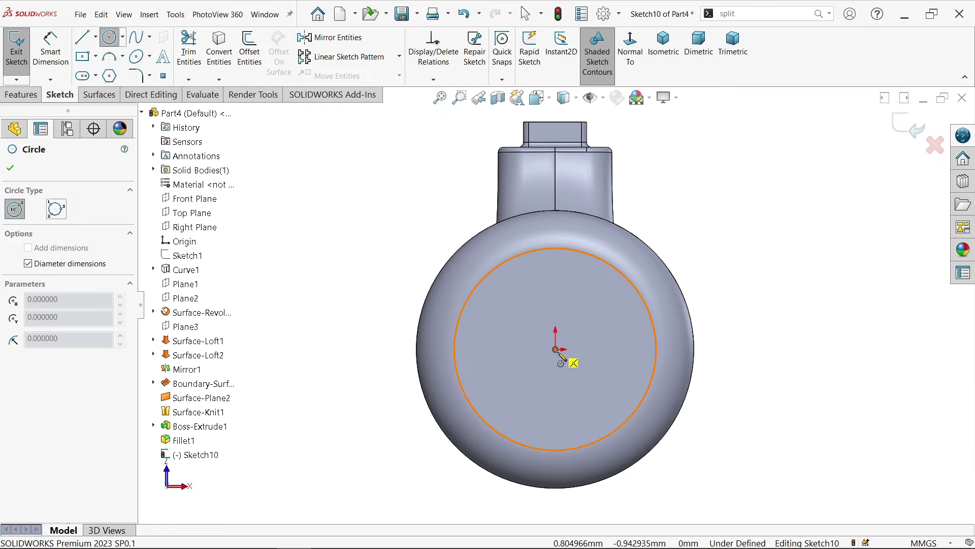
{"action": "left_click", "coordinate": [555, 349]}
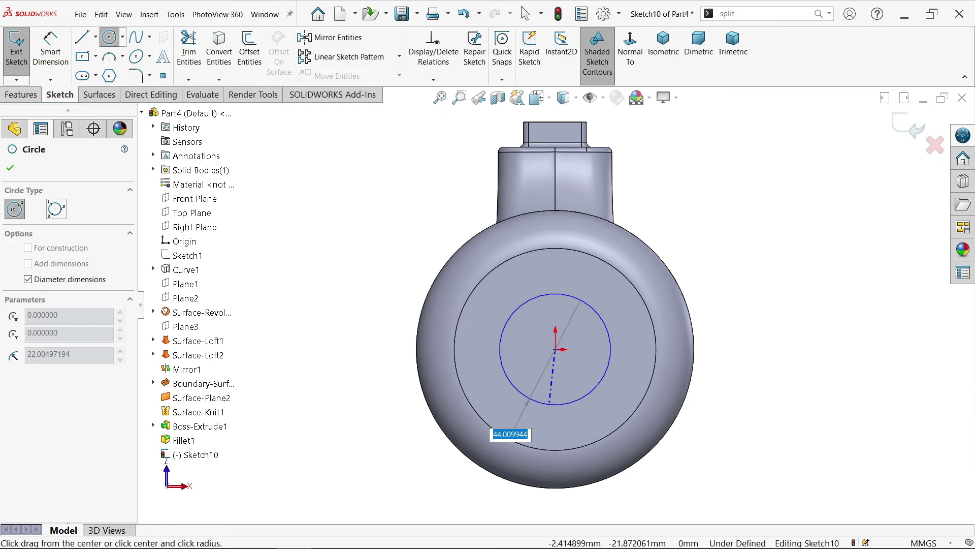
{"action": "type", "text": "80"}
{"action": "key", "text": "Return"}
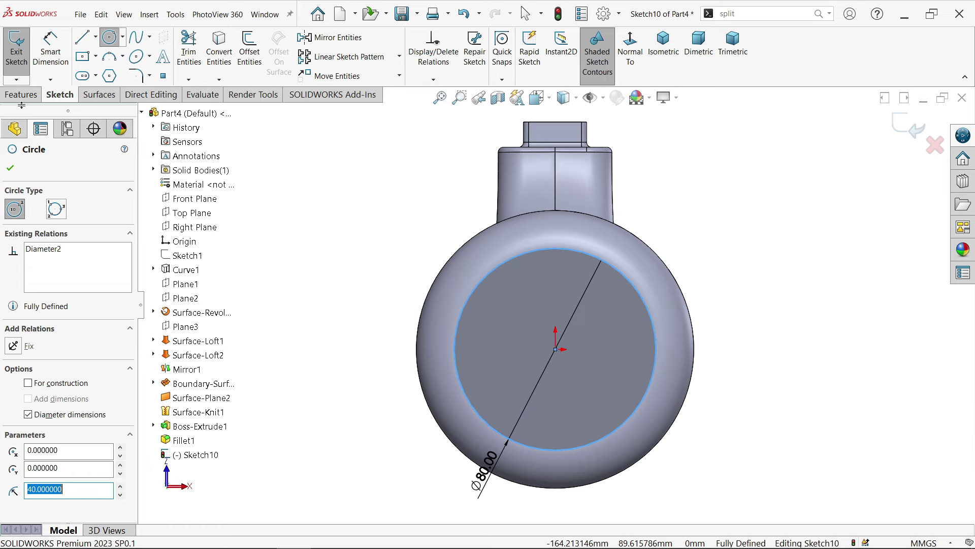
{"action": "right_click", "coordinate": [398, 208]}
{"action": "left_click", "coordinate": [424, 213]}
Step: Extrude the base circle 4 mm blind away from the body, merged with it
{"action": "middle_click_drag", "start_coordinate": [420, 249], "coordinate": [402, 249]}
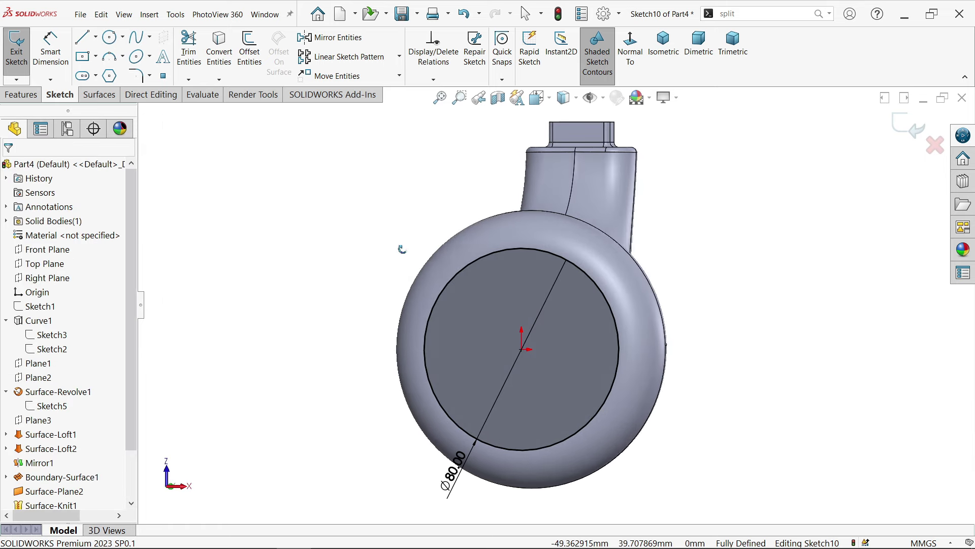
{"action": "left_click", "coordinate": [21, 95]}
{"action": "left_click", "coordinate": [23, 49]}
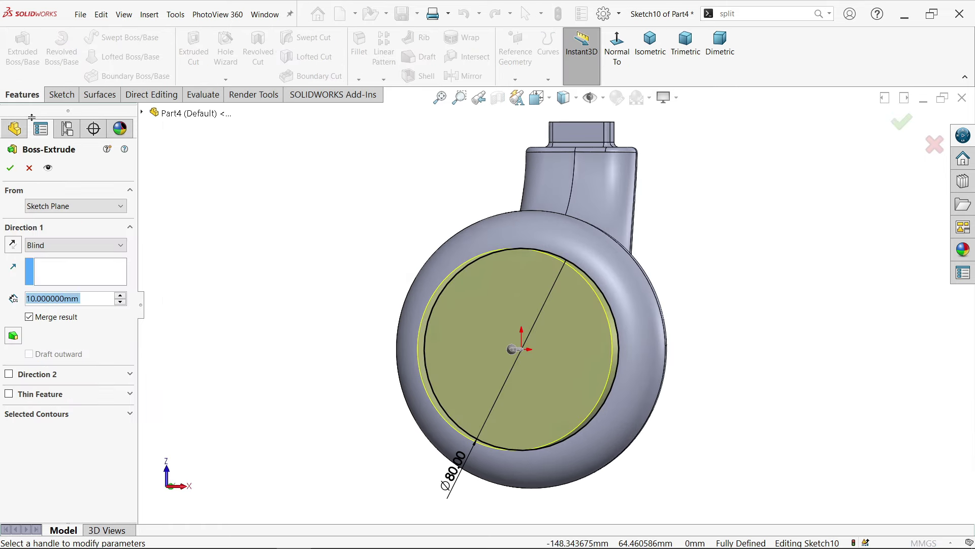
{"action": "type", "text": "4"}
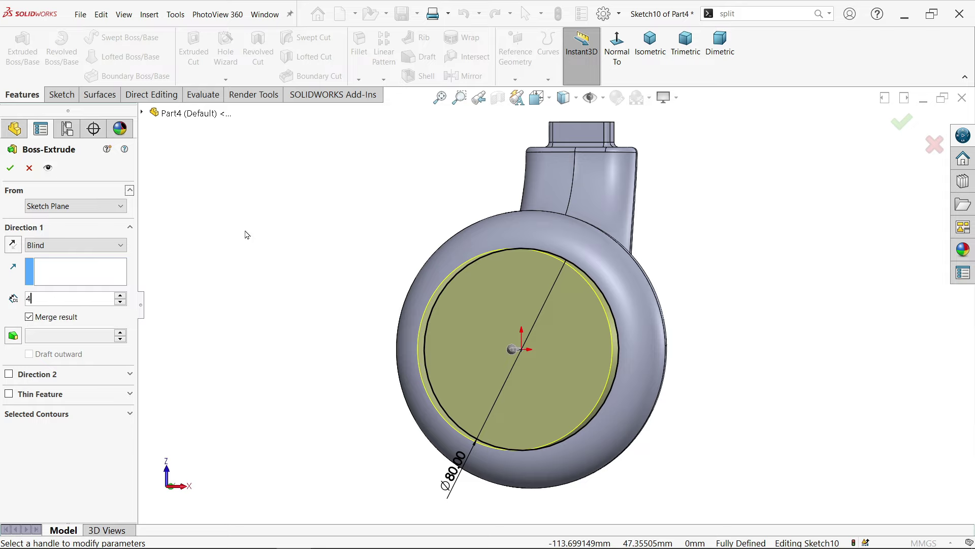
{"action": "key", "text": "Return"}
{"action": "middle_click_drag", "start_coordinate": [246, 233], "coordinate": [212, 273]}
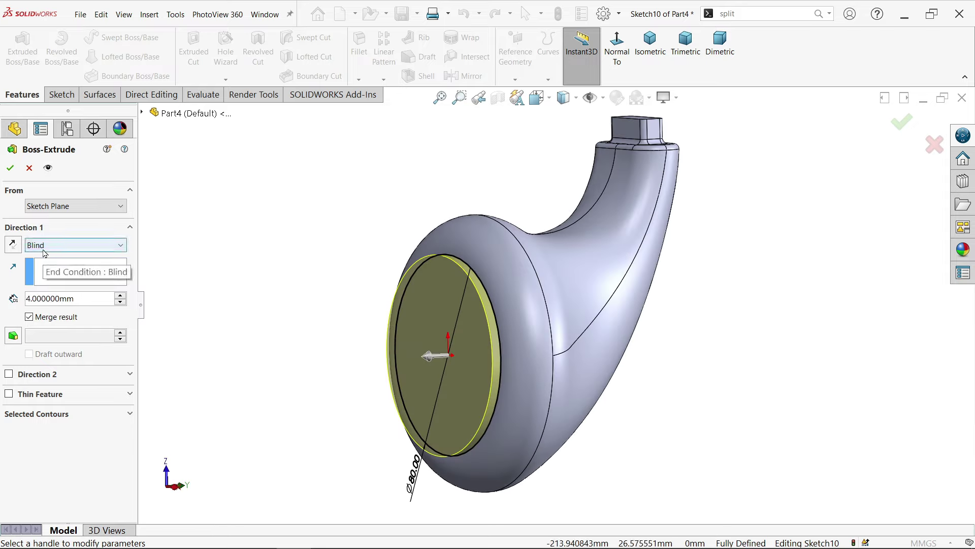
{"action": "left_click", "coordinate": [10, 168]}
Step: Shell the body to a 1 mm wall thickness with preview on, removing the outlet's end face and the base's bottom face
{"action": "scroll", "coordinate": [344, 303], "scroll_direction": "up", "scroll_amount": 2}
{"action": "middle_click_drag", "start_coordinate": [344, 303], "coordinate": [473, 364]}
{"action": "scroll", "coordinate": [516, 296], "scroll_direction": "down", "scroll_amount": 3}
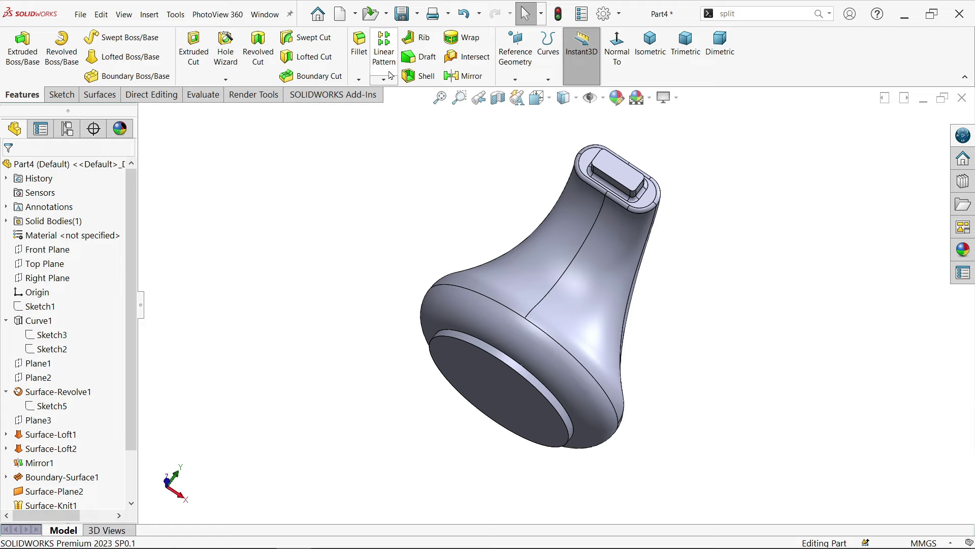
{"action": "left_click", "coordinate": [430, 83]}
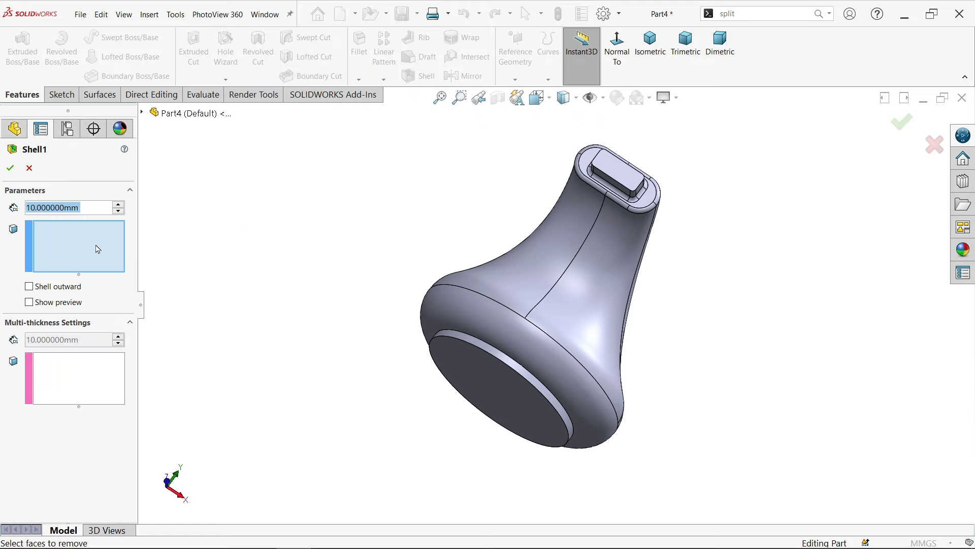
{"action": "type", "text": "1"}
{"action": "key", "text": "Return"}
{"action": "scroll", "coordinate": [481, 250], "scroll_direction": "down", "scroll_amount": 2}
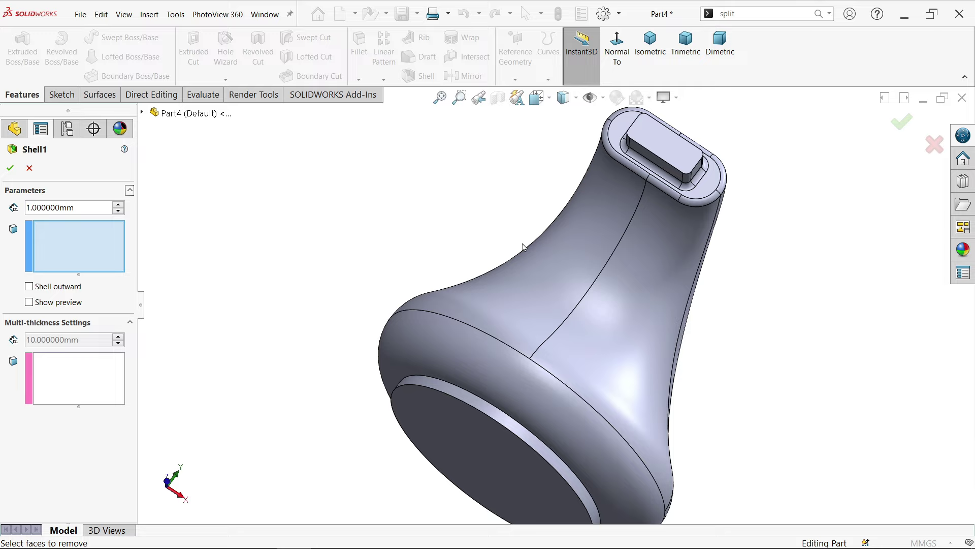
{"action": "left_click", "coordinate": [661, 158]}
{"action": "scroll", "coordinate": [662, 158], "scroll_direction": "up", "scroll_amount": 2}
{"action": "left_click", "coordinate": [531, 414]}
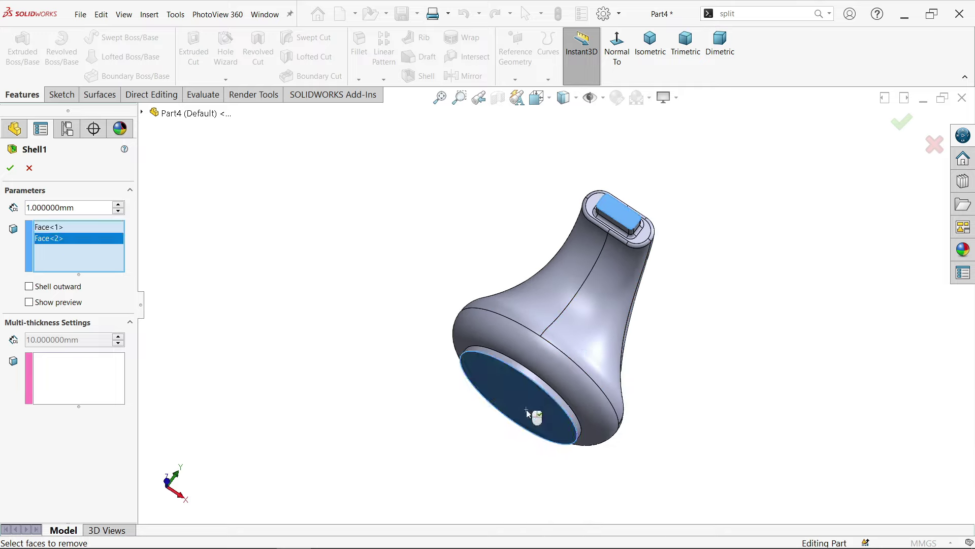
{"action": "left_click", "coordinate": [54, 302]}
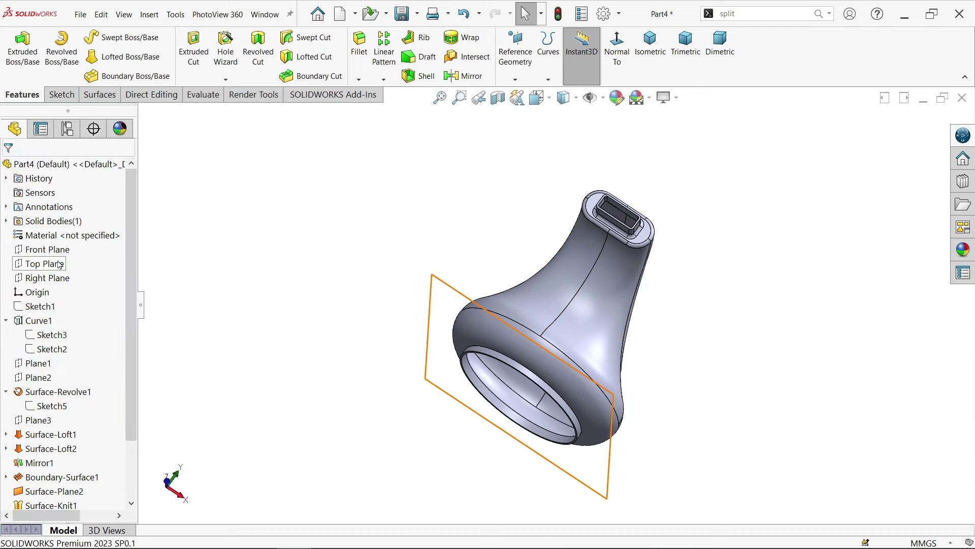
Step: Inspect the shelled wall at the base rim and outlet in a section view on the Right Plane, and turn the section off
{"action": "left_click", "coordinate": [55, 278]}
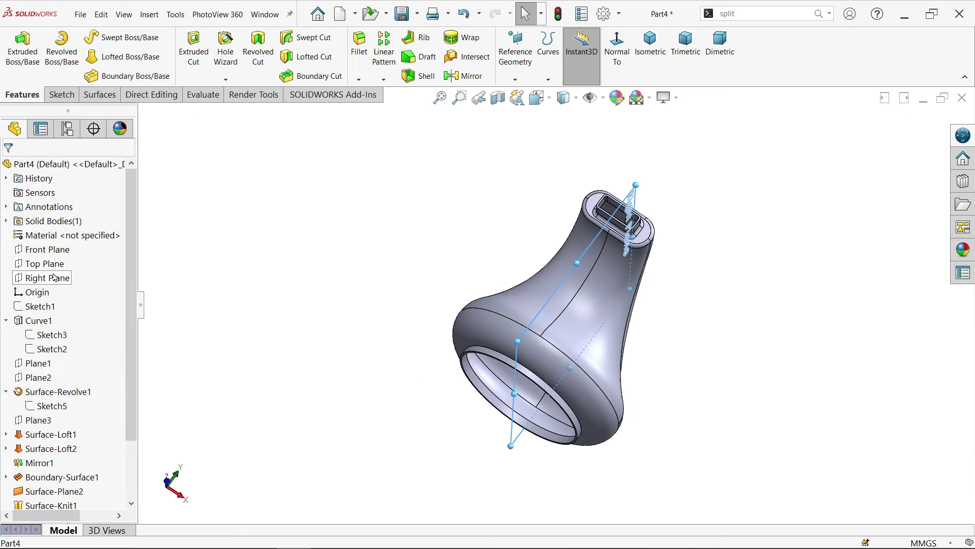
{"action": "left_click", "coordinate": [498, 98]}
{"action": "left_click", "coordinate": [616, 45]}
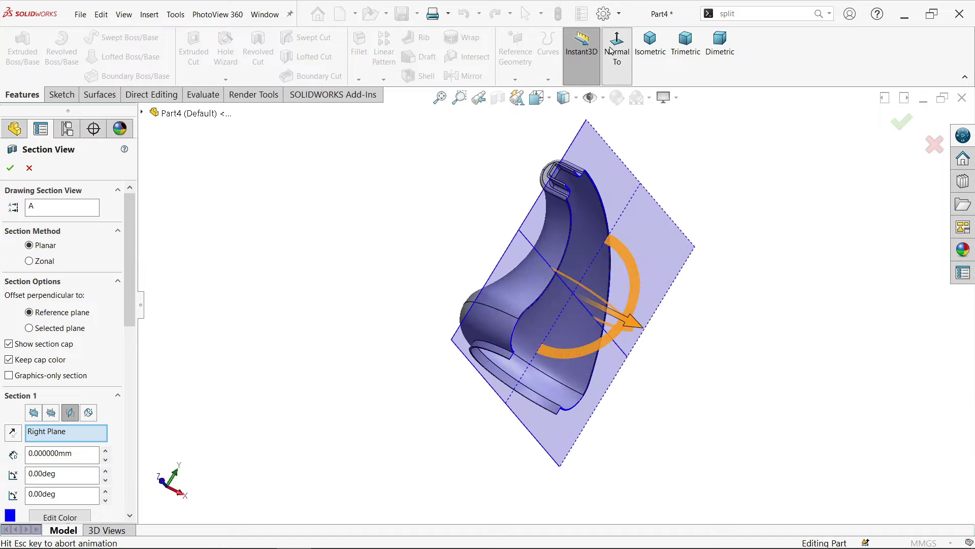
{"action": "left_click", "coordinate": [9, 169]}
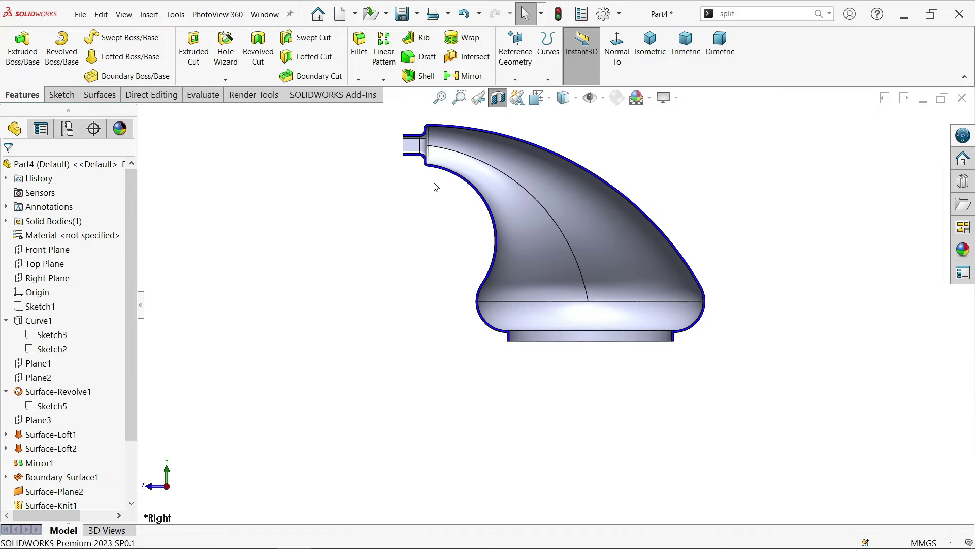
{"action": "scroll", "coordinate": [549, 170], "scroll_direction": "down", "scroll_amount": 2}
{"action": "scroll", "coordinate": [422, 423], "scroll_direction": "down", "scroll_amount": 5}
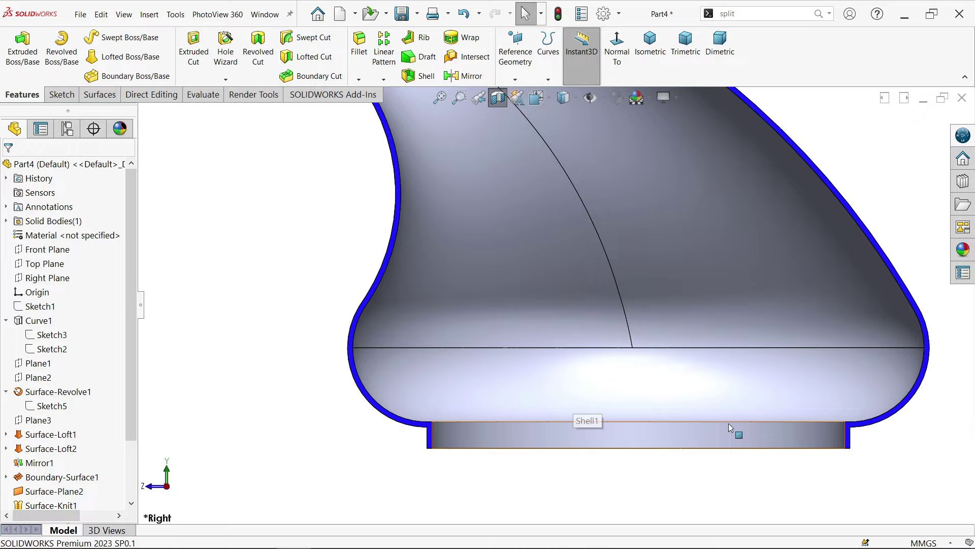
{"action": "middle_click_drag", "start_coordinate": [806, 403], "coordinate": [594, 203]}
{"action": "left_click", "coordinate": [96, 95]}
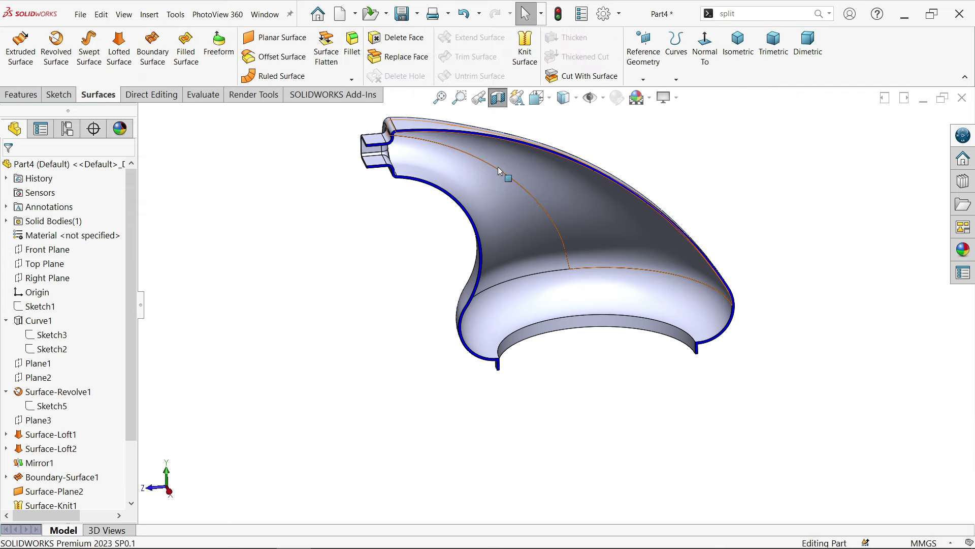
{"action": "scroll", "coordinate": [411, 142], "scroll_direction": "down", "scroll_amount": 3}
{"action": "scroll", "coordinate": [413, 143], "scroll_direction": "down", "scroll_amount": 2}
{"action": "scroll", "coordinate": [429, 203], "scroll_direction": "down", "scroll_amount": 2}
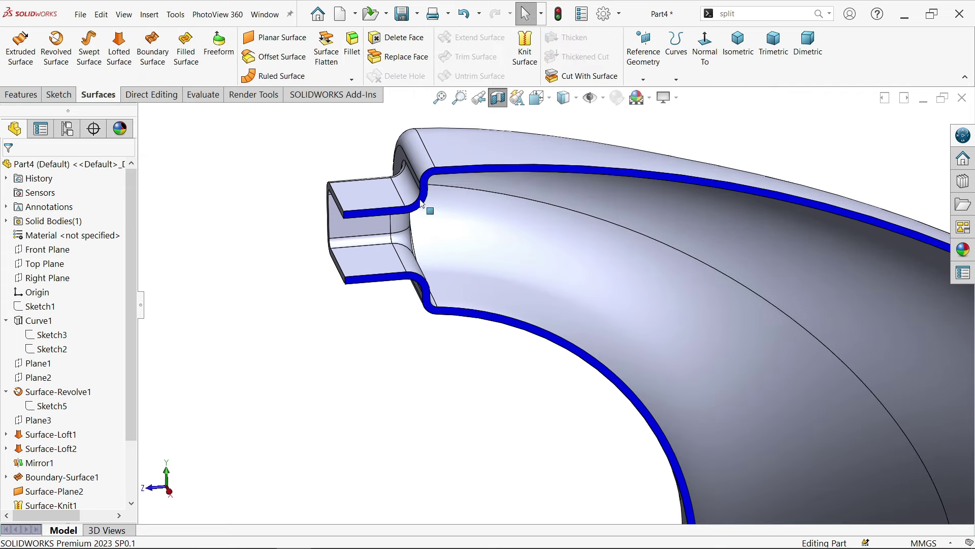
{"action": "scroll", "coordinate": [500, 185], "scroll_direction": "up", "scroll_amount": 8}
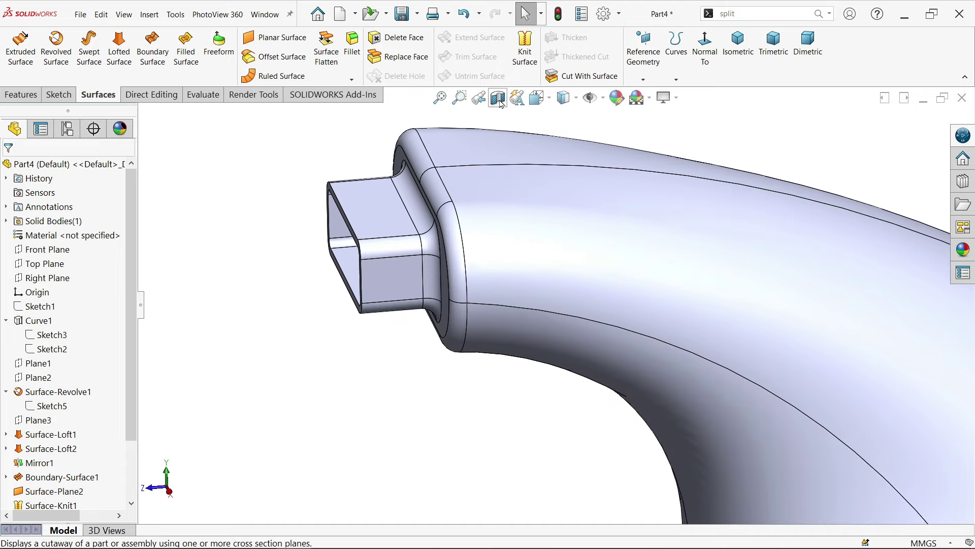
{"action": "middle_click_drag", "start_coordinate": [507, 208], "coordinate": [622, 254]}
Step: Check the slots in the reference drawing, and sketch a centerpoint straight slot on the Front Plane below the outlet, about 23 mm between arc centers
{"action": "key", "text": "alt+Tab"}
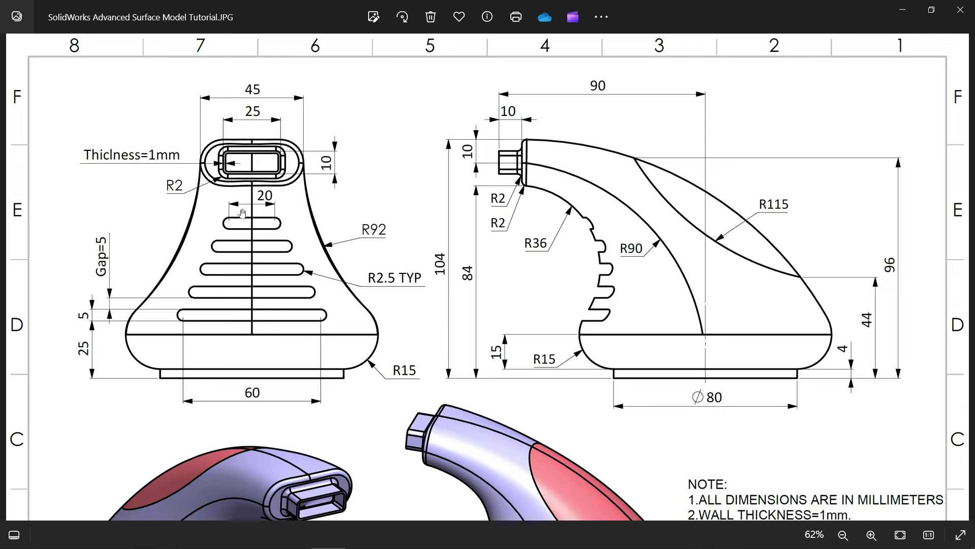
{"action": "scroll", "coordinate": [371, 327], "scroll_direction": "down", "scroll_amount": 4}
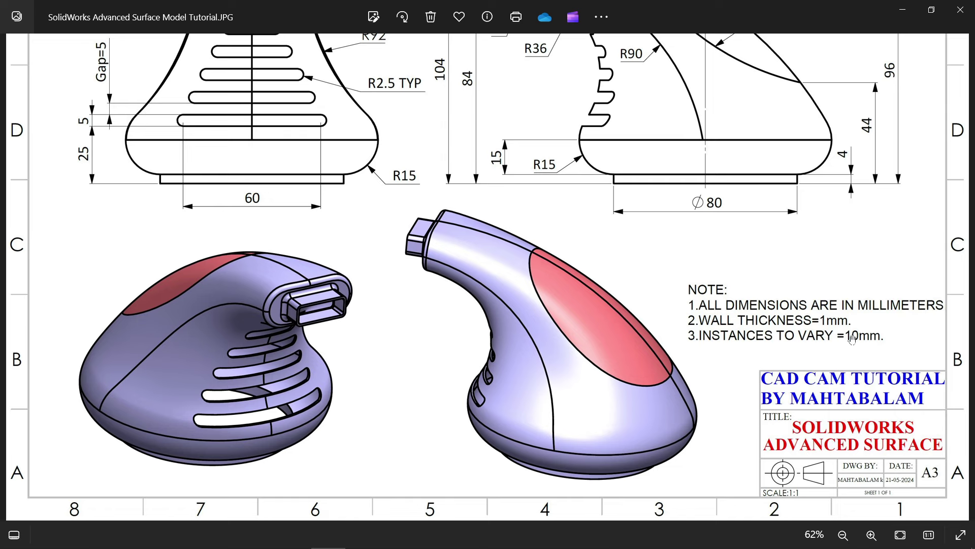
{"action": "scroll", "coordinate": [741, 240], "scroll_direction": "up", "scroll_amount": 3}
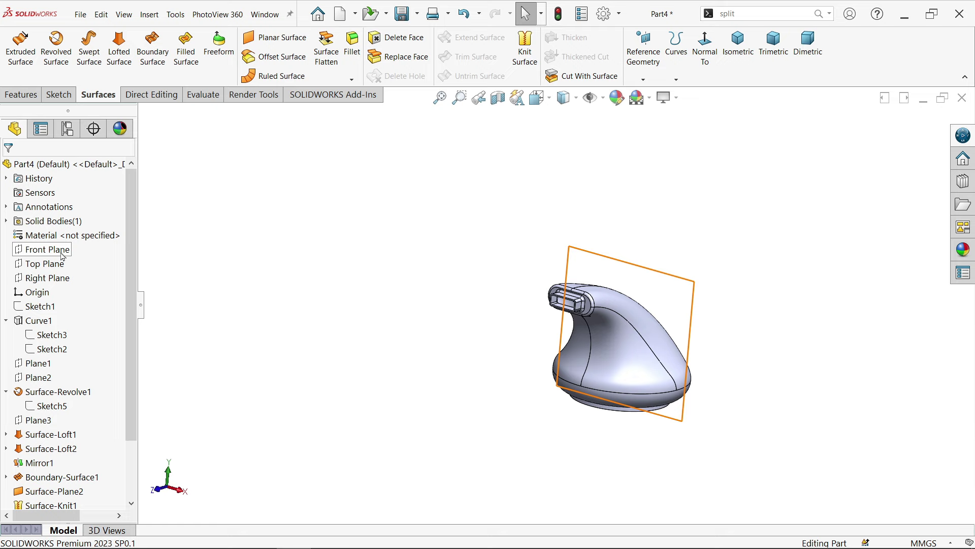
{"action": "left_click", "coordinate": [62, 255]}
{"action": "left_click", "coordinate": [67, 237]}
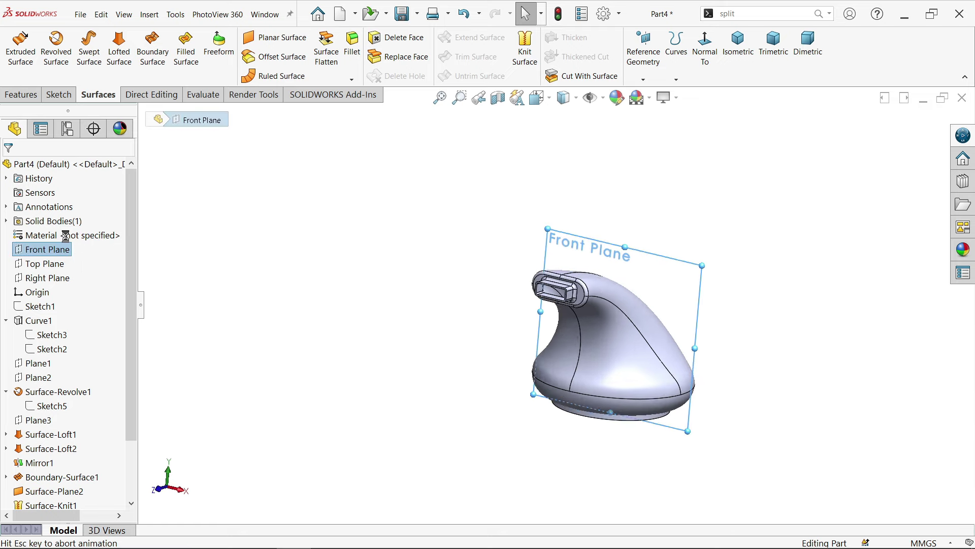
{"action": "left_click", "coordinate": [96, 56]}
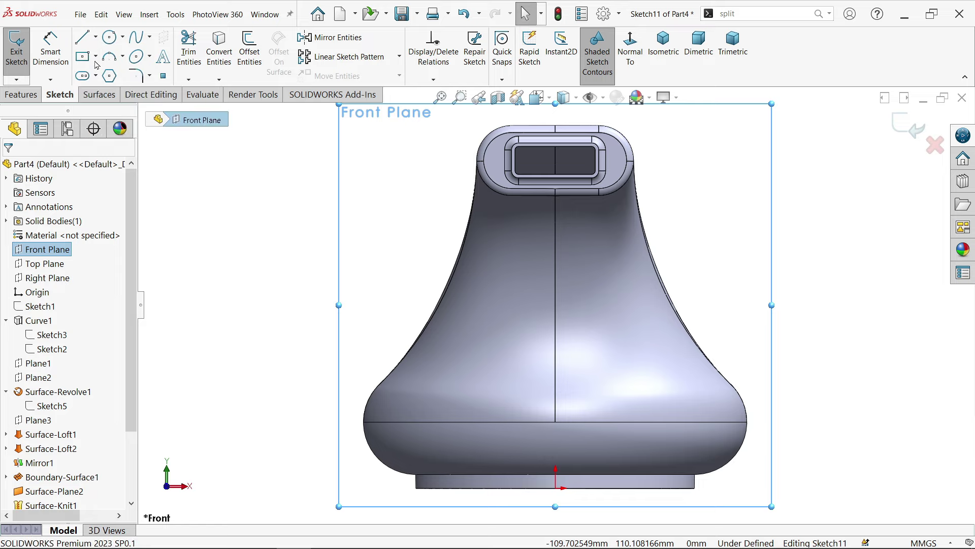
{"action": "left_click", "coordinate": [96, 76]}
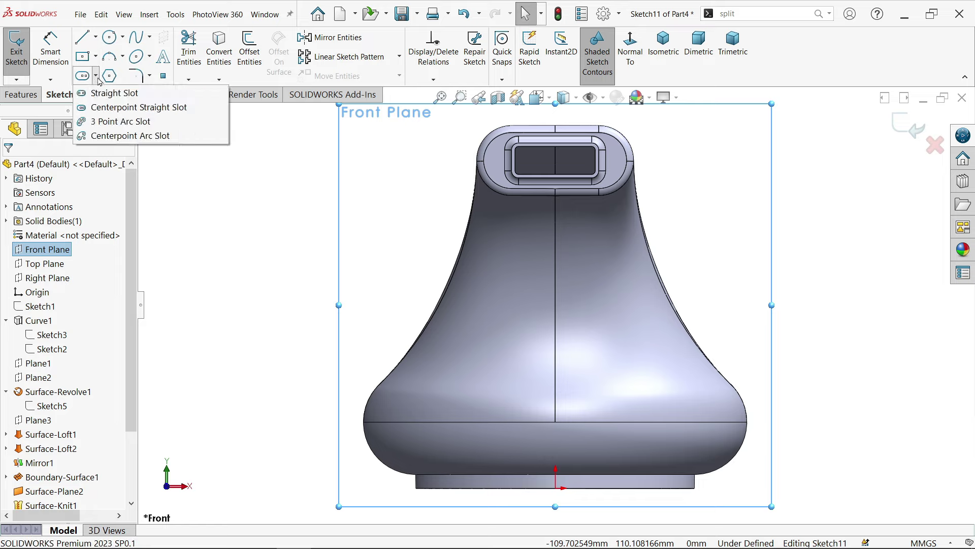
{"action": "left_click", "coordinate": [102, 109]}
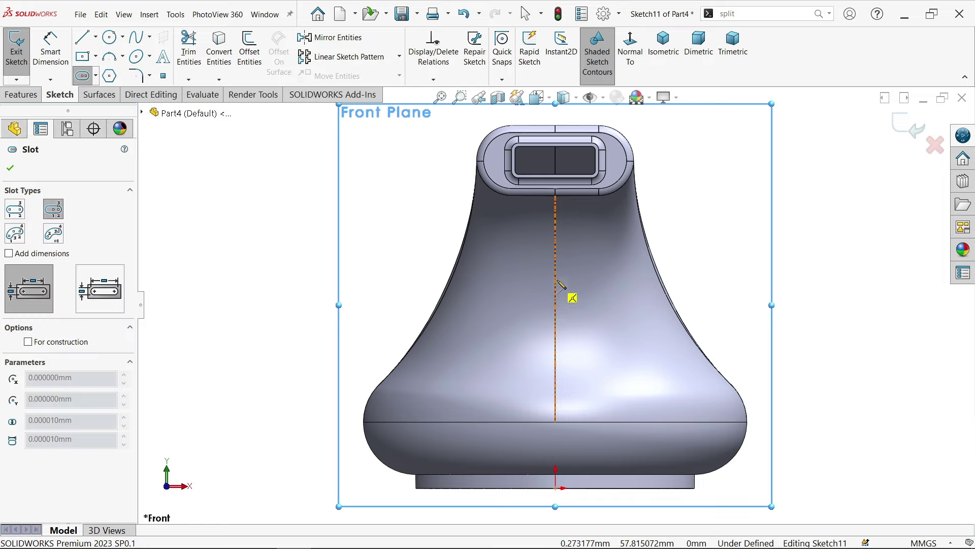
{"action": "left_click", "coordinate": [555, 262]}
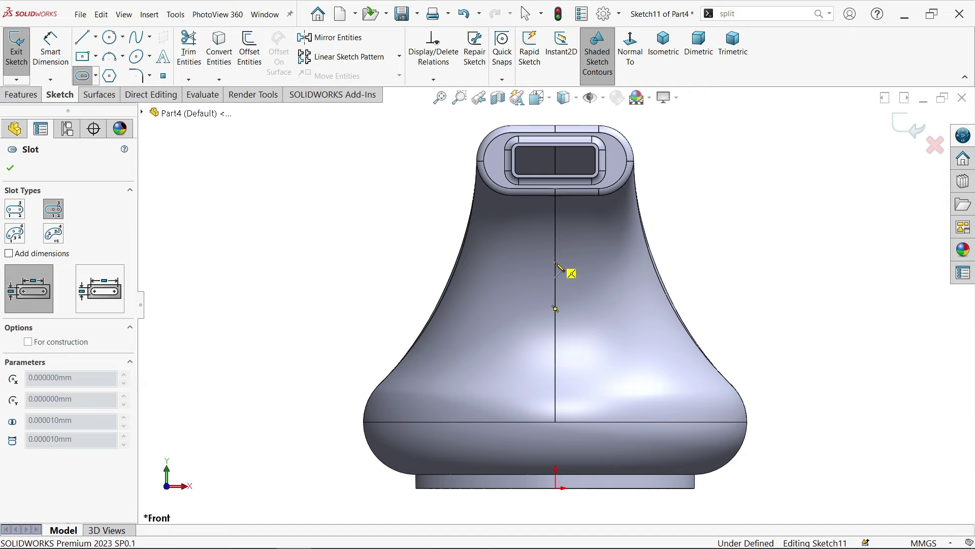
{"action": "left_click", "coordinate": [596, 262]}
{"action": "left_click", "coordinate": [605, 250]}
Step: Dimension the slot with 20 mm between its arc centers and a 5 mm end radius
{"action": "key", "text": "d"}
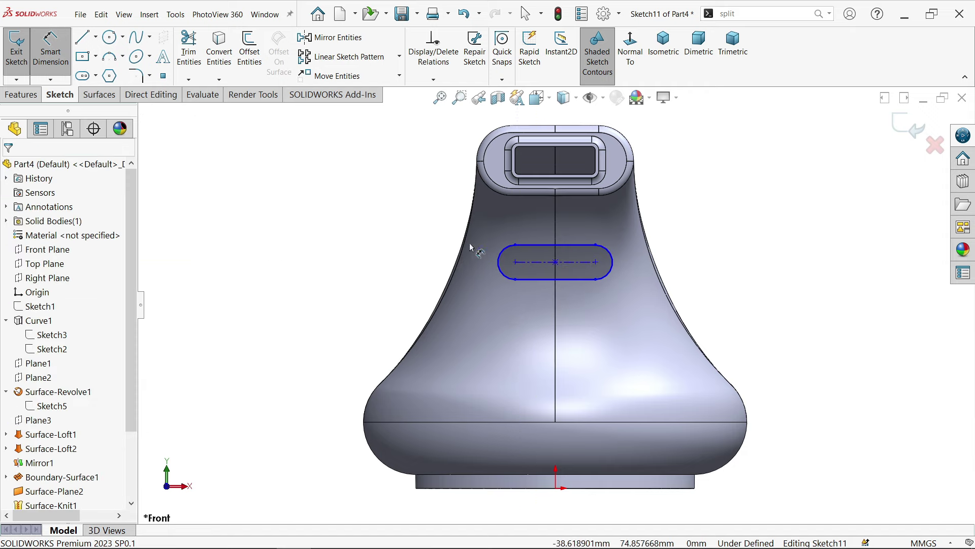
{"action": "scroll", "coordinate": [566, 268], "scroll_direction": "down", "scroll_amount": 3}
{"action": "left_click", "coordinate": [584, 272]}
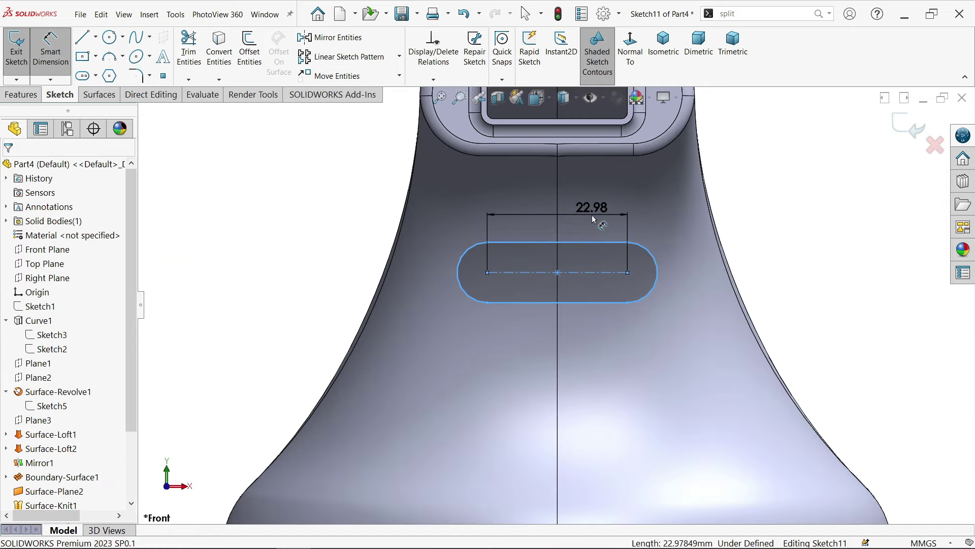
{"action": "left_click", "coordinate": [589, 216]}
{"action": "type", "text": "20.00mm"}
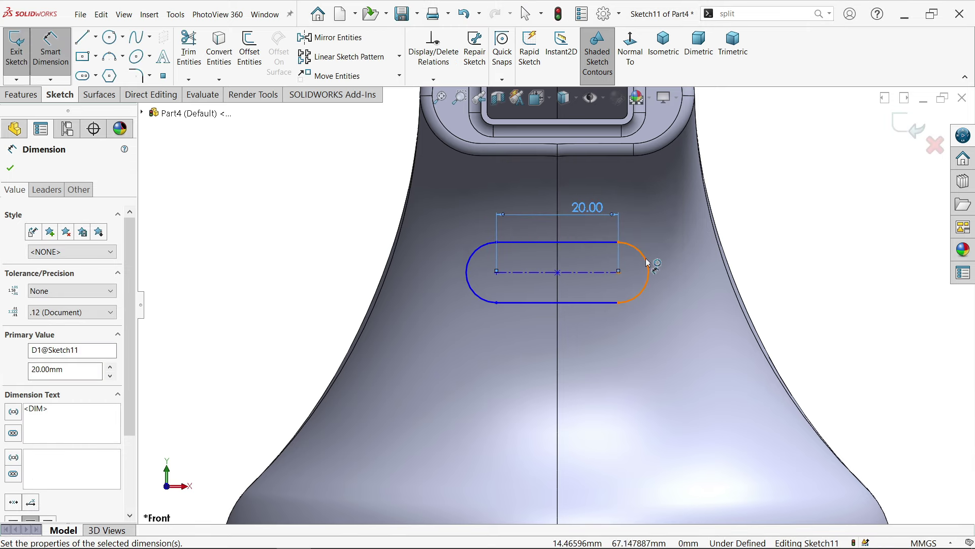
{"action": "left_click", "coordinate": [649, 266]}
{"action": "left_click", "coordinate": [676, 225]}
{"action": "type", "text": "5"}
{"action": "key", "text": "Return"}
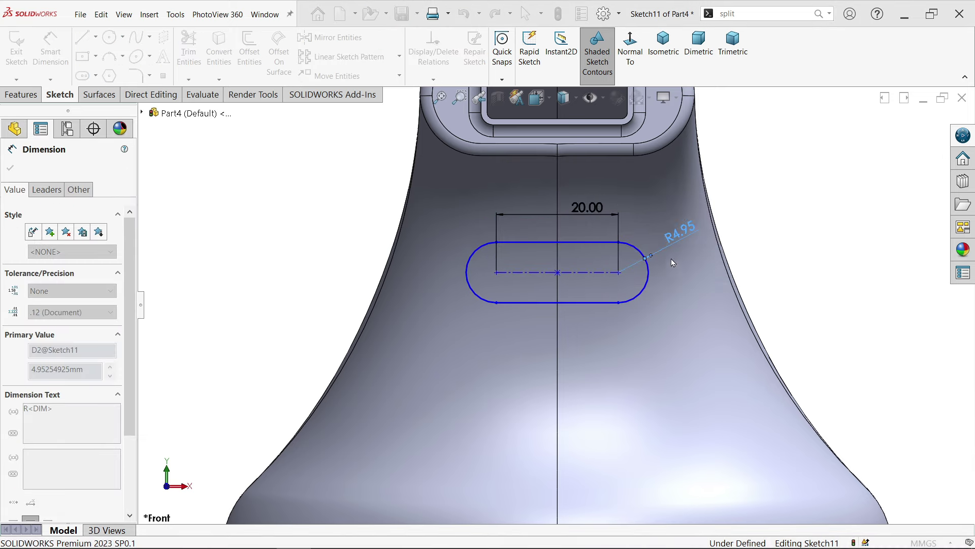
Step: Dimension the height from the origin to the slot's upper edge as 70 mm
{"action": "left_click", "coordinate": [583, 242]}
{"action": "scroll", "coordinate": [545, 253], "scroll_direction": "down", "scroll_amount": 5}
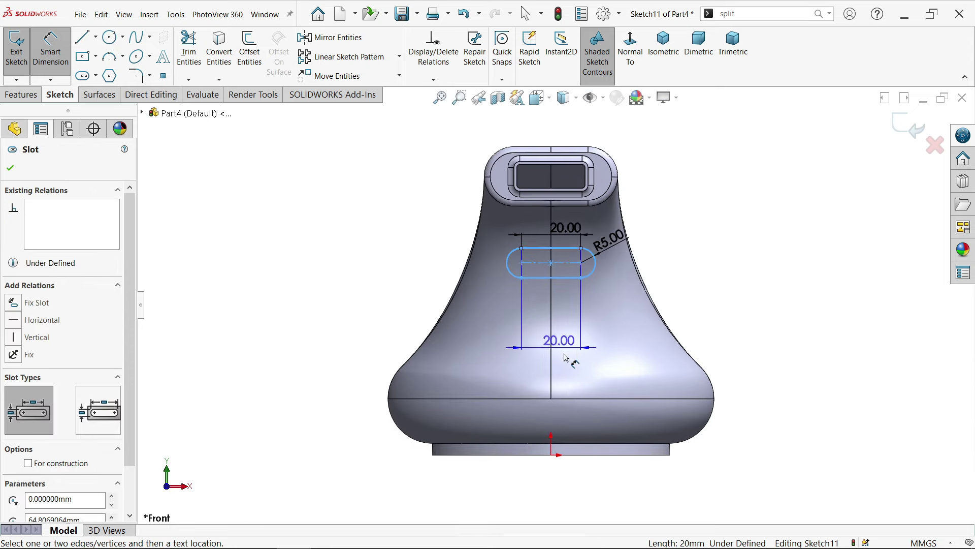
{"action": "left_click", "coordinate": [551, 455]}
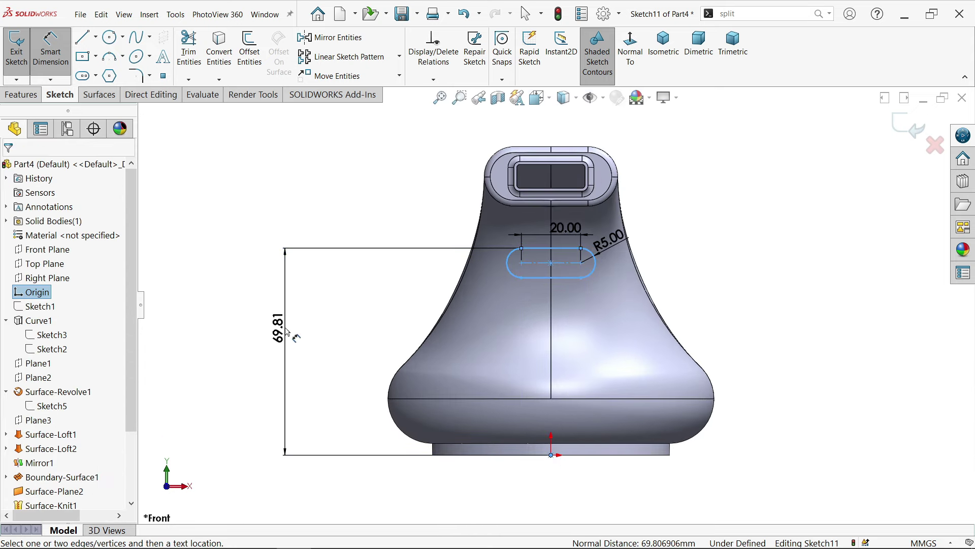
{"action": "left_click", "coordinate": [279, 336]}
{"action": "type", "text": "70"}
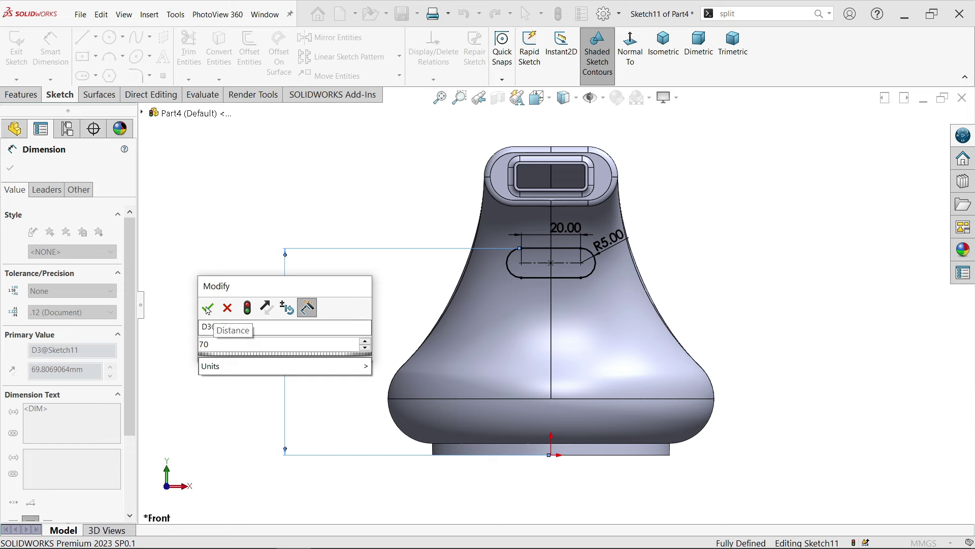
{"action": "left_click", "coordinate": [207, 307]}
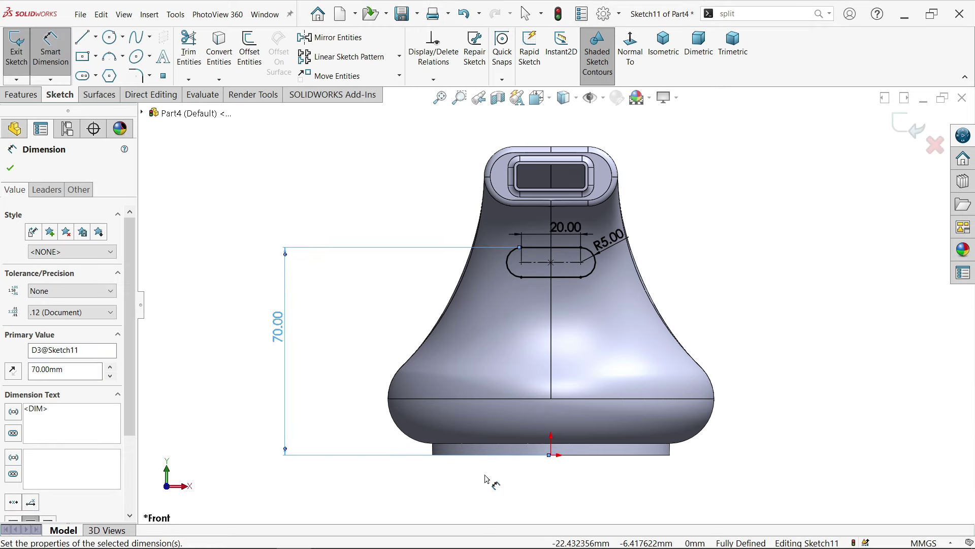
Step: Set the slot's end radius to 2.5 mm and finish dimensioning
{"action": "double_click", "coordinate": [616, 246]}
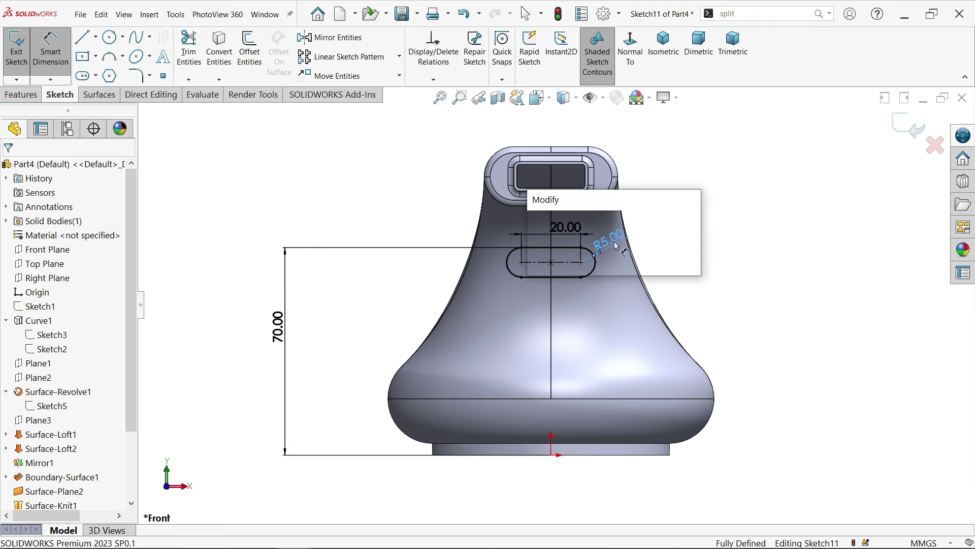
{"action": "type", "text": "2.5"}
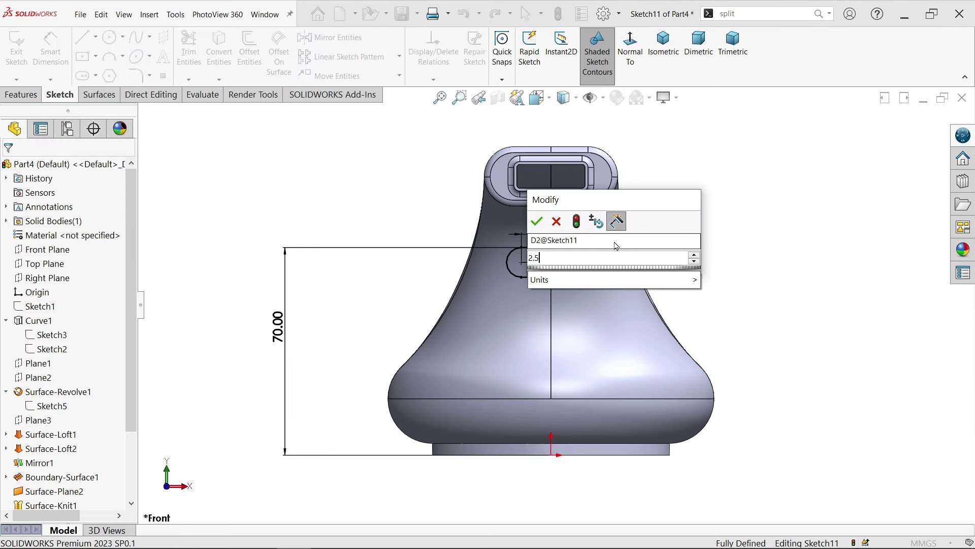
{"action": "key", "text": "Return"}
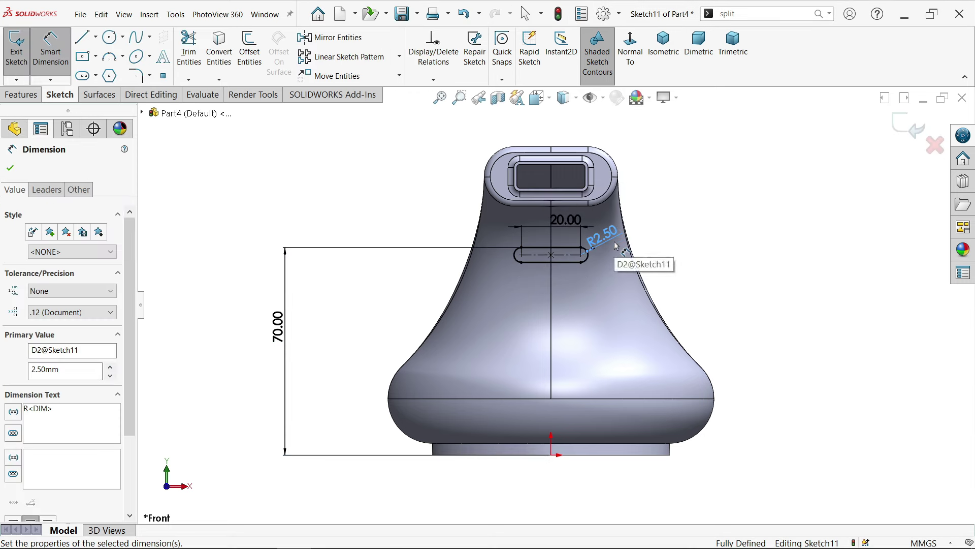
{"action": "left_click", "coordinate": [10, 168]}
Step: Cut-extrude the slot sketch Through All in the reversed direction, toward the outlet side of the body
{"action": "left_click", "coordinate": [20, 96]}
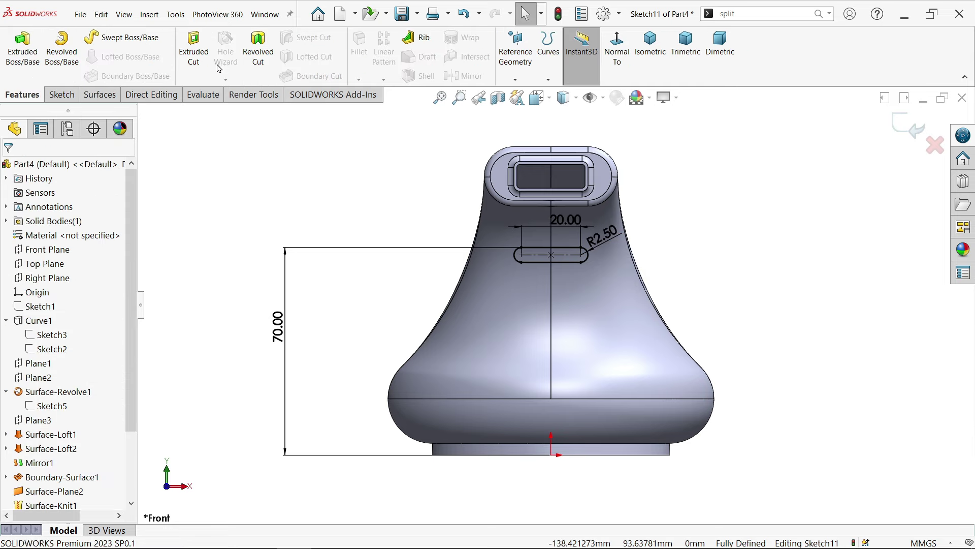
{"action": "left_click", "coordinate": [193, 51]}
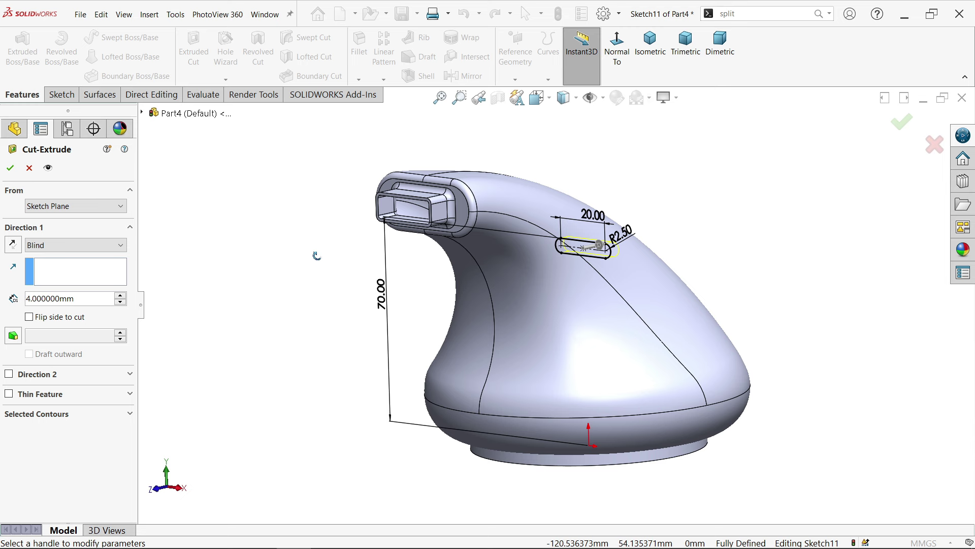
{"action": "left_click", "coordinate": [13, 245]}
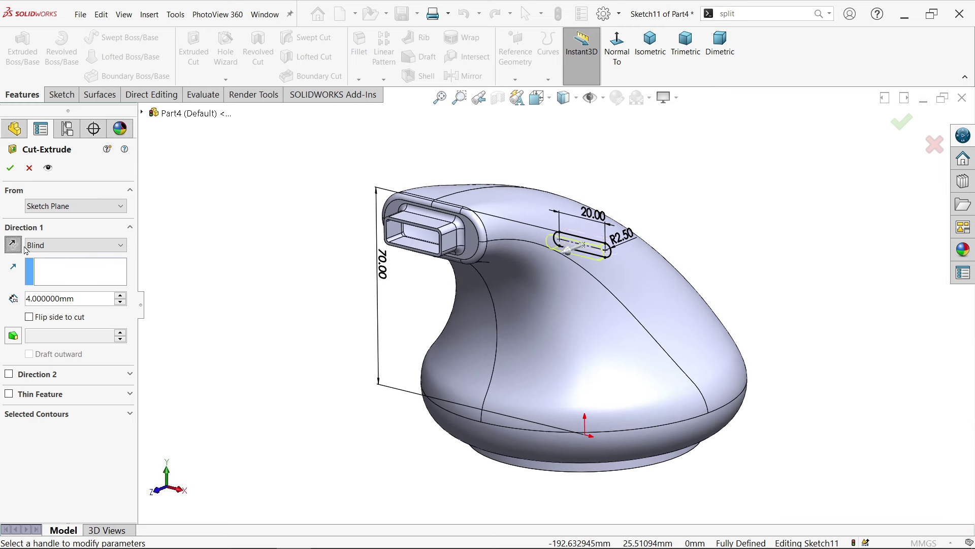
{"action": "left_click", "coordinate": [45, 245]}
{"action": "left_click", "coordinate": [46, 268]}
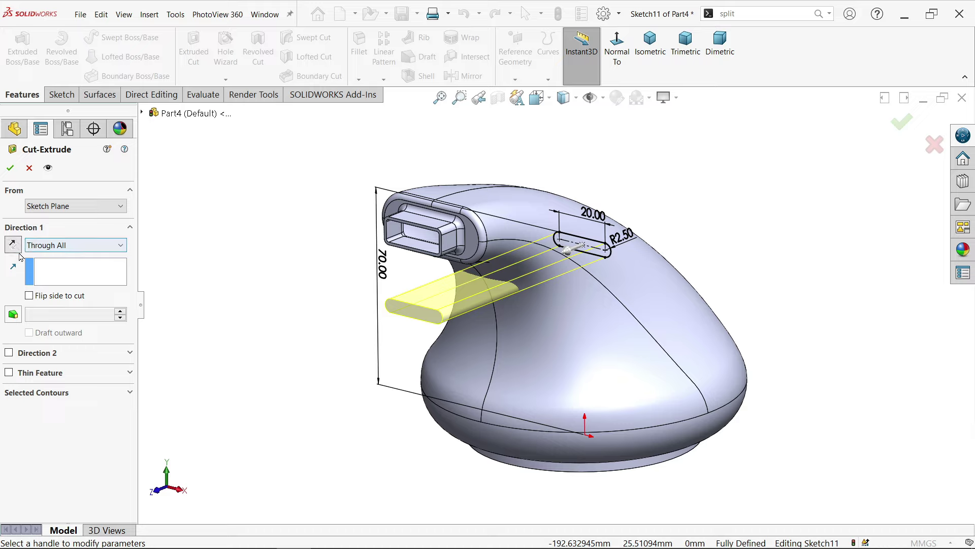
{"action": "left_click", "coordinate": [10, 169]}
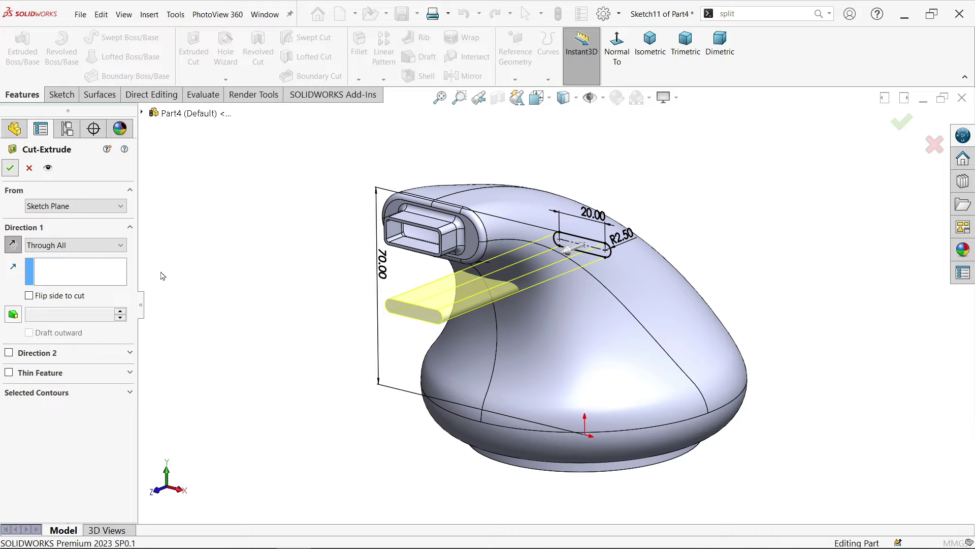
{"action": "middle_click_drag", "start_coordinate": [268, 283], "coordinate": [293, 288]}
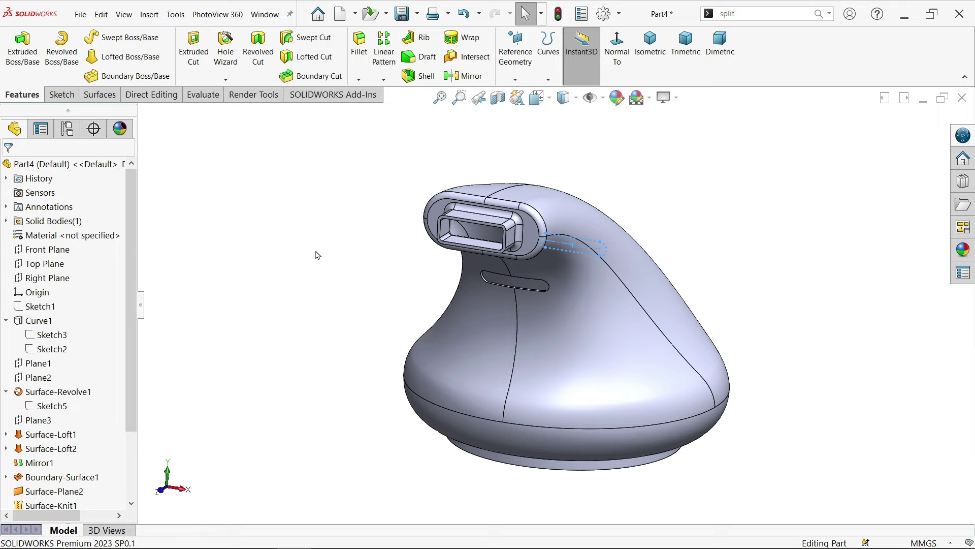
Step: Set up a linear pattern of the slot cut along the reversed Top Plane direction with 10 mm spacing and 5 instances
{"action": "left_click", "coordinate": [387, 68]}
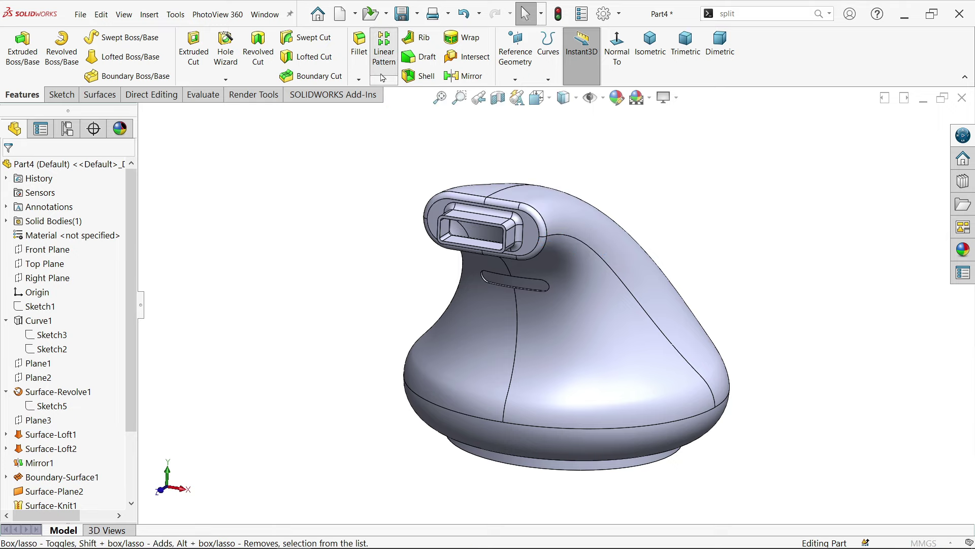
{"action": "left_click", "coordinate": [143, 113]}
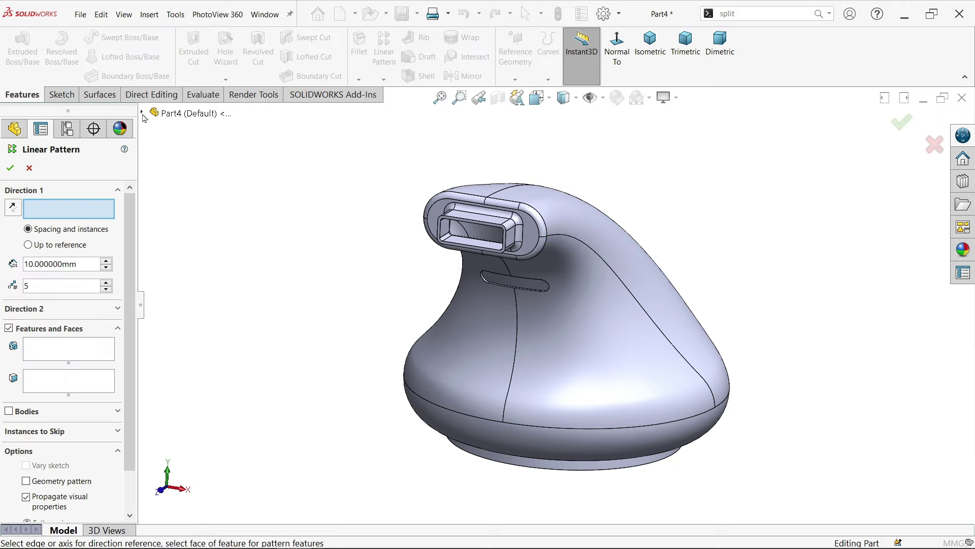
{"action": "left_click", "coordinate": [177, 213]}
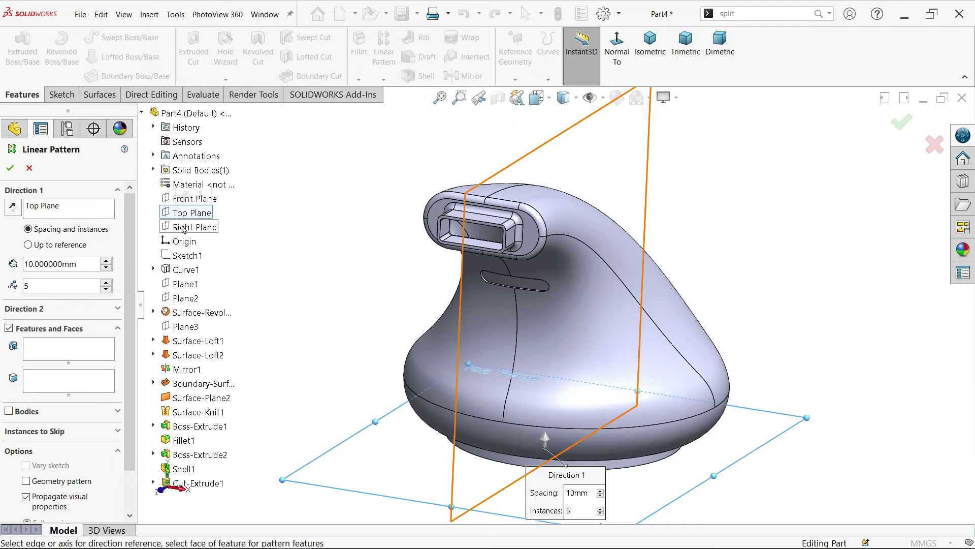
{"action": "left_click", "coordinate": [14, 208]}
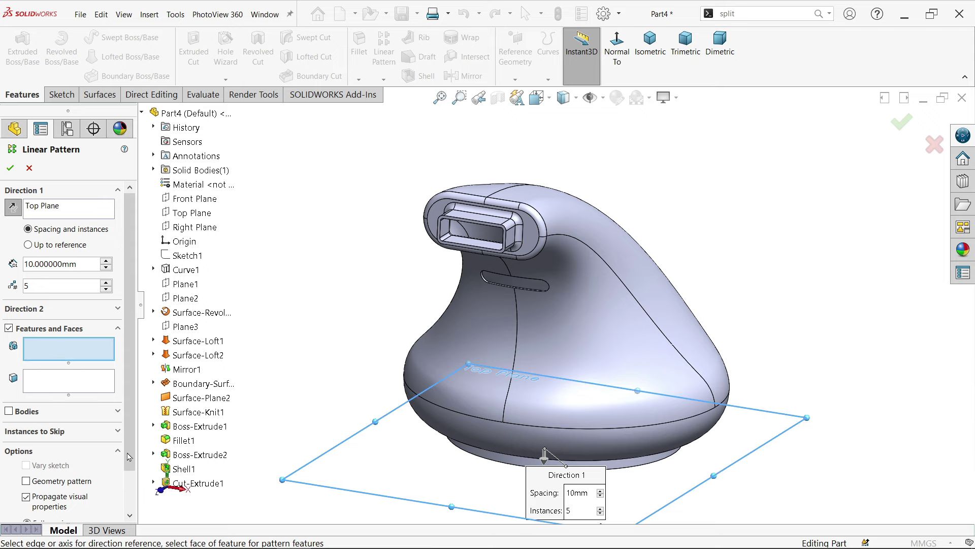
{"action": "left_click", "coordinate": [202, 485]}
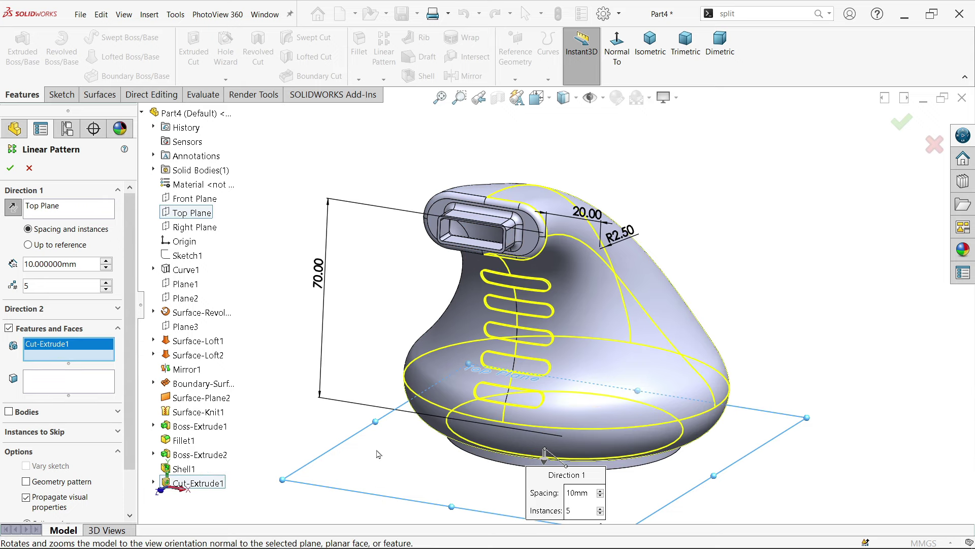
{"action": "scroll", "coordinate": [554, 353], "scroll_direction": "down", "scroll_amount": 3}
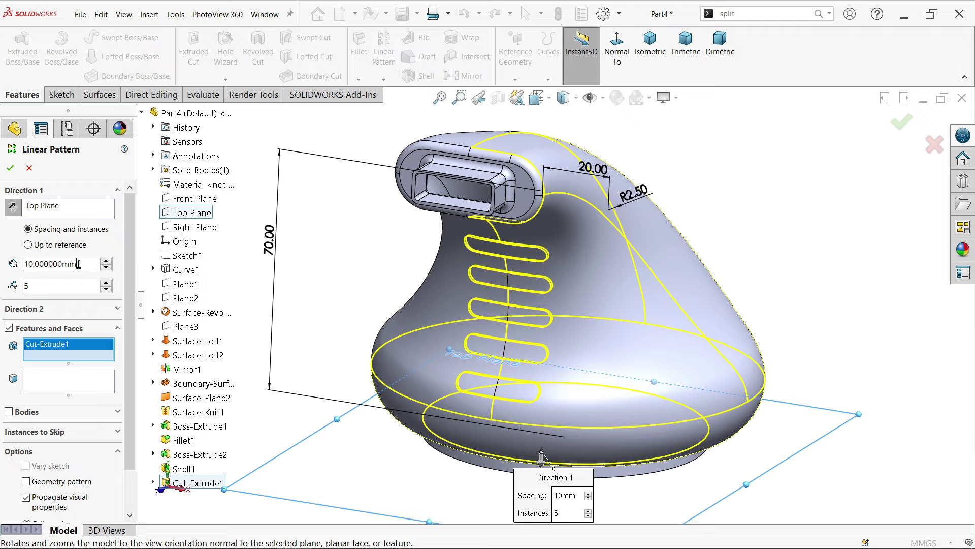
{"action": "left_click_drag", "start_coordinate": [78, 264], "coordinate": [8, 259]}
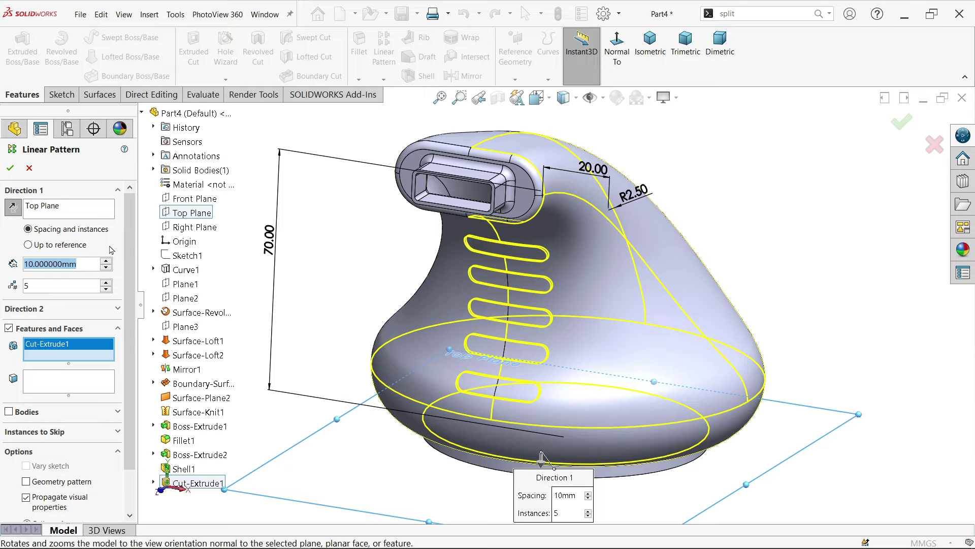
Step: Enable Instances to Vary for the slot pattern and move the direction callout clear of the body
{"action": "scroll", "coordinate": [127, 305], "scroll_direction": "down", "scroll_amount": 3}
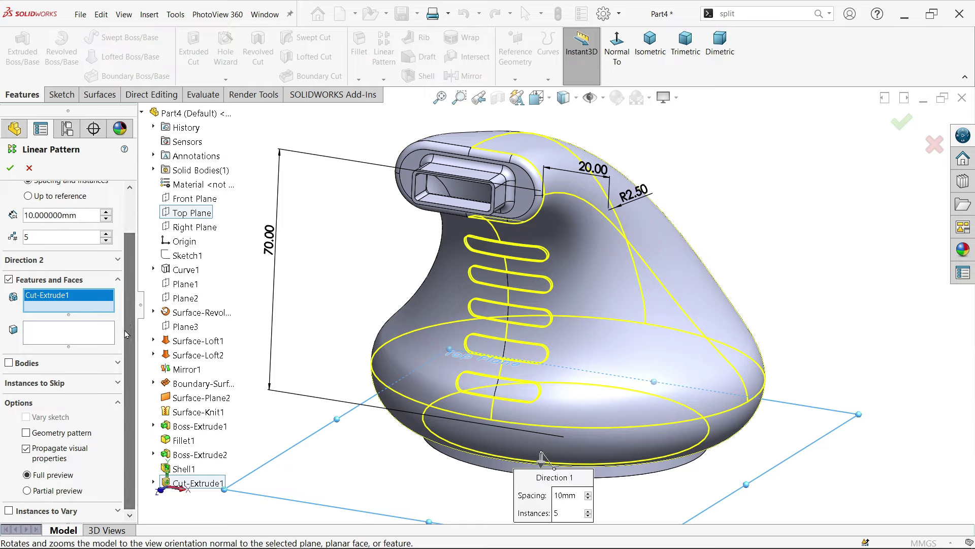
{"action": "left_click", "coordinate": [9, 511]}
{"action": "scroll", "coordinate": [133, 355], "scroll_direction": "down", "scroll_amount": 1}
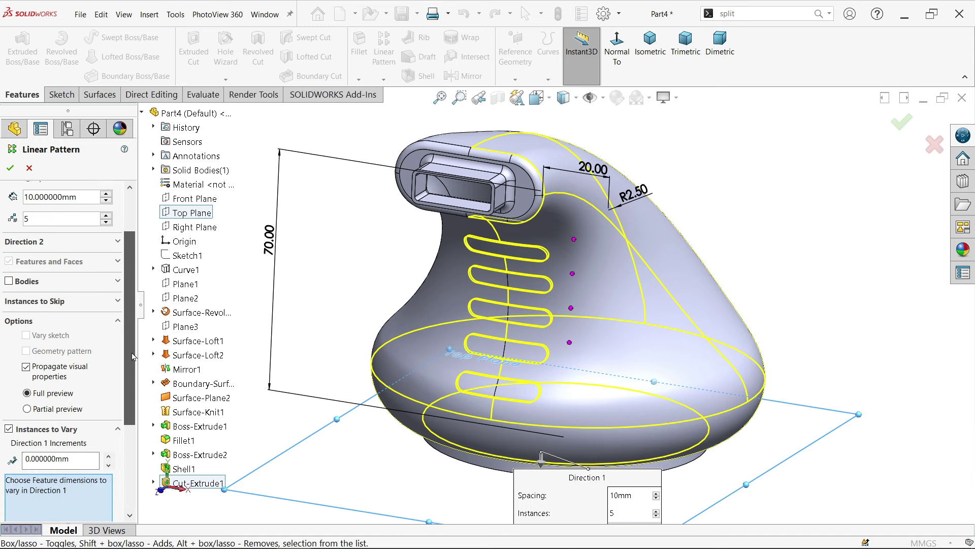
{"action": "scroll", "coordinate": [133, 355], "scroll_direction": "down", "scroll_amount": 5}
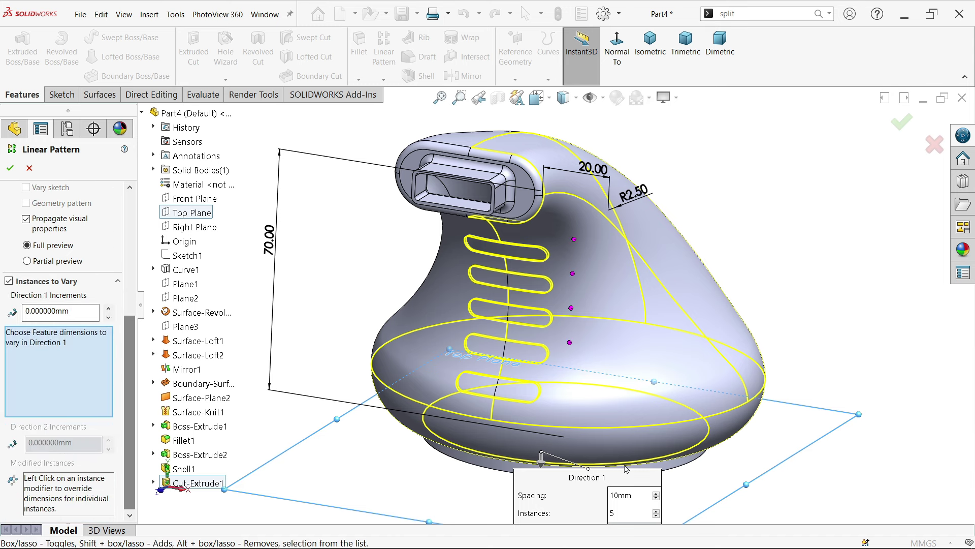
{"action": "scroll", "coordinate": [633, 448], "scroll_direction": "up", "scroll_amount": 2}
{"action": "scroll", "coordinate": [632, 448], "scroll_direction": "down", "scroll_amount": 1}
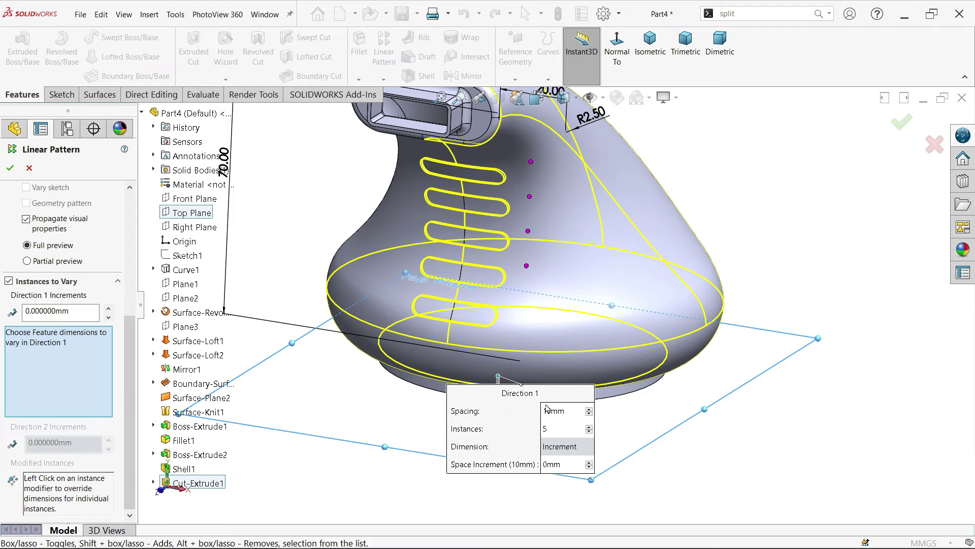
{"action": "left_click_drag", "start_coordinate": [528, 400], "coordinate": [803, 274]}
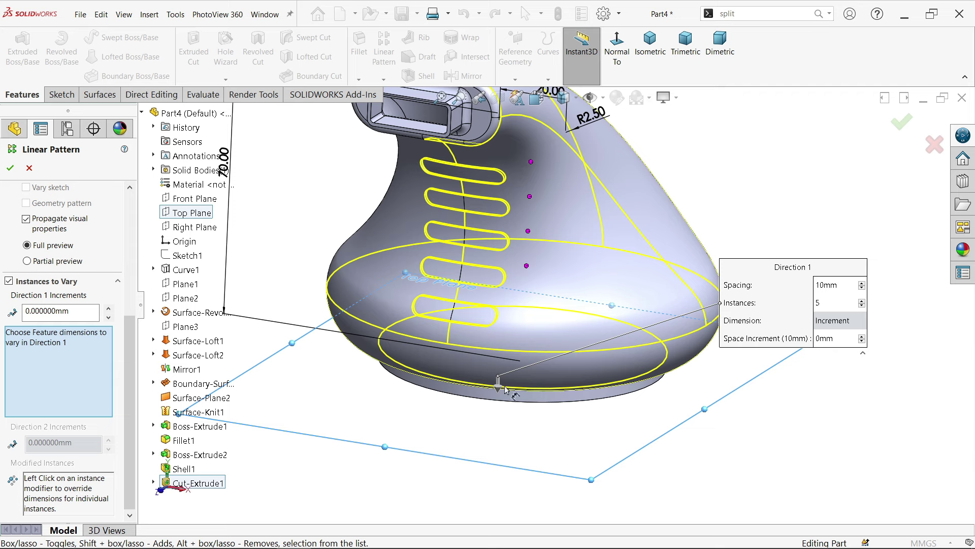
Step: Vary the 20 mm slot length by an increment of 10 mm per instance and finish the linear pattern
{"action": "scroll", "coordinate": [506, 391], "scroll_direction": "up", "scroll_amount": 2}
{"action": "scroll", "coordinate": [549, 182], "scroll_direction": "down", "scroll_amount": 2}
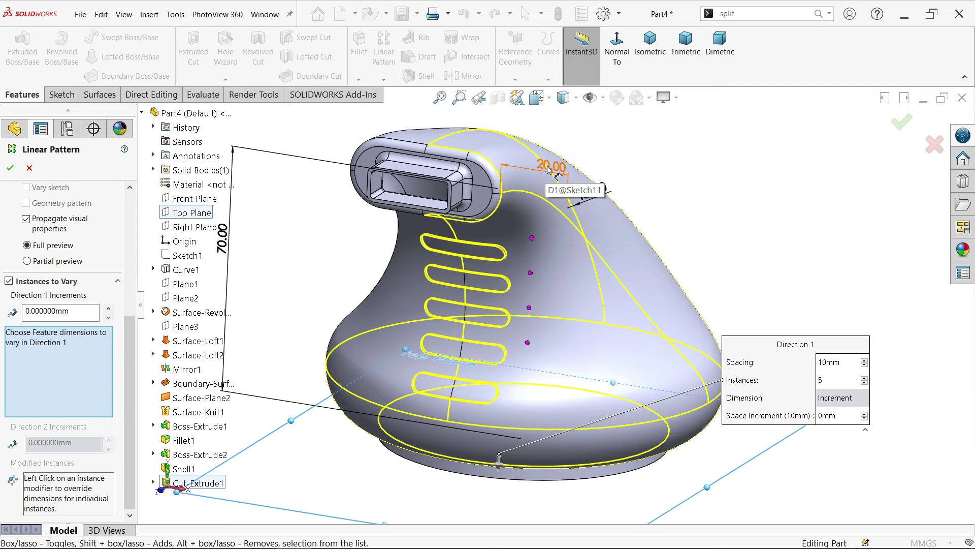
{"action": "left_click", "coordinate": [548, 170]}
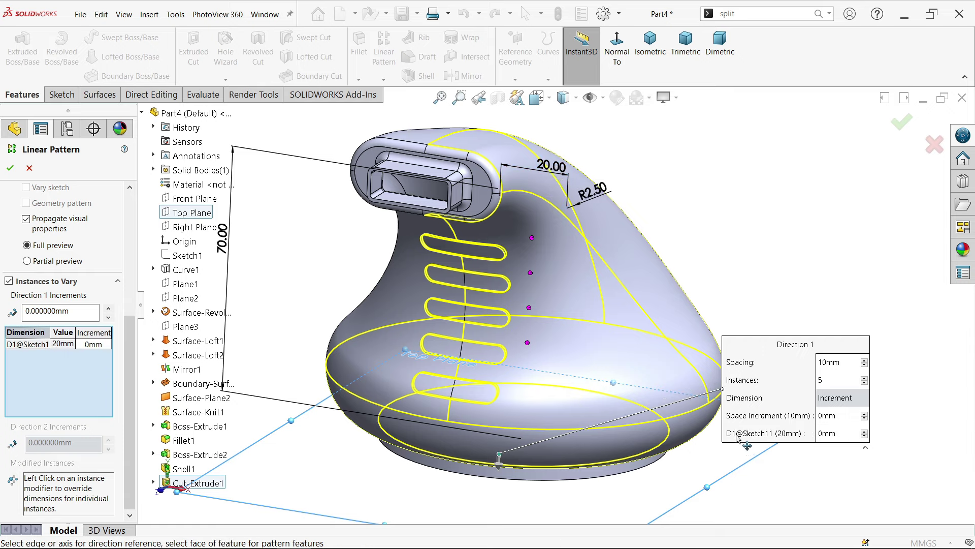
{"action": "left_click", "coordinate": [827, 438]}
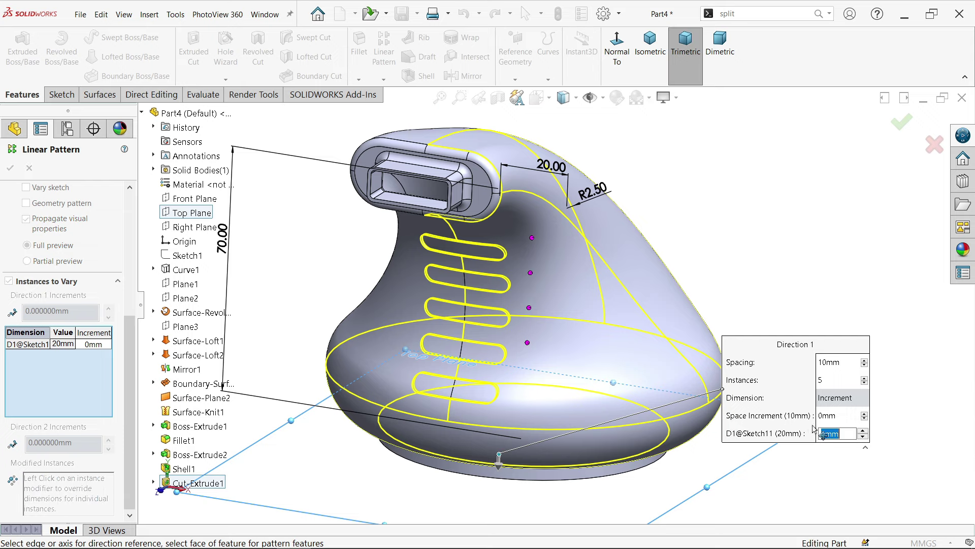
{"action": "type", "text": "10"}
{"action": "key", "text": "Return"}
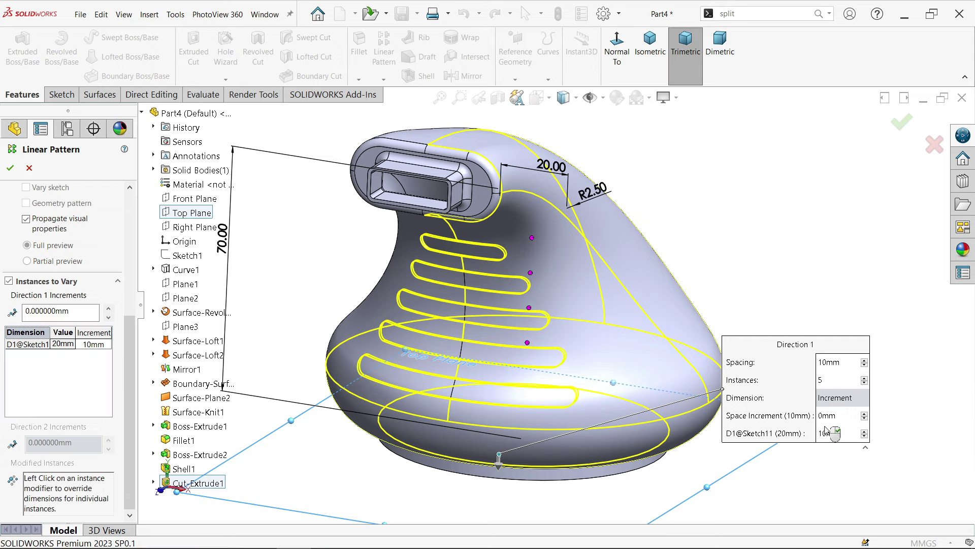
{"action": "middle_click_drag", "start_coordinate": [738, 284], "coordinate": [666, 228]}
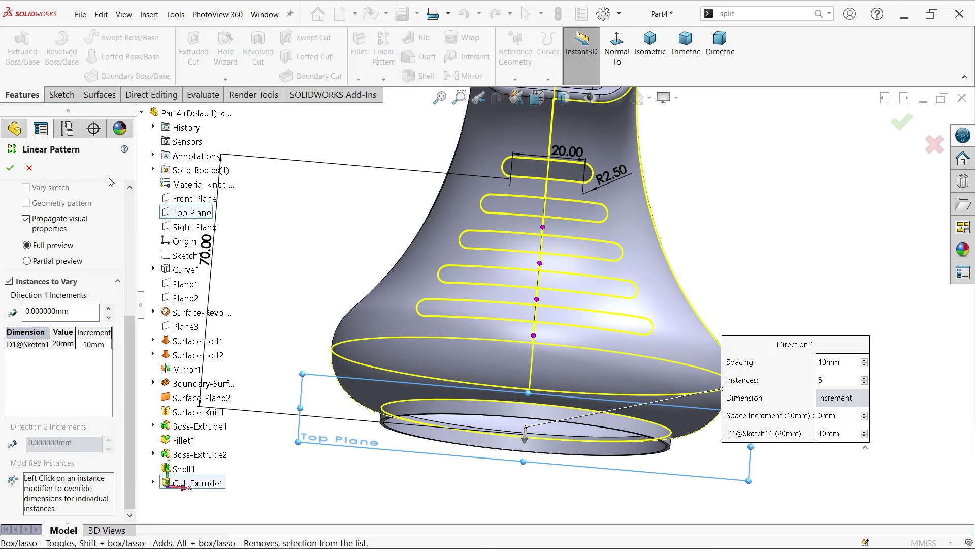
{"action": "left_click", "coordinate": [9, 171]}
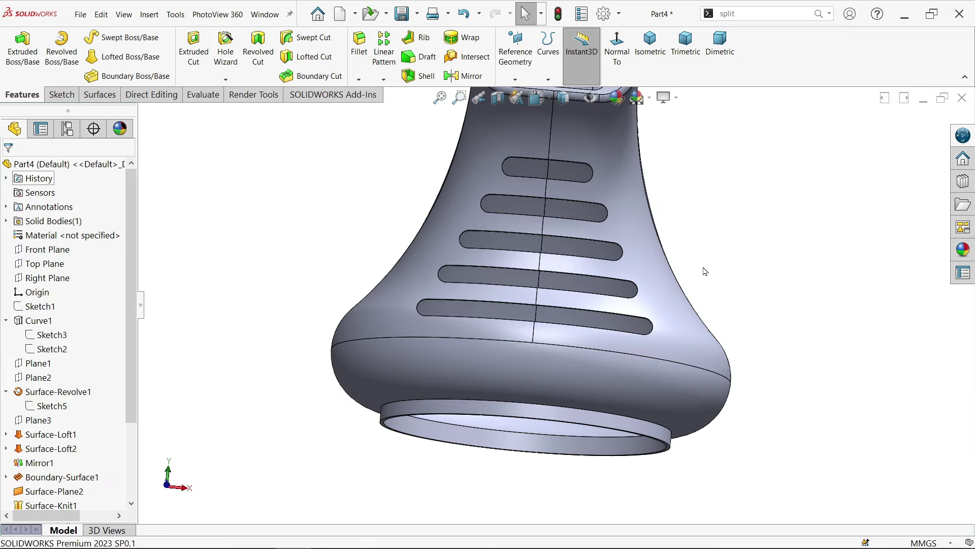
Step: Apply a light purple color appearance to the whole part
{"action": "middle_click_drag", "start_coordinate": [705, 271], "coordinate": [700, 303]}
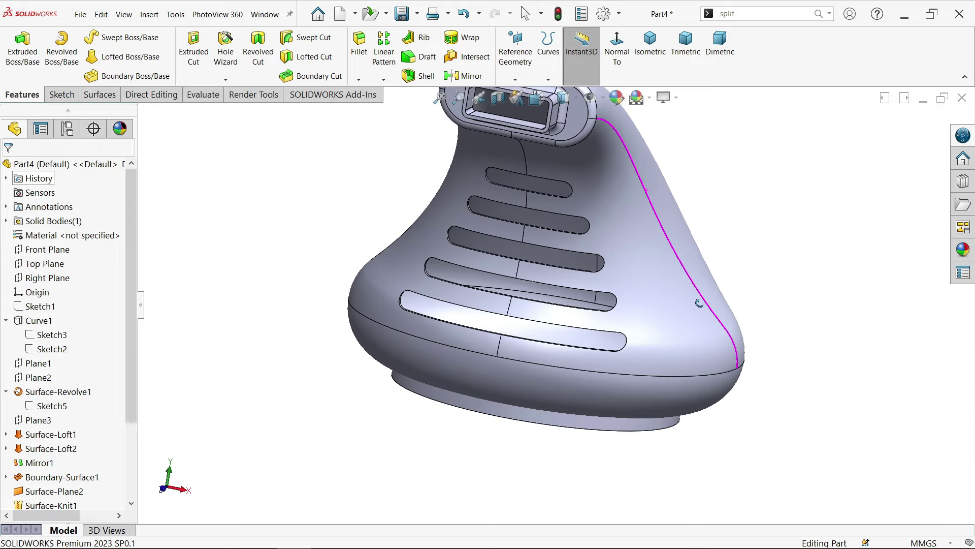
{"action": "left_click", "coordinate": [650, 45]}
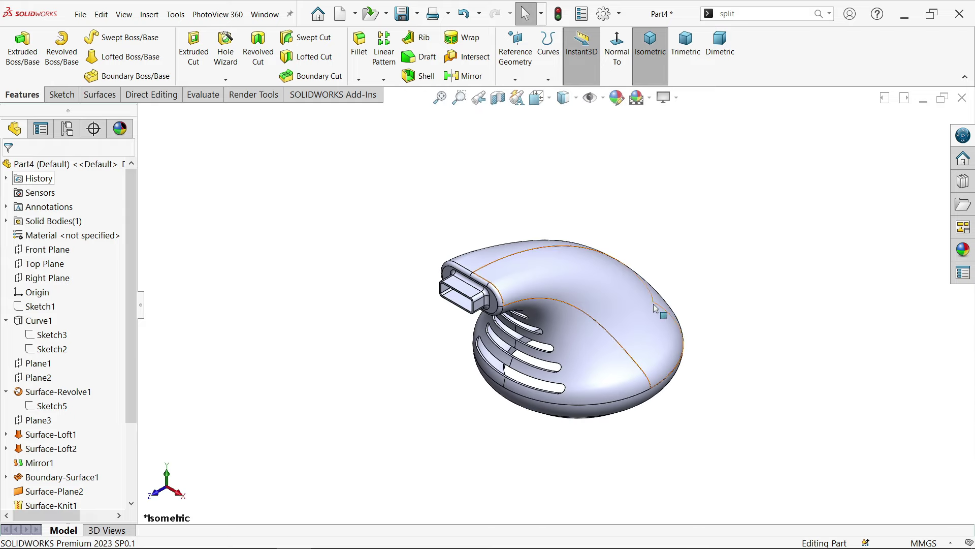
{"action": "scroll", "coordinate": [655, 308], "scroll_direction": "down", "scroll_amount": 3}
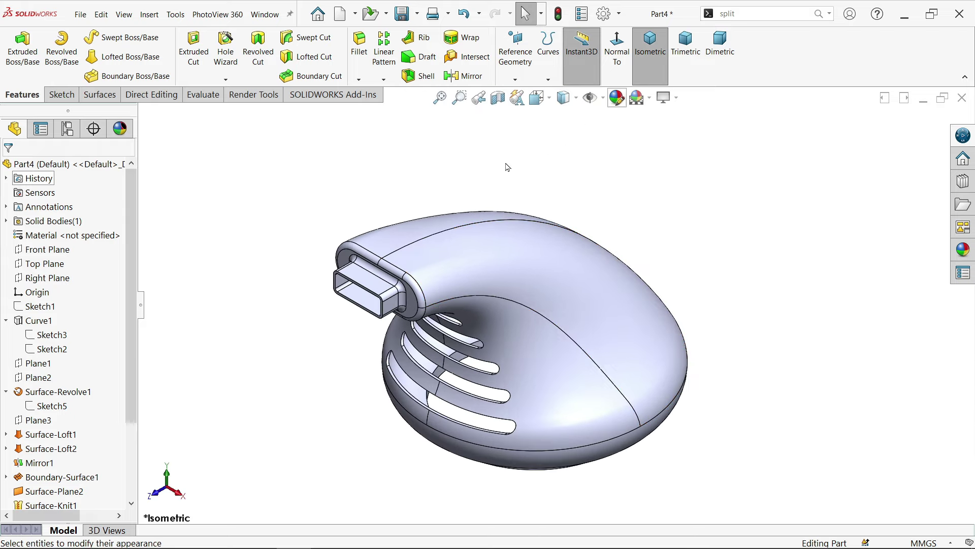
{"action": "left_click", "coordinate": [336, 269]}
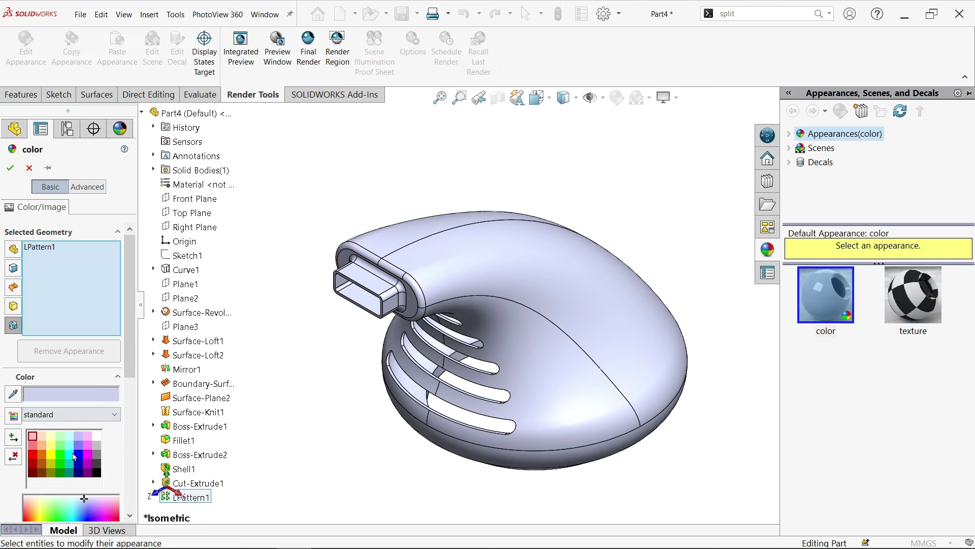
{"action": "left_click", "coordinate": [78, 438]}
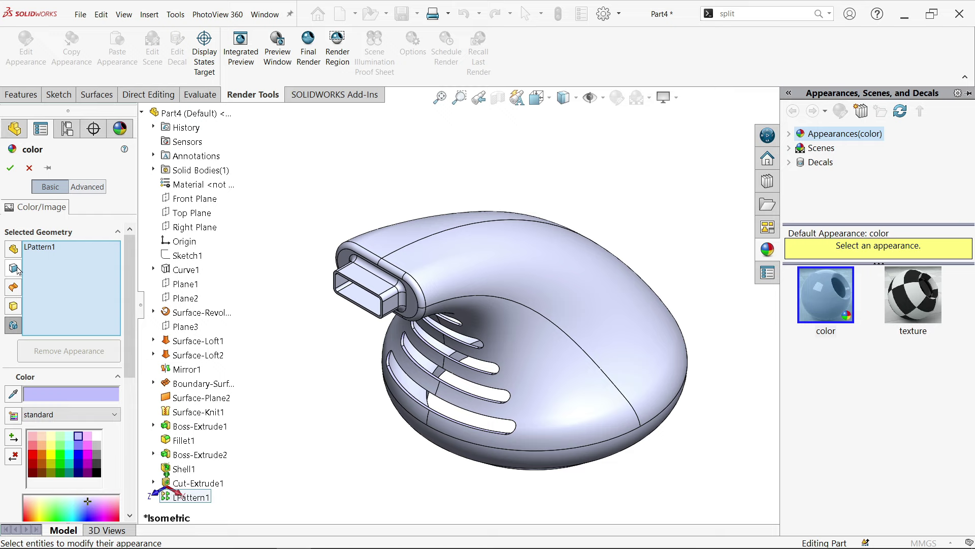
{"action": "left_click", "coordinate": [13, 249]}
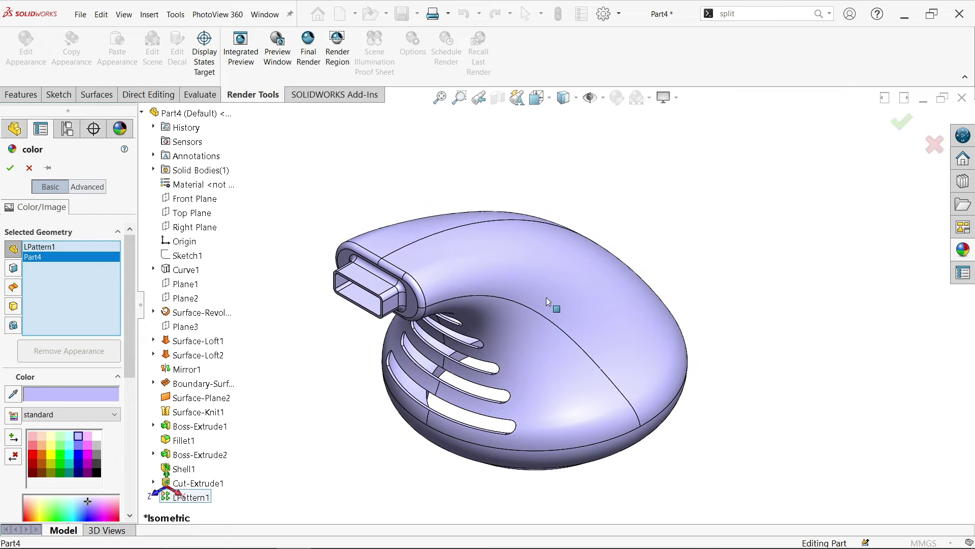
{"action": "left_click", "coordinate": [10, 169]}
Step: Check the curved split line in the reference drawing and convert the body's outer back edge into a sketch on the Right Plane
{"action": "key", "text": "alt+Tab"}
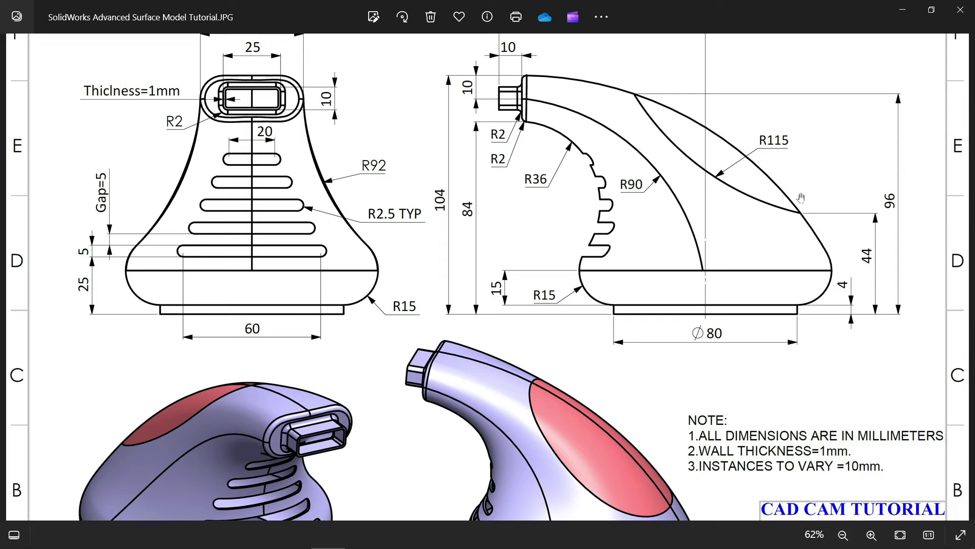
{"action": "scroll", "coordinate": [802, 198], "scroll_direction": "down", "scroll_amount": 2}
{"action": "scroll", "coordinate": [677, 215], "scroll_direction": "up", "scroll_amount": 3}
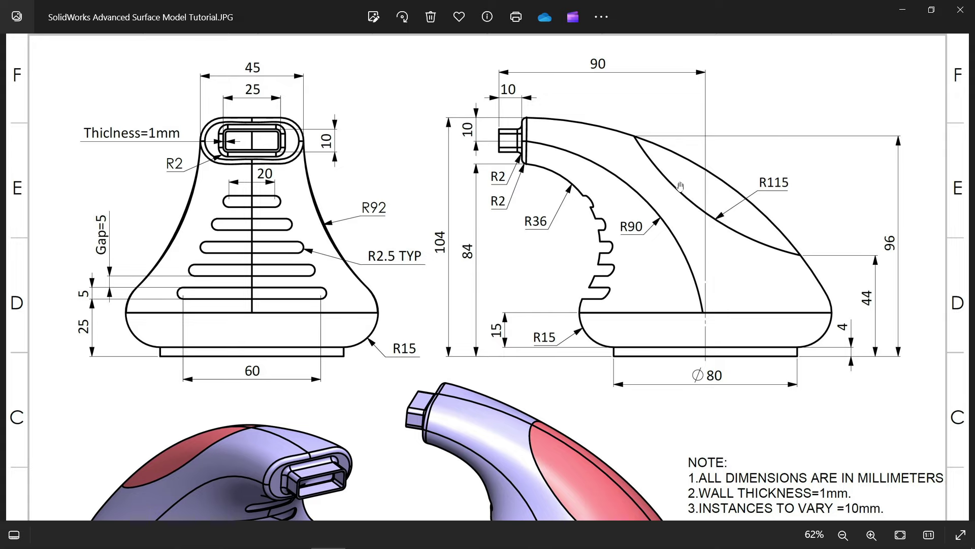
{"action": "left_click", "coordinate": [901, 10]}
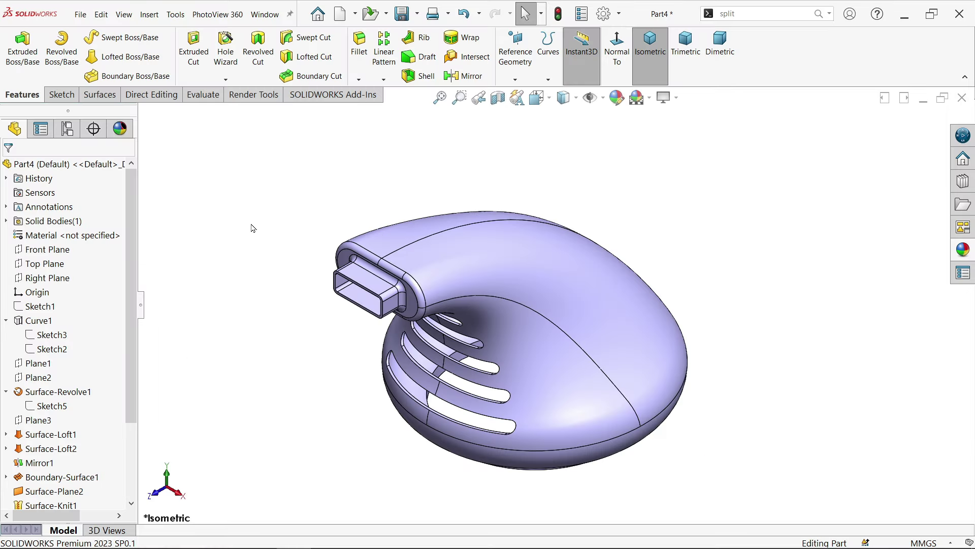
{"action": "left_click", "coordinate": [43, 278]}
{"action": "left_click", "coordinate": [69, 263]}
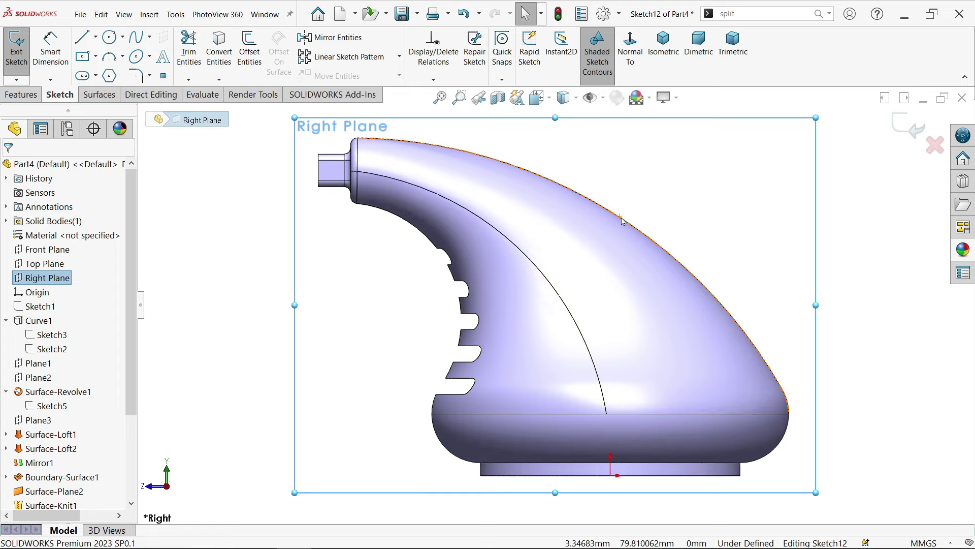
{"action": "left_click", "coordinate": [622, 220]}
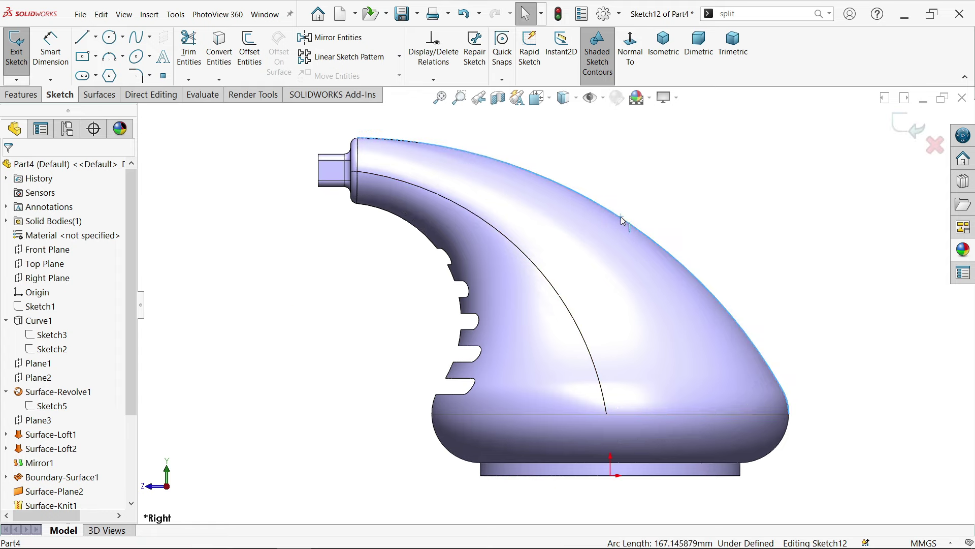
{"action": "left_click", "coordinate": [219, 51]}
Step: Sketch a three-point arc of about 74.5 mm radius bowing into the body, with both endpoints on the converted back edge
{"action": "left_click", "coordinate": [111, 57]}
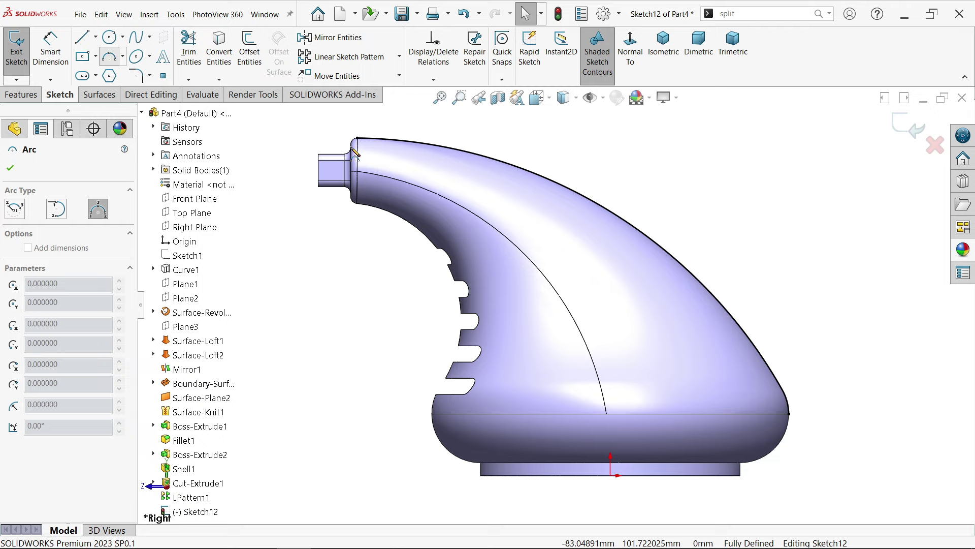
{"action": "left_click", "coordinate": [543, 178]}
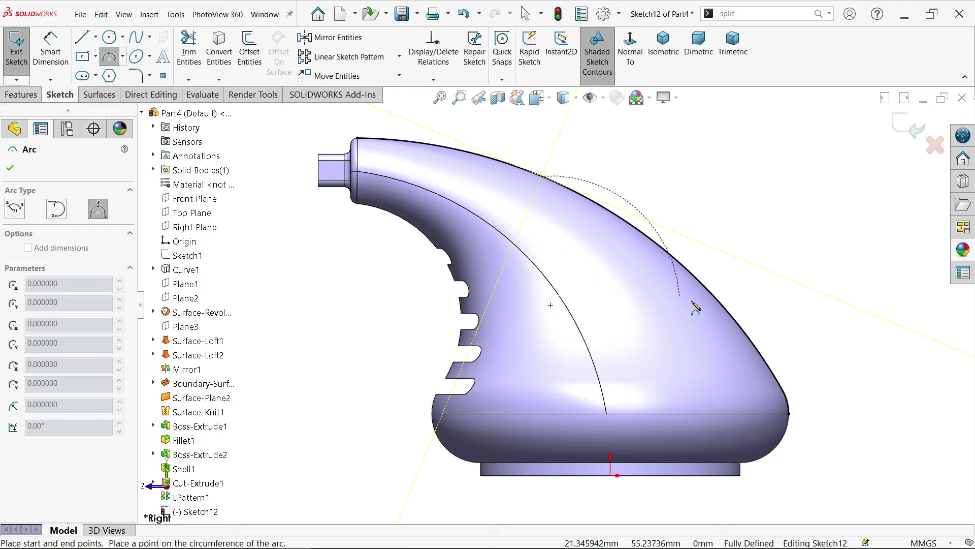
{"action": "left_click", "coordinate": [730, 313]}
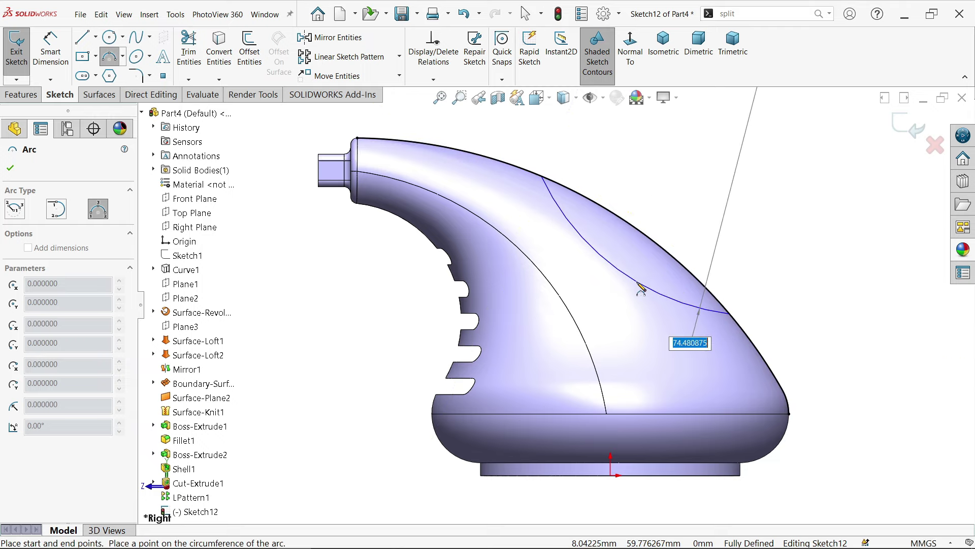
{"action": "left_click", "coordinate": [640, 287]}
Step: Dimension the arc's upper endpoint vertically from the origin and set the height to 96 mm
{"action": "right_click_drag", "start_coordinate": [508, 219], "coordinate": [506, 188]}
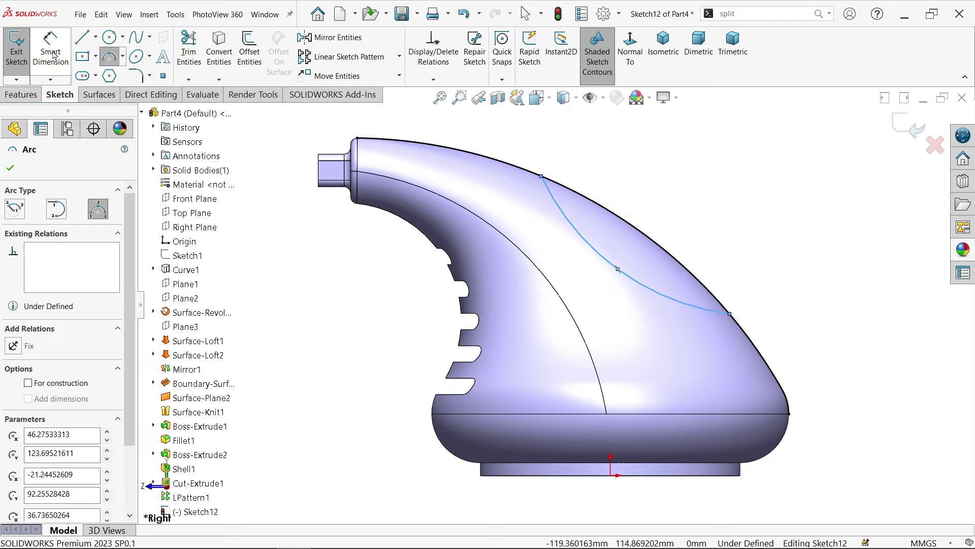
{"action": "left_click", "coordinate": [542, 177]}
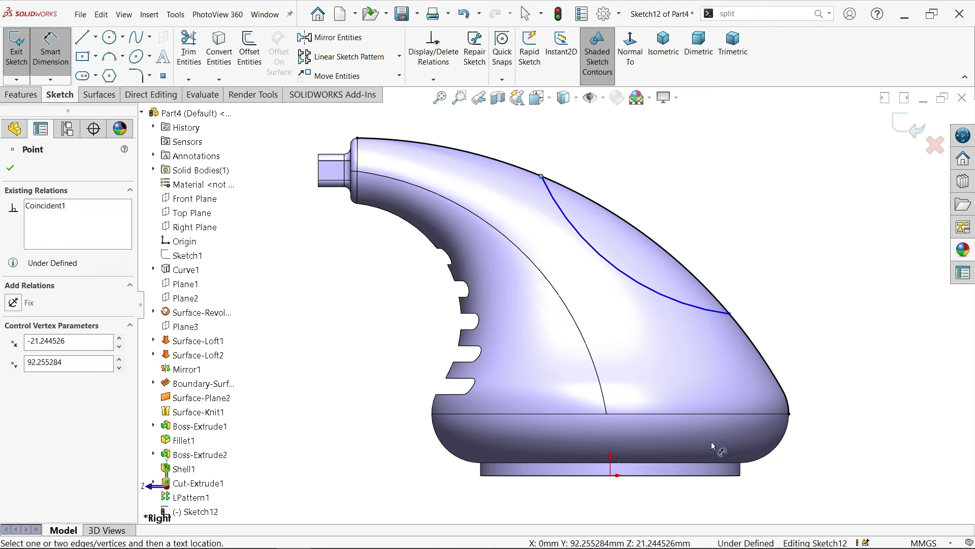
{"action": "left_click", "coordinate": [611, 476]}
{"action": "left_click", "coordinate": [824, 365]}
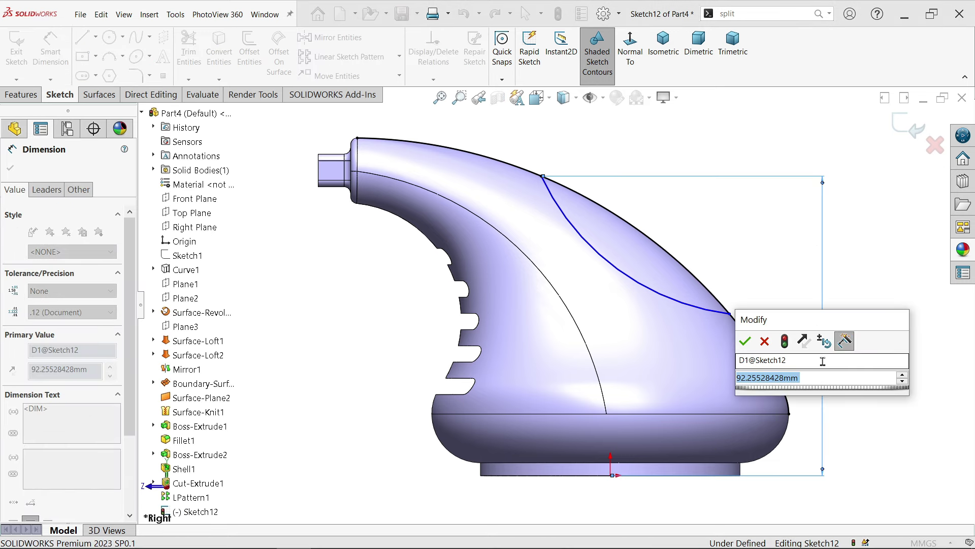
{"action": "type", "text": "96"}
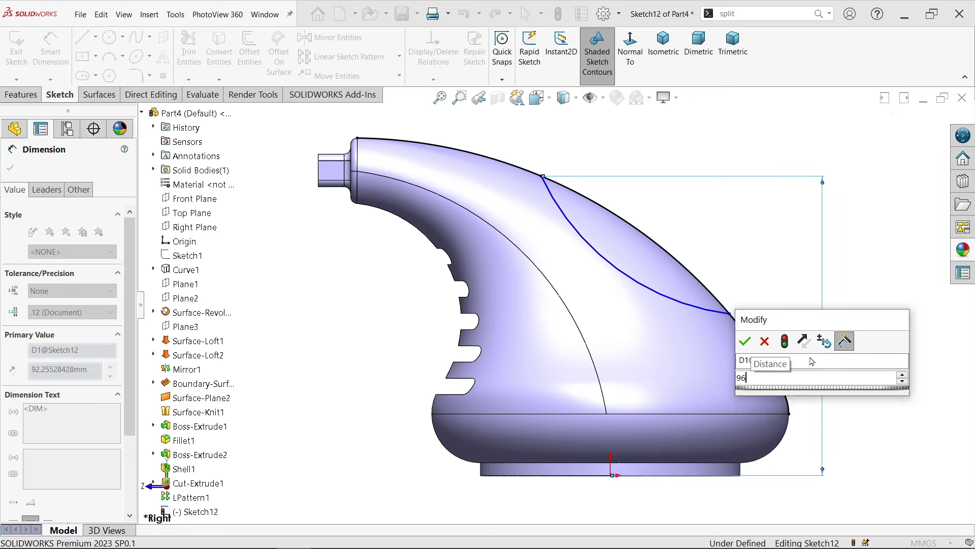
{"action": "key", "text": "Return"}
Step: Dimension the arc's lower endpoint vertically from the origin and set the height to 44 mm
{"action": "left_click", "coordinate": [731, 314]}
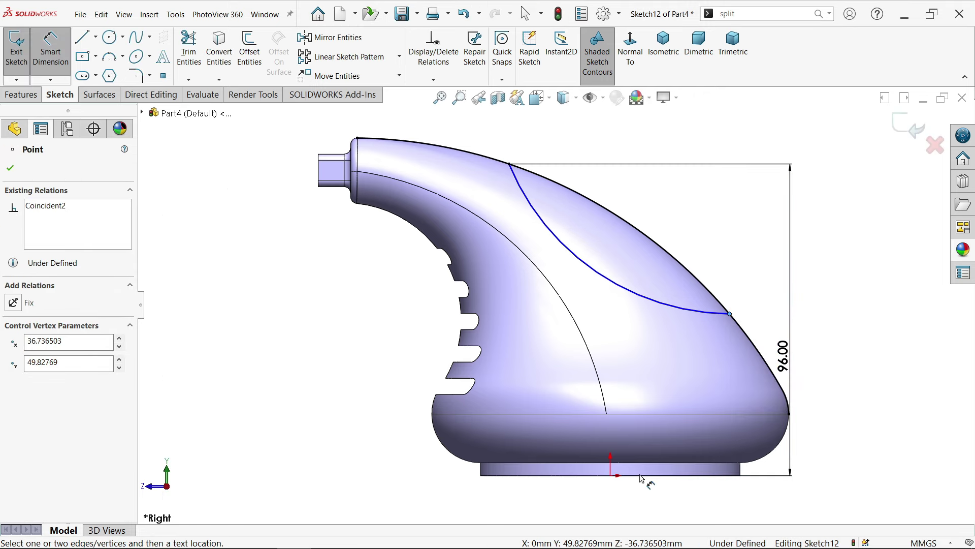
{"action": "left_click", "coordinate": [612, 477]}
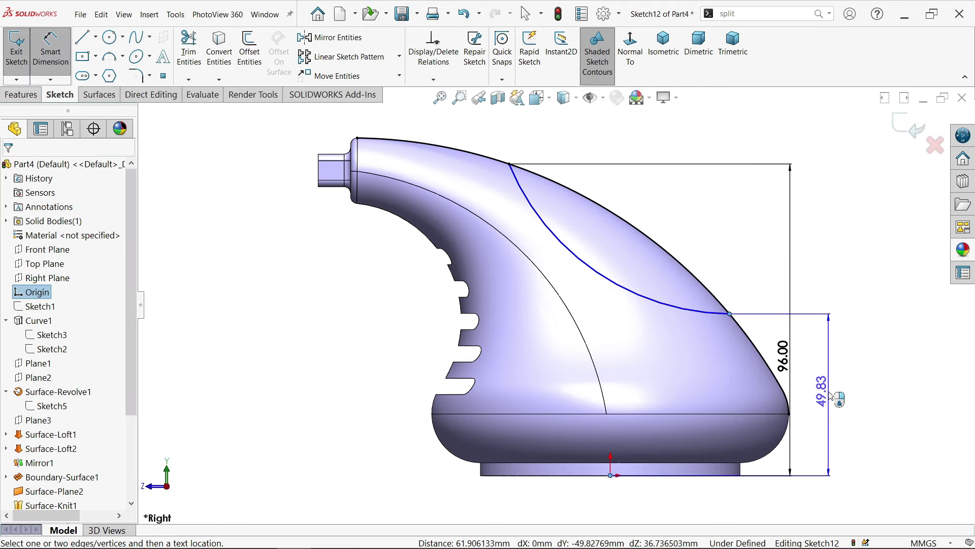
{"action": "left_click", "coordinate": [818, 392]}
{"action": "type", "text": "44"}
{"action": "left_click", "coordinate": [751, 370]}
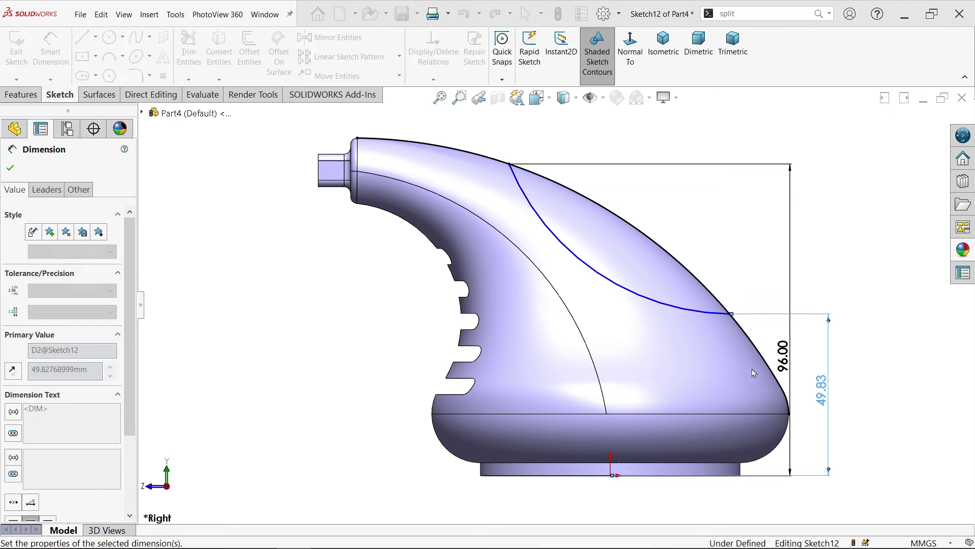
Step: Dimension the arc's radius and set it to 115 mm
{"action": "left_click", "coordinate": [641, 316]}
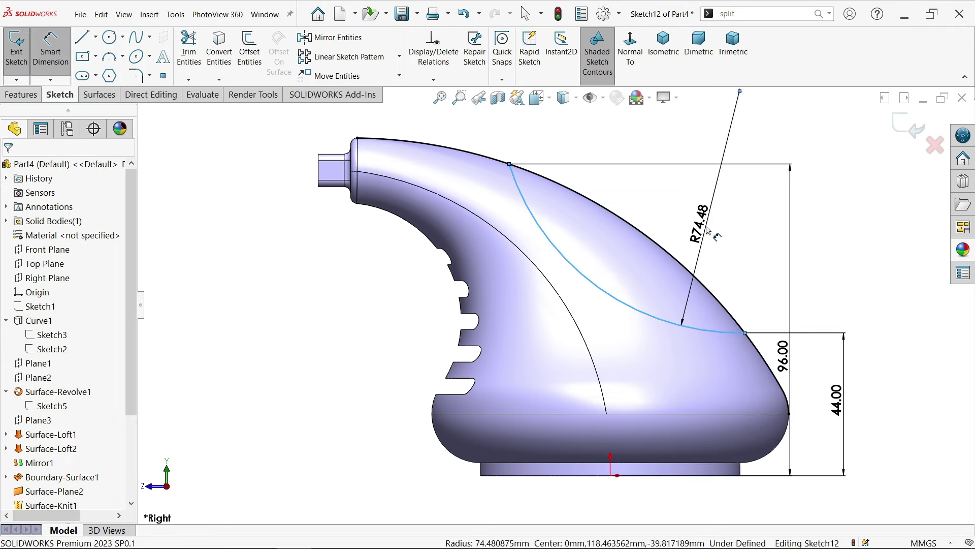
{"action": "left_click", "coordinate": [708, 230]}
{"action": "type", "text": "115"}
{"action": "key", "text": "Return"}
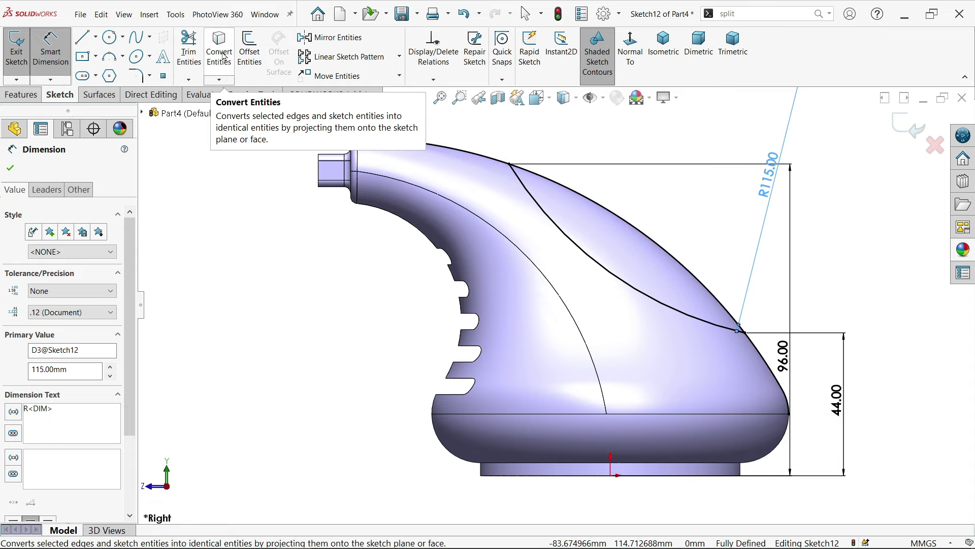
Step: Trim the converted back edge beyond both arc endpoints so only the closed arc region remains, and exit the sketch
{"action": "left_click", "coordinate": [192, 56]}
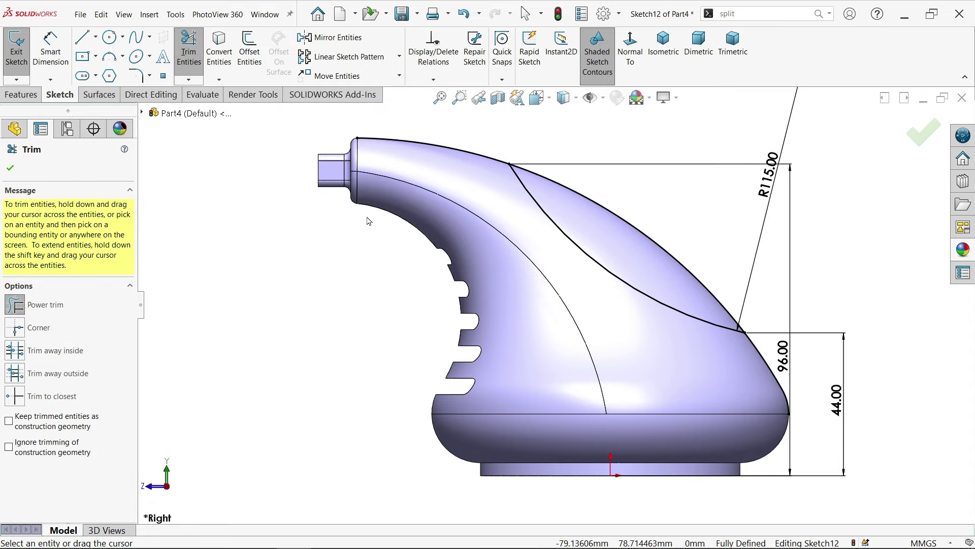
{"action": "left_click_drag", "start_coordinate": [490, 118], "coordinate": [444, 171]}
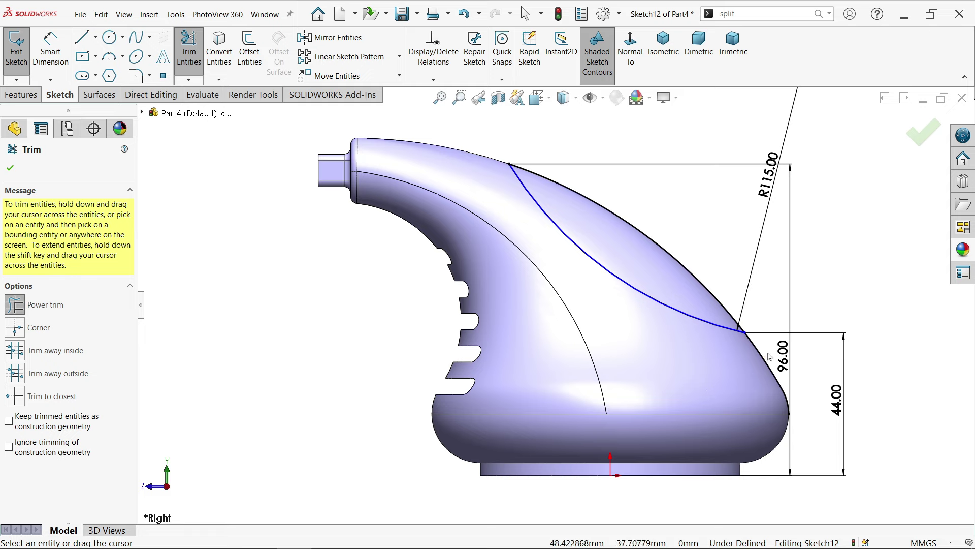
{"action": "left_click_drag", "start_coordinate": [766, 344], "coordinate": [730, 373]}
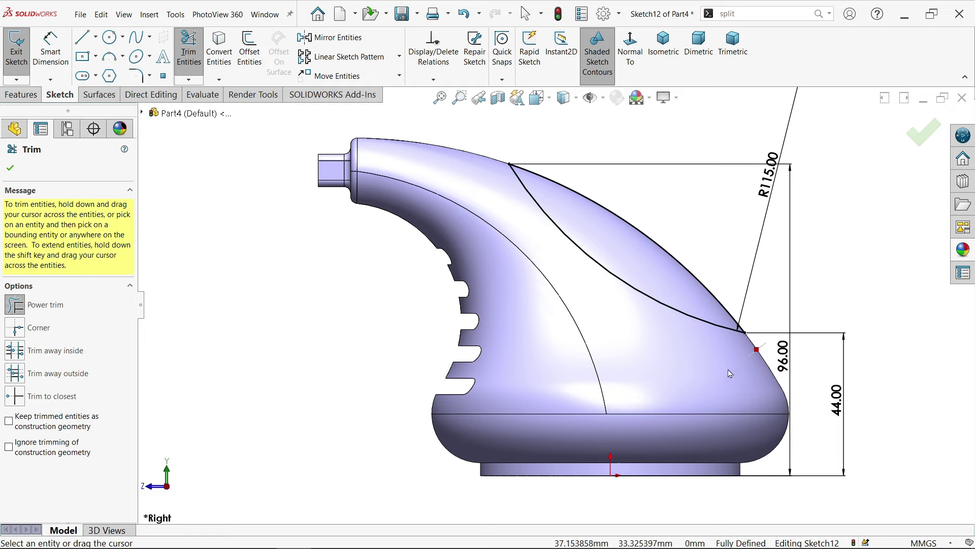
{"action": "left_click", "coordinate": [10, 167]}
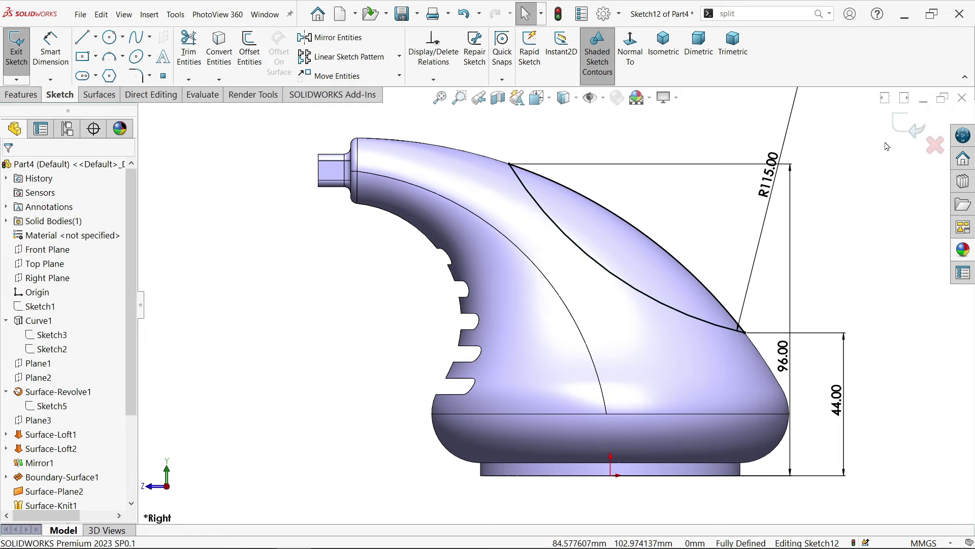
{"action": "left_click", "coordinate": [909, 127]}
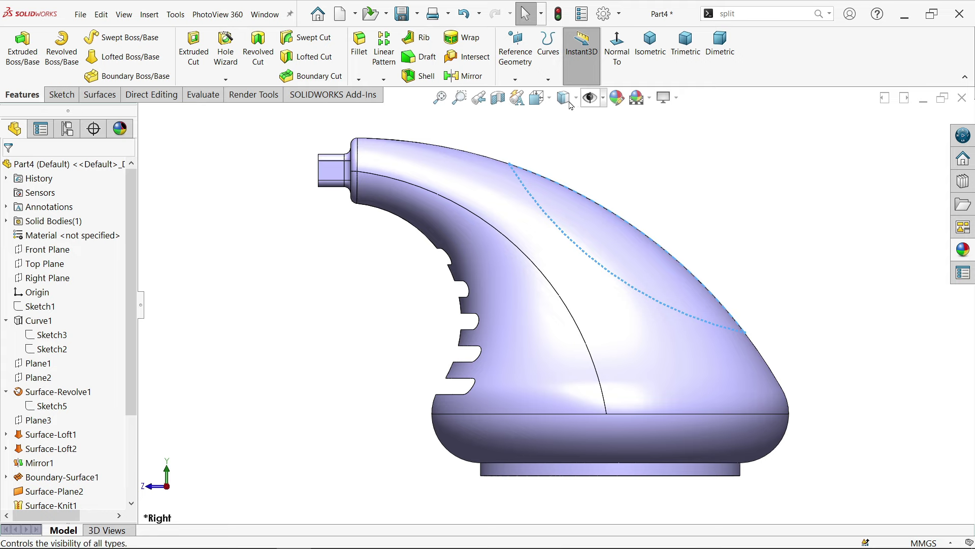
Step: Create a projection split line from the arc sketch on the two back faces of the body
{"action": "left_click", "coordinate": [548, 48]}
{"action": "left_click", "coordinate": [570, 94]}
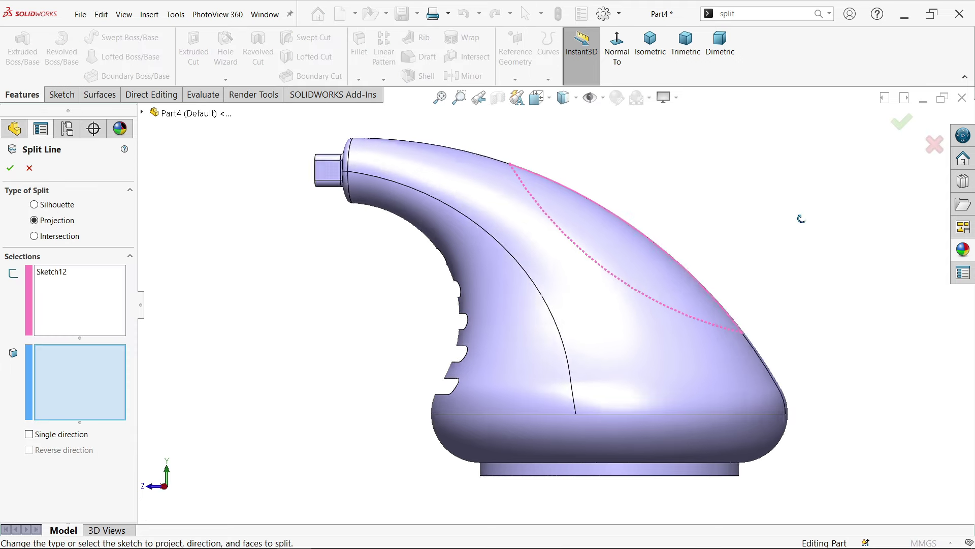
{"action": "middle_click_drag", "start_coordinate": [801, 218], "coordinate": [292, 246]}
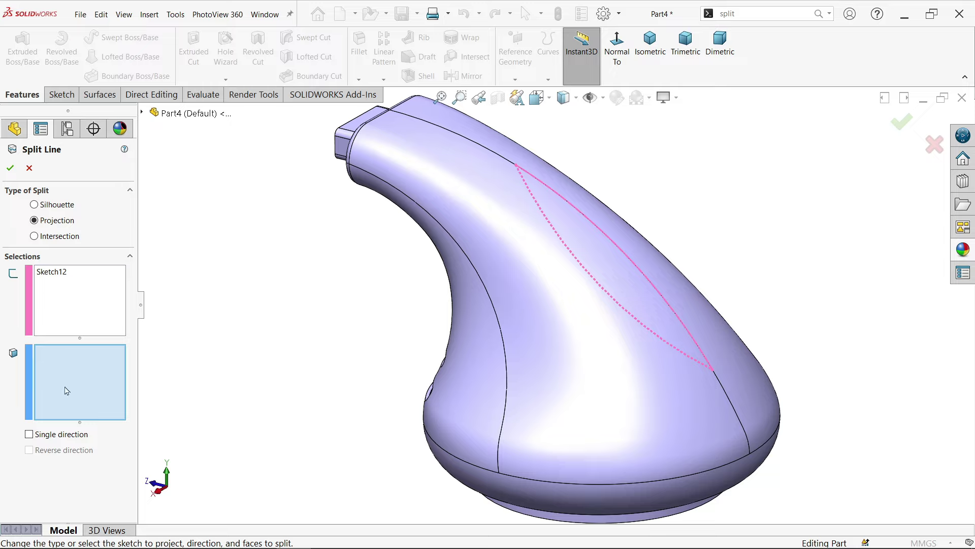
{"action": "left_click", "coordinate": [587, 344]}
{"action": "left_click", "coordinate": [696, 318]}
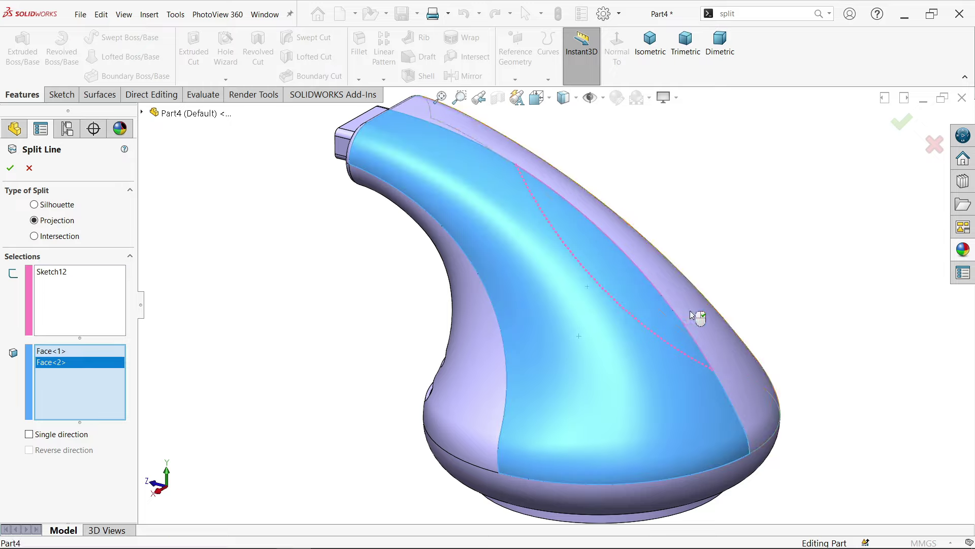
{"action": "left_click", "coordinate": [9, 169]}
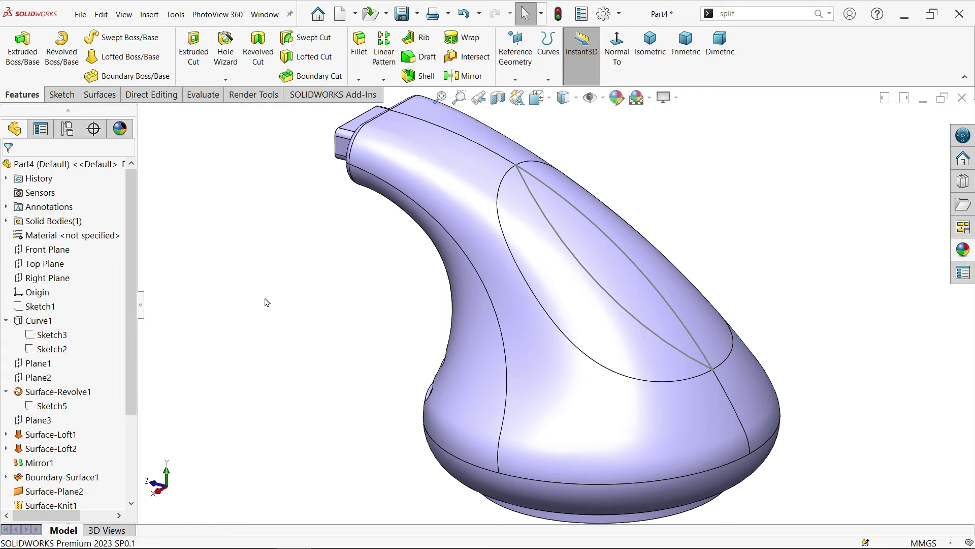
Step: Apply a light red color appearance to the two split faces inside the arc-bounded region on the back
{"action": "middle_click_drag", "start_coordinate": [298, 297], "coordinate": [394, 300]}
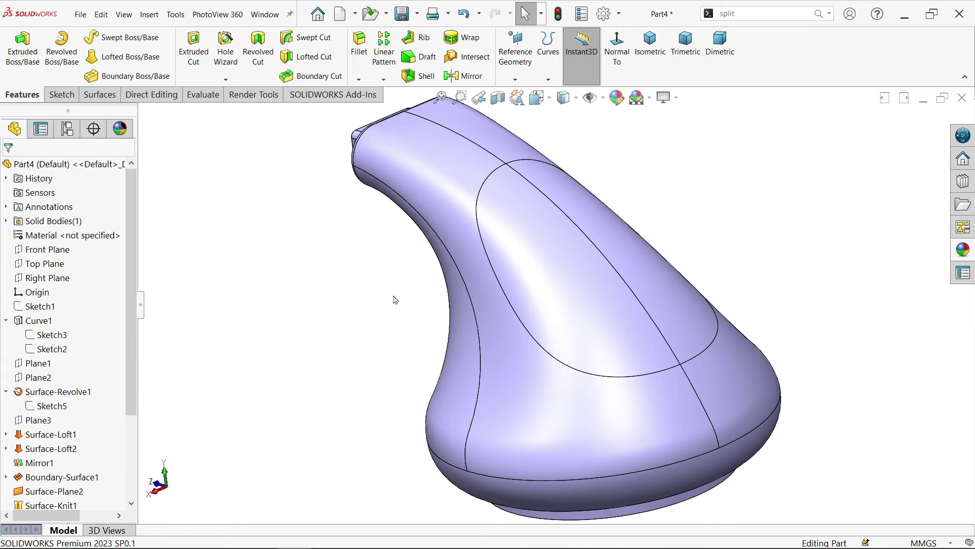
{"action": "left_click", "coordinate": [629, 270]}
{"action": "left_click", "coordinate": [684, 240]}
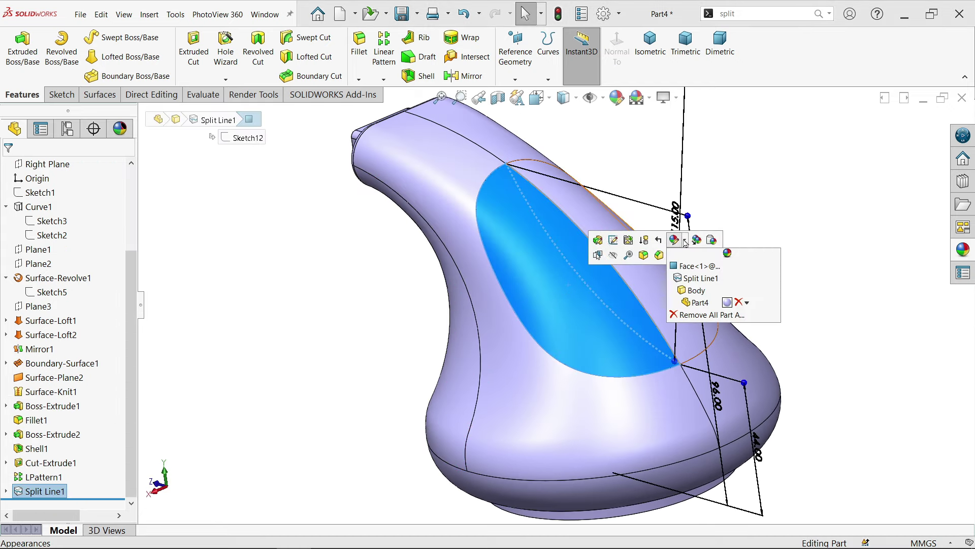
{"action": "left_click", "coordinate": [675, 242]}
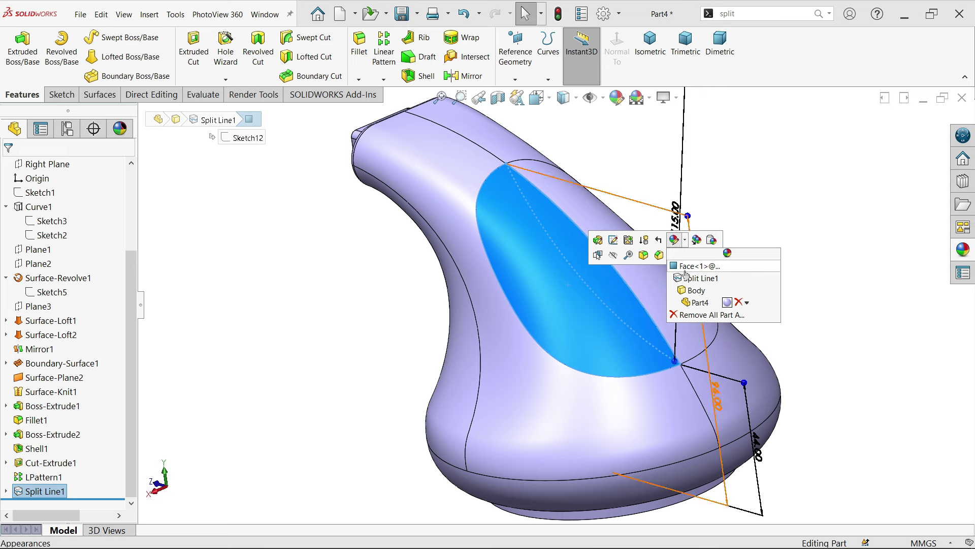
{"action": "left_click", "coordinate": [645, 277]}
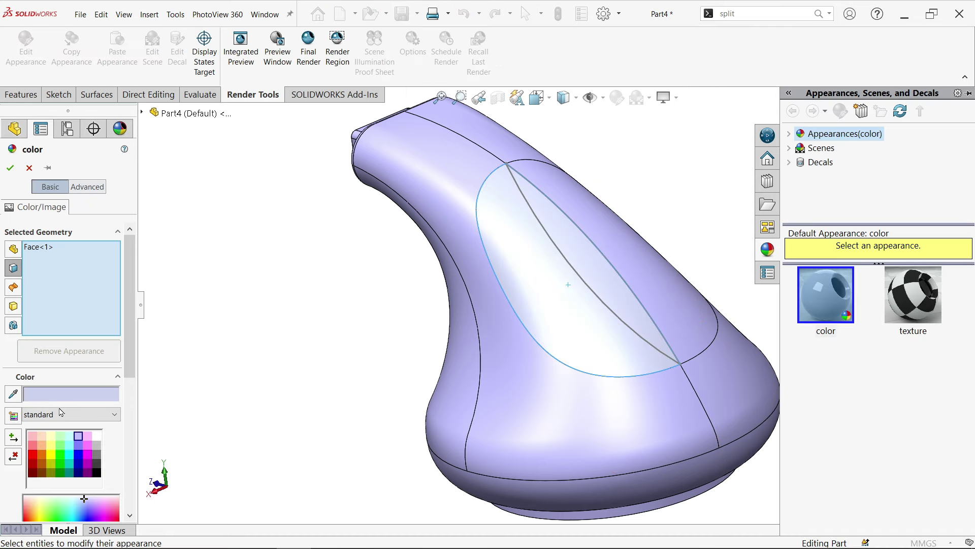
{"action": "left_click", "coordinate": [36, 439]}
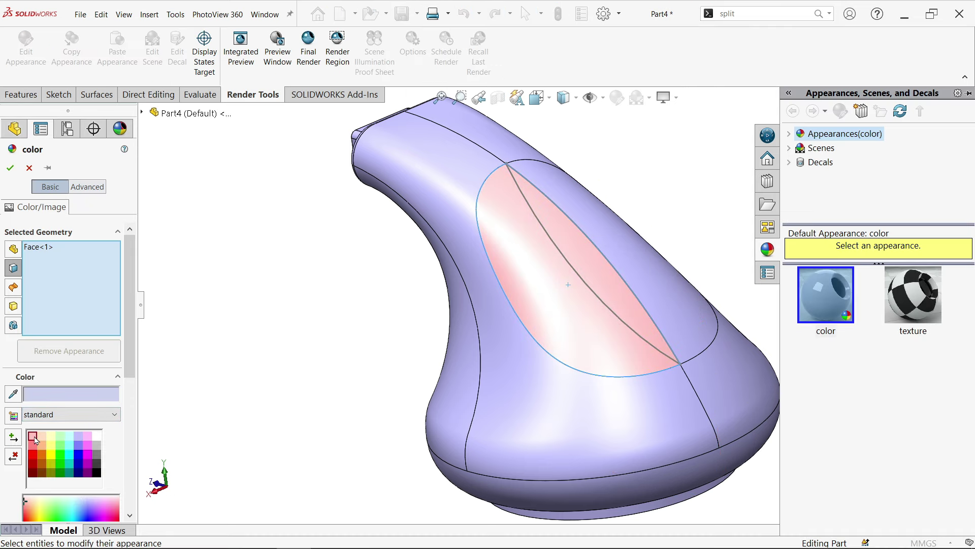
{"action": "left_click", "coordinate": [33, 447]}
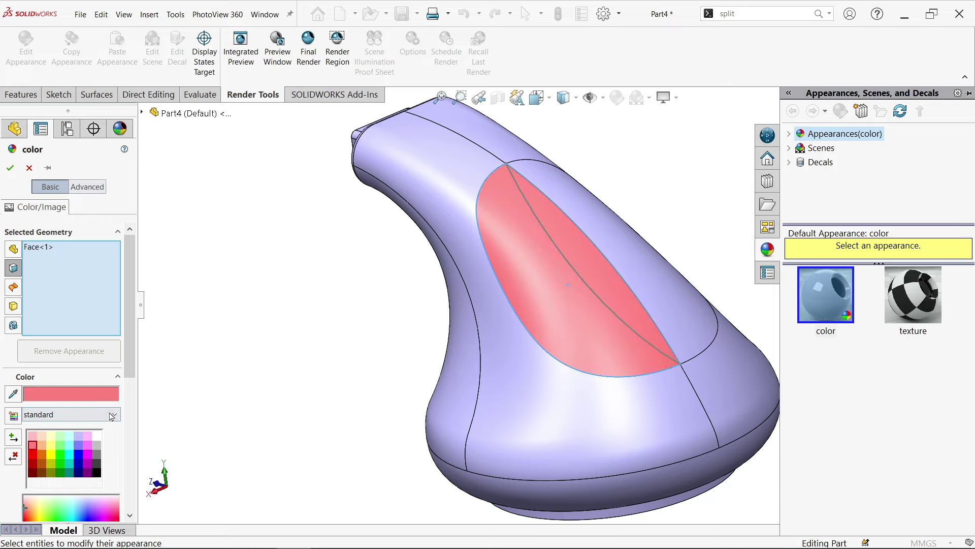
{"action": "left_click", "coordinate": [663, 320]}
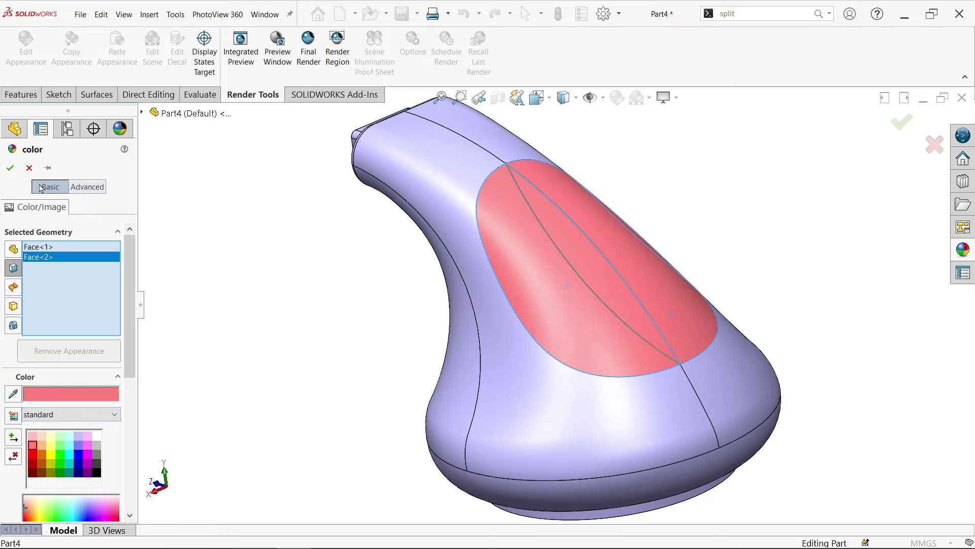
{"action": "left_click", "coordinate": [11, 168]}
{"action": "middle_click_drag", "start_coordinate": [268, 217], "coordinate": [730, 185]}
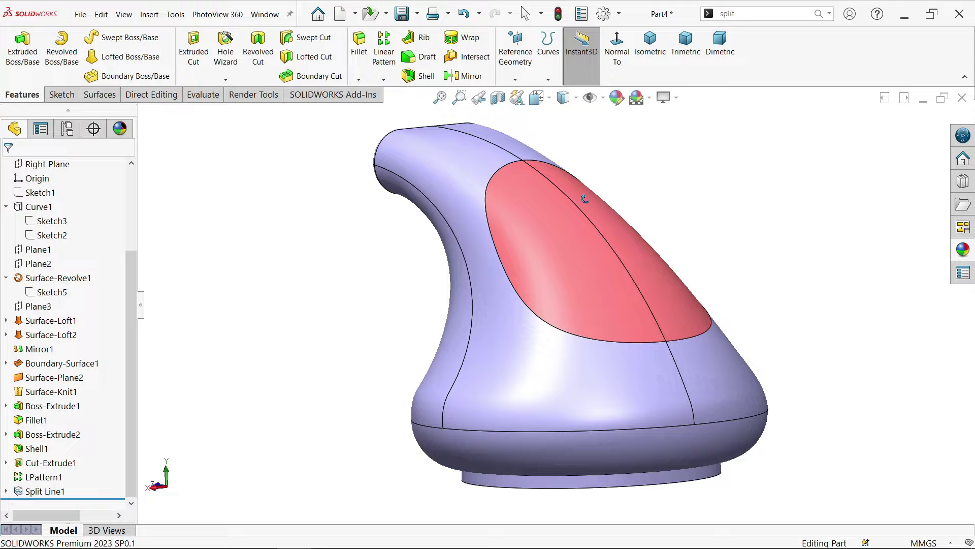
{"action": "middle_click_drag", "start_coordinate": [585, 198], "coordinate": [743, 186]}
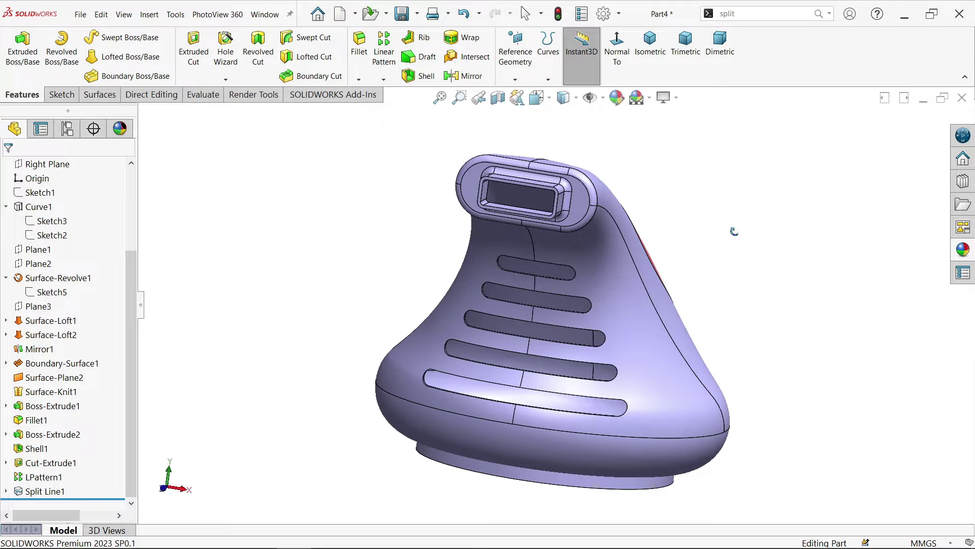
{"action": "middle_click_drag", "start_coordinate": [725, 251], "coordinate": [830, 295]}
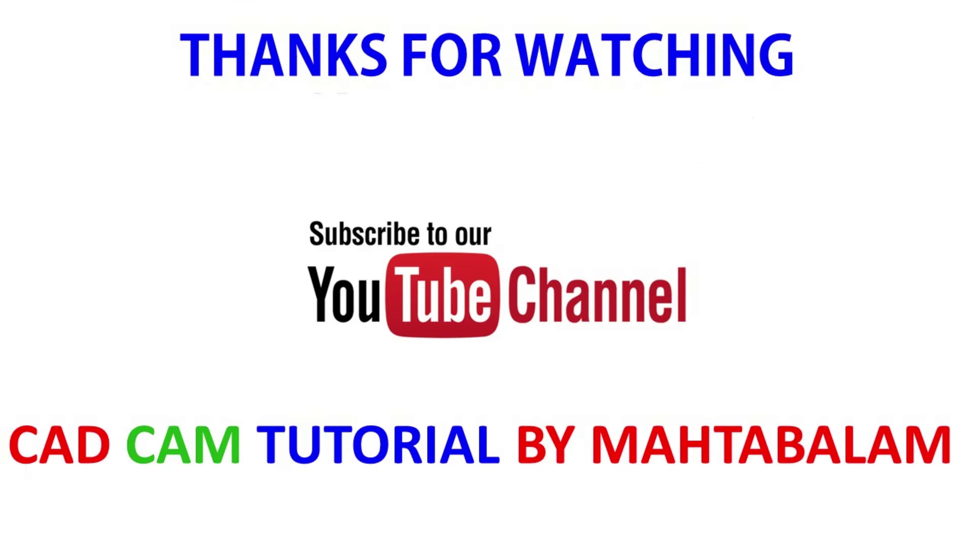